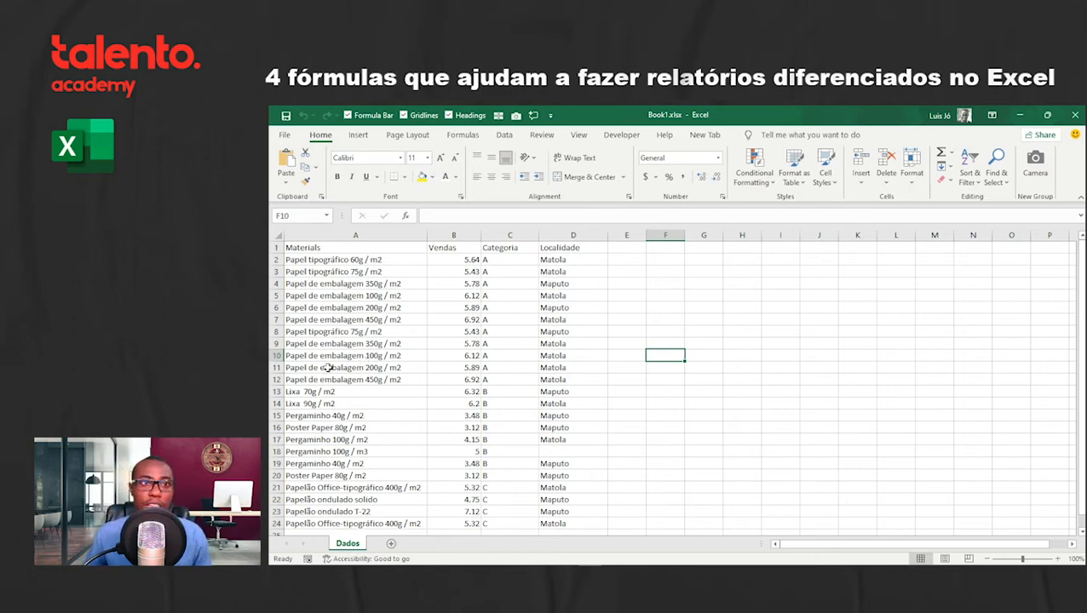
# Step: Examine the Materials, Vendas, Categoria and Localidade columns on the Dados sheet and the entries in the materials list
pyautogui.click(368, 235)
pyautogui.click(464, 235)
pyautogui.click(509, 235)
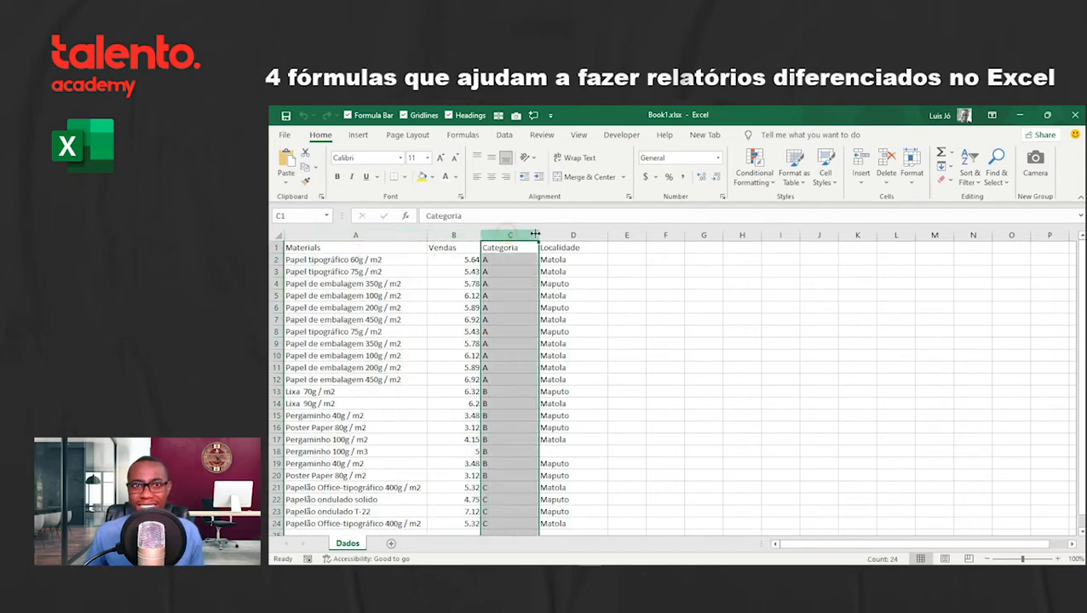
pyautogui.click(571, 235)
pyautogui.click(384, 236)
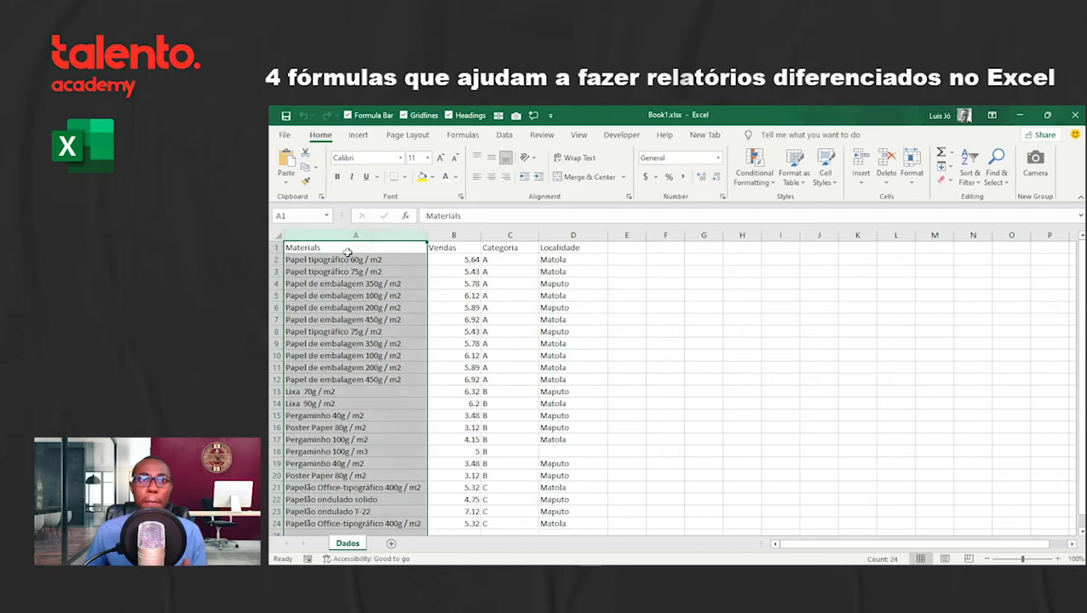
pyautogui.click(344, 259)
pyautogui.click(344, 272)
pyautogui.click(344, 287)
pyautogui.click(347, 322)
pyautogui.click(356, 366)
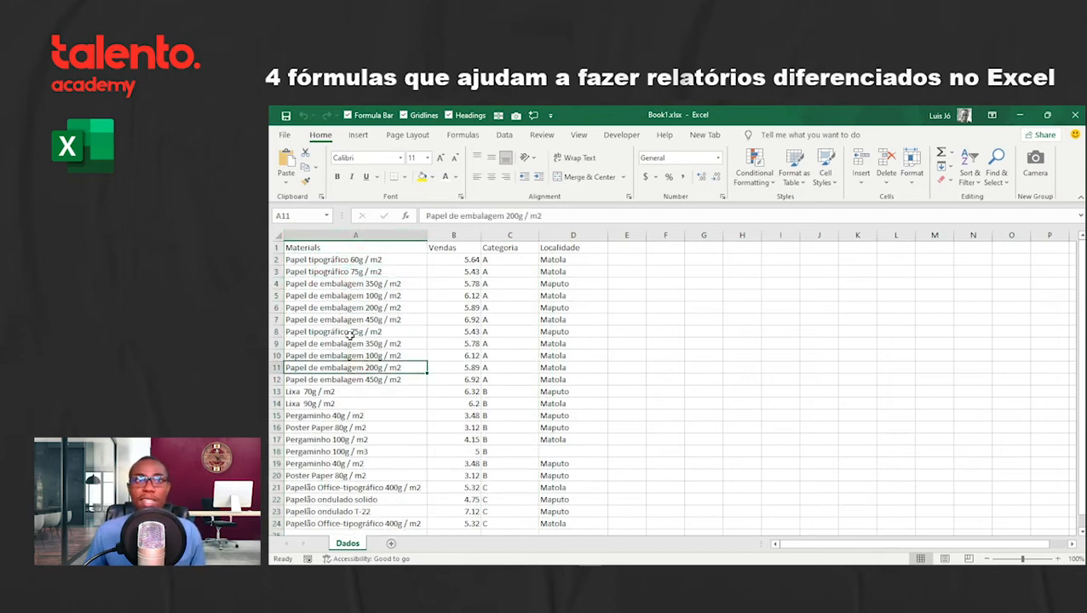
pyautogui.click(338, 248)
pyautogui.moveTo(339, 284); pyautogui.dragTo(430, 407)
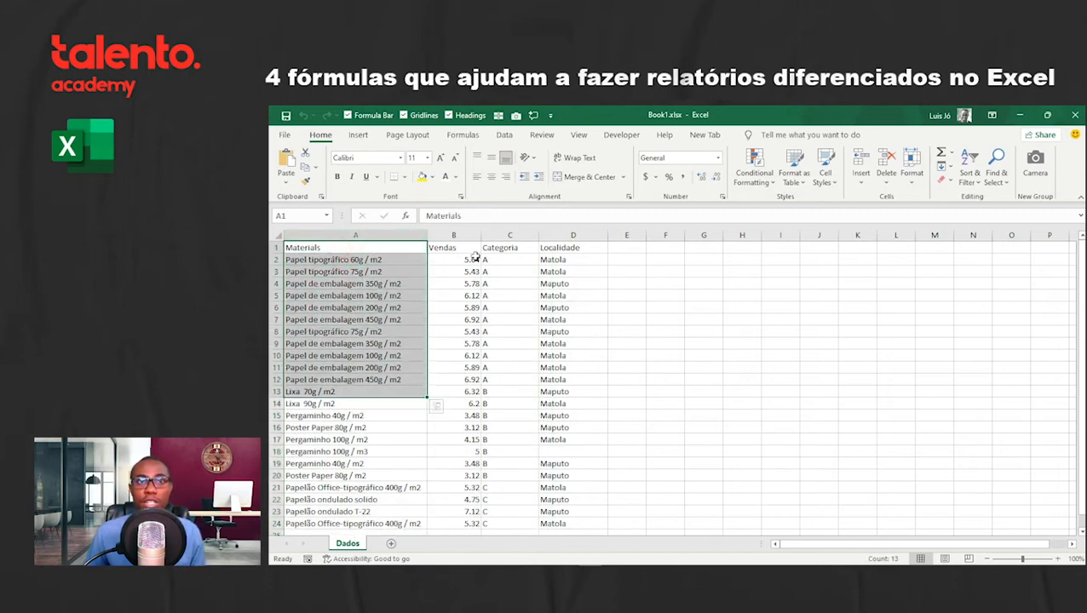
pyautogui.moveTo(454, 247); pyautogui.dragTo(426, 300)
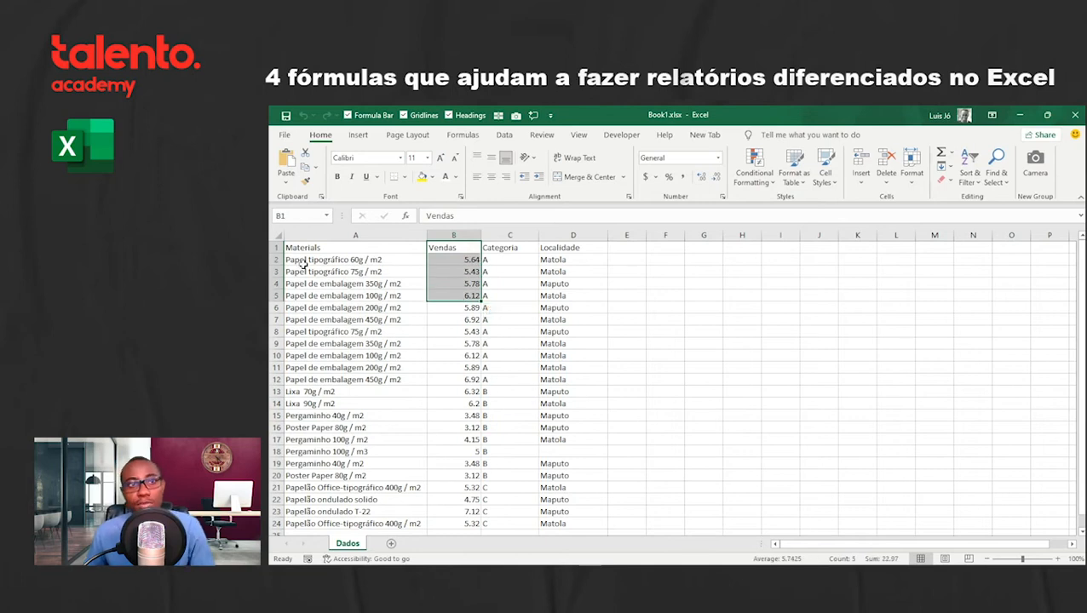
# Step: Examine how the first records on the Dados sheet pair each material with its sales value, category and locality
pyautogui.click(304, 260)
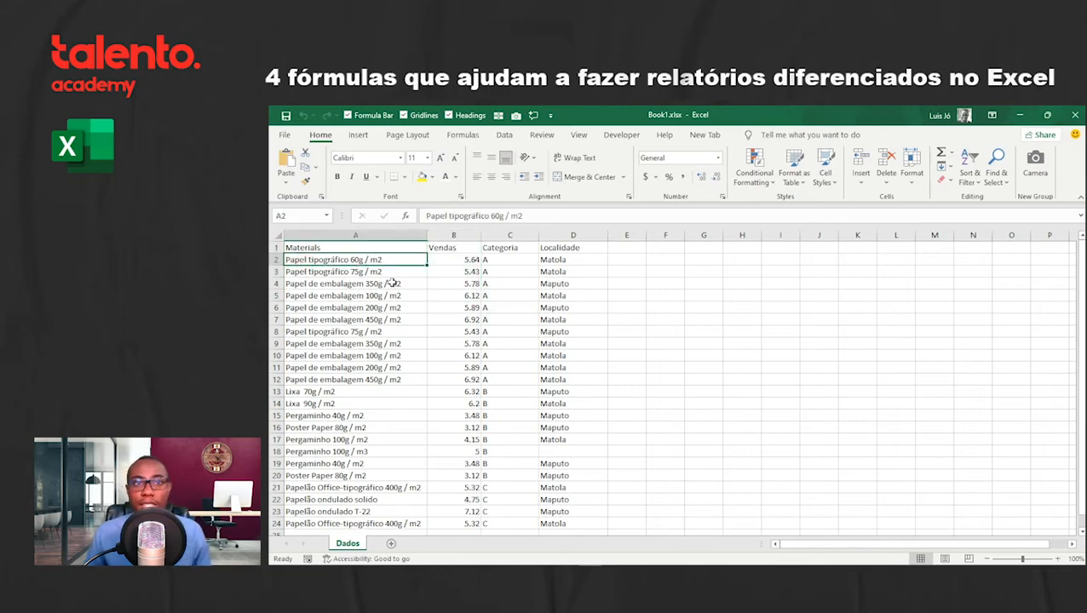
pyautogui.click(452, 260)
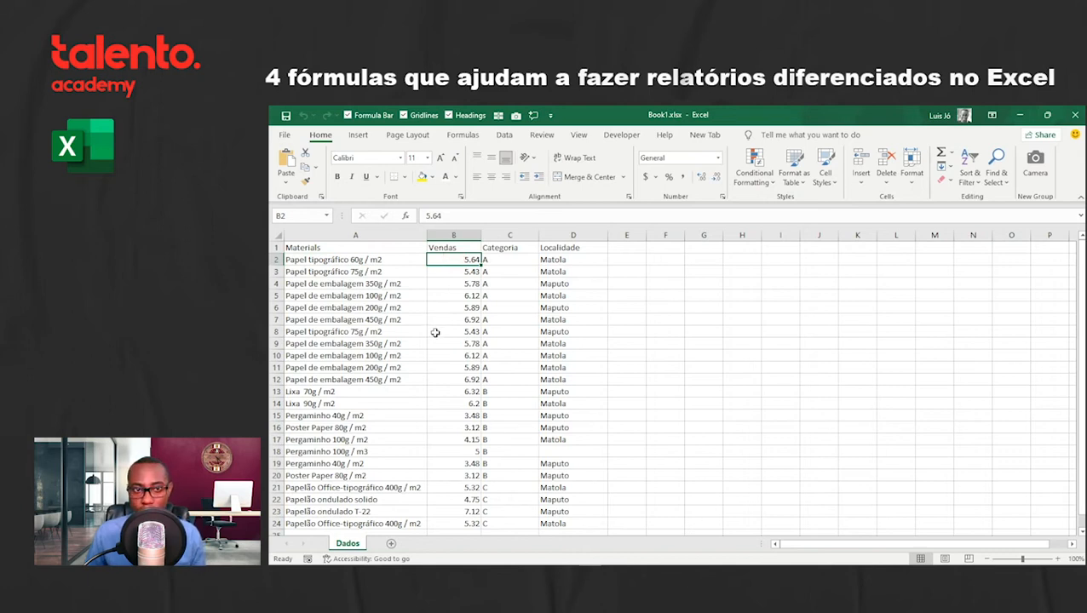
pyautogui.click(508, 246)
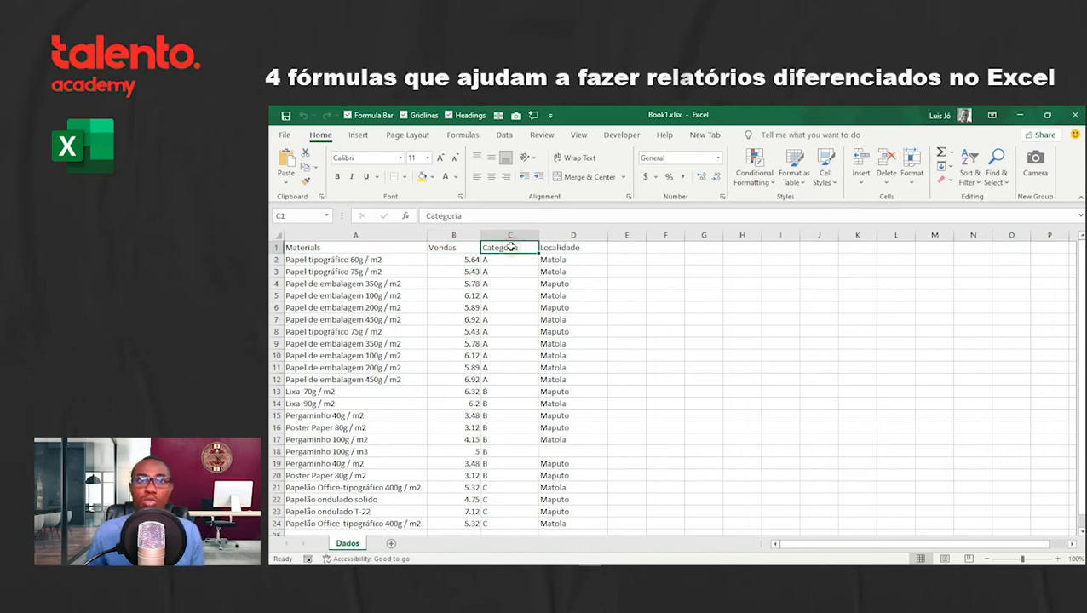
pyautogui.click(514, 260)
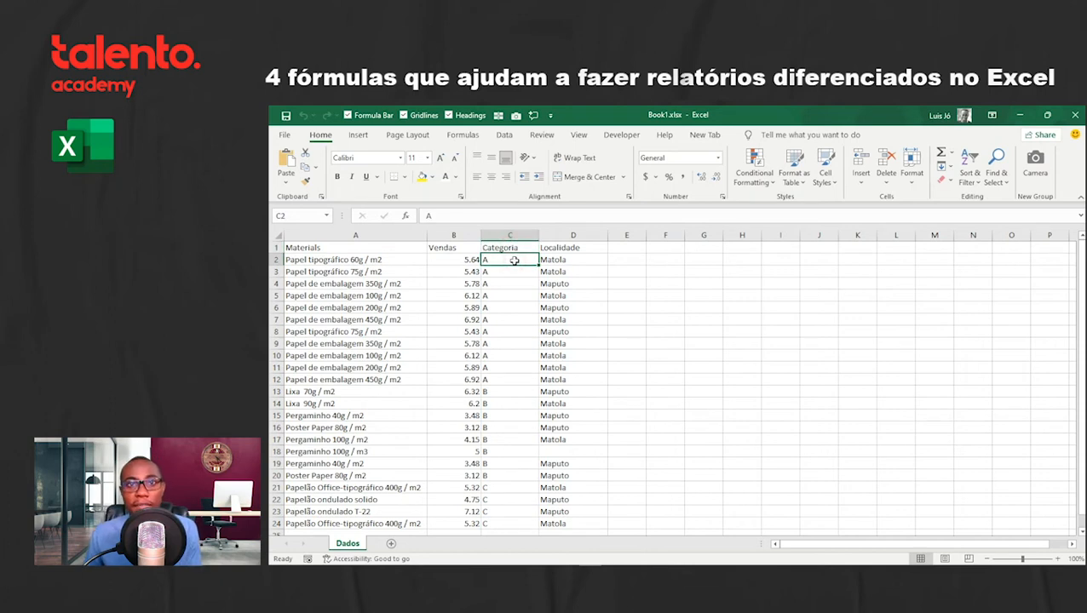
pyautogui.click(567, 247)
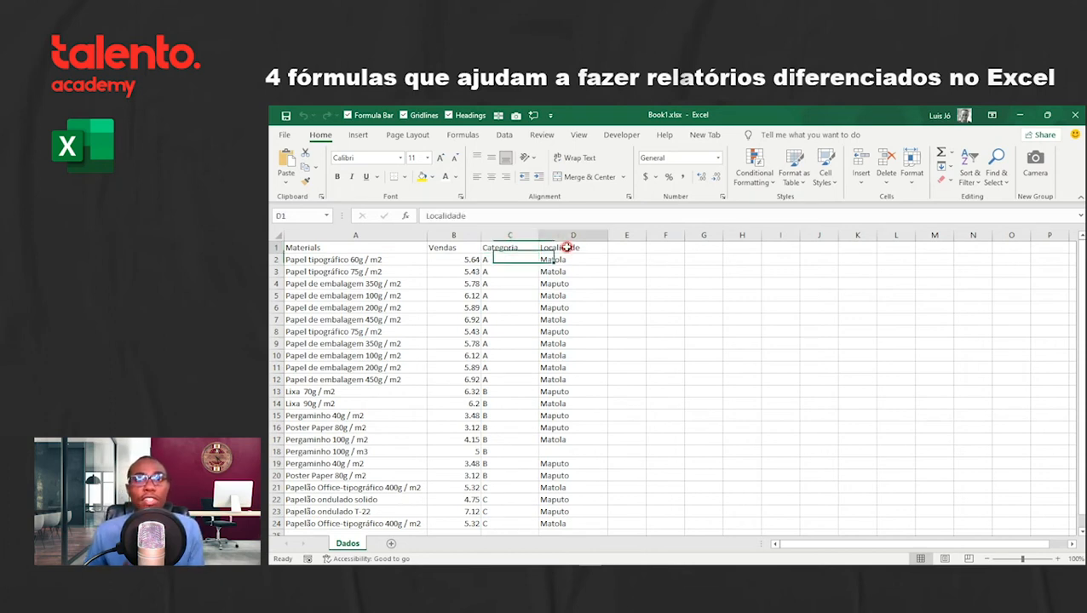
pyautogui.click(560, 259)
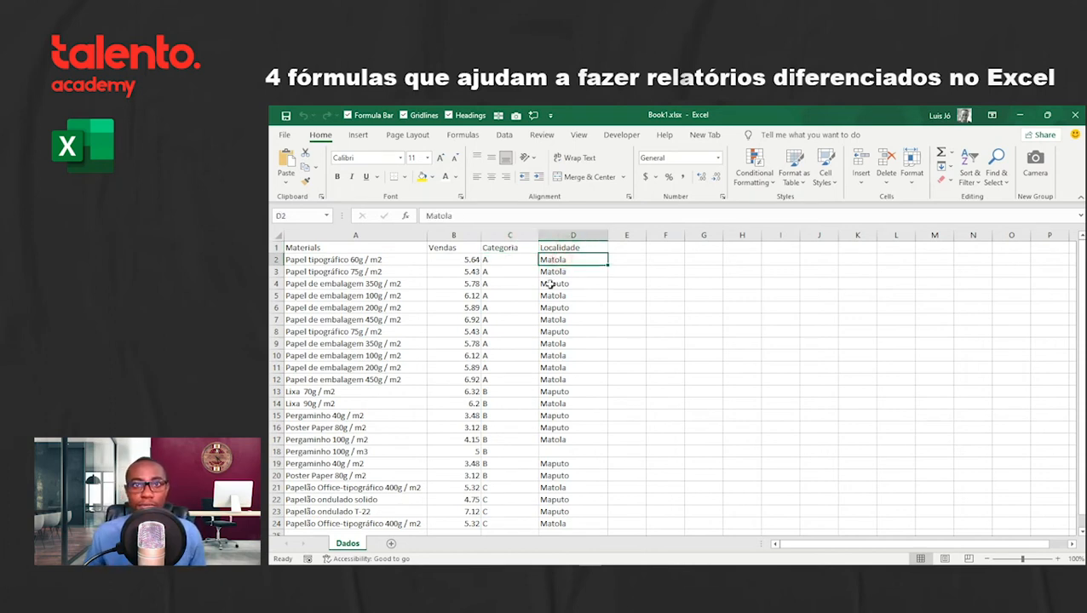
pyautogui.moveTo(332, 264); pyautogui.dragTo(510, 271)
pyautogui.moveTo(406, 281); pyautogui.dragTo(533, 284)
pyautogui.click(569, 283)
pyautogui.moveTo(454, 284); pyautogui.dragTo(444, 282)
pyautogui.click(388, 285)
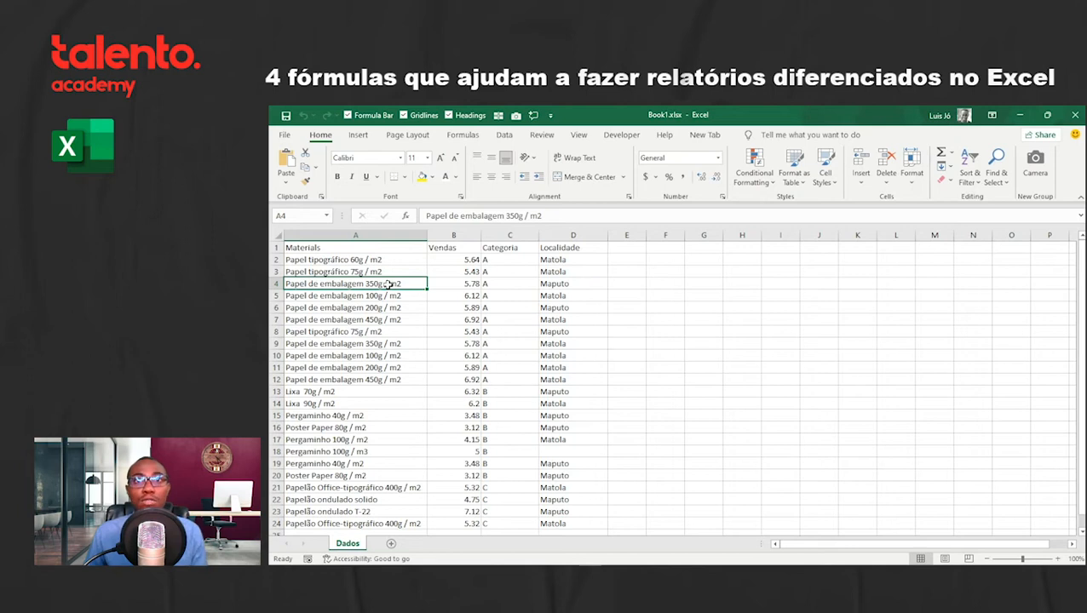
pyautogui.click(560, 272)
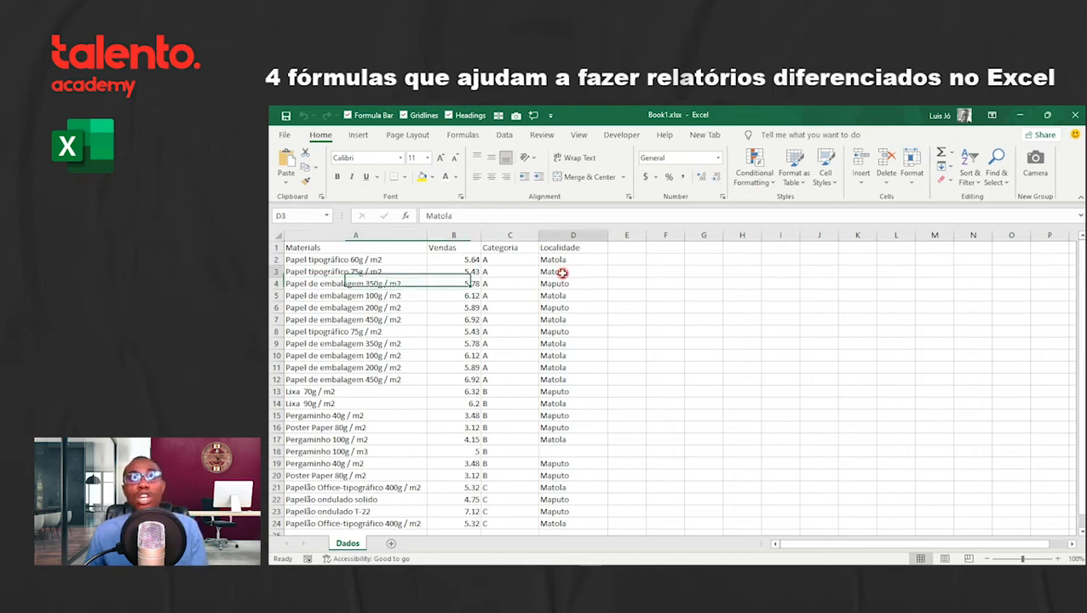
pyautogui.click(568, 308)
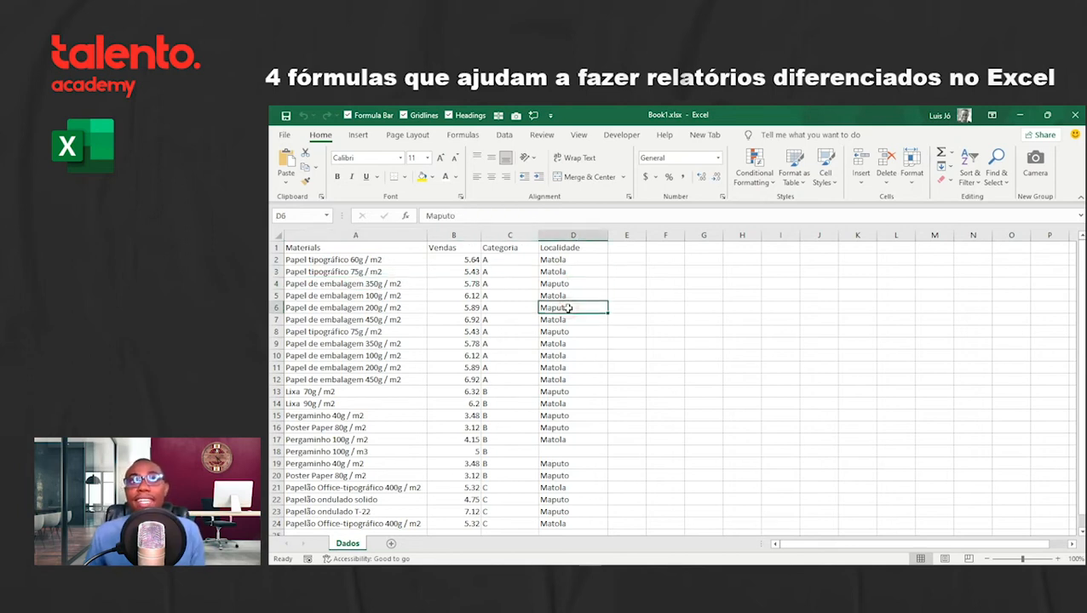
pyautogui.click(485, 294)
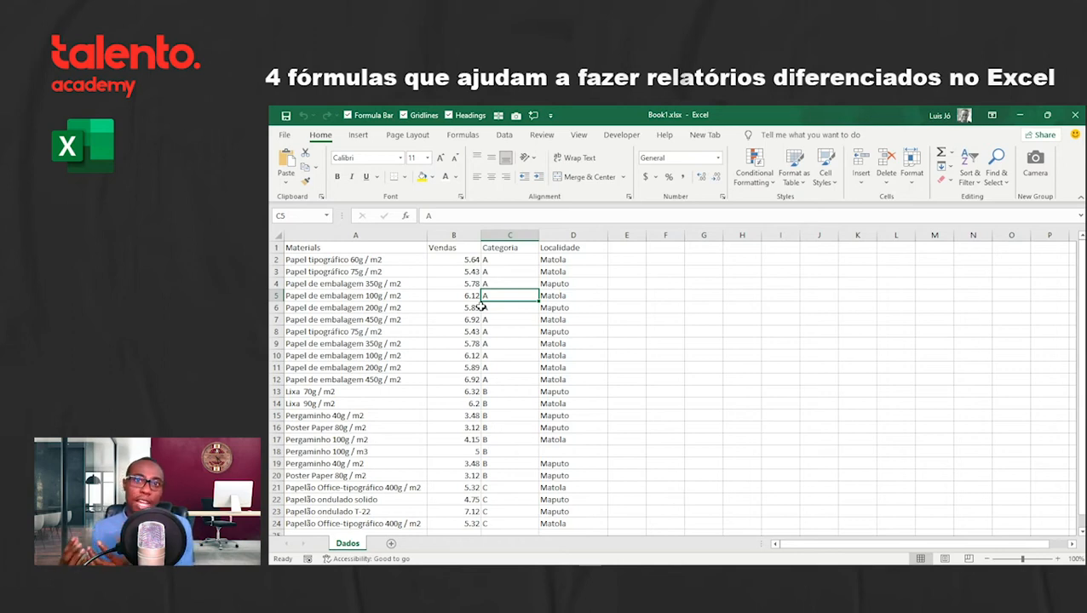
pyautogui.click(523, 318)
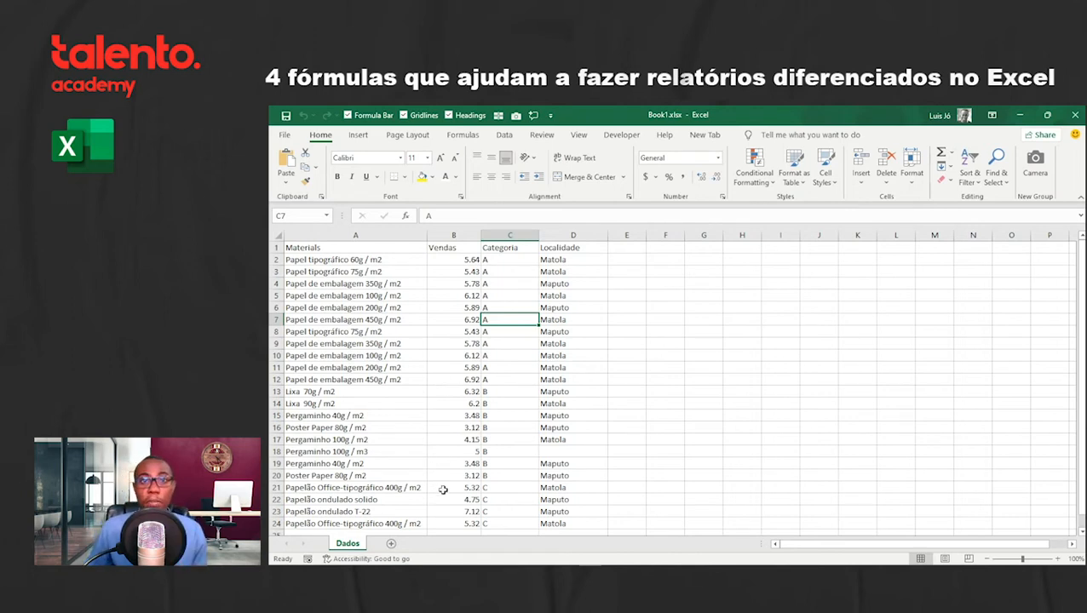
# Step: Add a new worksheet before Dados and name it Relatorio
pyautogui.click(391, 543)
pyautogui.moveTo(391, 544); pyautogui.dragTo(373, 516)
pyautogui.write('Relator')
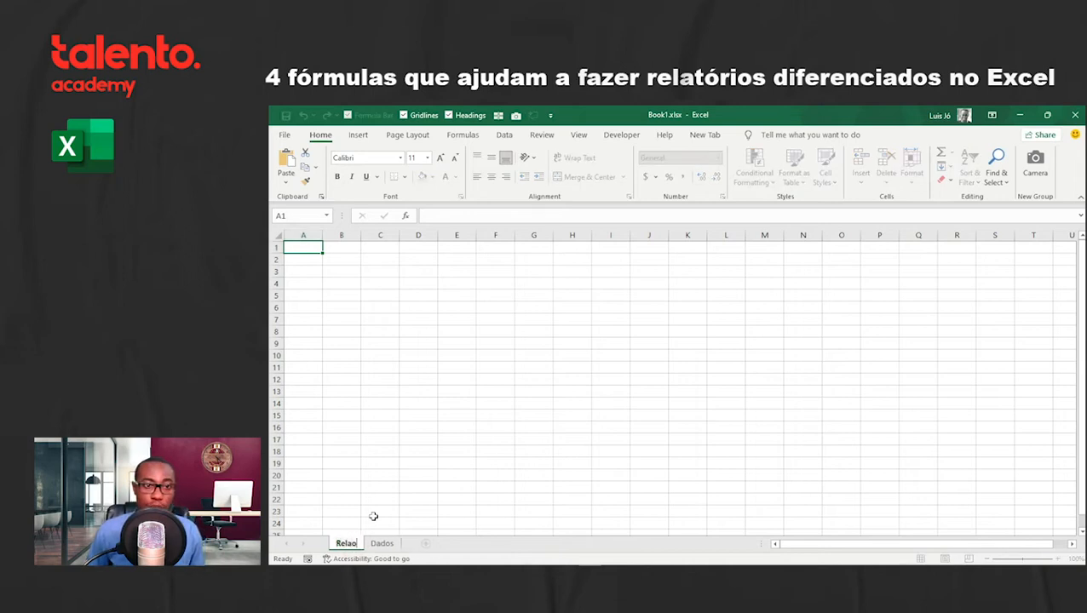
pyautogui.write('io')
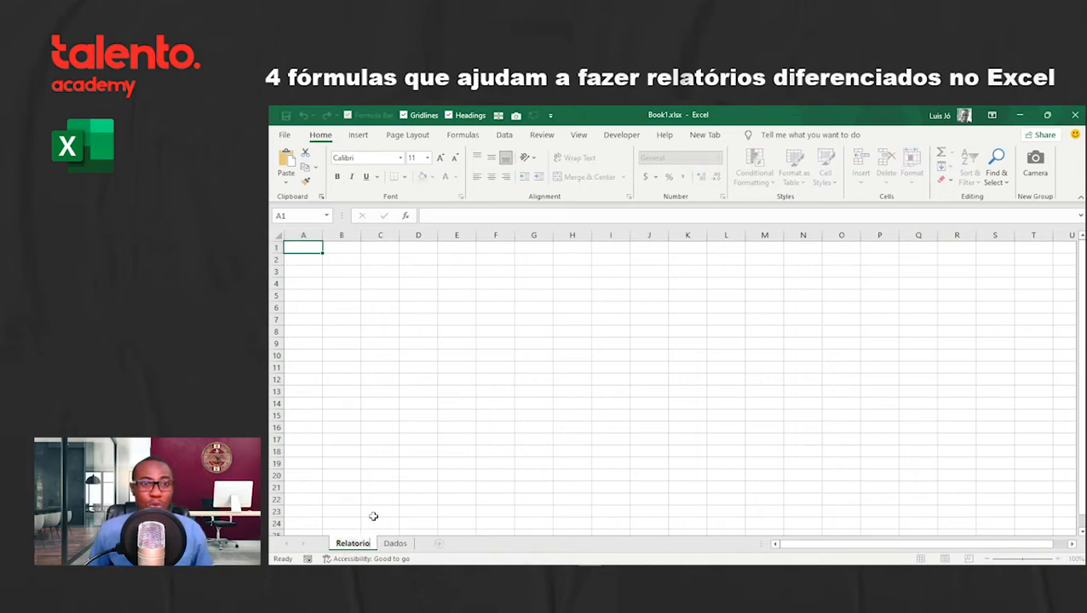
pyautogui.press('Return')
pyautogui.click(445, 448)
pyautogui.click(479, 343)
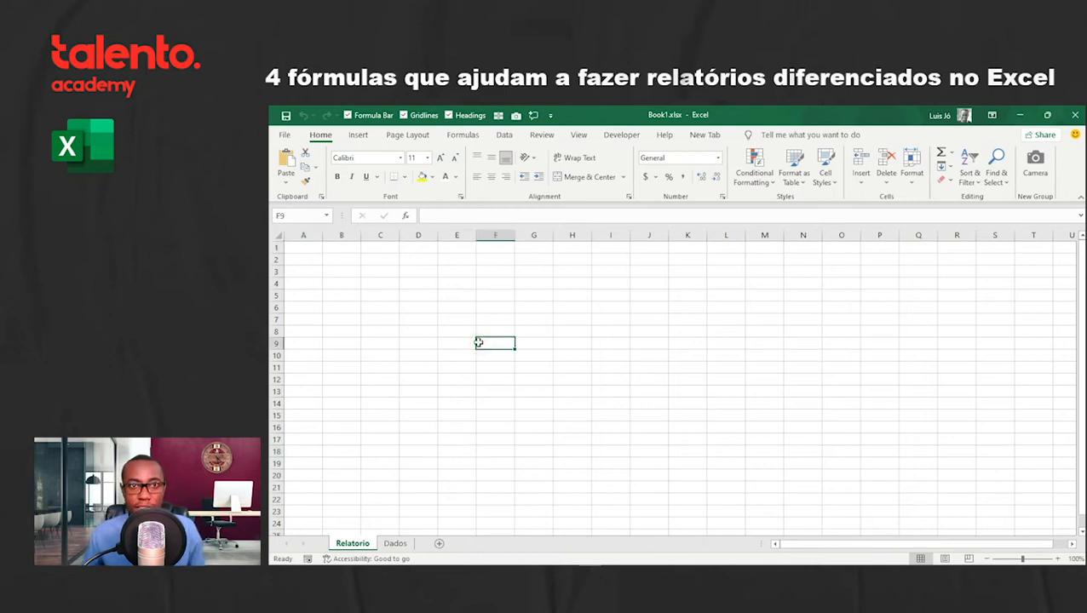
# Step: Toggle the gridlines of the Relatorio sheet off and back on
pyautogui.click(404, 116)
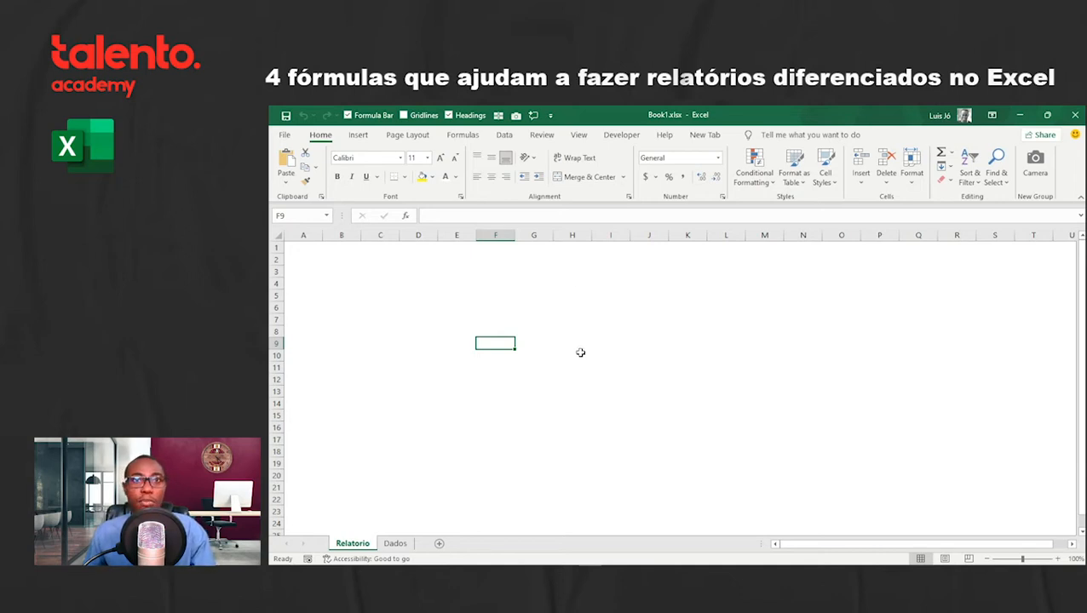
pyautogui.click(404, 116)
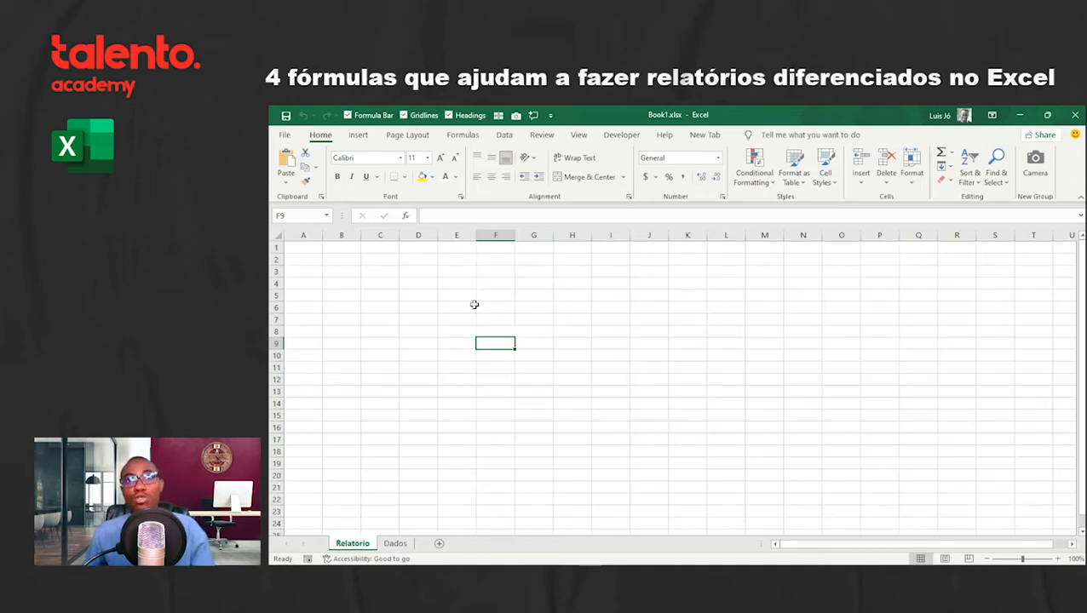
pyautogui.click(404, 116)
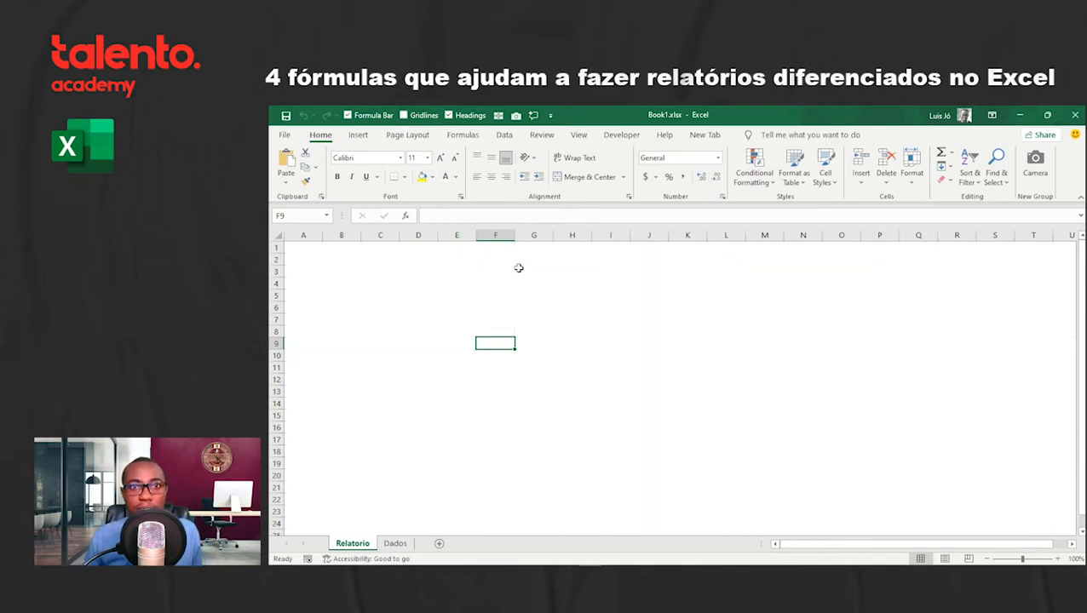
pyautogui.click(404, 116)
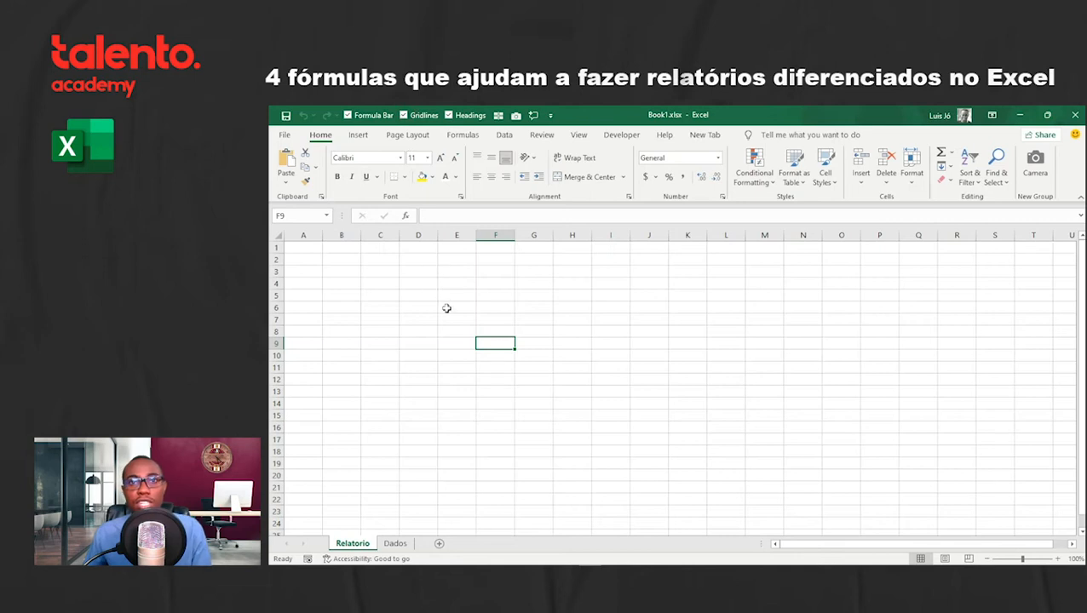
# Step: Try a white fill on the range C2:F10 of the Relatorio sheet and undo it
pyautogui.moveTo(376, 260); pyautogui.dragTo(506, 356)
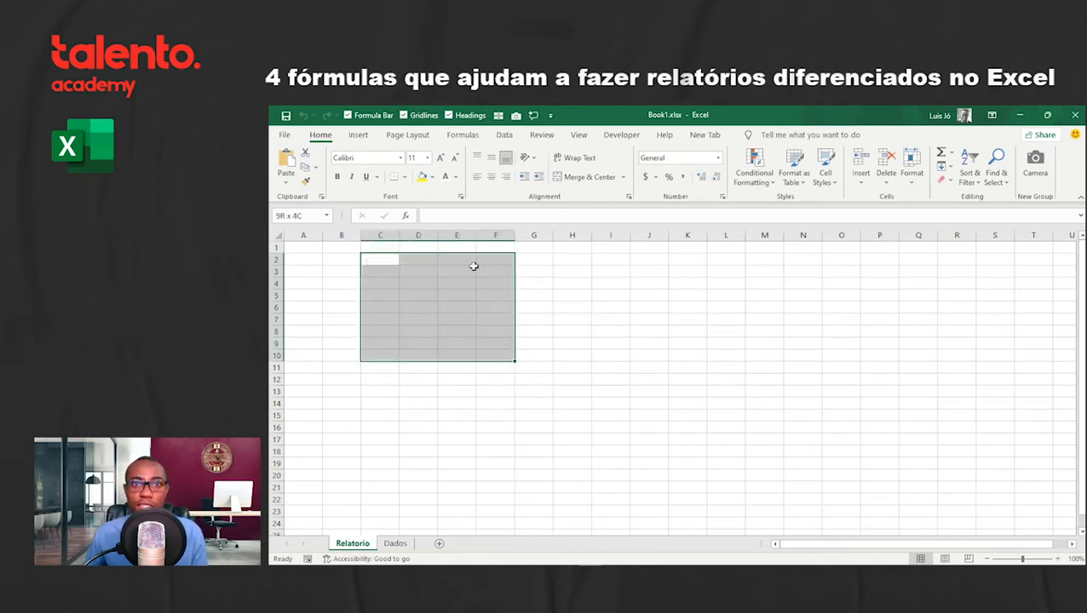
pyautogui.click(431, 177)
pyautogui.click(421, 207)
pyautogui.click(594, 318)
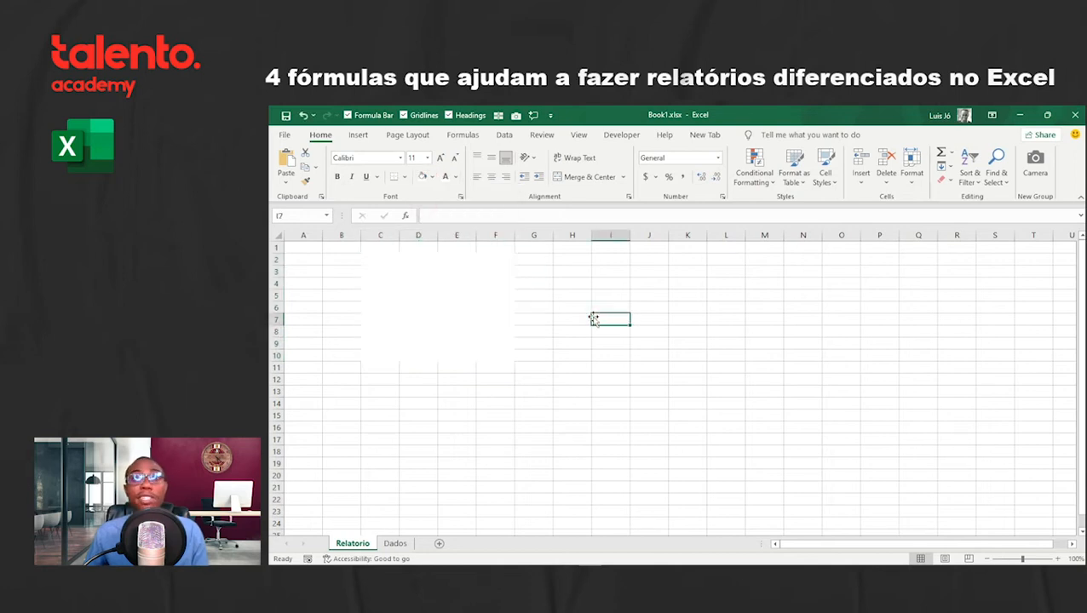
pyautogui.click(302, 116)
pyautogui.click(497, 312)
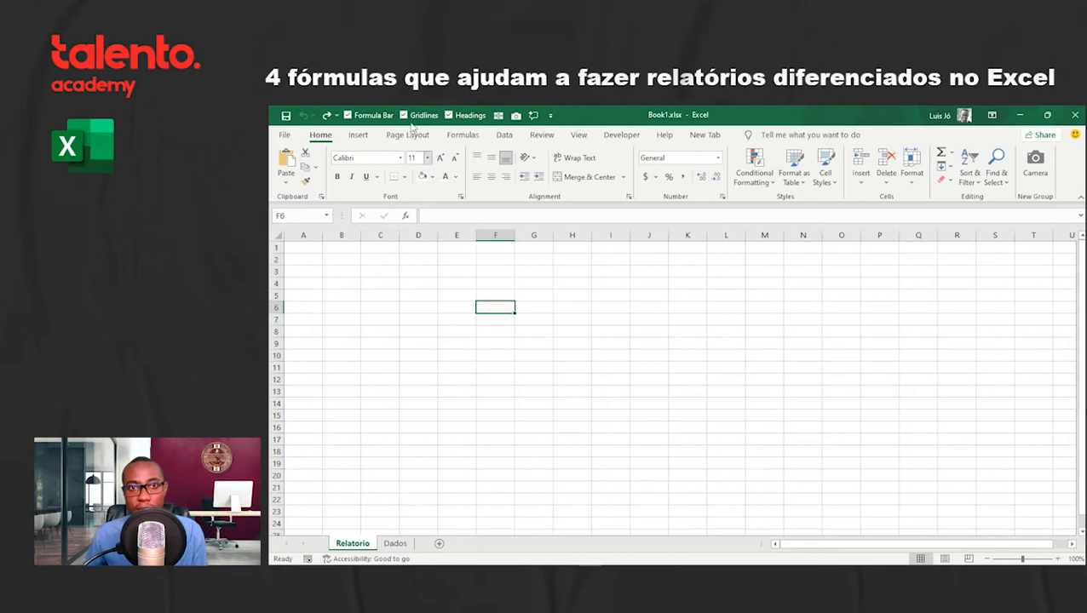
# Step: Hide the gridlines on the Relatorio sheet
pyautogui.click(574, 137)
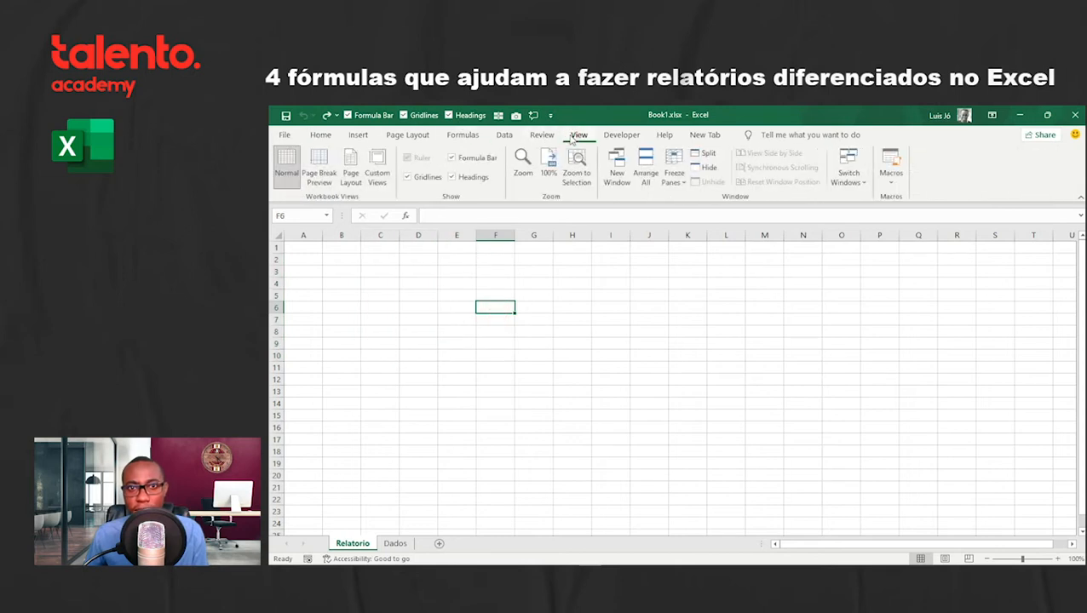
pyautogui.click(407, 177)
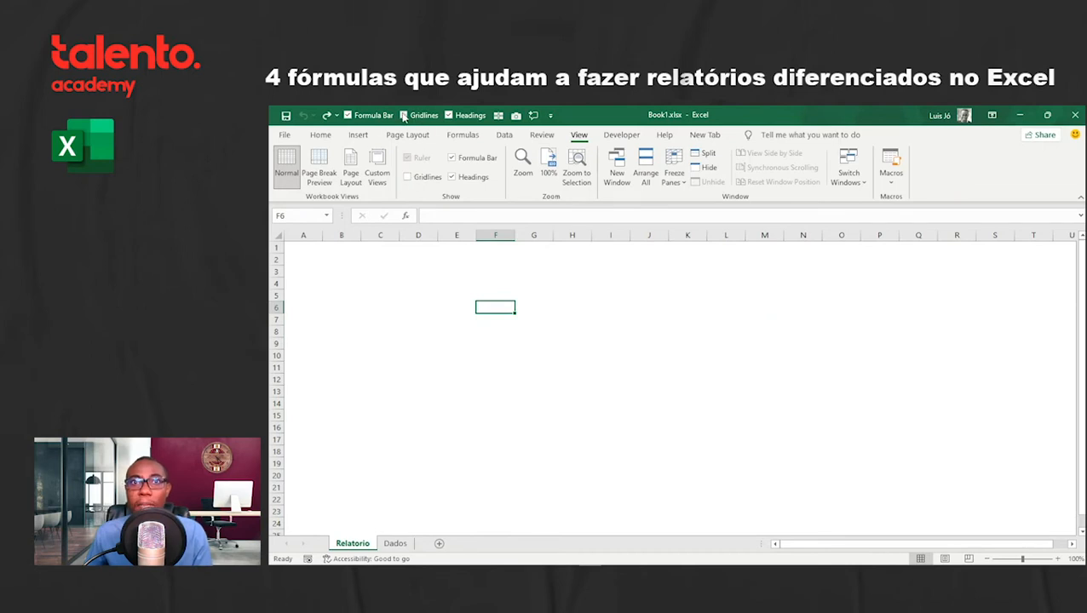
pyautogui.click(321, 136)
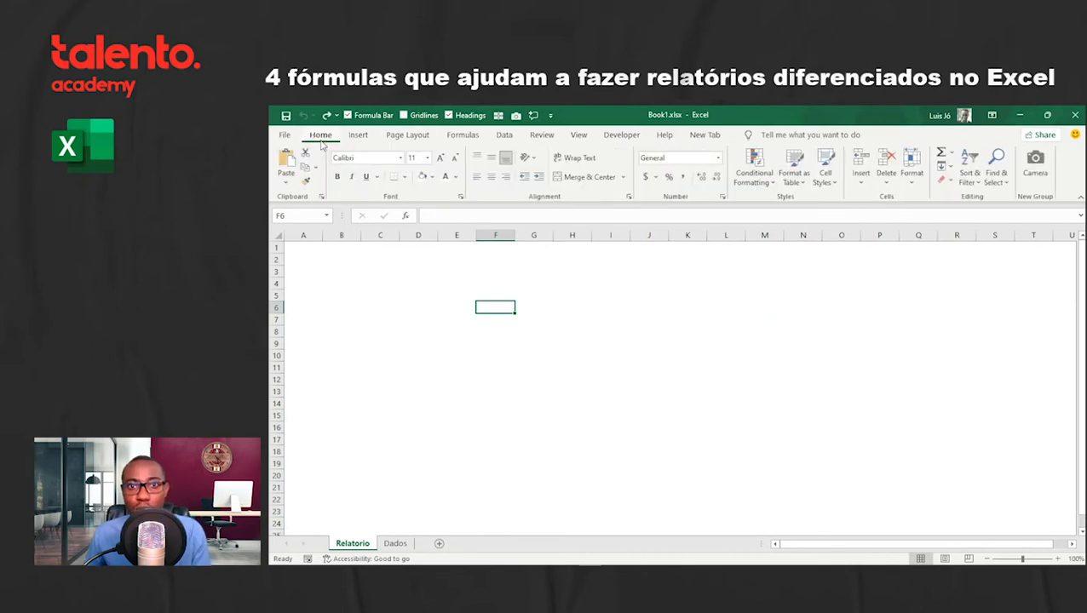
pyautogui.click(447, 294)
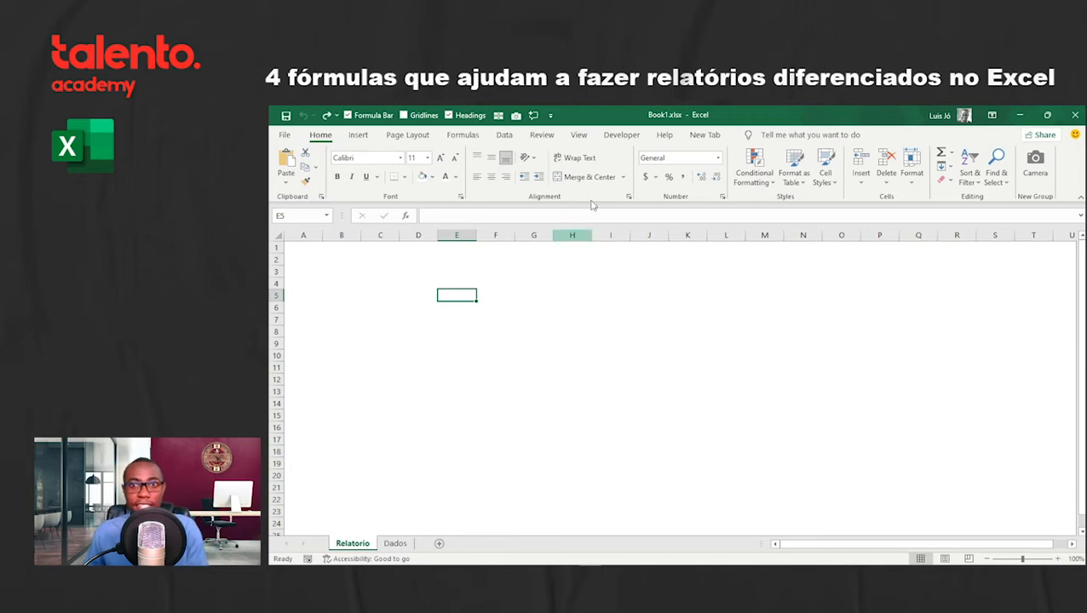
# Step: Look over the form controls and ActiveX controls available for insertion
pyautogui.click(621, 137)
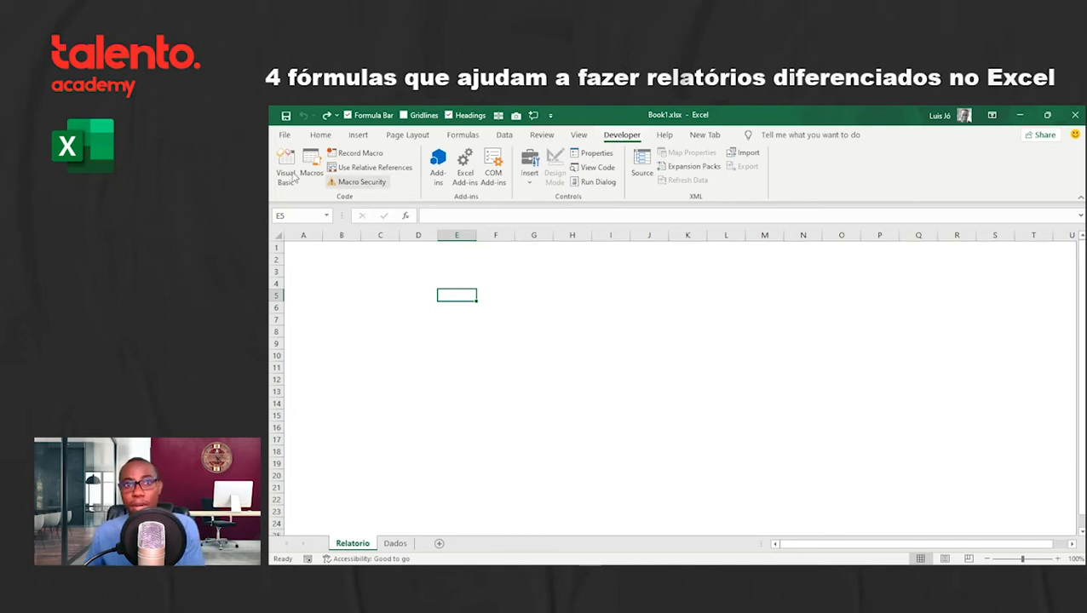
pyautogui.click(320, 135)
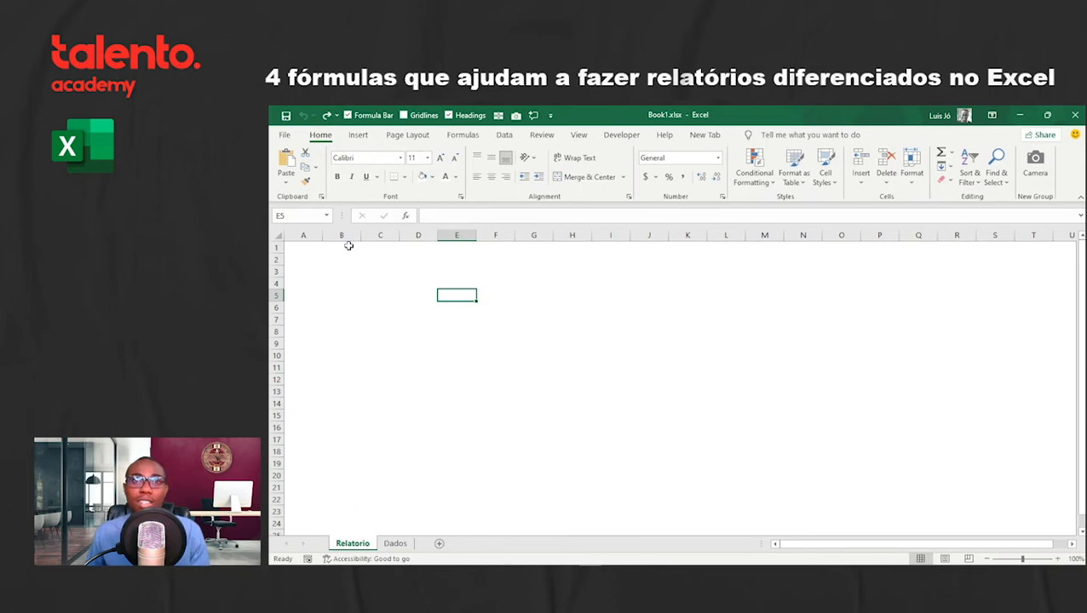
pyautogui.click(622, 136)
pyautogui.click(529, 164)
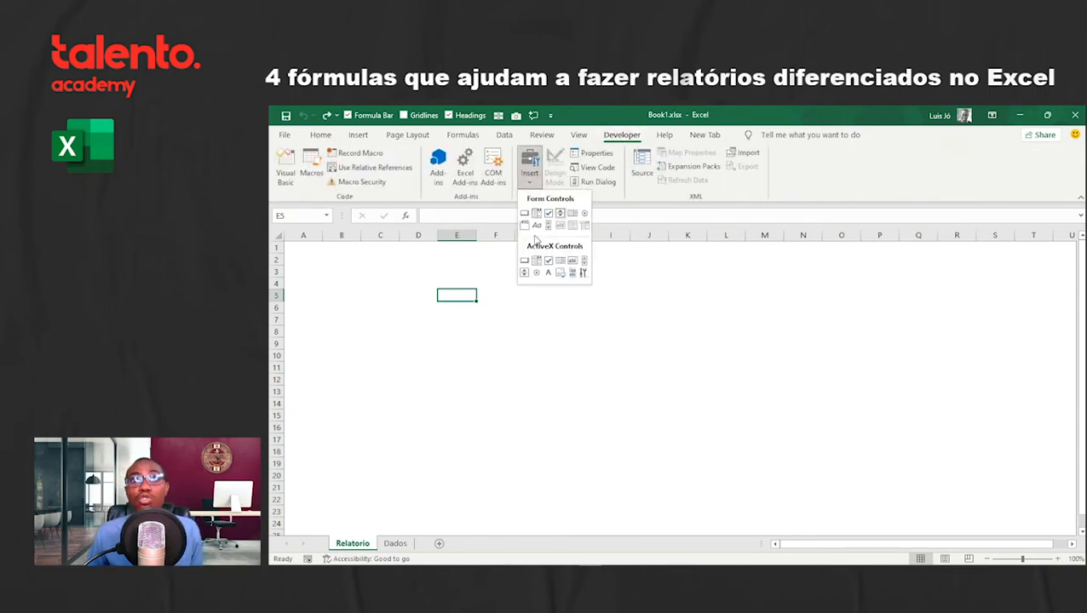
pyautogui.click(482, 280)
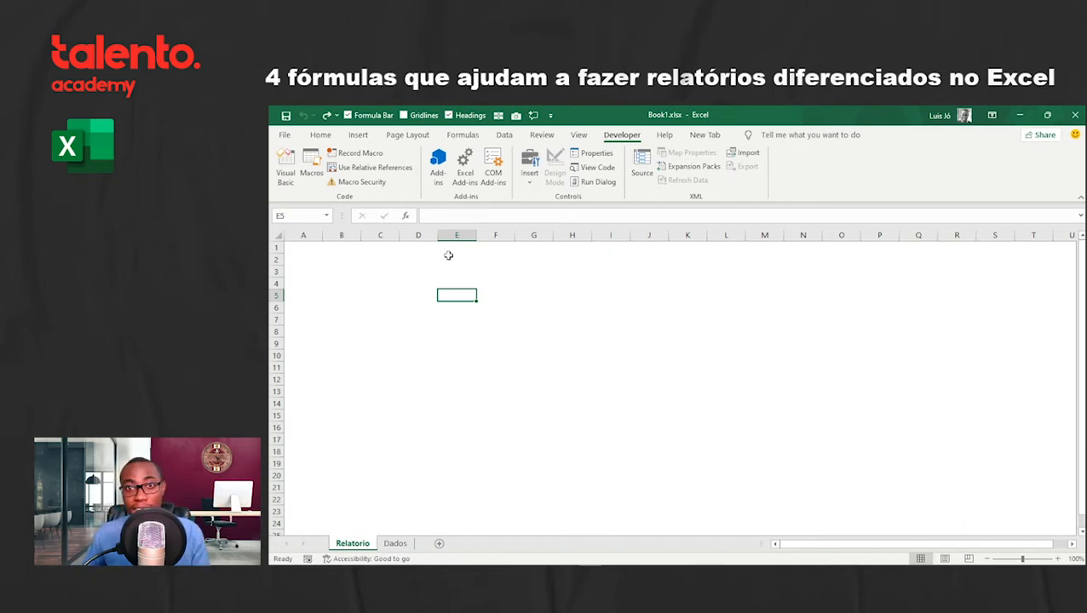
pyautogui.click(321, 134)
pyautogui.click(354, 135)
pyautogui.click(407, 134)
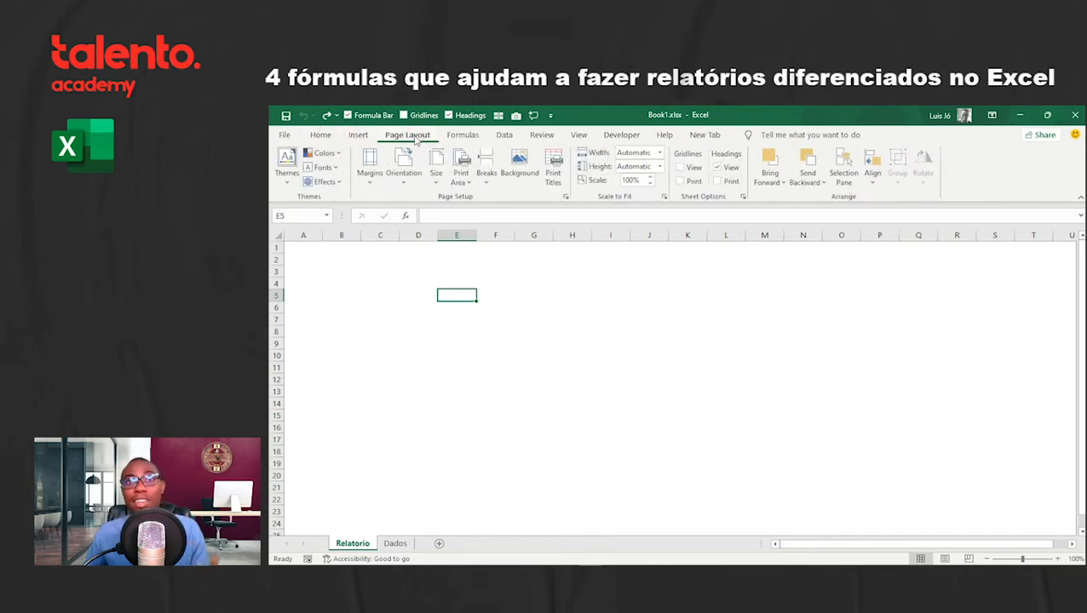
# Step: Toggle the Developer tab off and back on in the ribbon customization options and apply them
pyautogui.rightClick(390, 189)
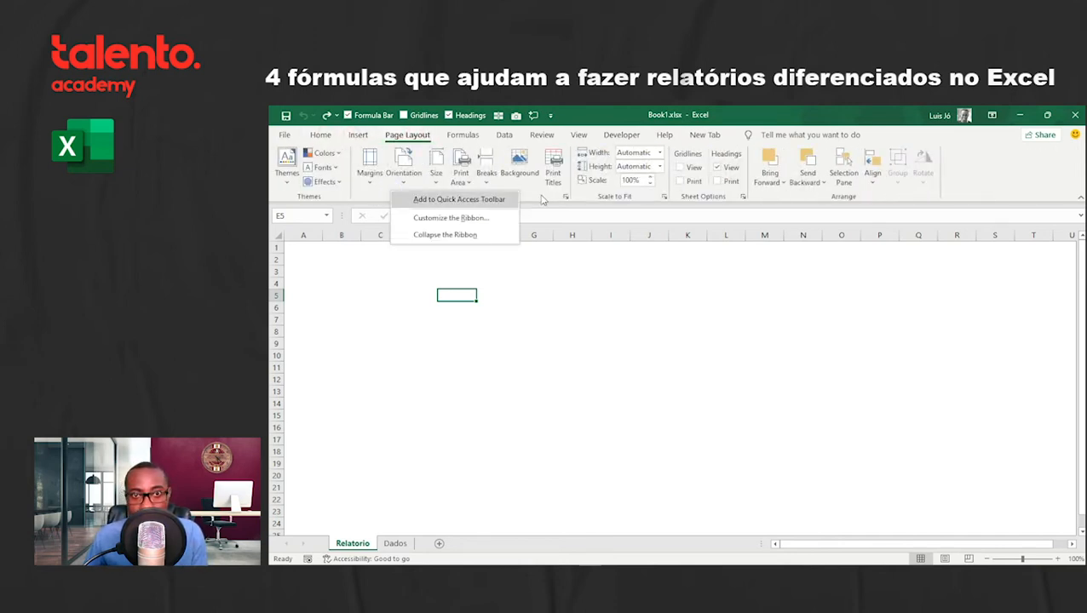
pyautogui.click(441, 218)
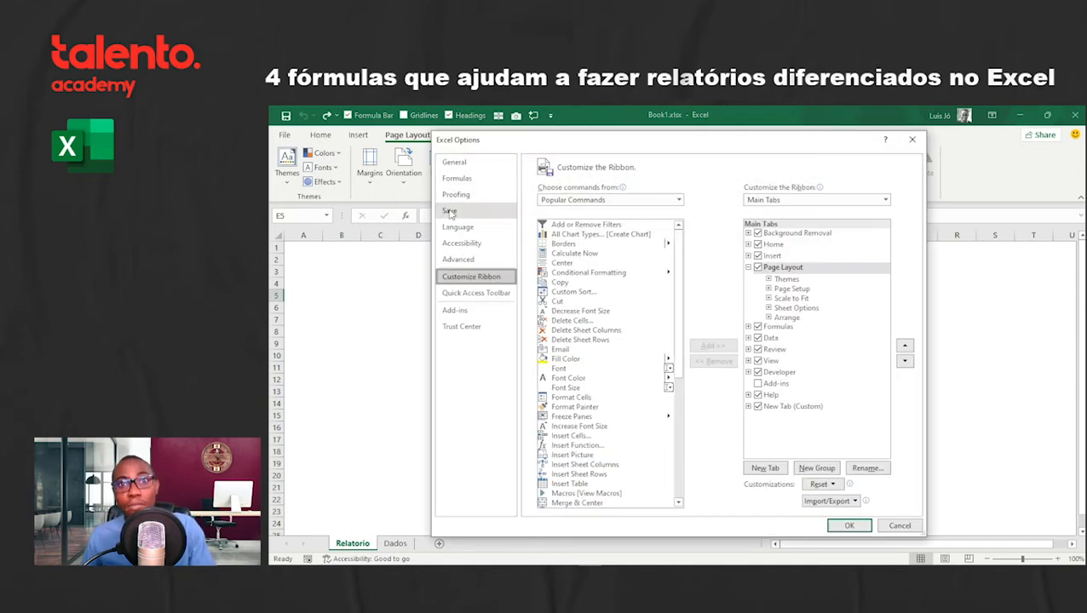
pyautogui.moveTo(583, 150); pyautogui.dragTo(558, 142)
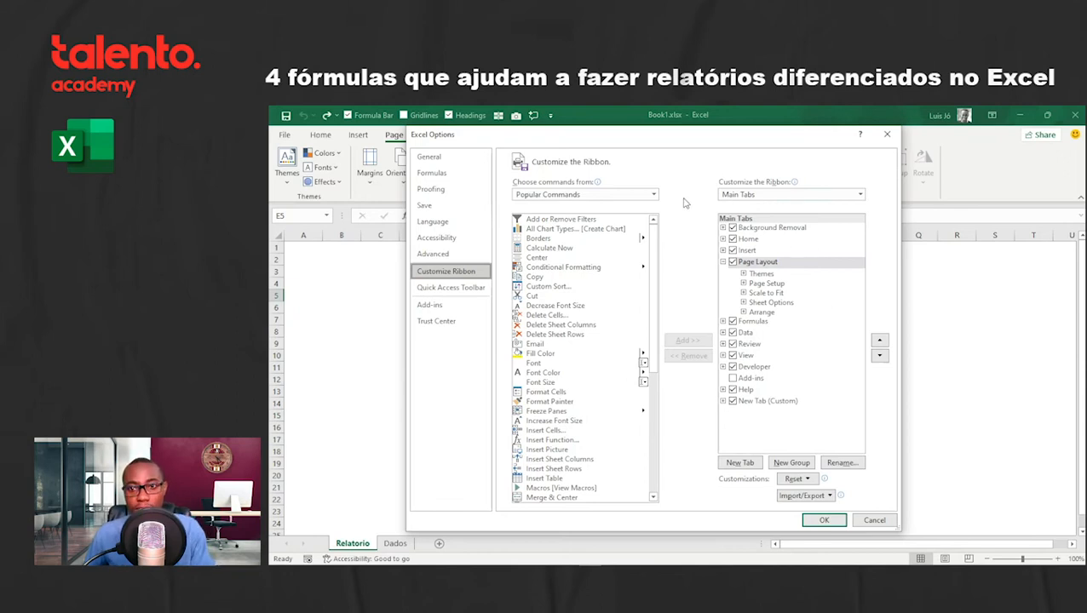
pyautogui.click(732, 367)
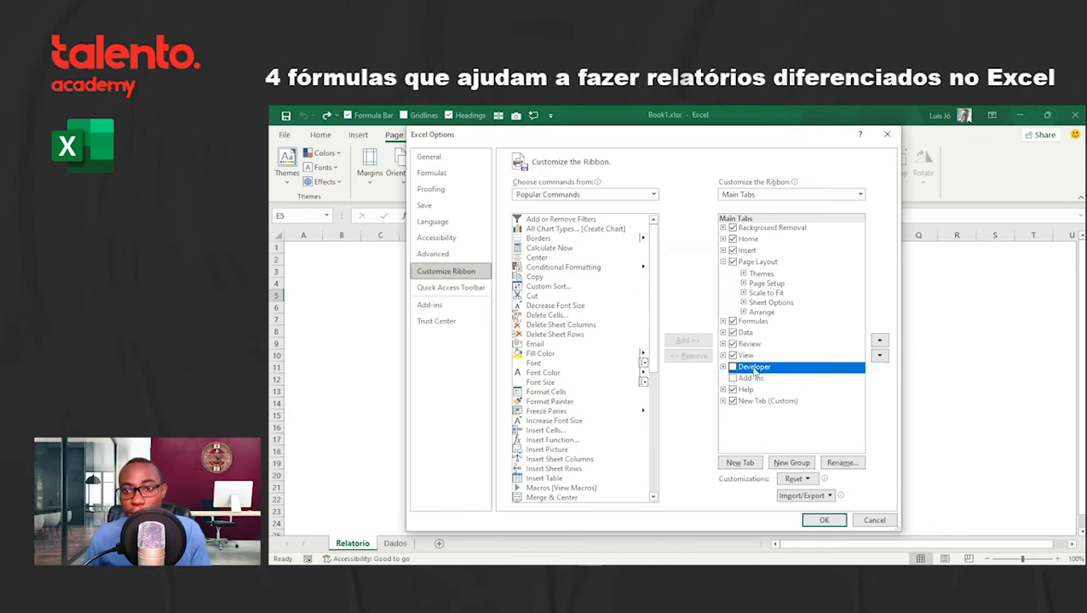
pyautogui.click(732, 367)
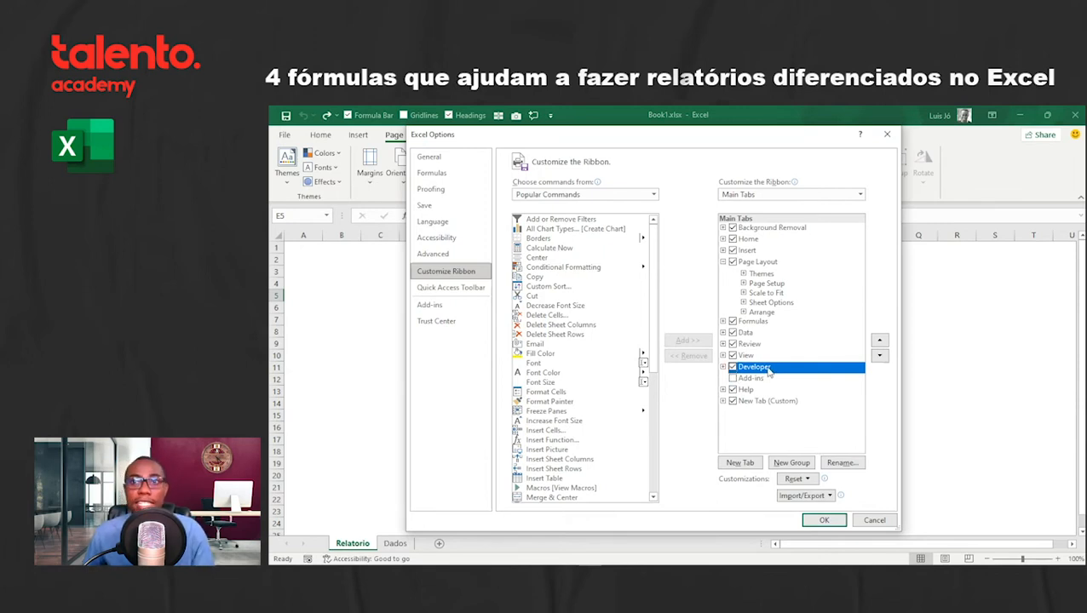
pyautogui.click(834, 523)
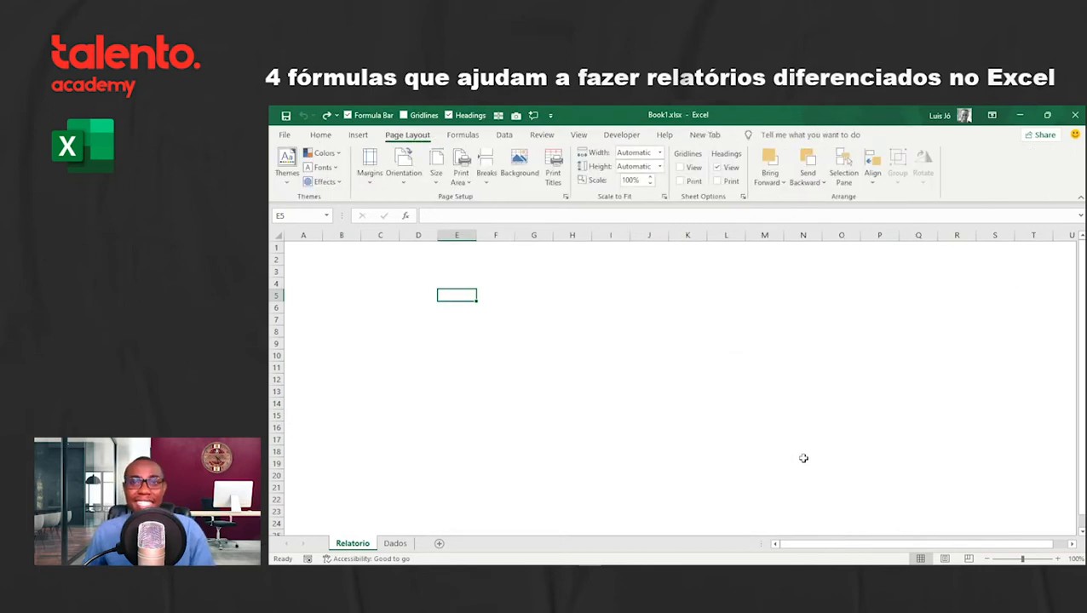
# Step: Look at the empty code window of the Relatorio sheet in the Visual Basic editor and return to the workbook
pyautogui.click(624, 136)
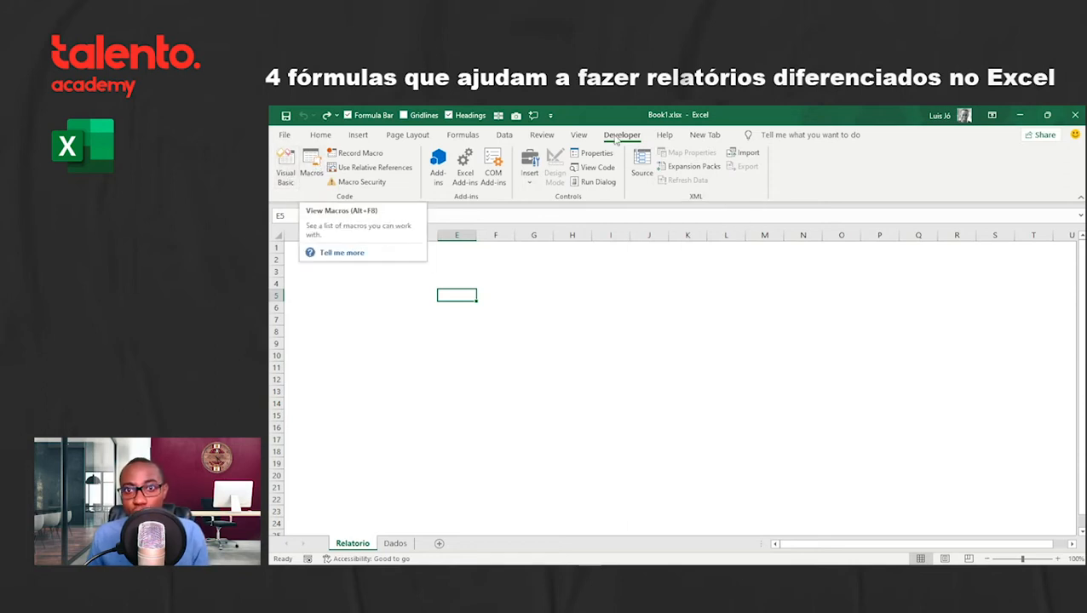
pyautogui.click(285, 167)
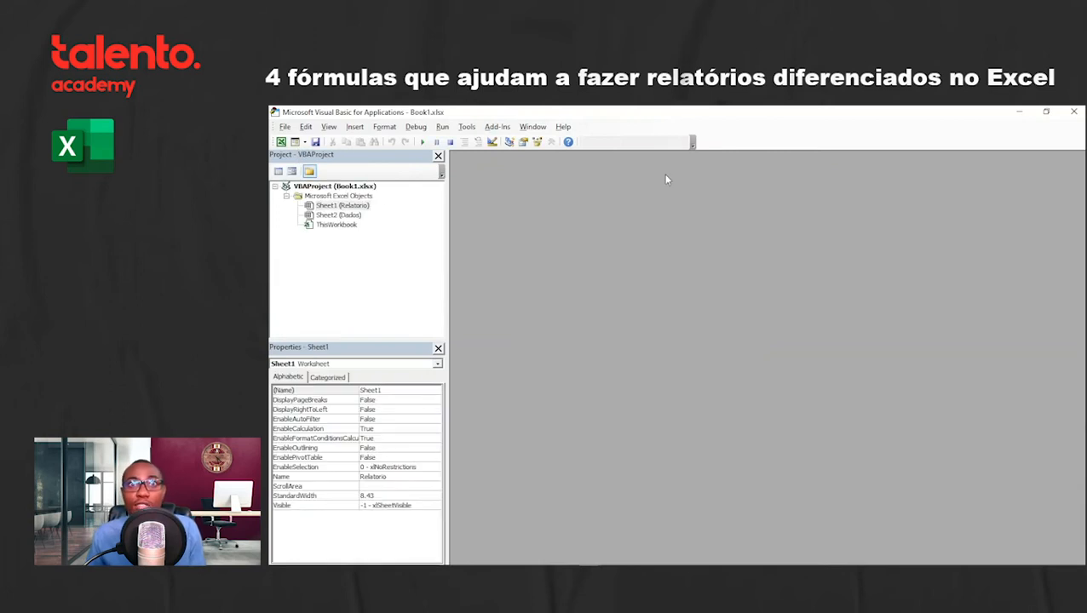
pyautogui.doubleClick(352, 205)
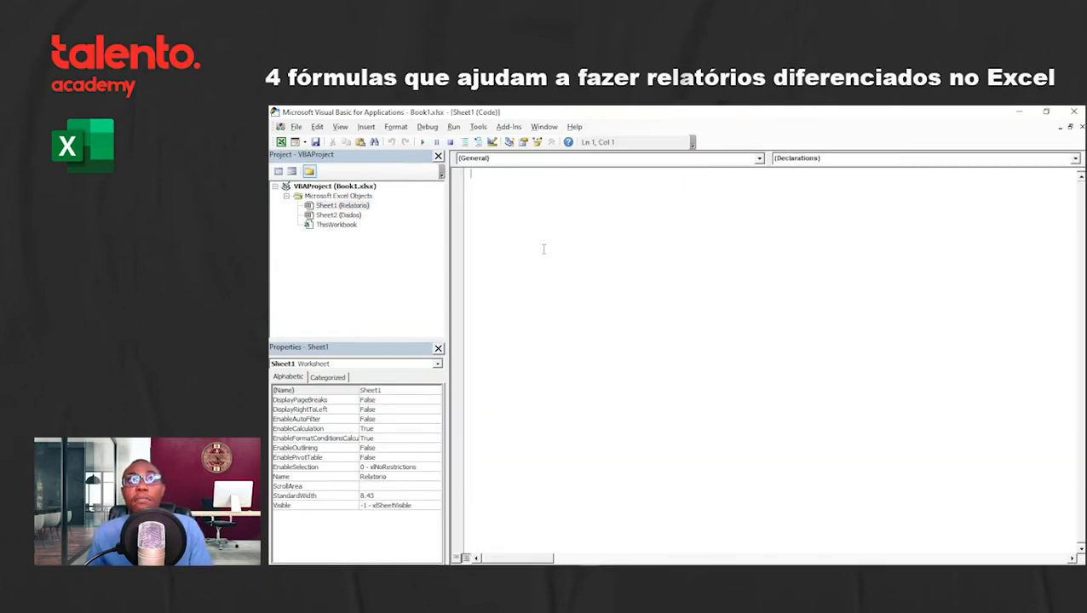
pyautogui.click(1073, 112)
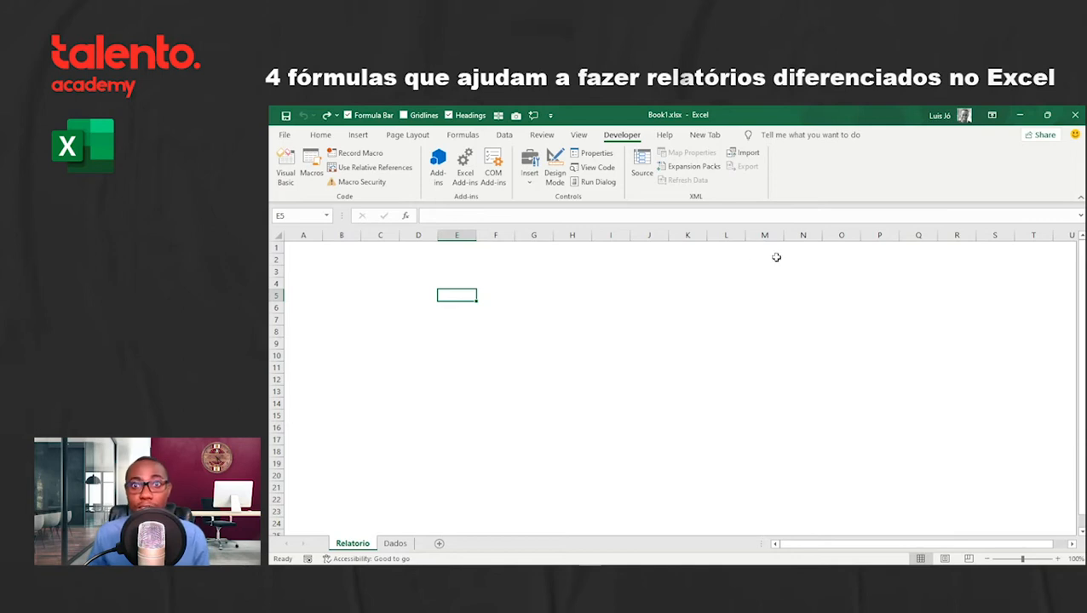
# Step: Insert a group box form control covering about A1:J4 on the Relatorio sheet
pyautogui.click(530, 174)
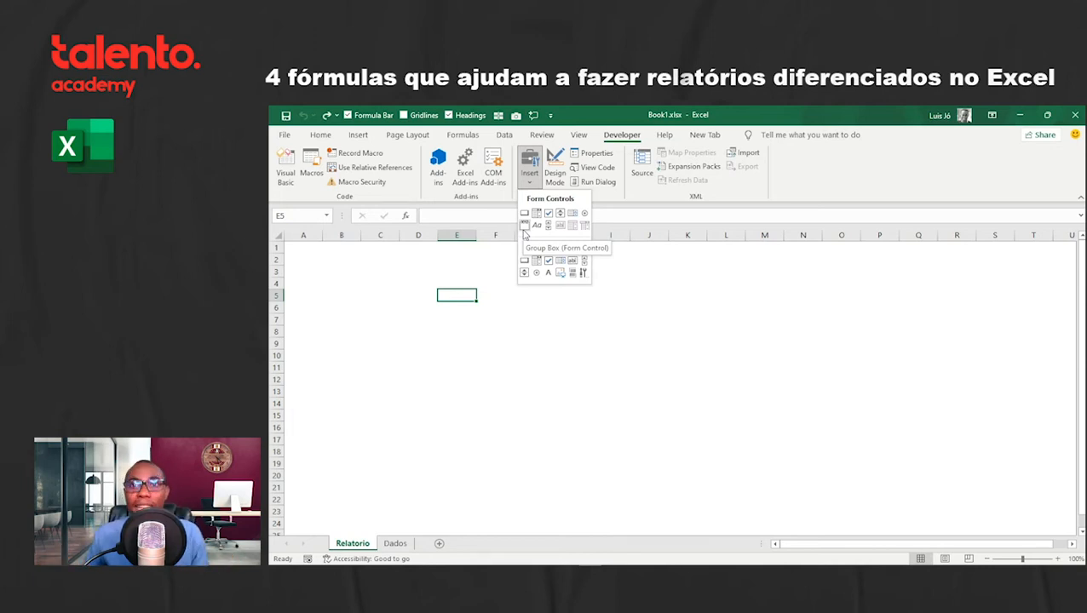
pyautogui.click(523, 226)
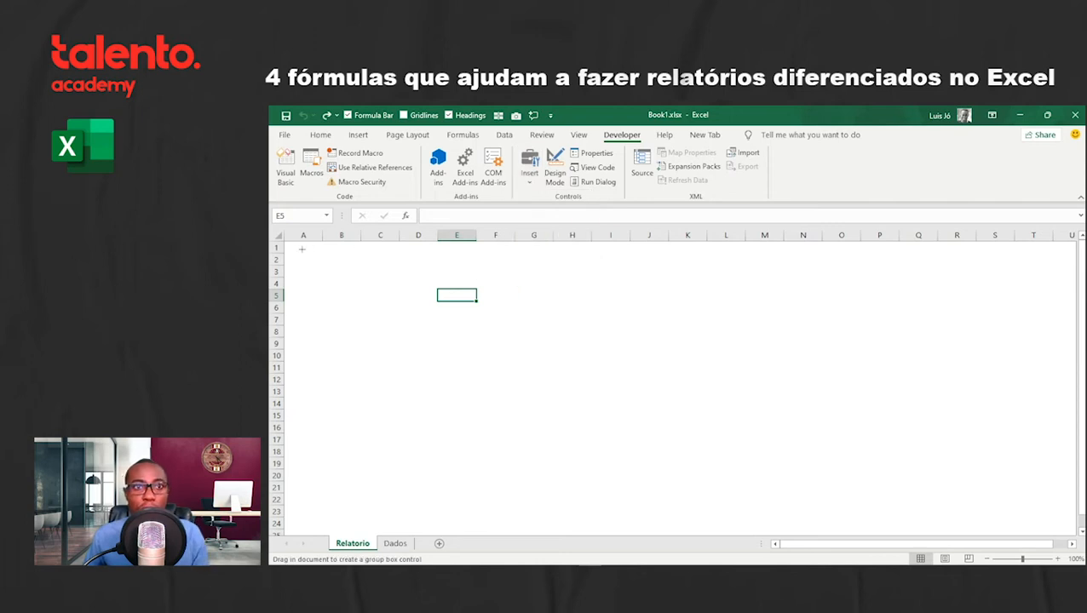
pyautogui.moveTo(288, 247)
pyautogui.mouseDown()
pyautogui.moveTo(630, 303)
pyautogui.moveTo(949, 308)
pyautogui.moveTo(529, 286)
pyautogui.moveTo(717, 294)
pyautogui.moveTo(669, 289)
pyautogui.mouseUp()
pyautogui.click(345, 355)
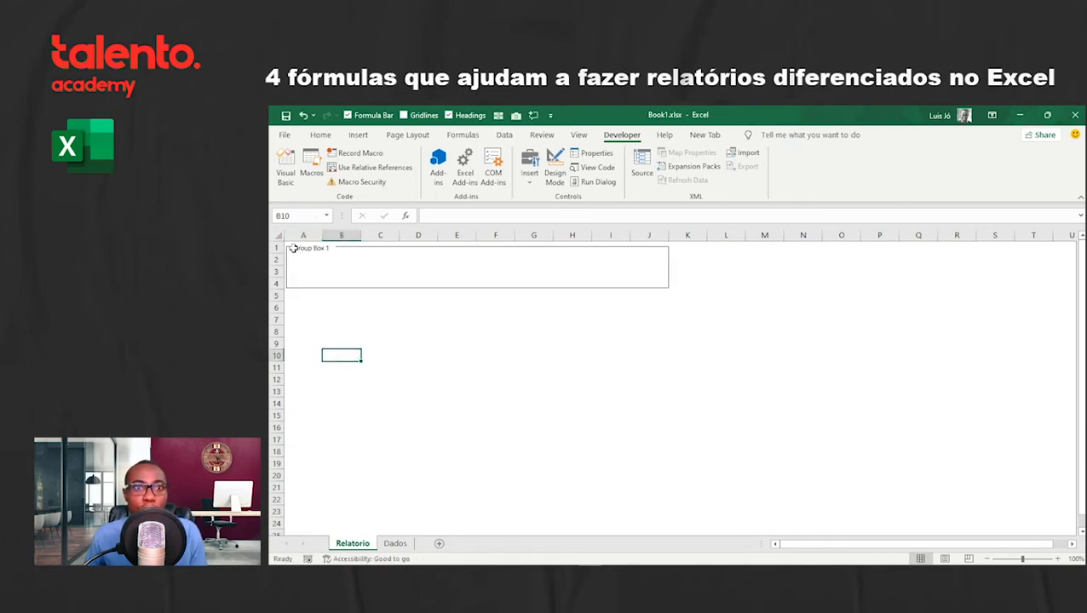
pyautogui.click(293, 248)
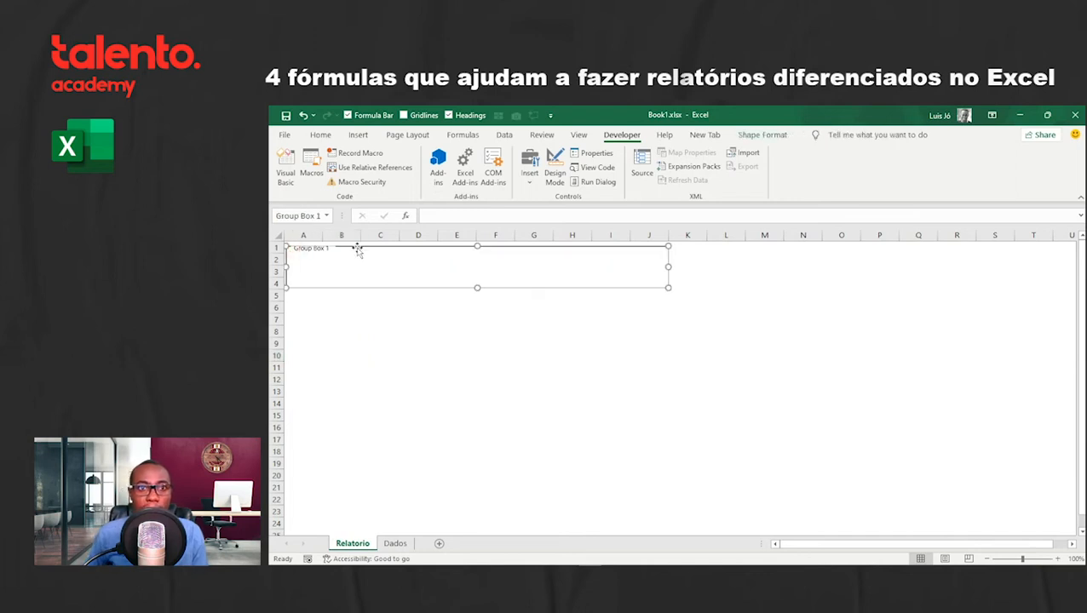
pyautogui.press('Delete')
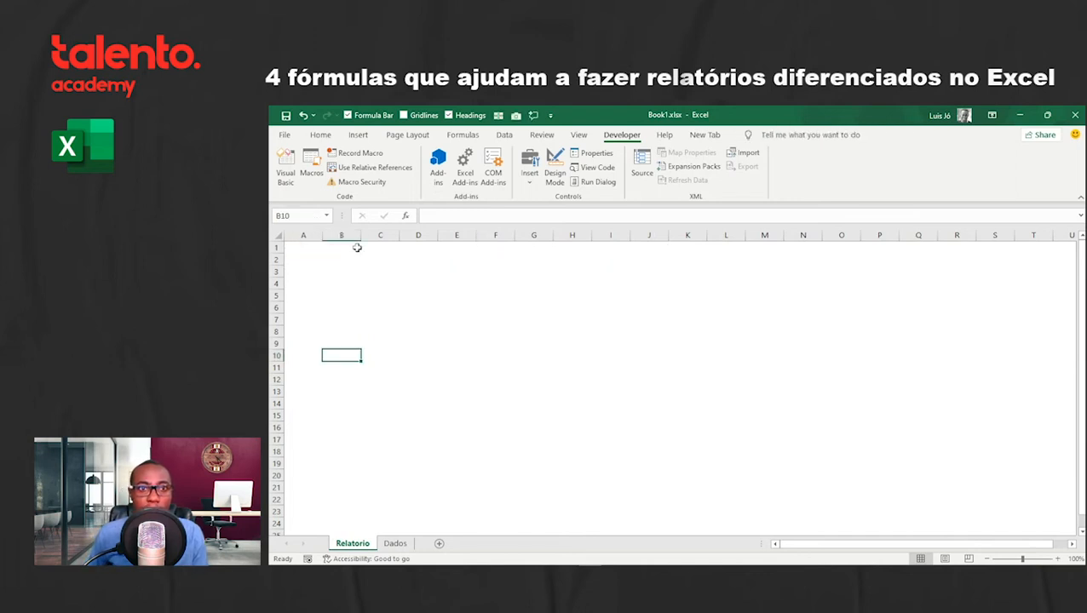
pyautogui.click(303, 115)
# Step: Replace the group box caption with FILTROS DO RELATORIO
pyautogui.click(301, 247)
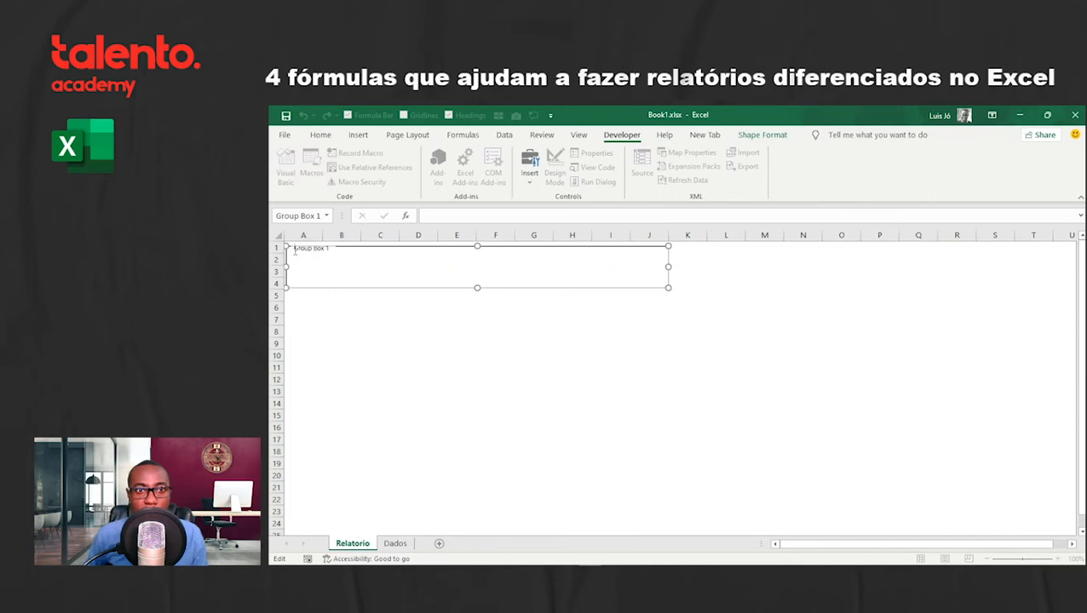
pyautogui.press('BackSpace')
pyautogui.press('BackSpace')
pyautogui.press('BackSpace')
pyautogui.press('BackSpace')
pyautogui.press('BackSpace')
pyautogui.press('BackSpace')
pyautogui.press('BackSpace')
pyautogui.press('BackSpace')
pyautogui.press('BackSpace')
pyautogui.press('BackSpace')
pyautogui.press('BackSpace')
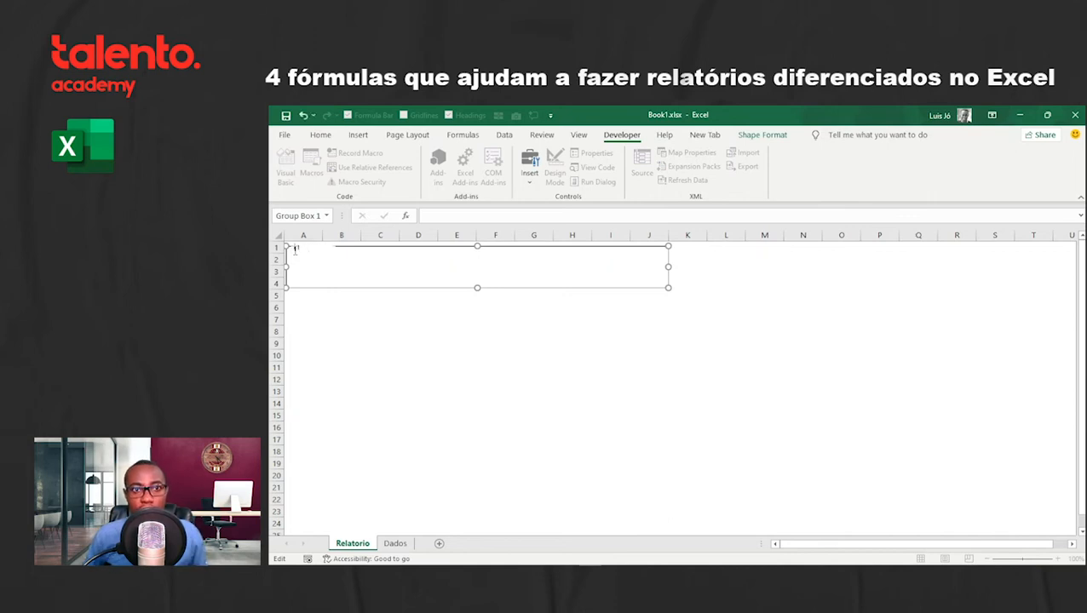
pyautogui.write('FILTROS RE')
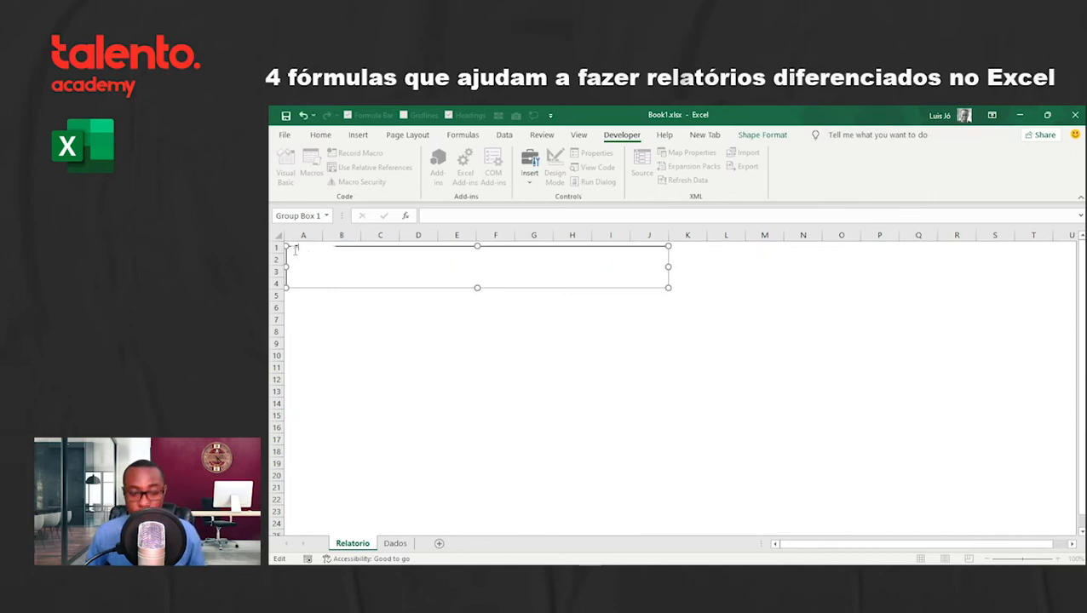
pyautogui.write('LATORIO')
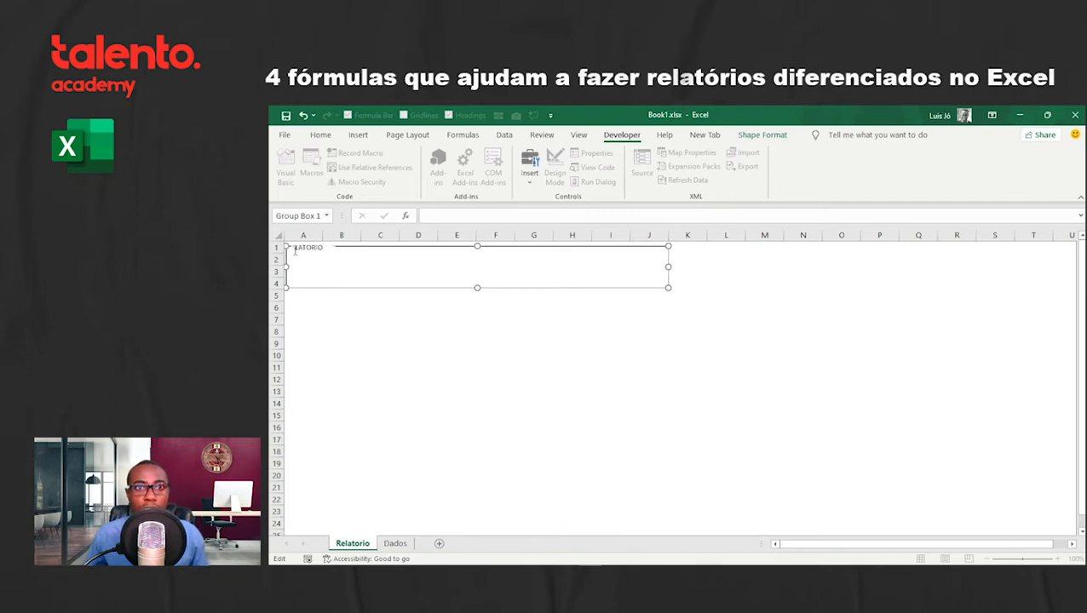
pyautogui.click(444, 306)
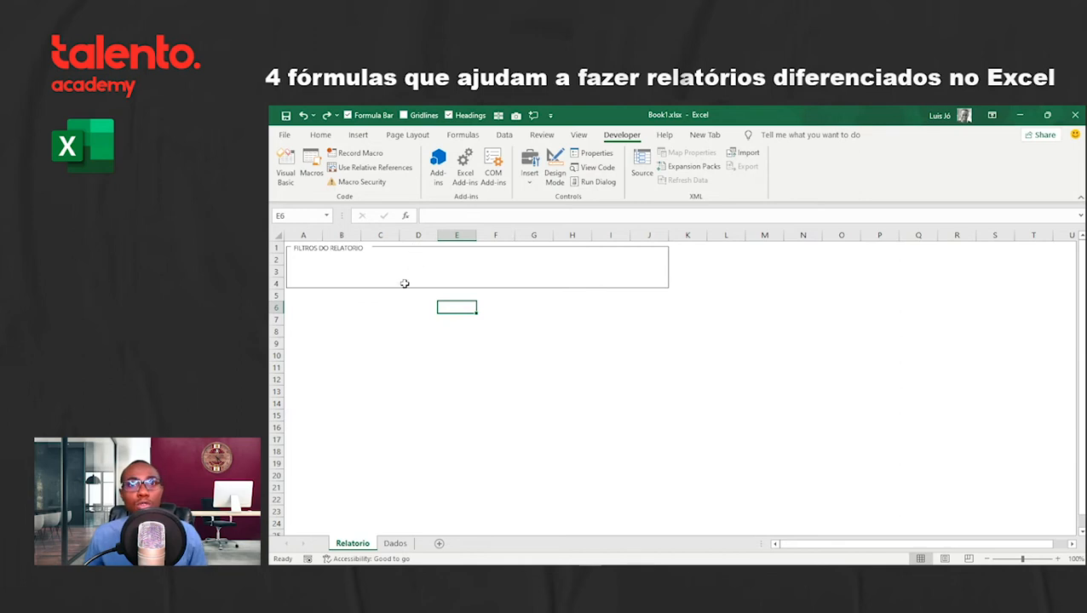
pyautogui.click(372, 247)
pyautogui.click(360, 281)
pyautogui.moveTo(305, 270); pyautogui.dragTo(432, 271)
pyautogui.click(459, 270)
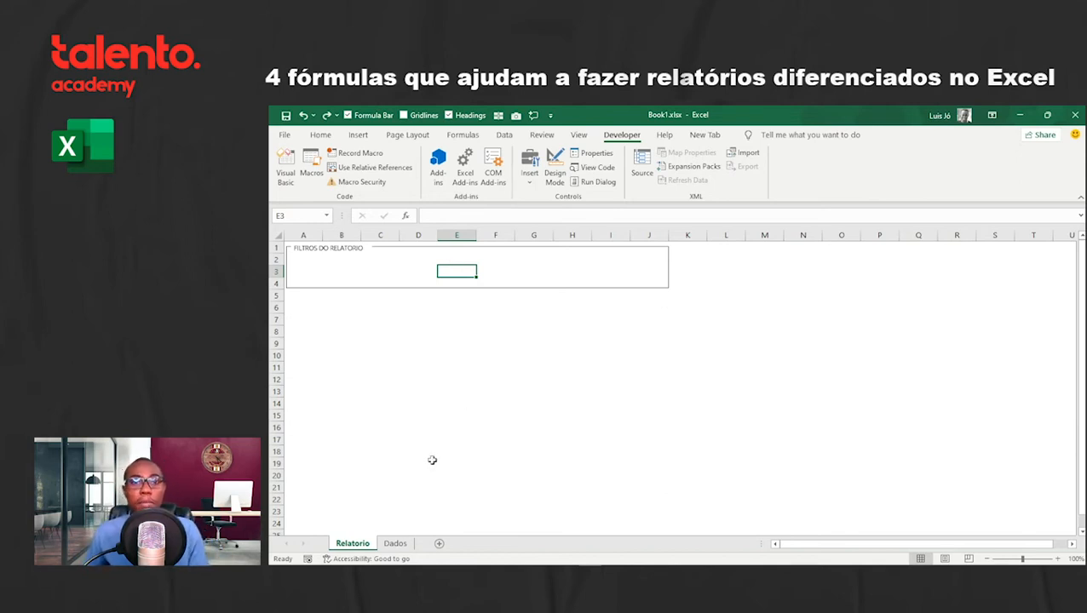
# Step: Examine the Localidade and Categoria columns on the Dados sheet for values to use as report filters
pyautogui.click(397, 544)
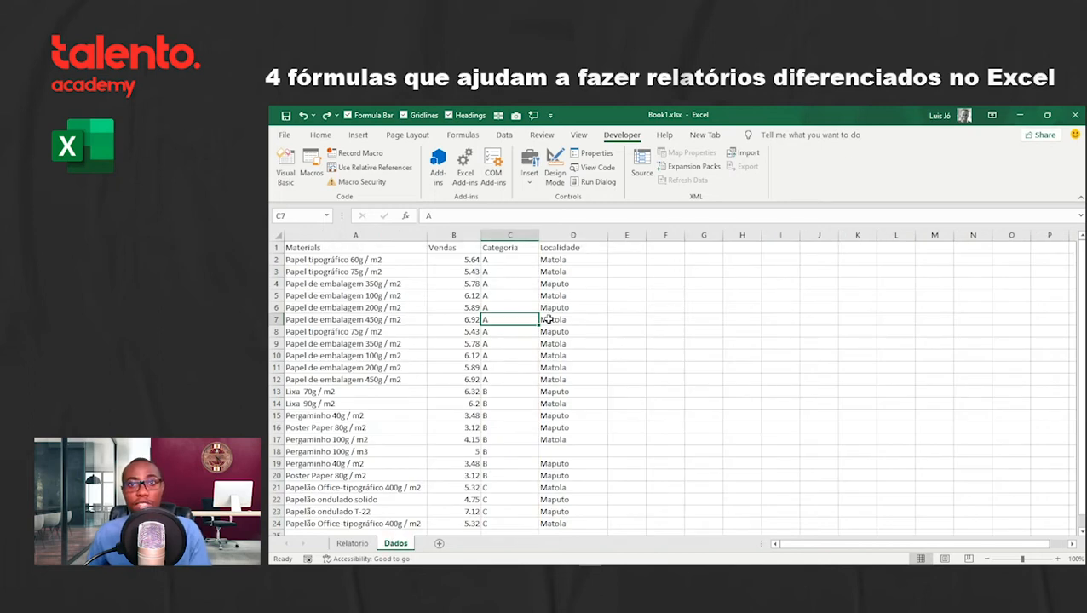
pyautogui.click(563, 235)
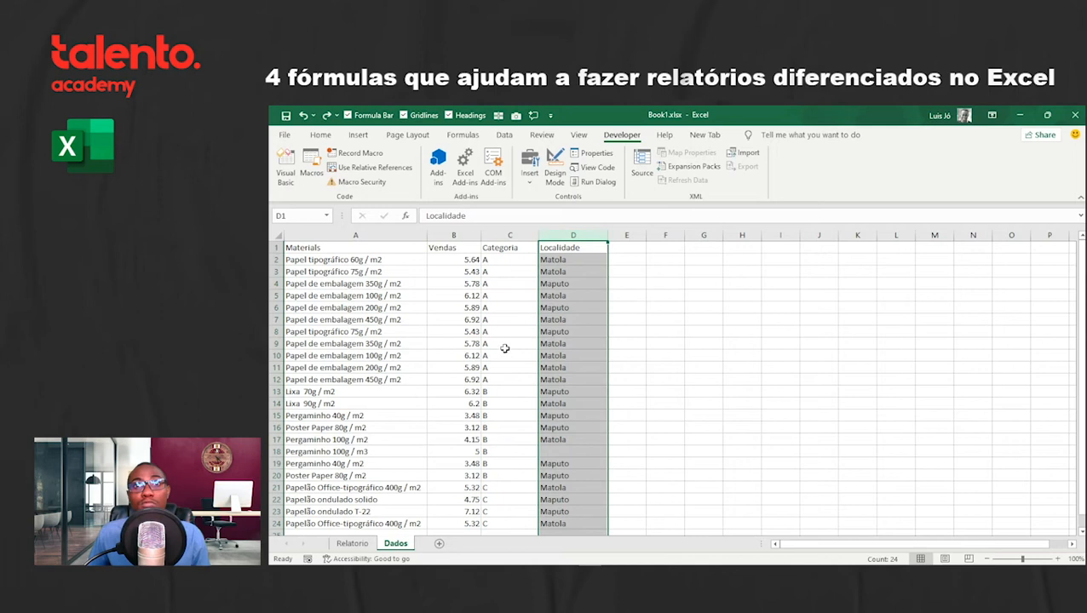
pyautogui.click(510, 235)
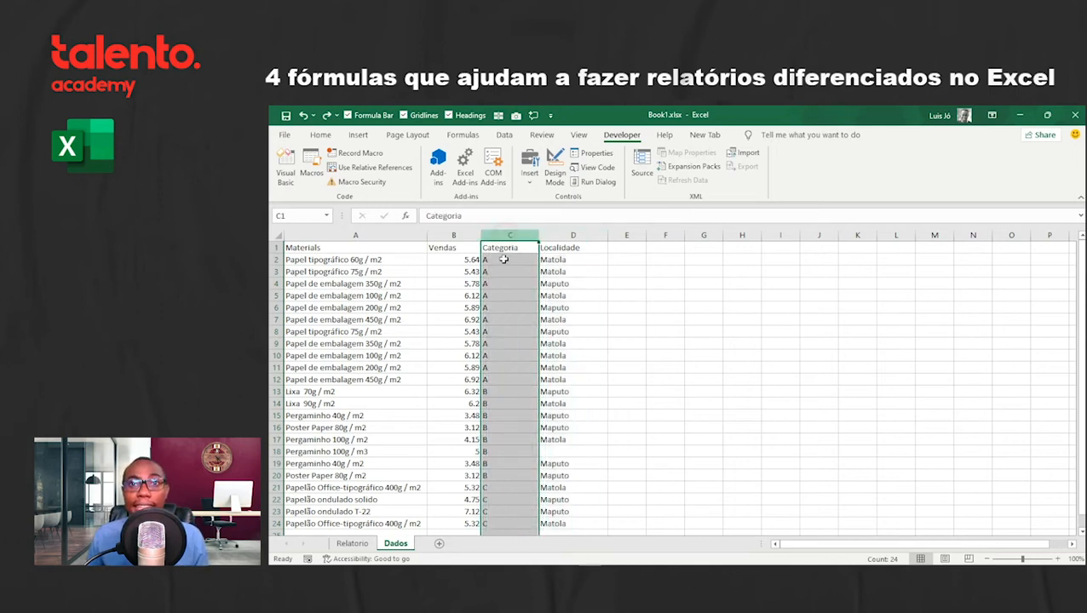
pyautogui.click(509, 356)
pyautogui.click(510, 356)
pyautogui.click(505, 249)
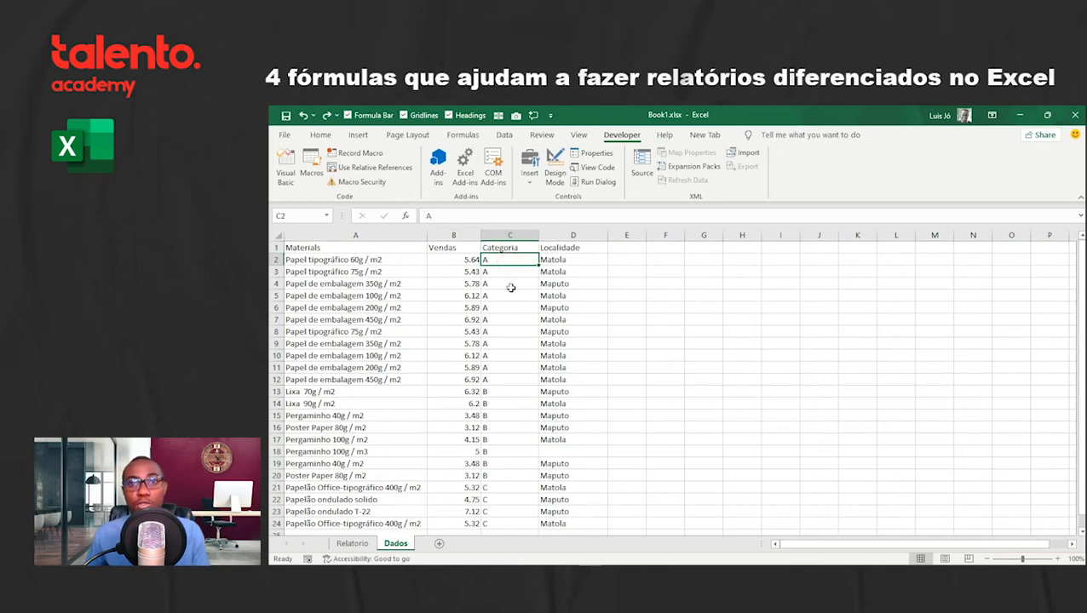
pyautogui.click(517, 391)
pyautogui.moveTo(517, 475); pyautogui.dragTo(452, 511)
# Step: Insert an option button form control inside the group box on the Relatorio sheet, across about A3:C3
pyautogui.click(352, 542)
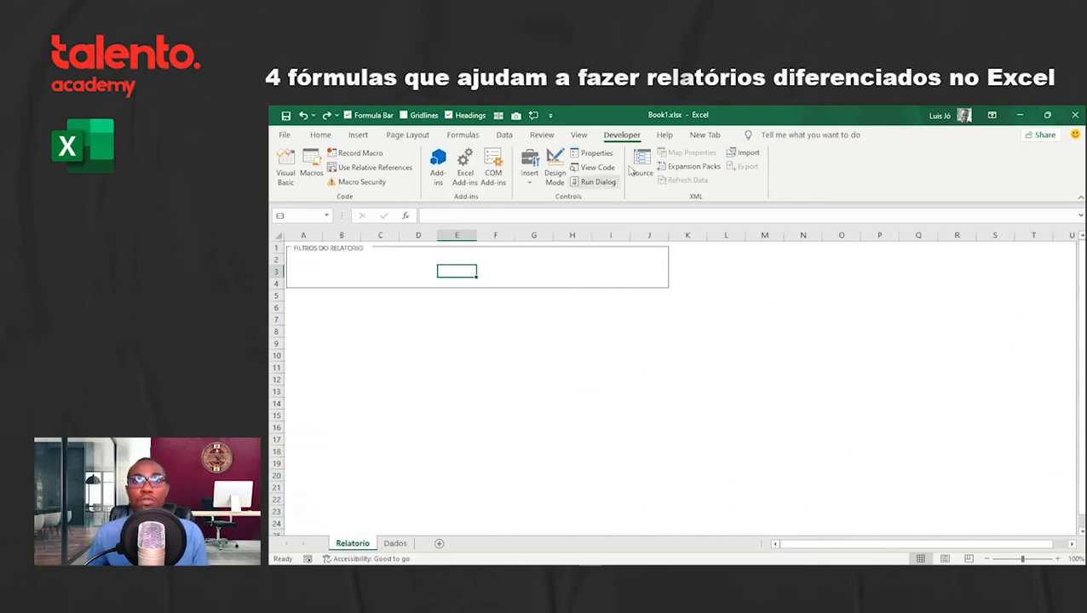
pyautogui.click(529, 179)
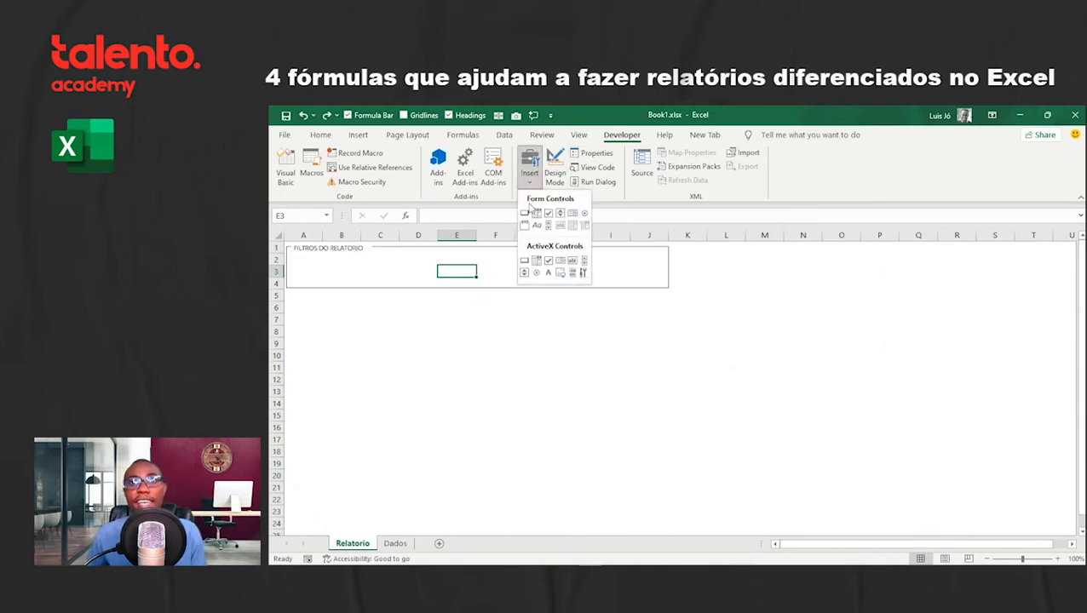
pyautogui.click(583, 213)
pyautogui.moveTo(292, 264); pyautogui.dragTo(377, 277)
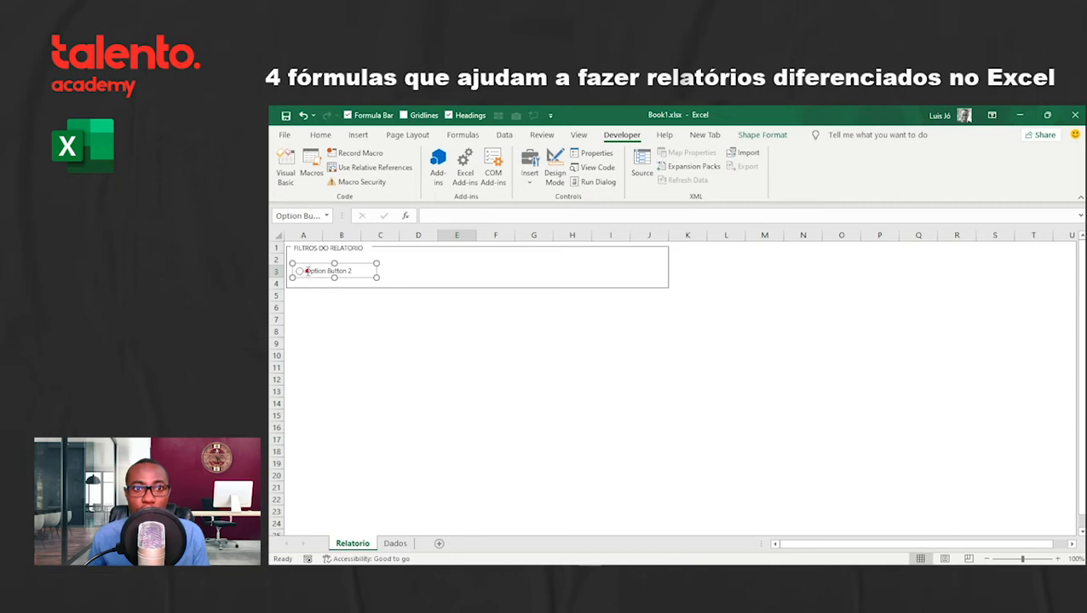
# Step: Replace the option button's caption with CATEGORIA A
pyautogui.click(307, 271)
pyautogui.hotkey('ctrl', 'a')
pyautogui.press('Delete')
pyautogui.write('CATEGO')
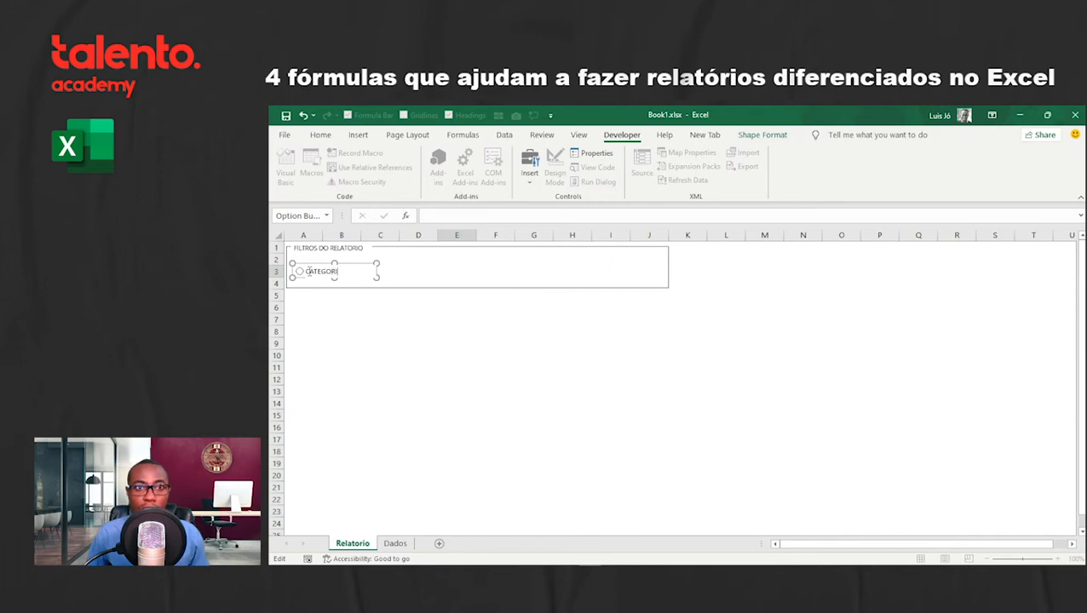
pyautogui.write('RIA A')
pyautogui.click(351, 315)
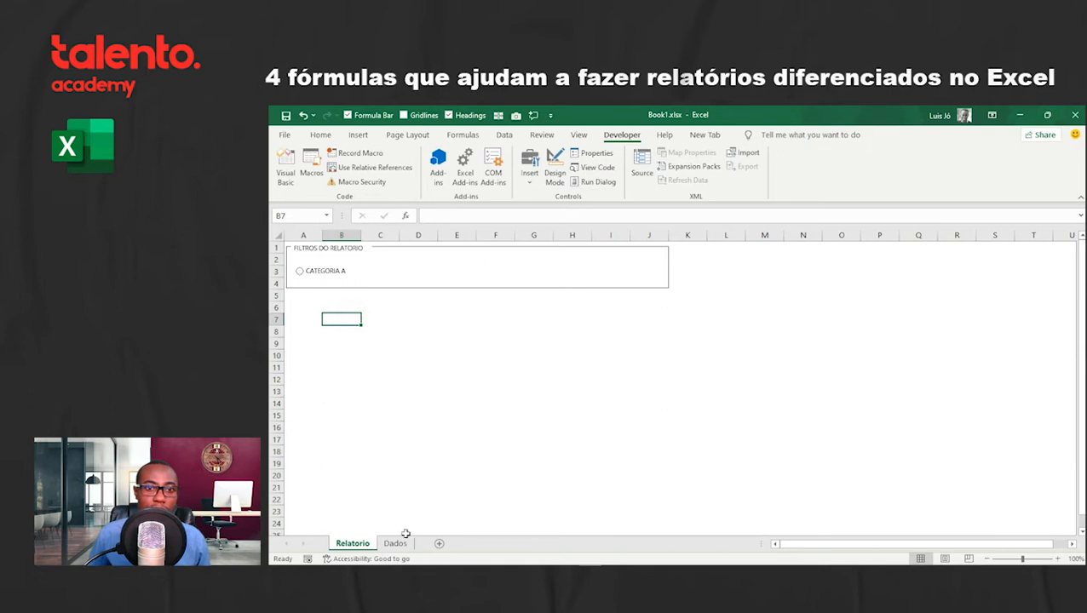
# Step: Narrow the CATEGORIA A option button, place a copy beside it in the group box and caption the copy CATEGORIA B
pyautogui.click(402, 541)
pyautogui.click(353, 543)
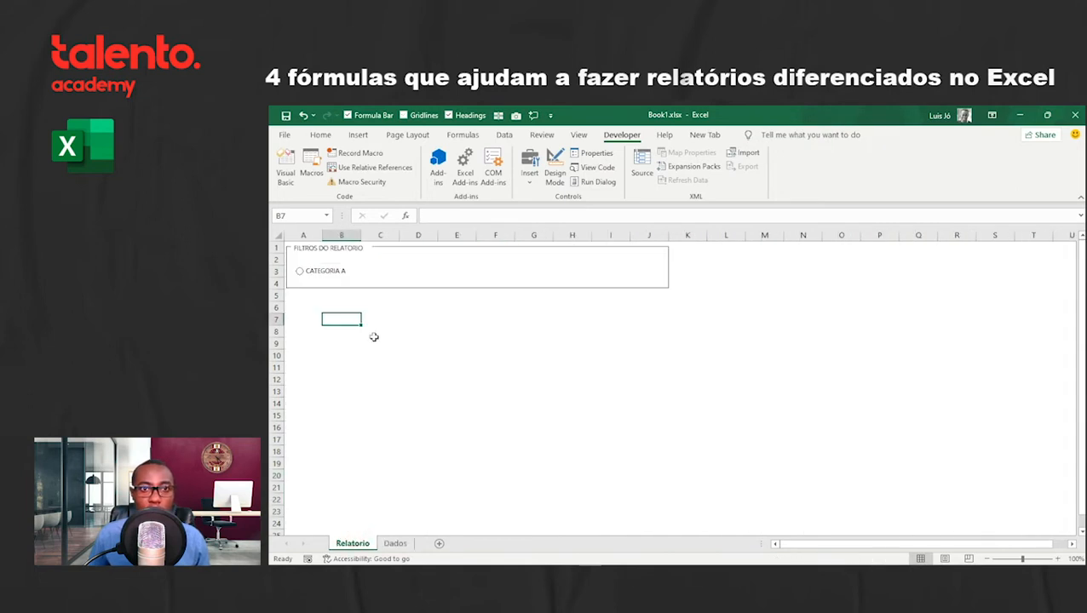
pyautogui.rightClick(336, 274)
pyautogui.press('Escape')
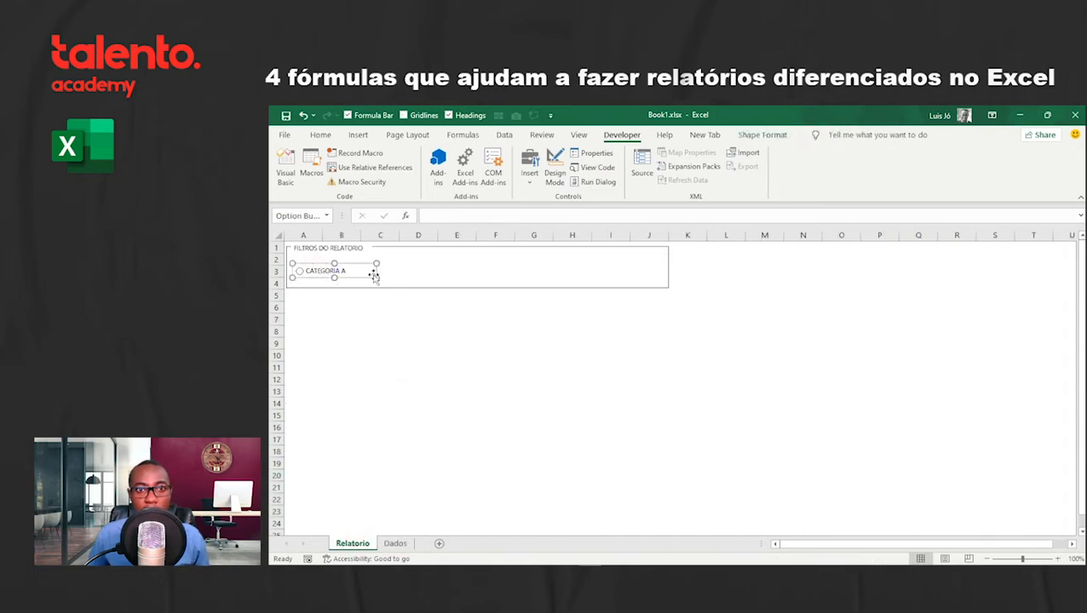
pyautogui.moveTo(375, 274); pyautogui.dragTo(400, 266)
pyautogui.click(408, 271)
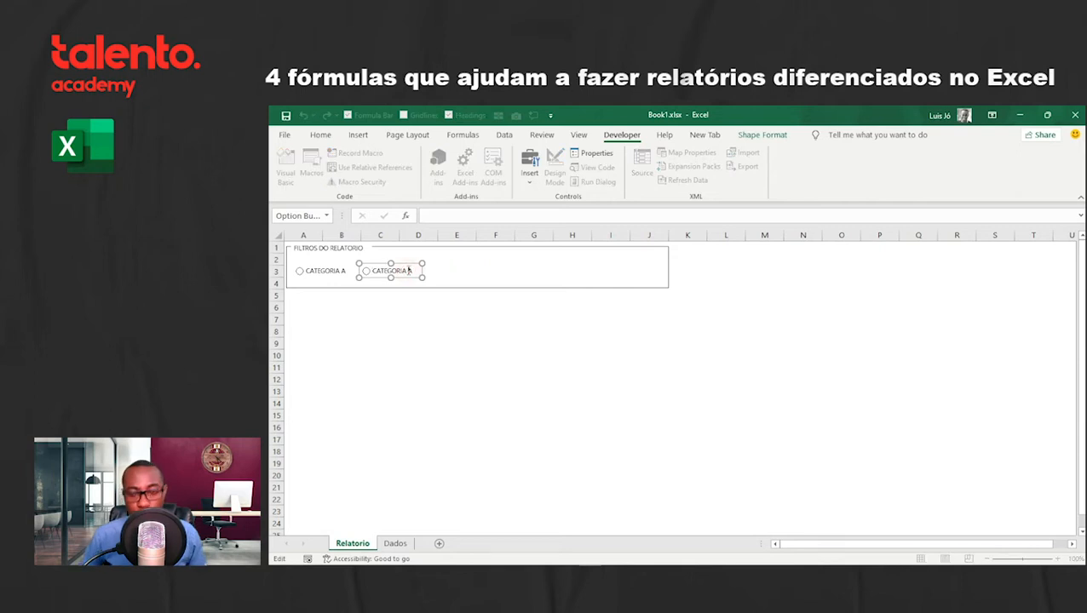
pyautogui.press('BackSpace')
pyautogui.write('B')
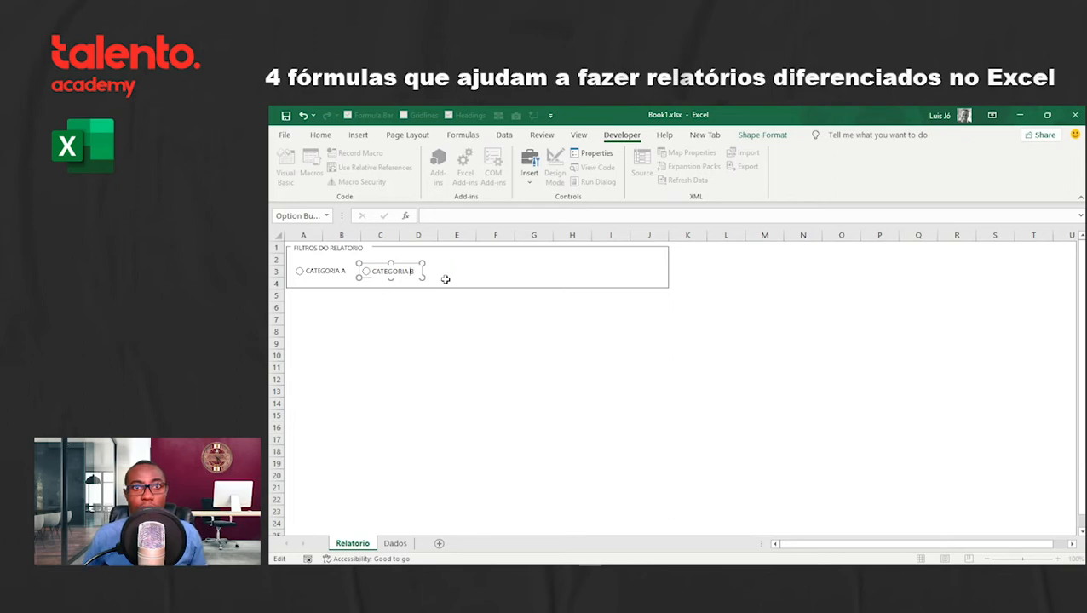
pyautogui.click(445, 281)
# Step: Place a copy of the CATEGORIA B option button beside it in the group box and caption the copy CATEGORIA C
pyautogui.rightClick(409, 267)
pyautogui.press('Escape')
pyautogui.moveTo(409, 266); pyautogui.dragTo(469, 262)
pyautogui.click(471, 271)
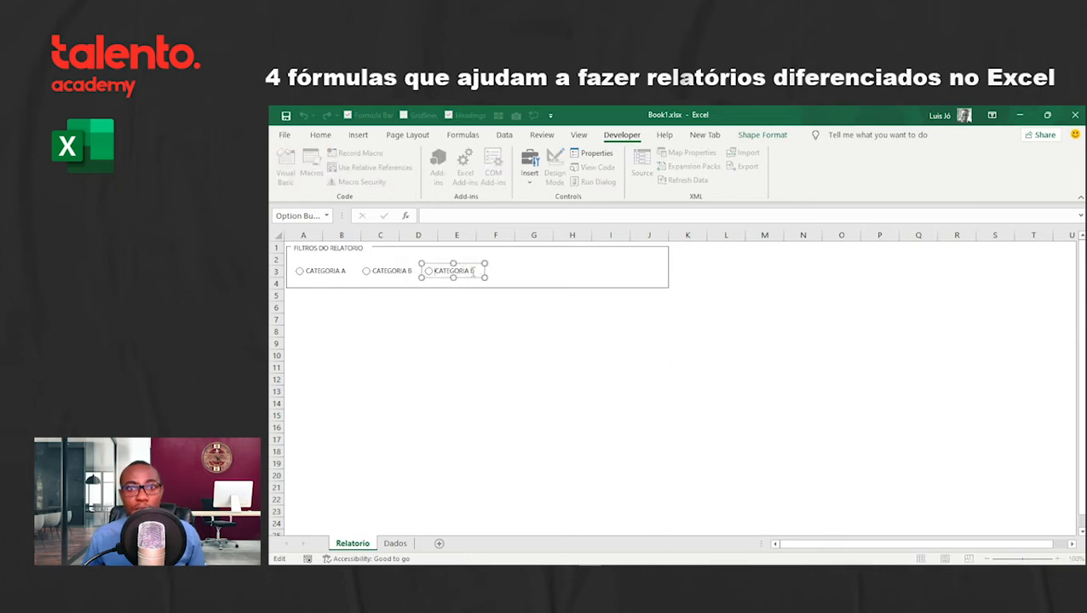
pyautogui.press('BackSpace')
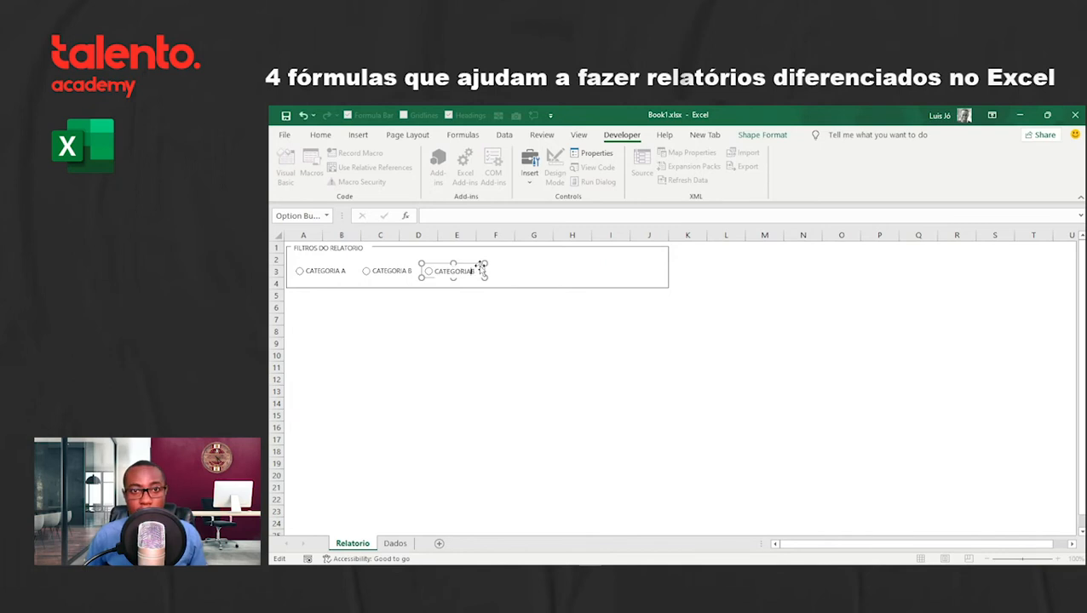
pyautogui.click(528, 258)
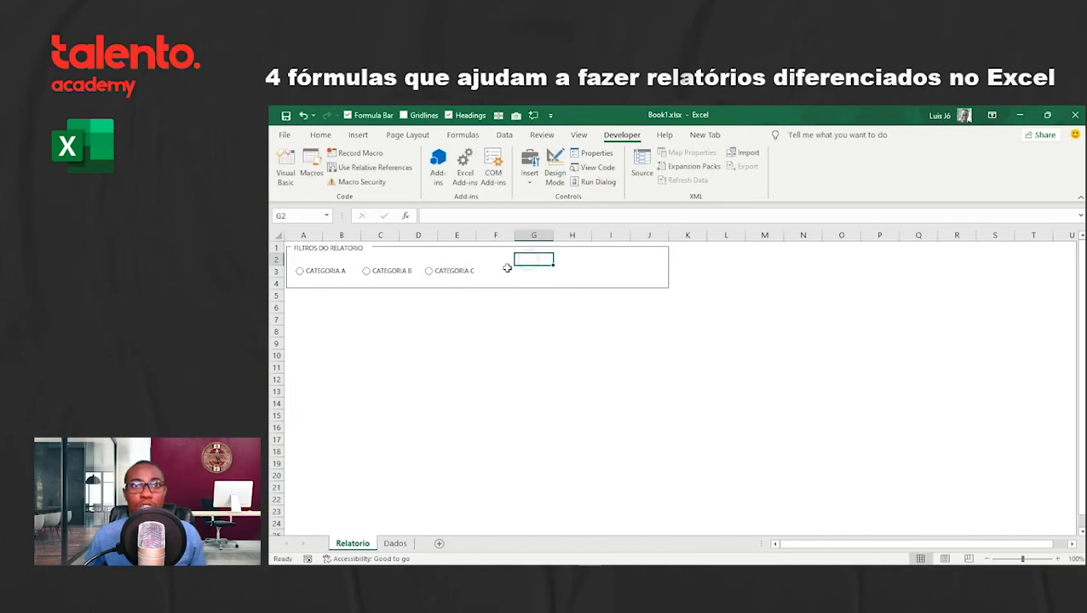
# Step: Nudge the CATEGORIA C option button slightly away from CATEGORIA B to even out the spacing
pyautogui.rightClick(443, 269)
pyautogui.press('Escape')
pyautogui.moveTo(444, 267); pyautogui.dragTo(446, 264)
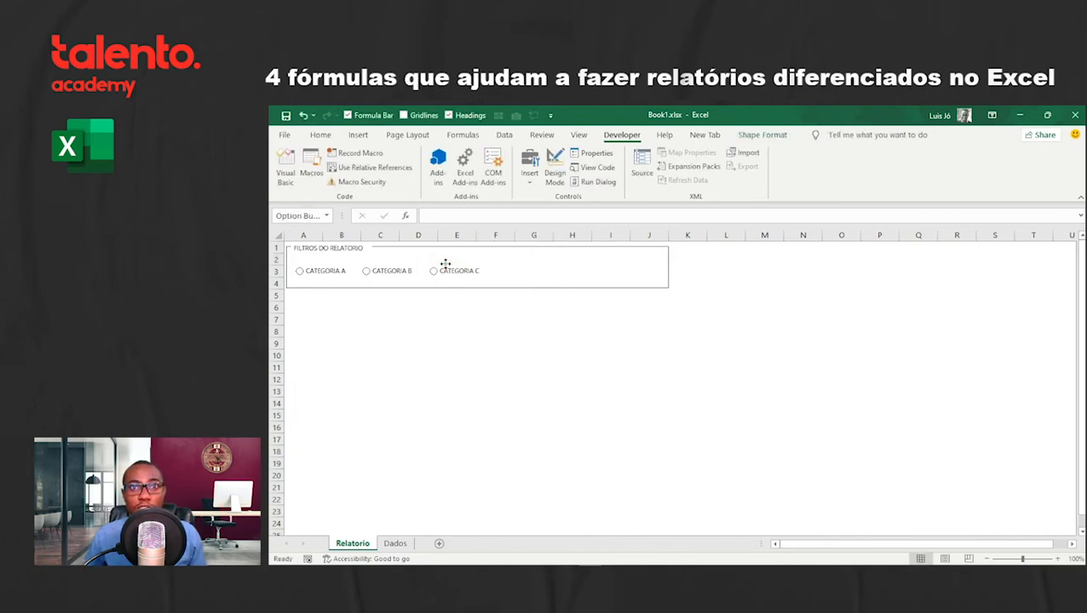
pyautogui.click(464, 296)
# Step: Test the three category option buttons by switching among A, B and C, ending on CATEGORIA A
pyautogui.click(327, 273)
pyautogui.click(377, 272)
pyautogui.click(436, 271)
pyautogui.click(316, 278)
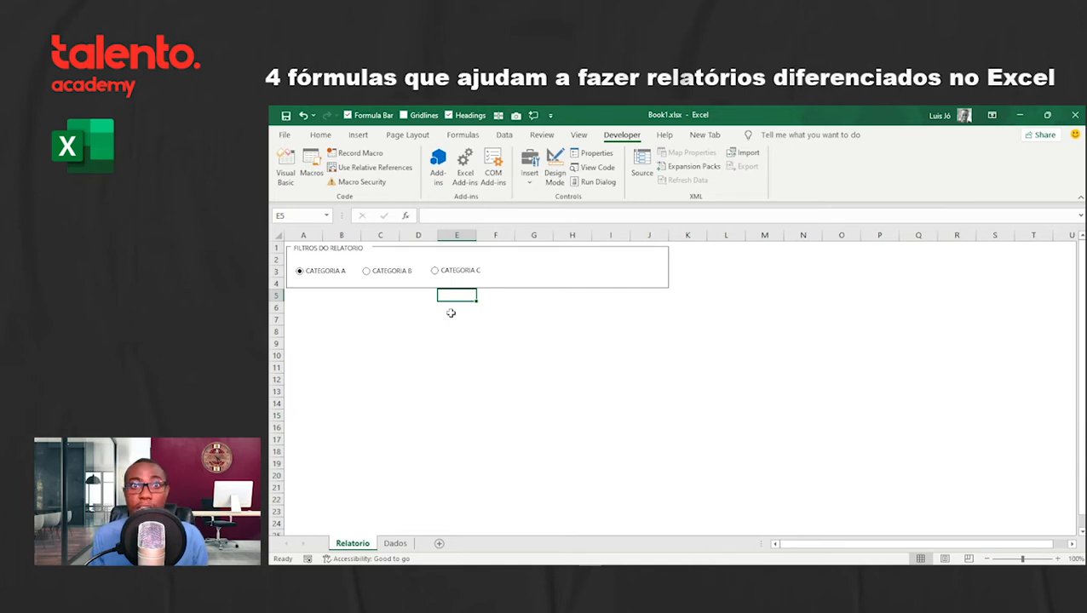
pyautogui.click(370, 274)
pyautogui.click(425, 279)
pyautogui.click(331, 281)
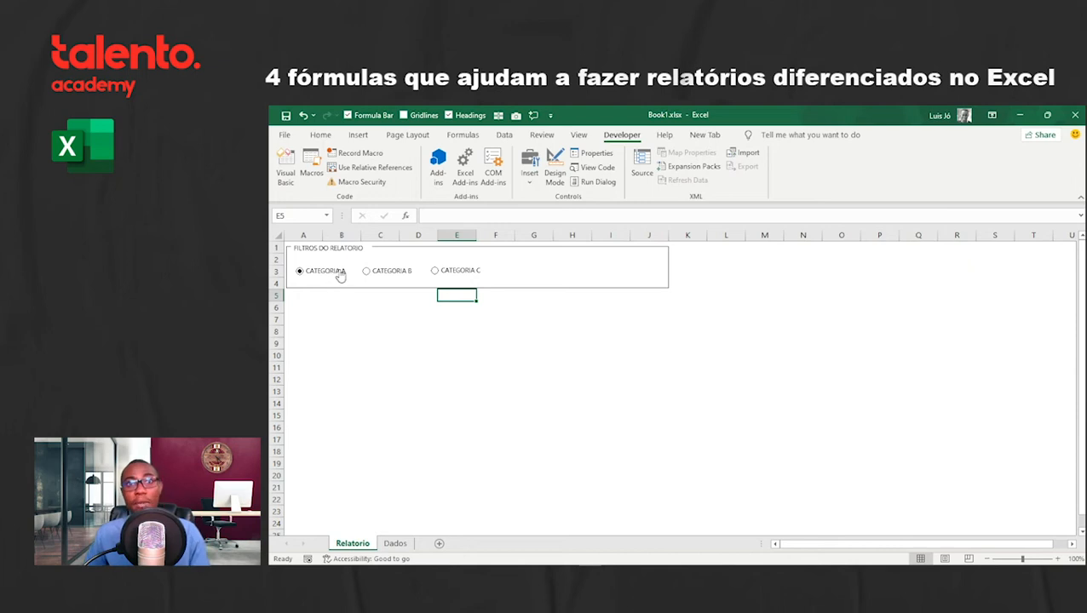
pyautogui.click(368, 271)
pyautogui.click(336, 273)
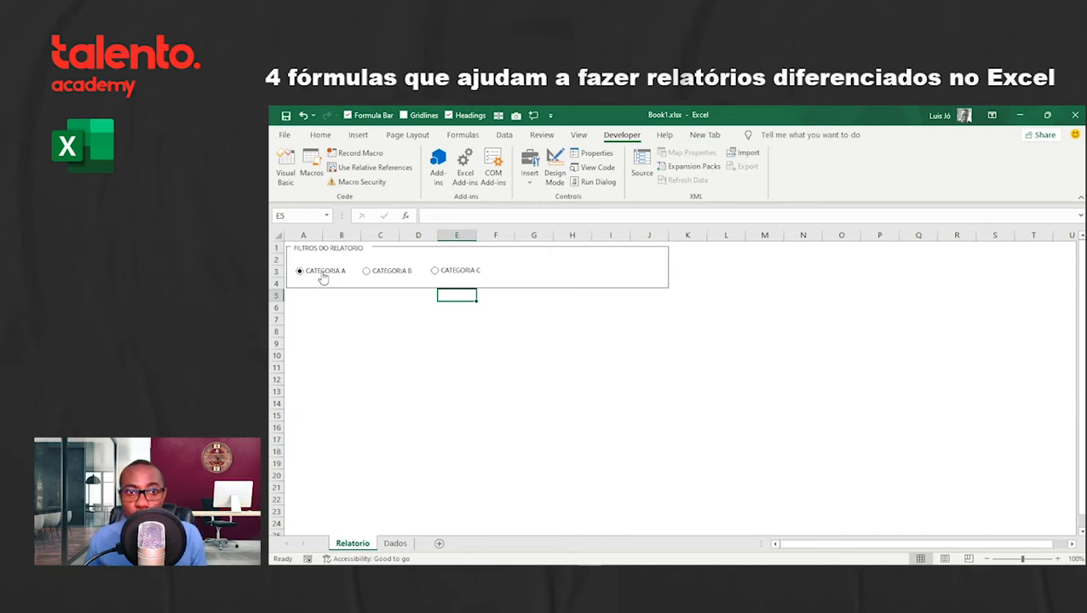
# Step: Link the CATEGORIA A option button to cell $O$8 through its control format settings
pyautogui.rightClick(323, 277)
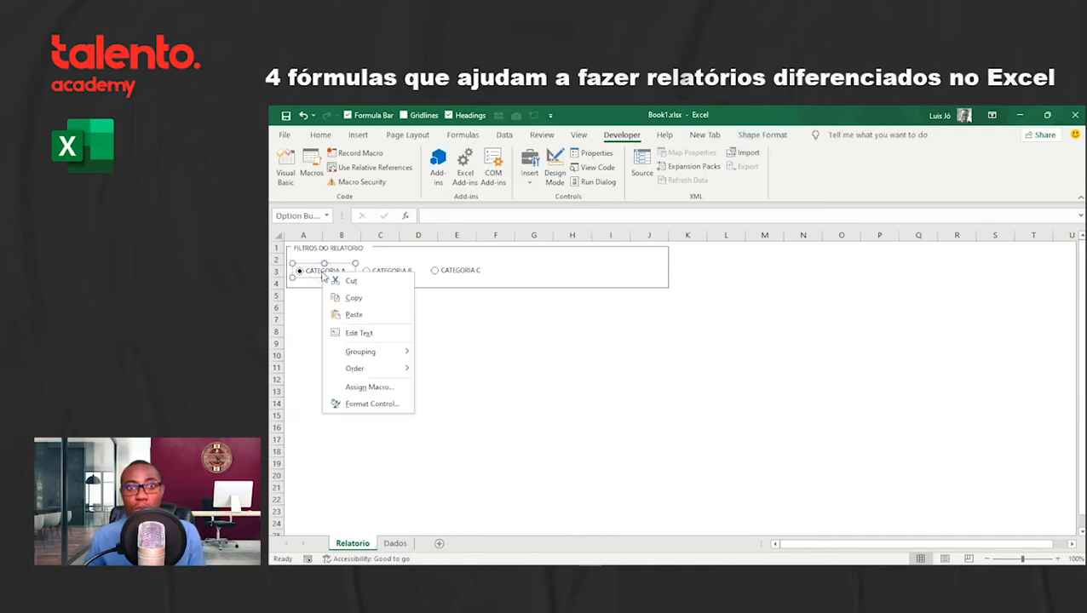
pyautogui.click(371, 403)
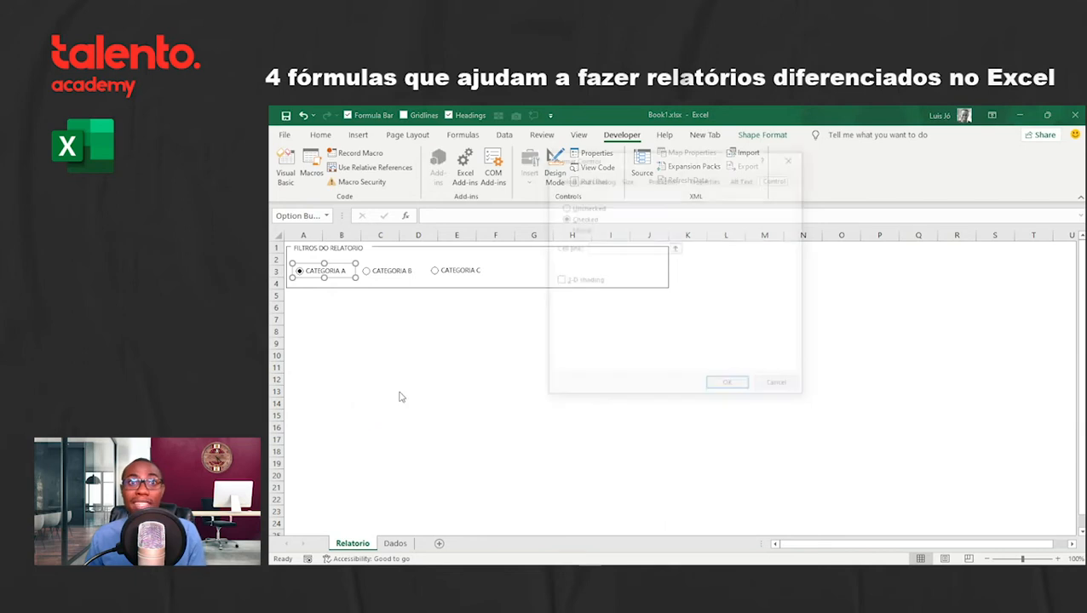
pyautogui.moveTo(615, 165); pyautogui.dragTo(563, 261)
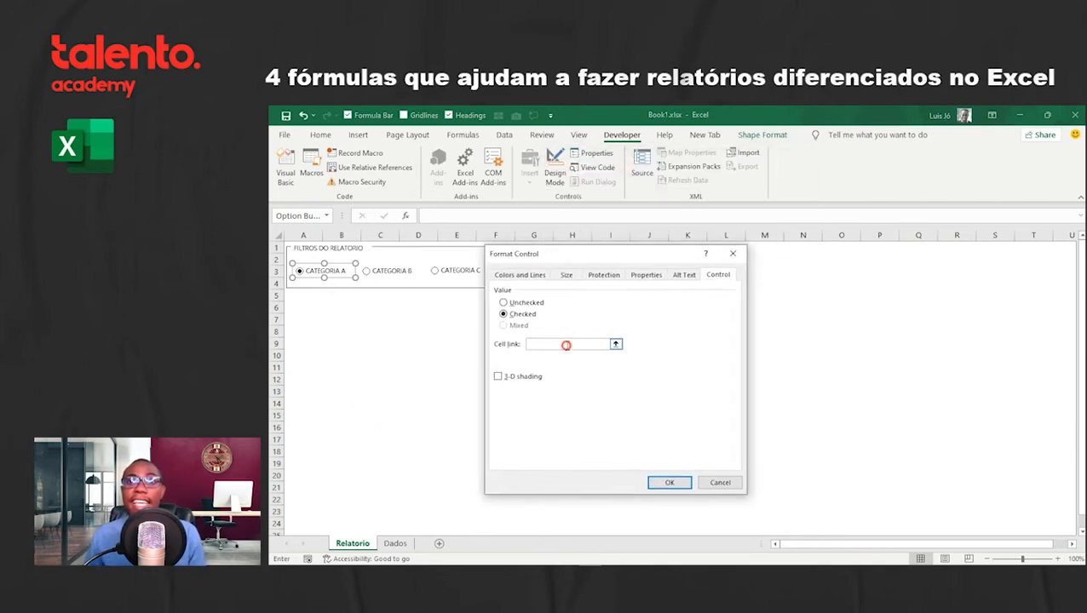
pyautogui.click(567, 344)
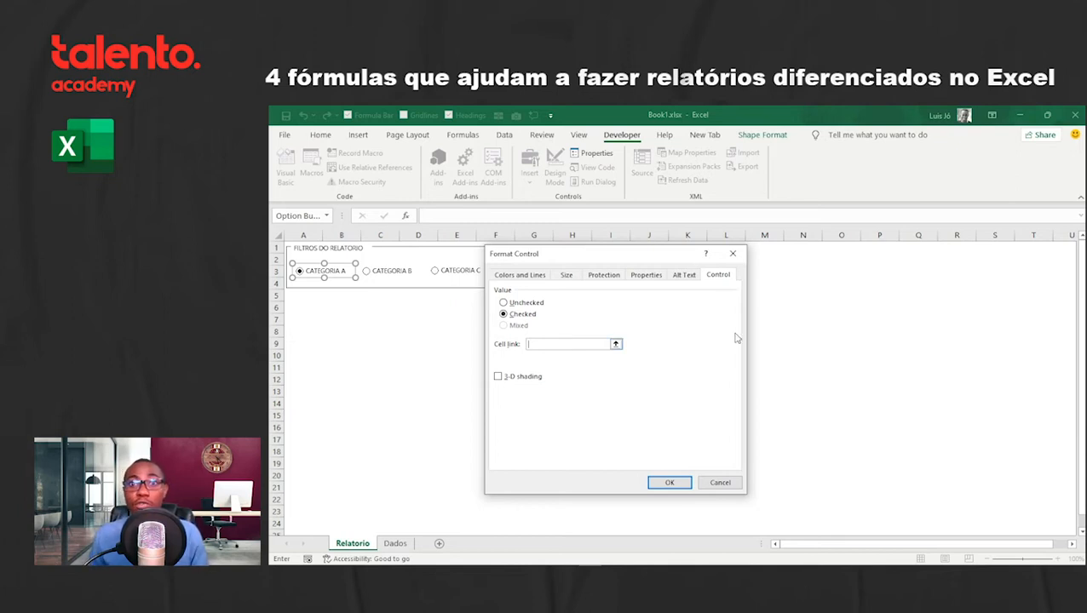
pyautogui.click(839, 333)
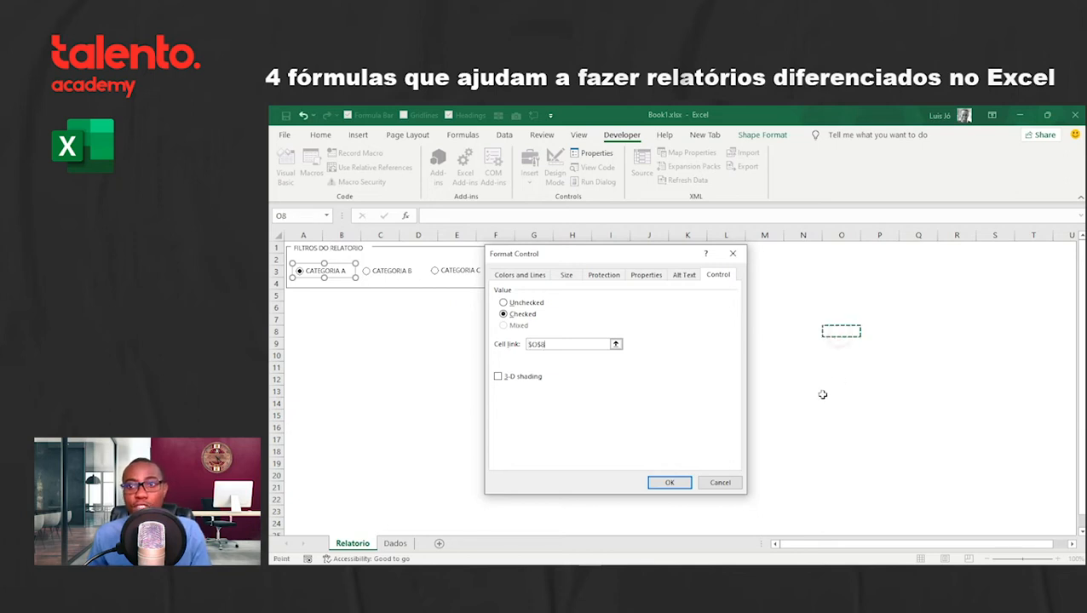
pyautogui.click(670, 483)
pyautogui.click(856, 333)
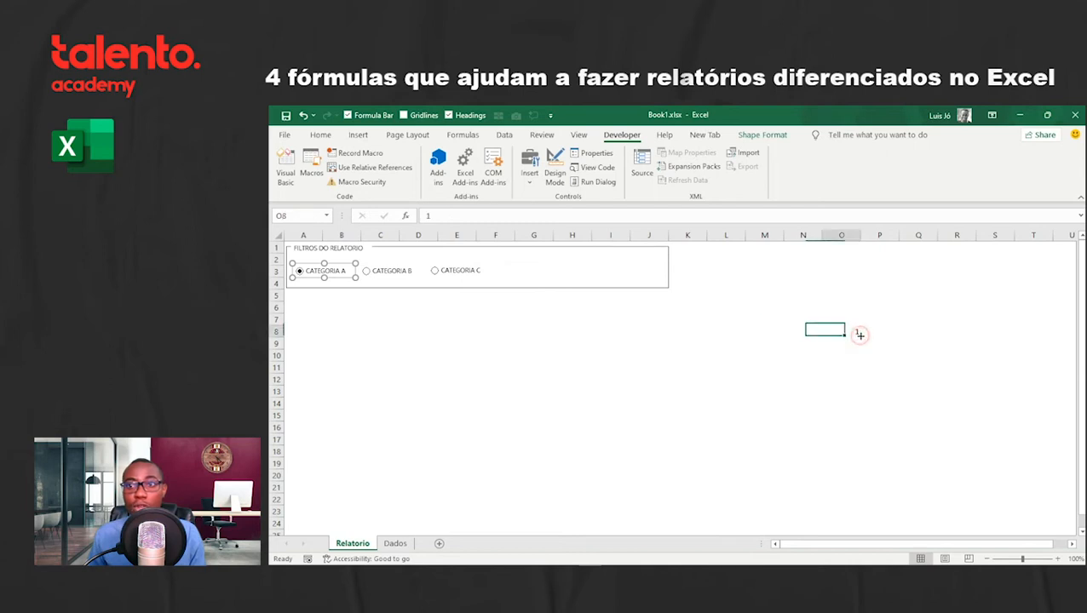
# Step: Switch among the three category options to examine how the linked cell O8 responds, ending on CATEGORIA A
pyautogui.click(368, 272)
pyautogui.click(451, 272)
pyautogui.click(332, 273)
pyautogui.click(374, 272)
pyautogui.click(457, 271)
pyautogui.click(381, 272)
pyautogui.click(325, 273)
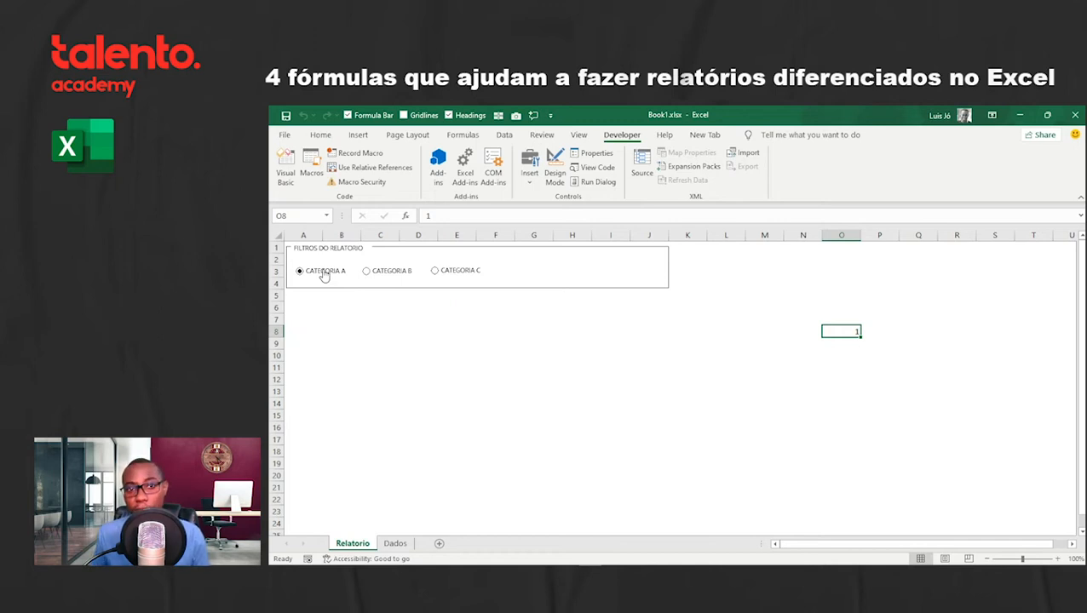
pyautogui.click(370, 272)
pyautogui.click(453, 278)
pyautogui.click(392, 276)
pyautogui.click(327, 276)
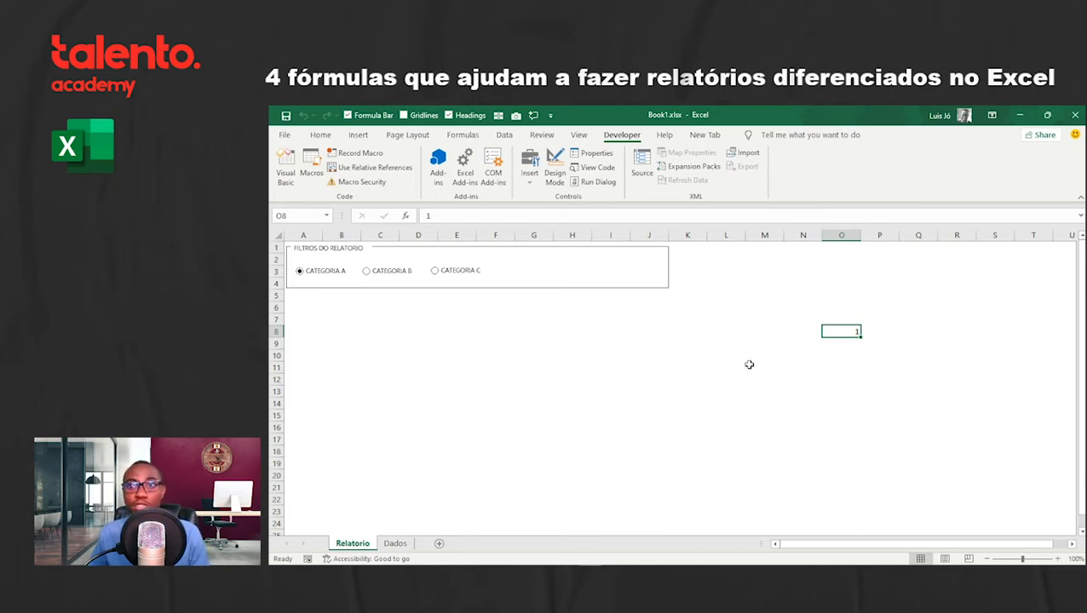
# Step: Enter the category list A, B and C in cells Q8:Q10 on the Relatorio sheet
pyautogui.click(875, 284)
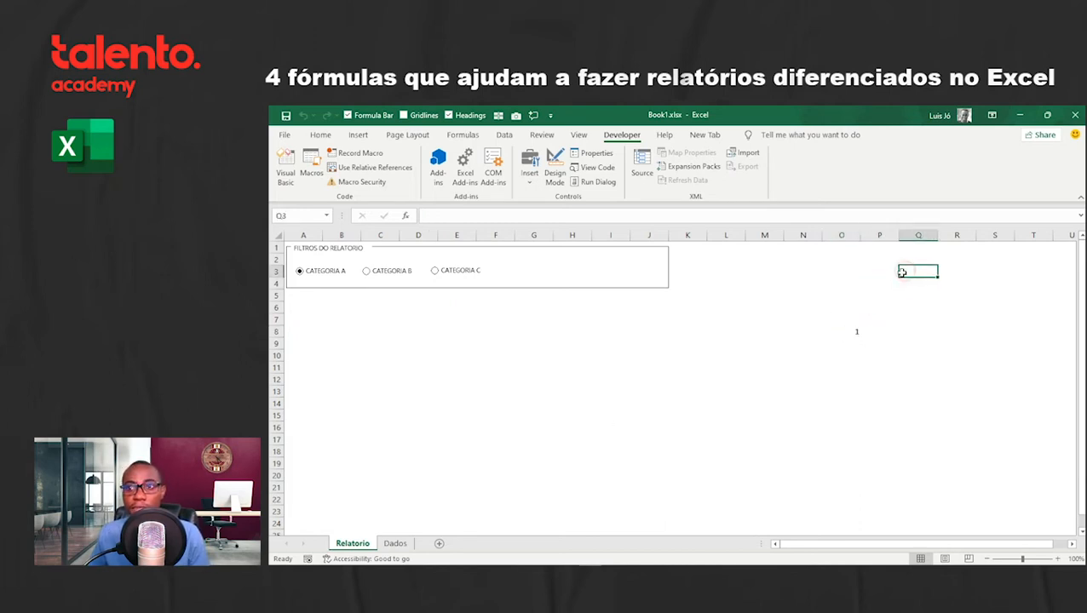
pyautogui.click(892, 333)
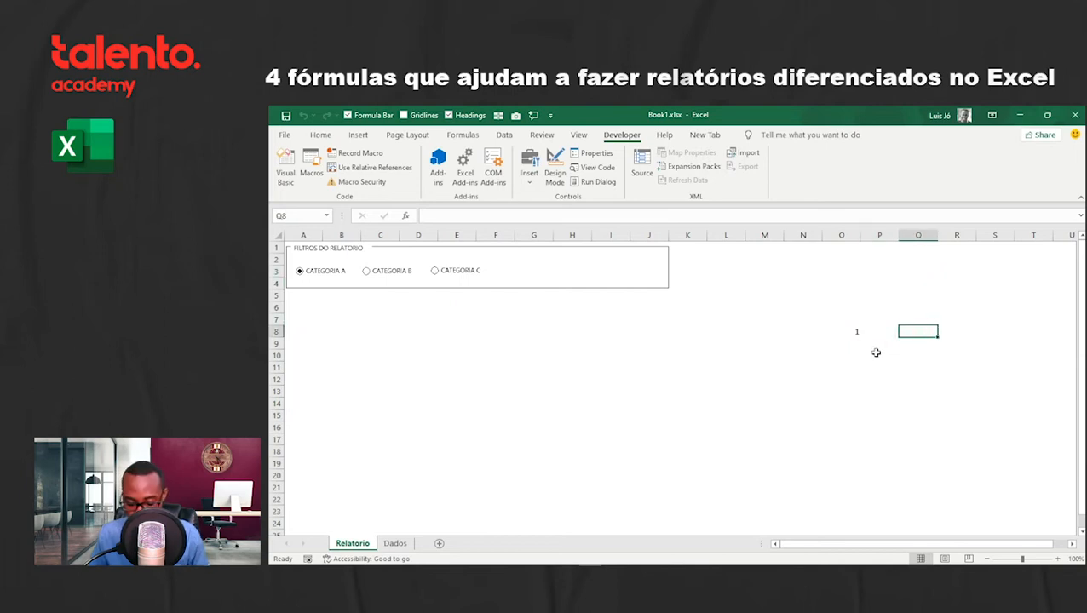
pyautogui.write('A')
pyautogui.press('Return')
pyautogui.write('B')
pyautogui.press('Return')
pyautogui.write('C')
pyautogui.press('Return')
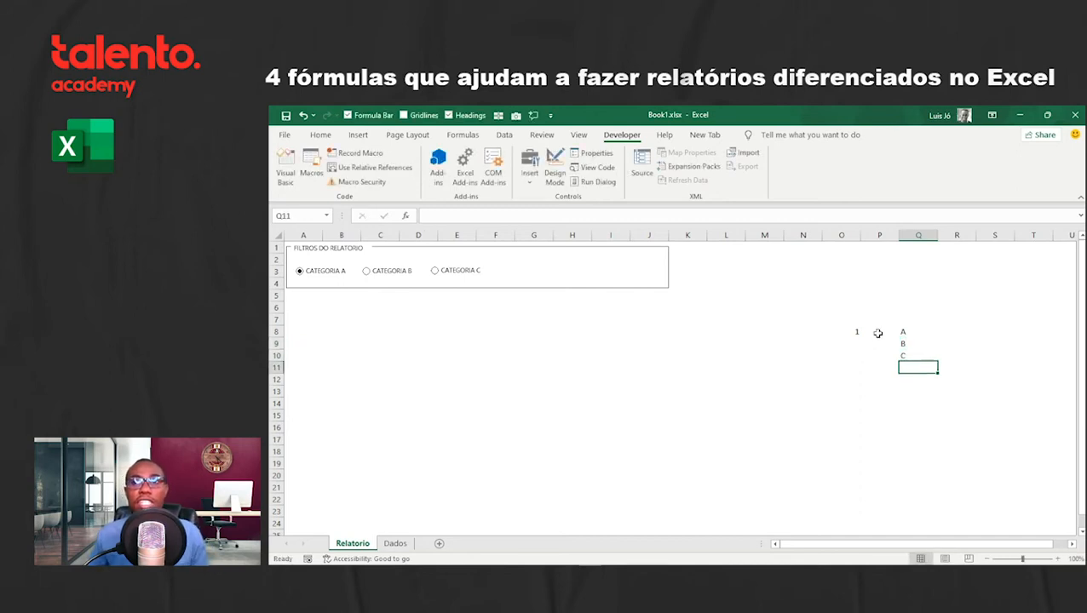
# Step: Switch the category options and compare the linked cell O8 with the category list in Q8:Q10
pyautogui.click(912, 265)
pyautogui.click(911, 258)
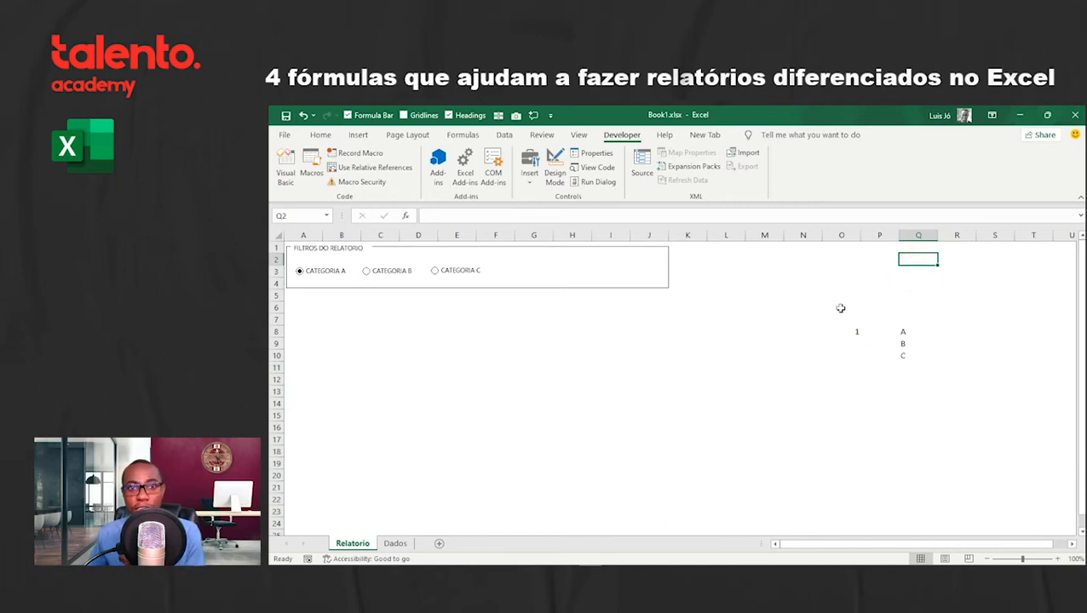
pyautogui.click(865, 333)
pyautogui.click(905, 333)
pyautogui.click(852, 333)
pyautogui.click(374, 274)
pyautogui.click(464, 272)
pyautogui.click(334, 272)
pyautogui.click(905, 270)
pyautogui.click(911, 260)
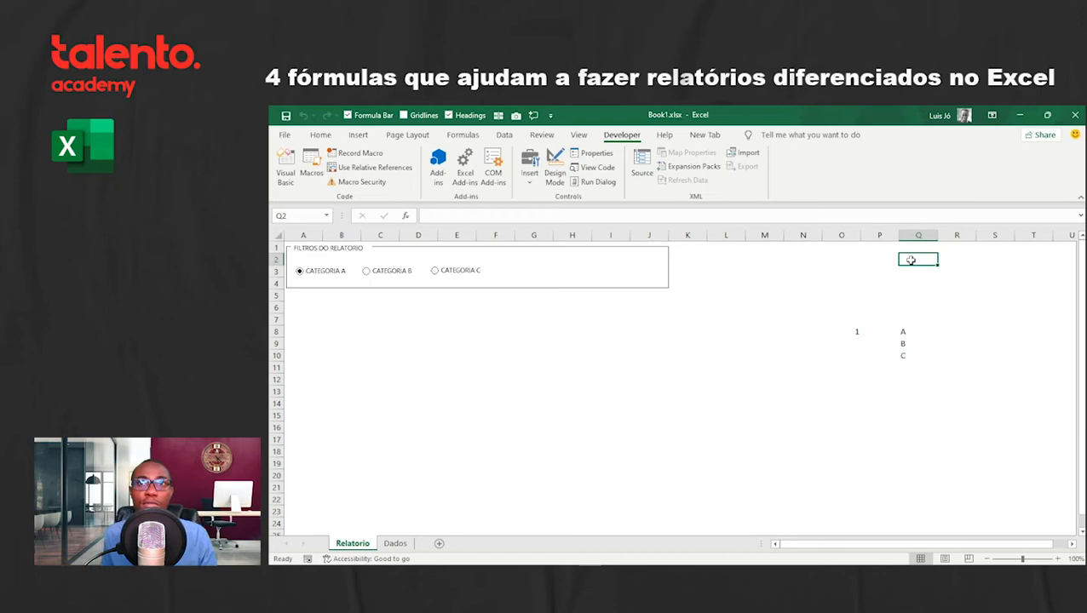
pyautogui.click(856, 332)
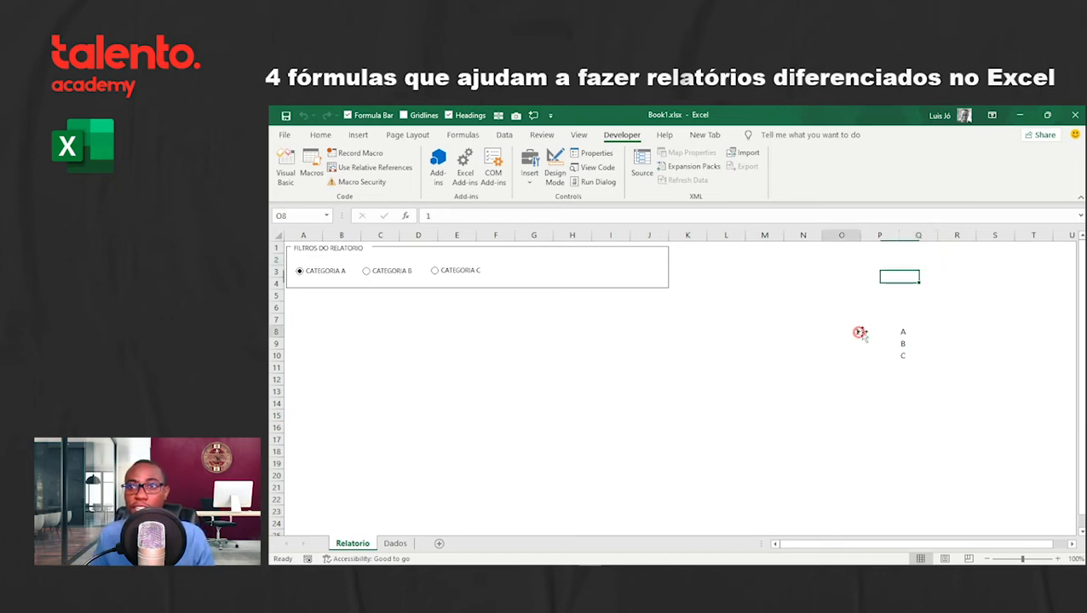
pyautogui.click(903, 334)
pyautogui.moveTo(903, 334); pyautogui.dragTo(904, 355)
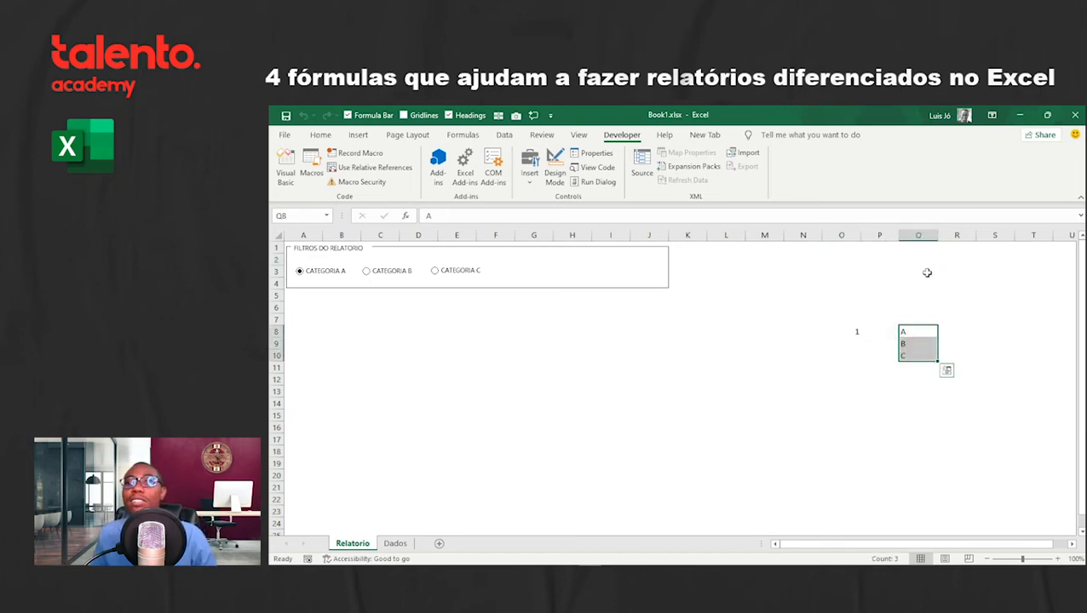
# Step: Enter the formula =INDEX(Q8:Q10,O8) in cell Q2 to return the selected category's letter
pyautogui.click(919, 258)
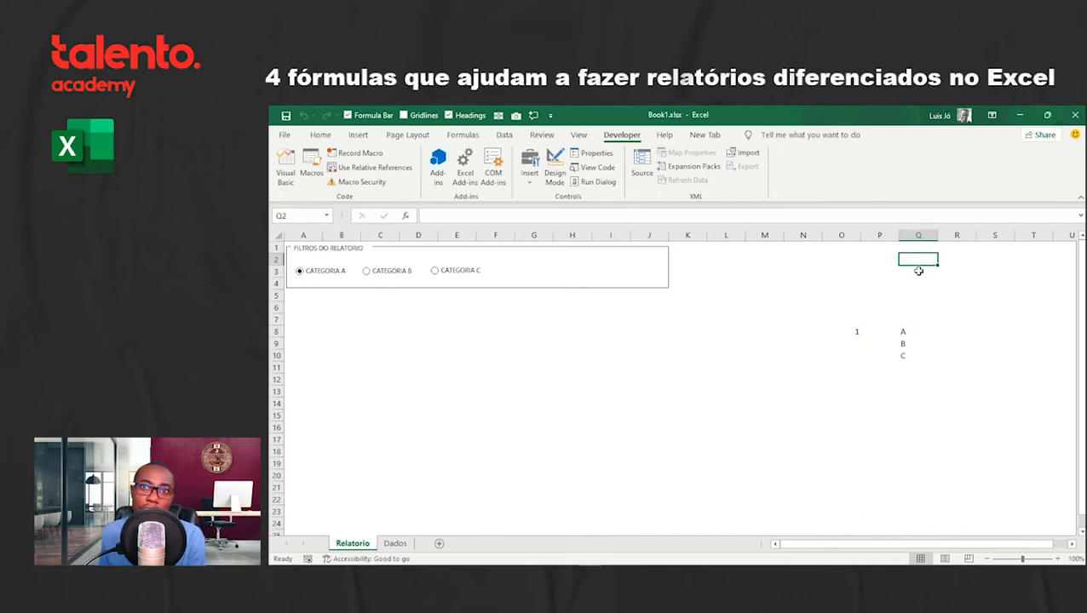
pyautogui.write('=INDEX(')
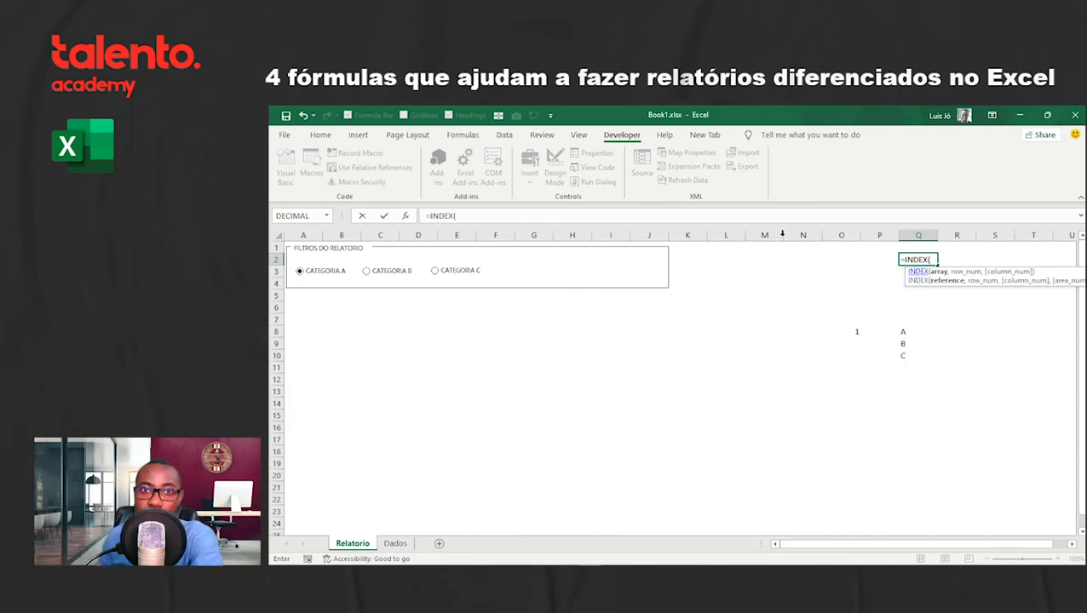
pyautogui.click(515, 217)
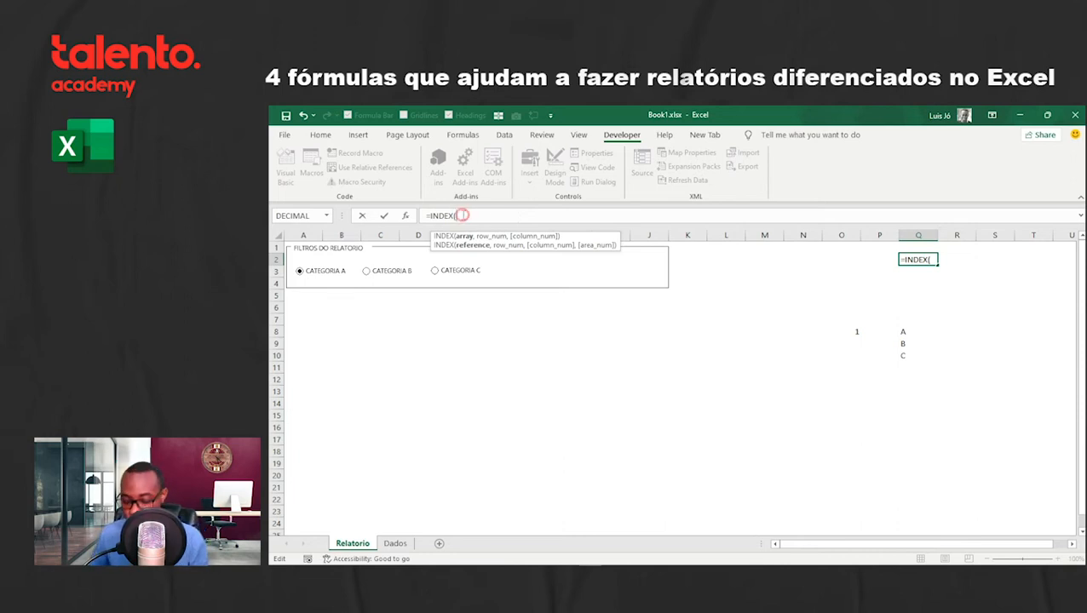
pyautogui.press('BackSpace')
pyautogui.write('(')
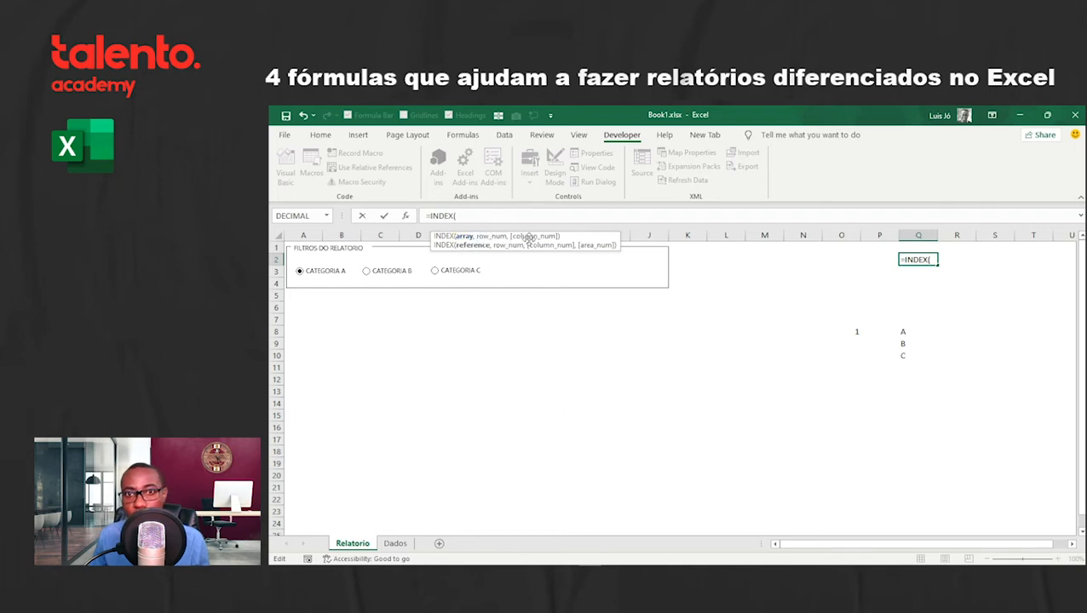
pyautogui.click(476, 217)
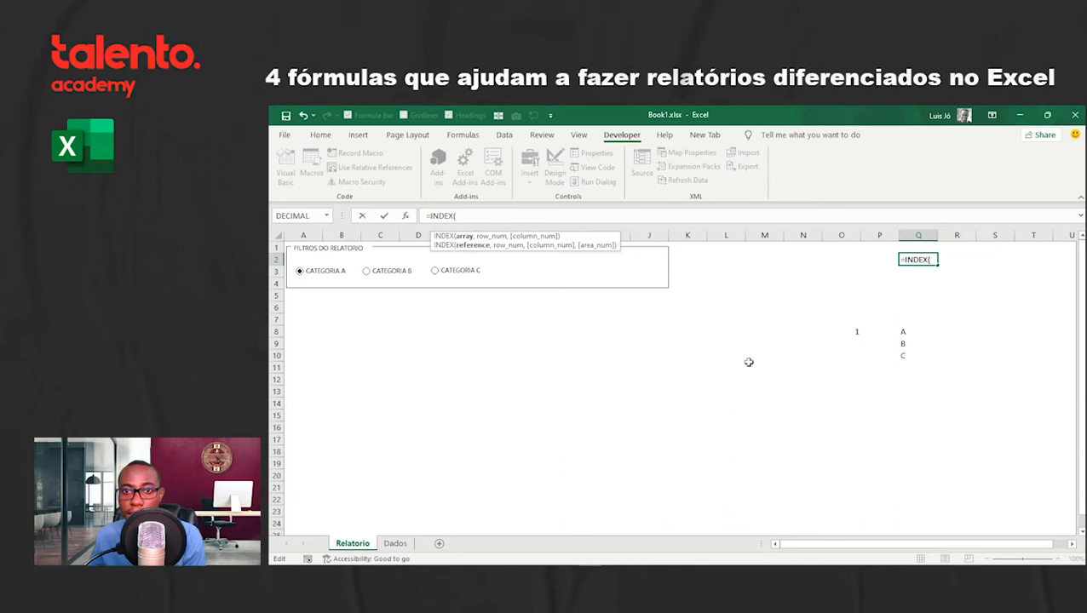
pyautogui.moveTo(903, 331); pyautogui.dragTo(901, 358)
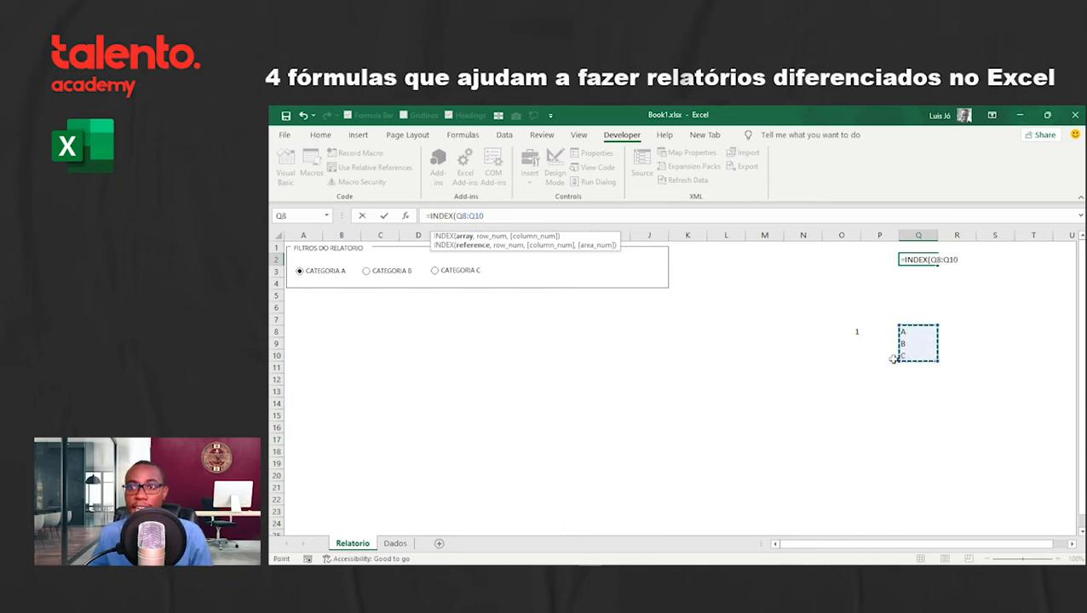
pyautogui.write(',')
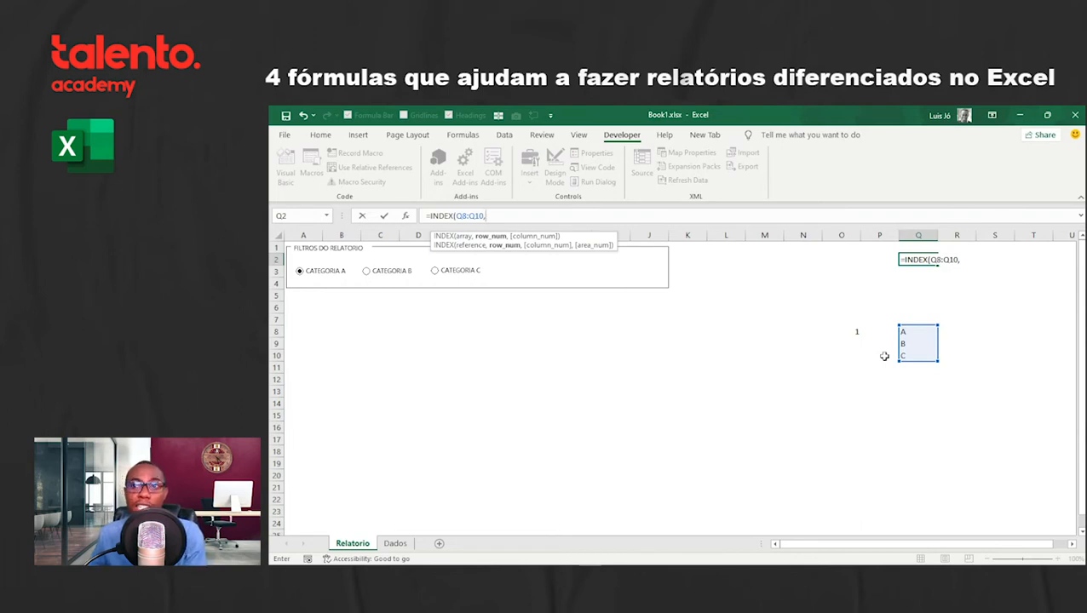
pyautogui.click(856, 333)
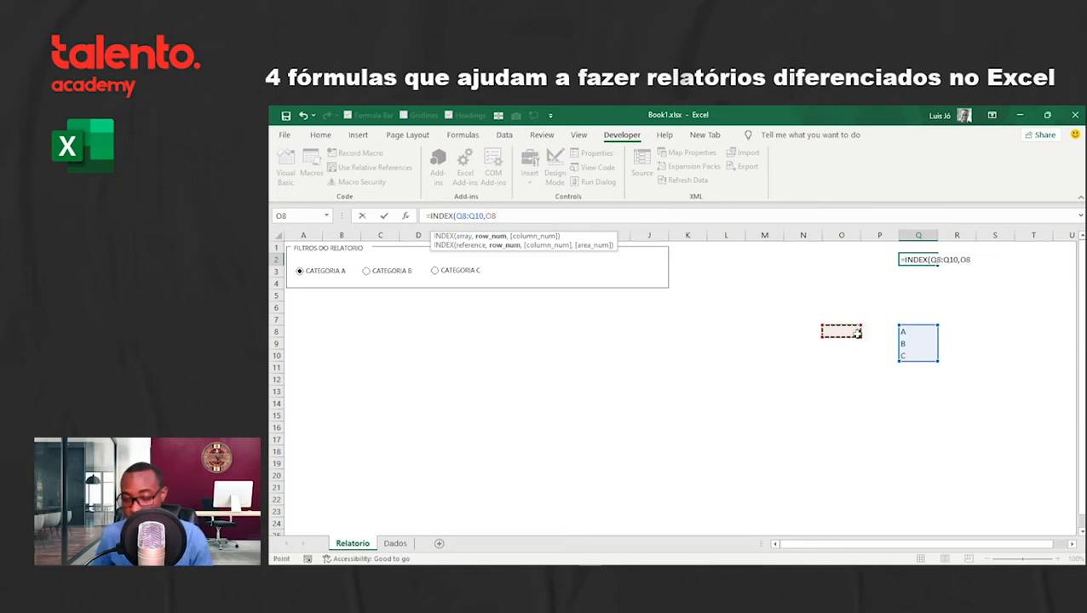
pyautogui.write(')')
pyautogui.press('Return')
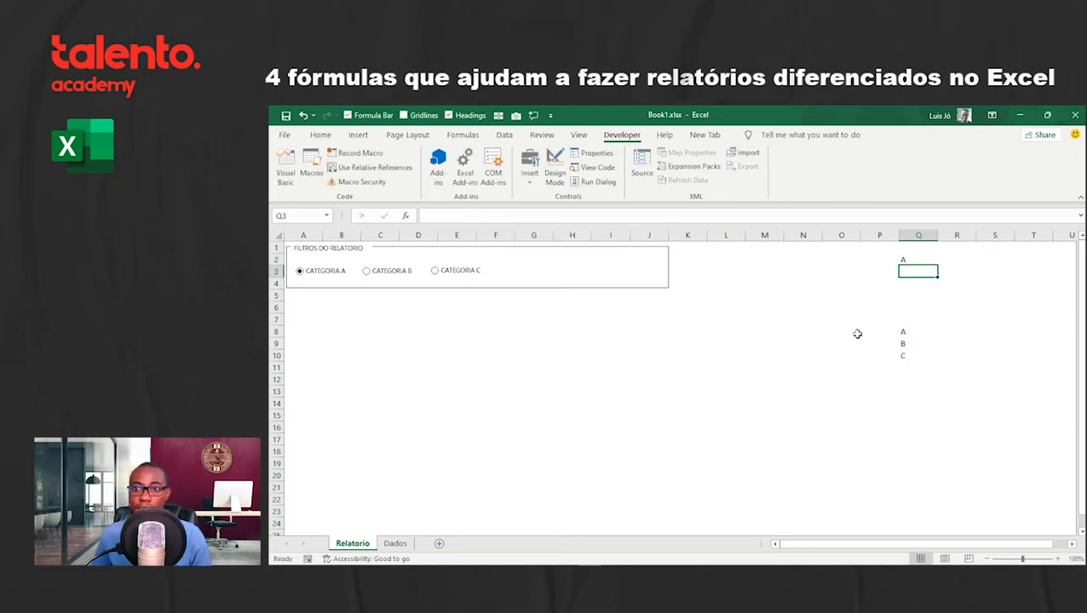
# Step: Select the CATEGORIA B option to check the INDEX result in Q2 against the linked cell O8
pyautogui.click(906, 260)
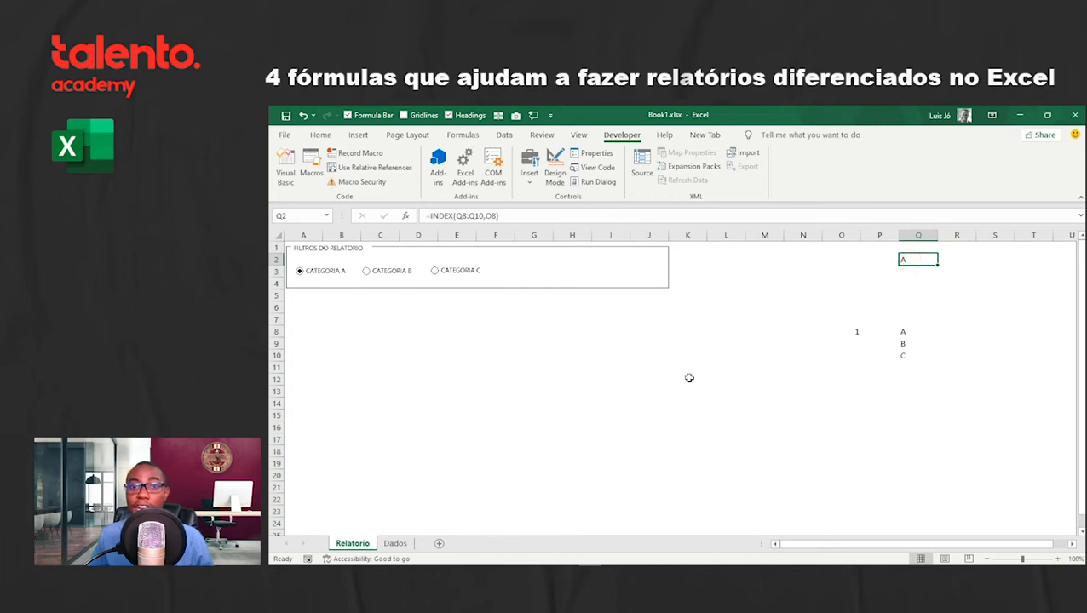
pyautogui.click(559, 342)
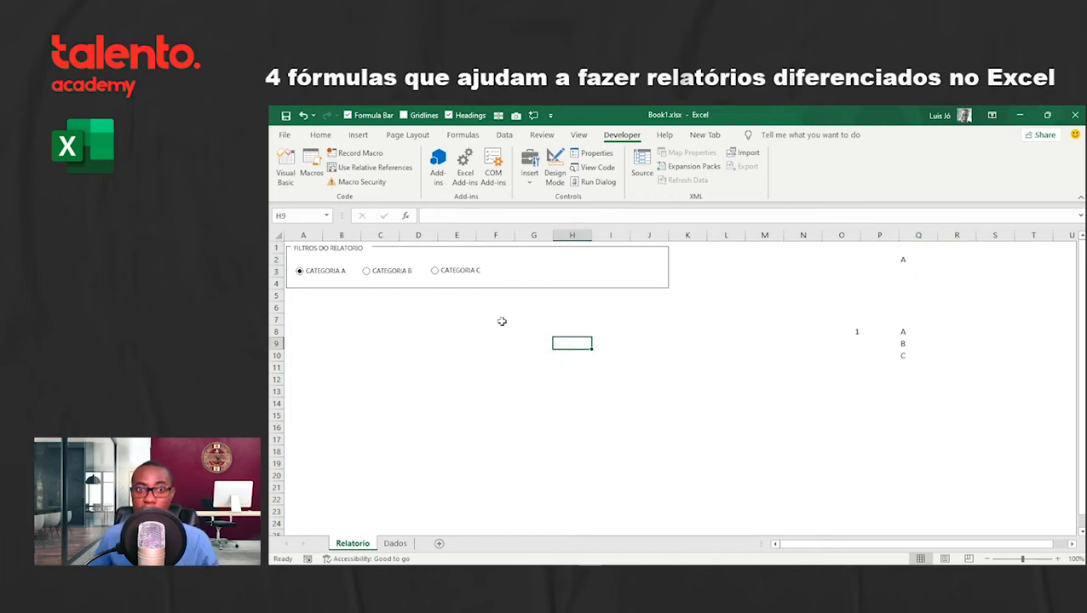
pyautogui.click(382, 274)
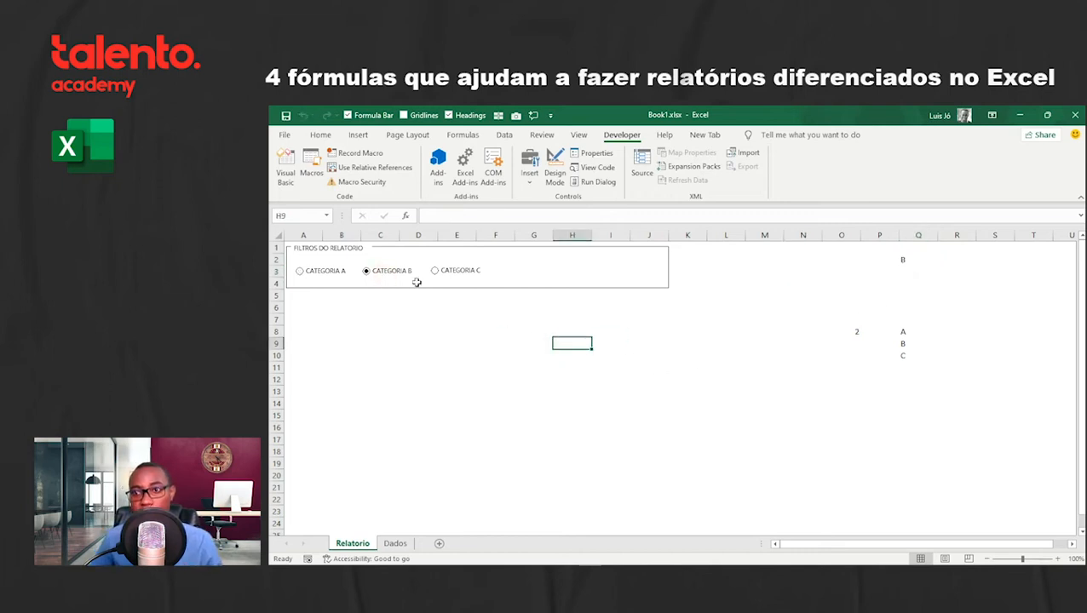
pyautogui.click(854, 330)
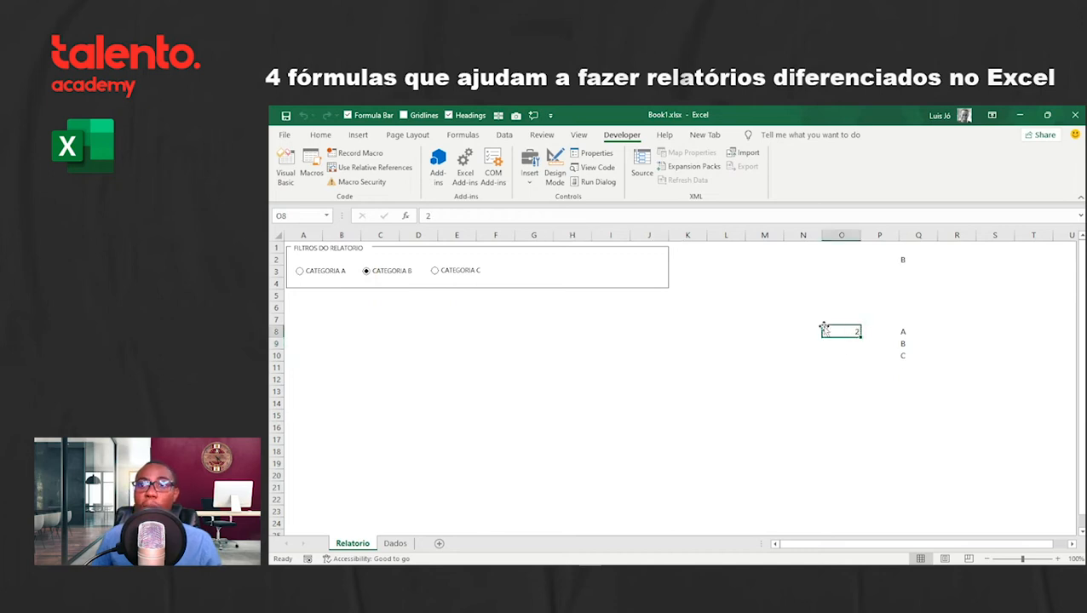
# Step: Switch between the three category options and compare the INDEX result in Q2 with O8 and the category list
pyautogui.click(901, 261)
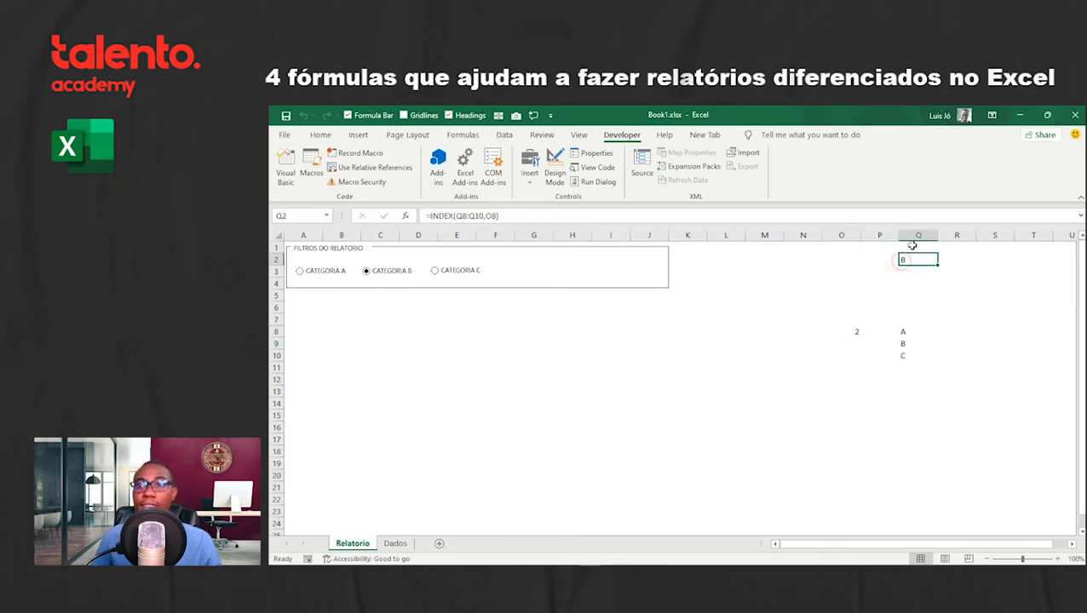
pyautogui.click(859, 331)
pyautogui.click(904, 343)
pyautogui.click(435, 270)
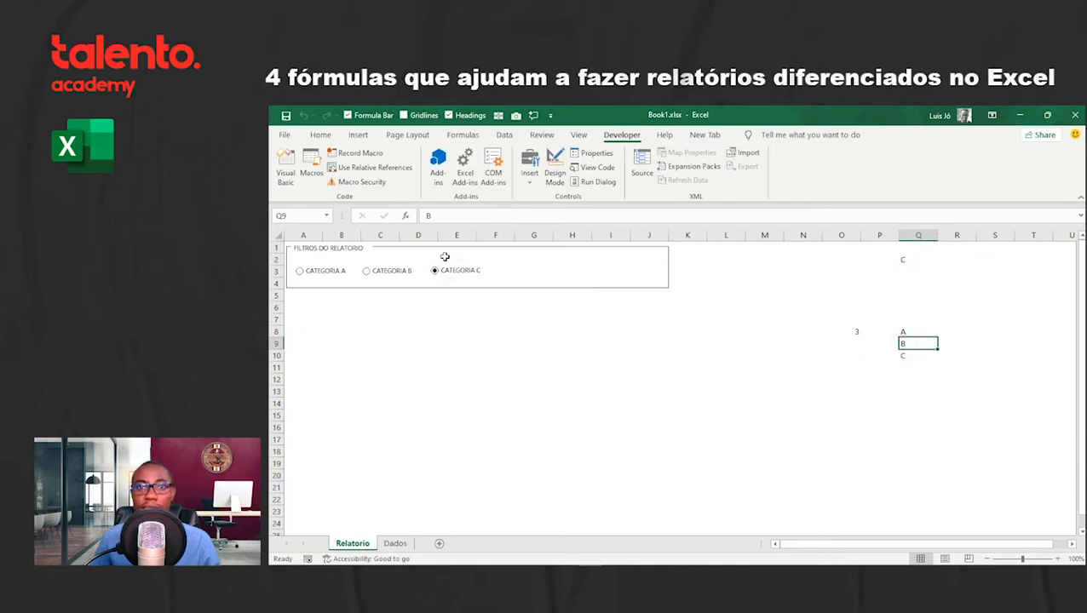
pyautogui.click(303, 271)
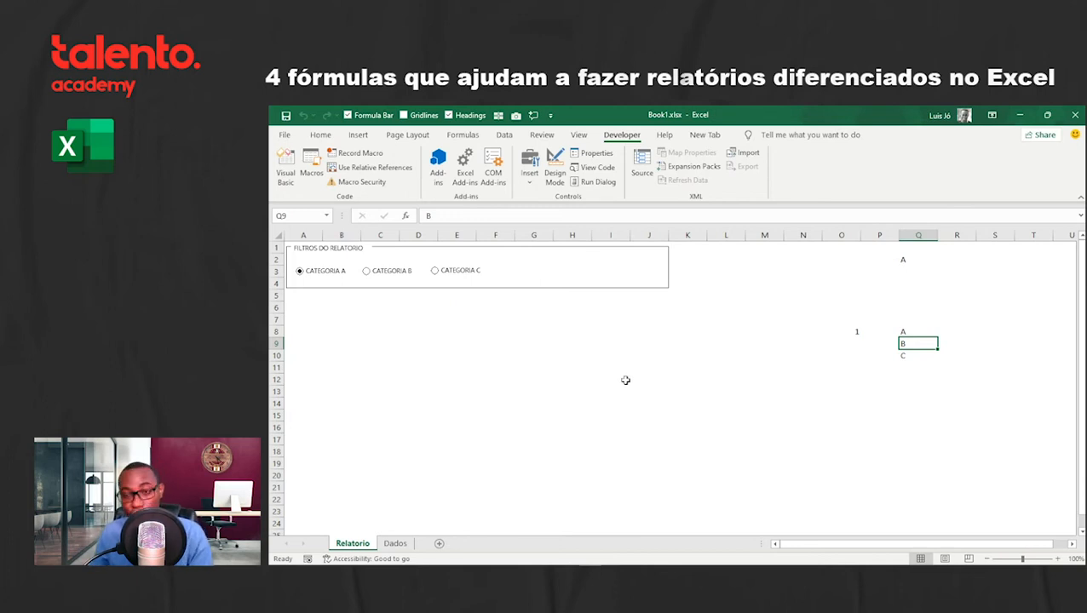
pyautogui.click(394, 270)
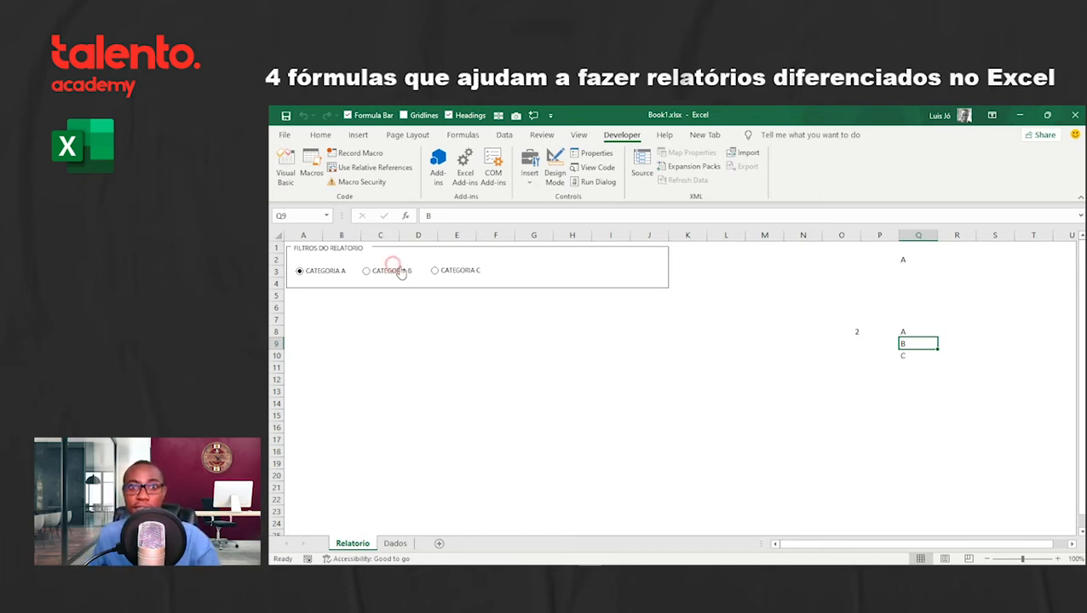
pyautogui.click(442, 273)
pyautogui.click(394, 270)
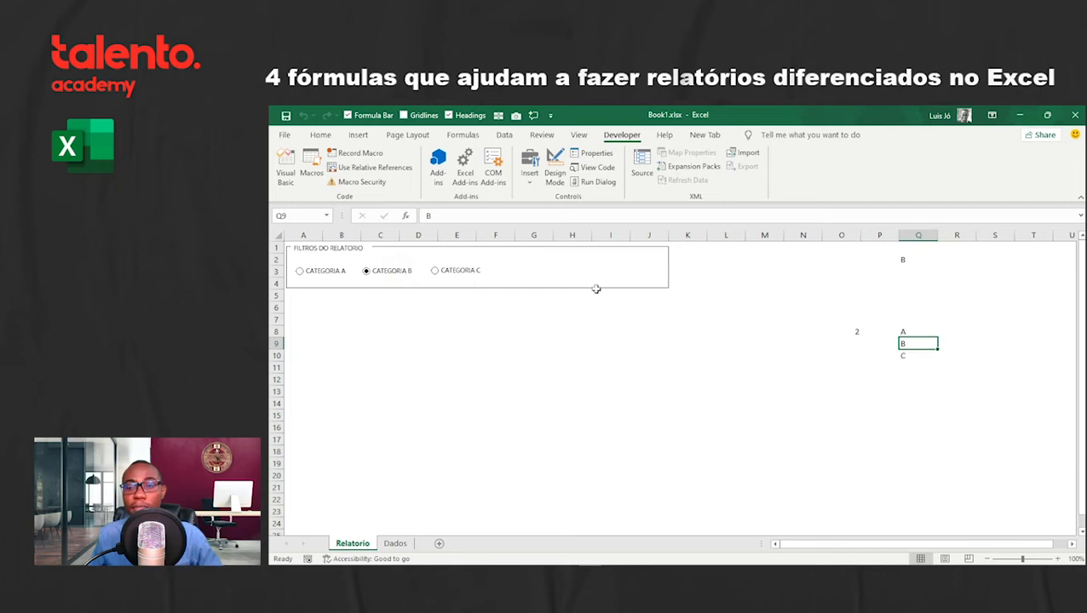
# Step: Examine how the linked cell O8 points to an entry of the list Q8:Q10 for the formula in Q2
pyautogui.click(863, 332)
pyautogui.click(855, 332)
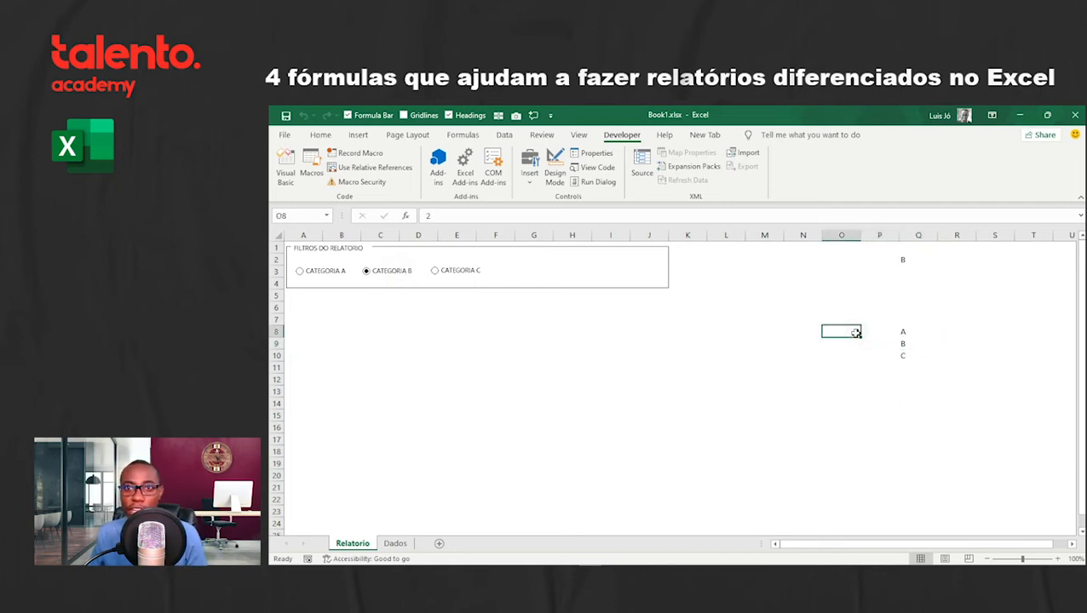
pyautogui.click(894, 331)
pyautogui.moveTo(903, 348); pyautogui.dragTo(906, 358)
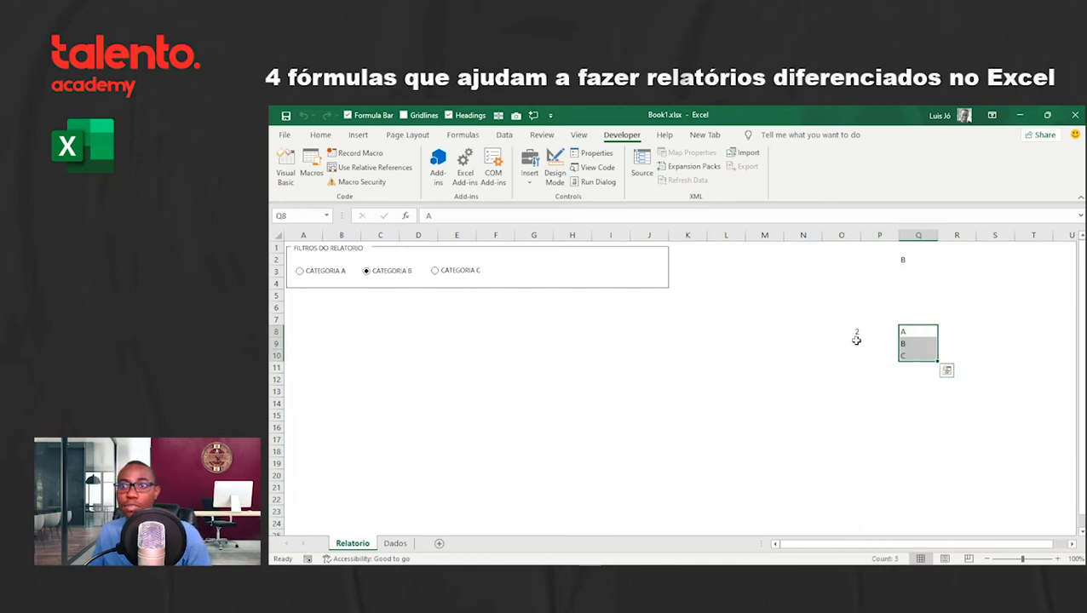
pyautogui.click(856, 334)
pyautogui.click(904, 333)
pyautogui.click(905, 345)
pyautogui.click(905, 357)
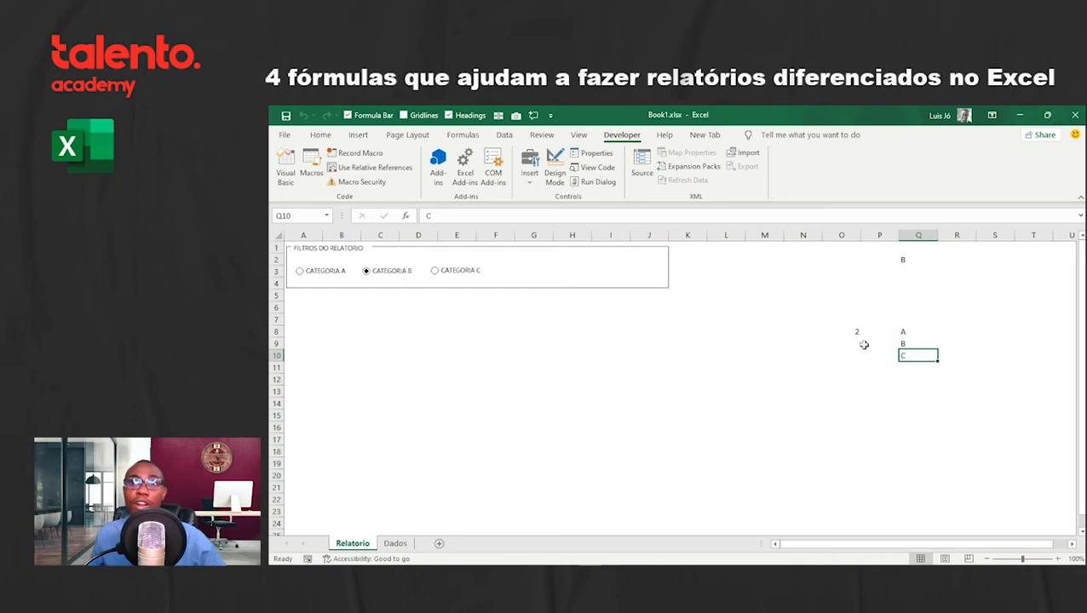
pyautogui.click(903, 259)
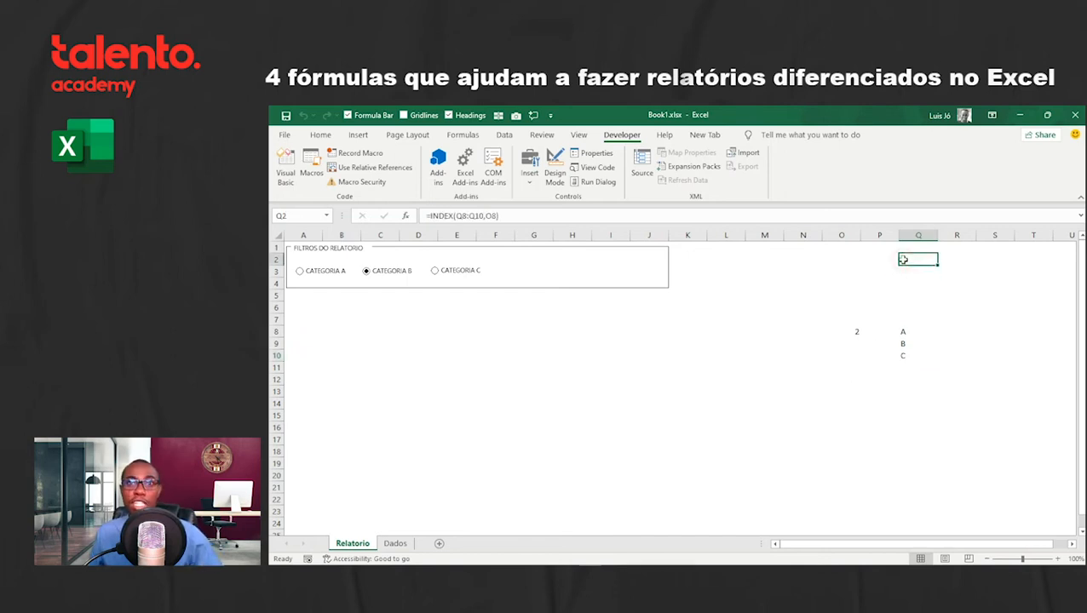
# Step: Select CATEGORIA C, CATEGORIA B and CATEGORIA A in turn to check the letter returned in Q2
pyautogui.click(852, 329)
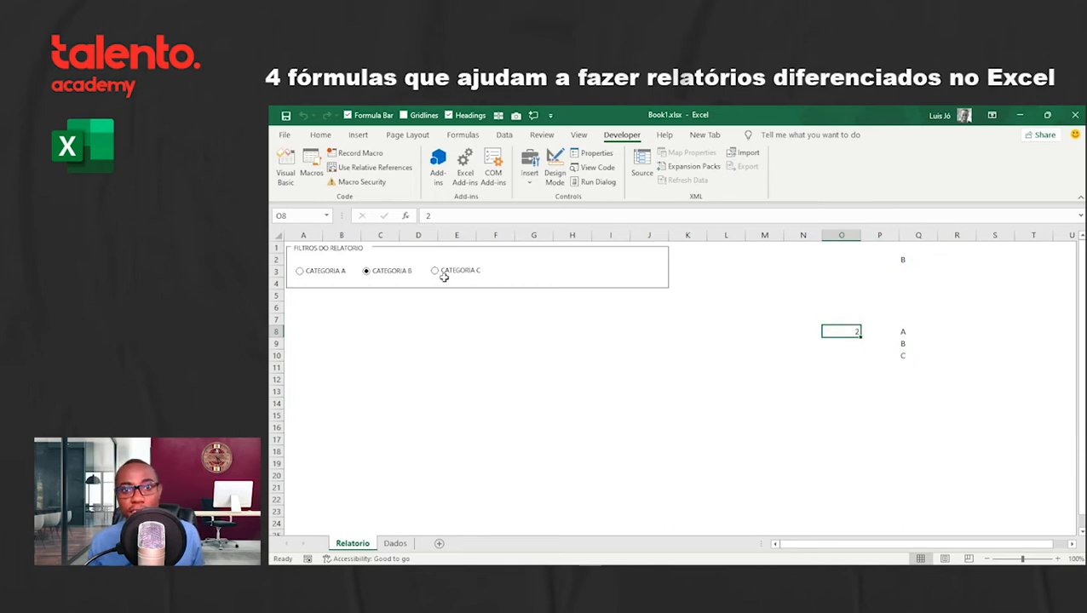
pyautogui.click(442, 275)
pyautogui.click(893, 260)
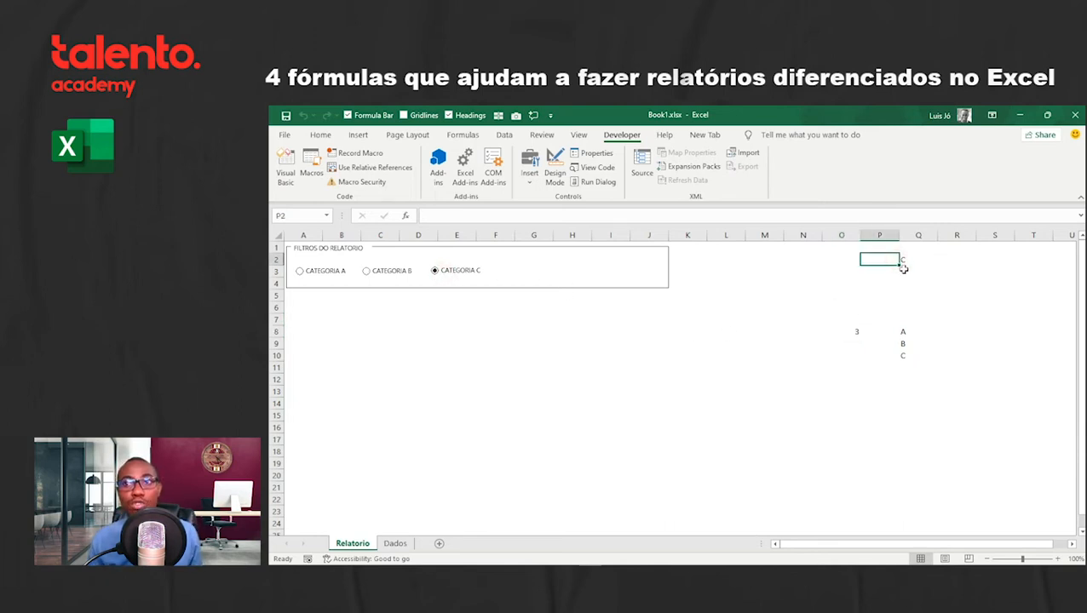
pyautogui.click(904, 264)
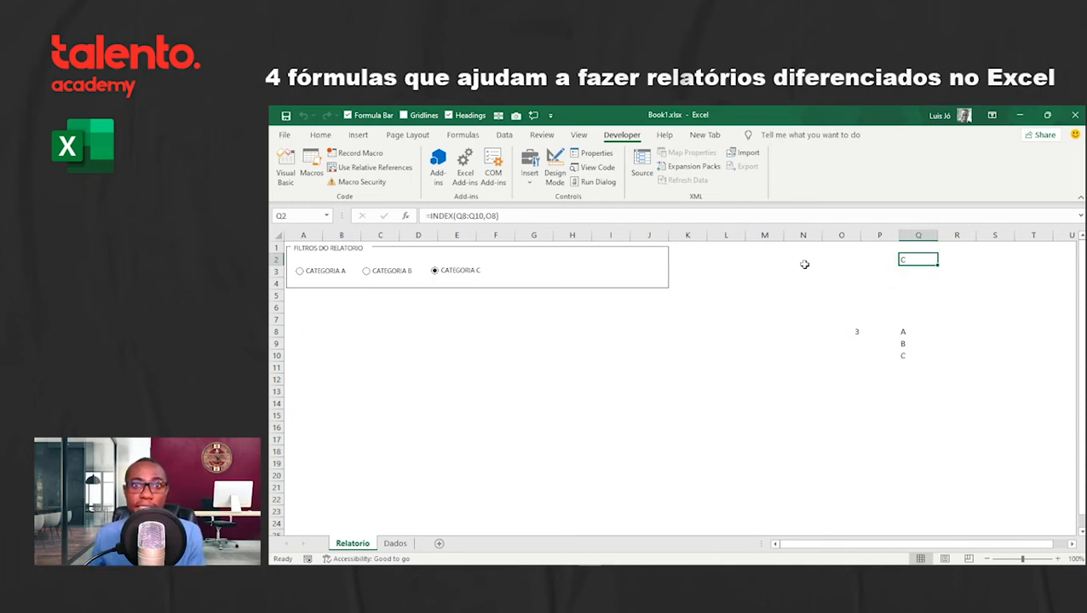
pyautogui.click(367, 271)
pyautogui.click(325, 274)
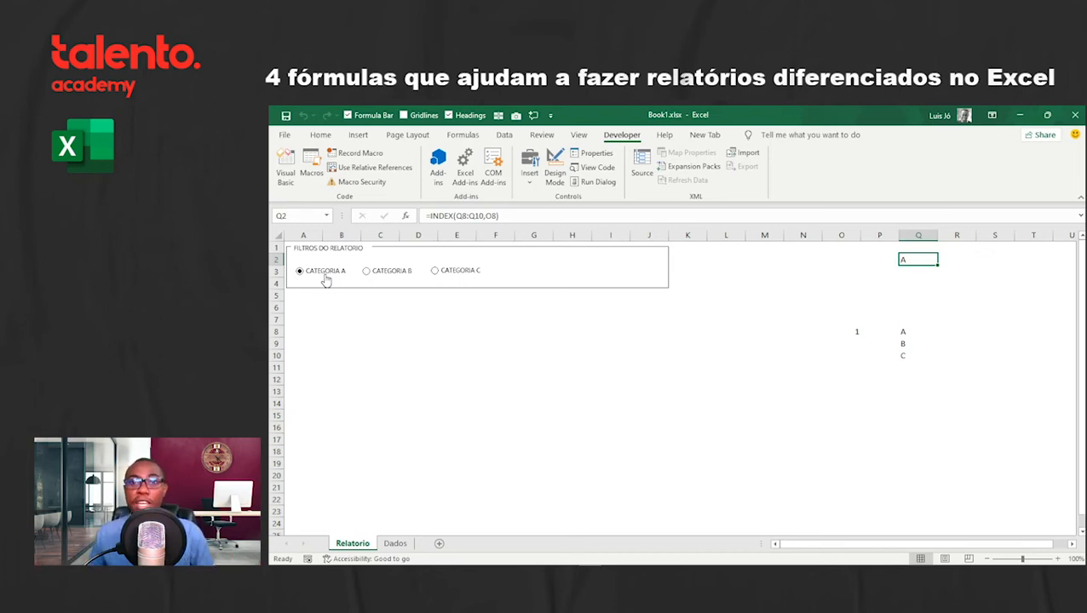
# Step: Consult the Dados sheet and enter the localities Maputo and Matola in cells P3 and P4 of the Relatorio sheet
pyautogui.click(396, 544)
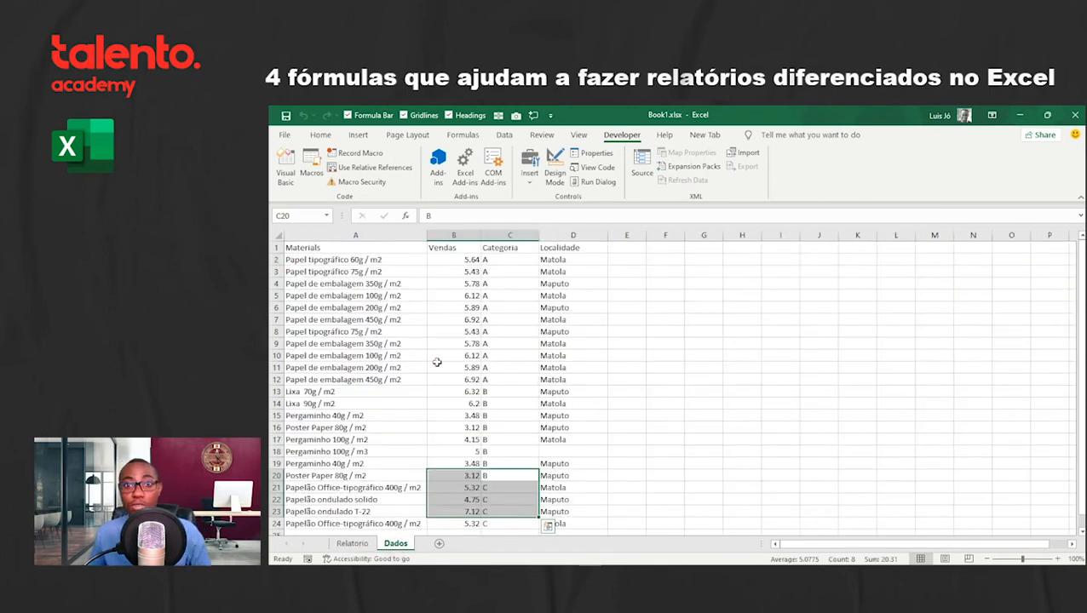
pyautogui.click(437, 365)
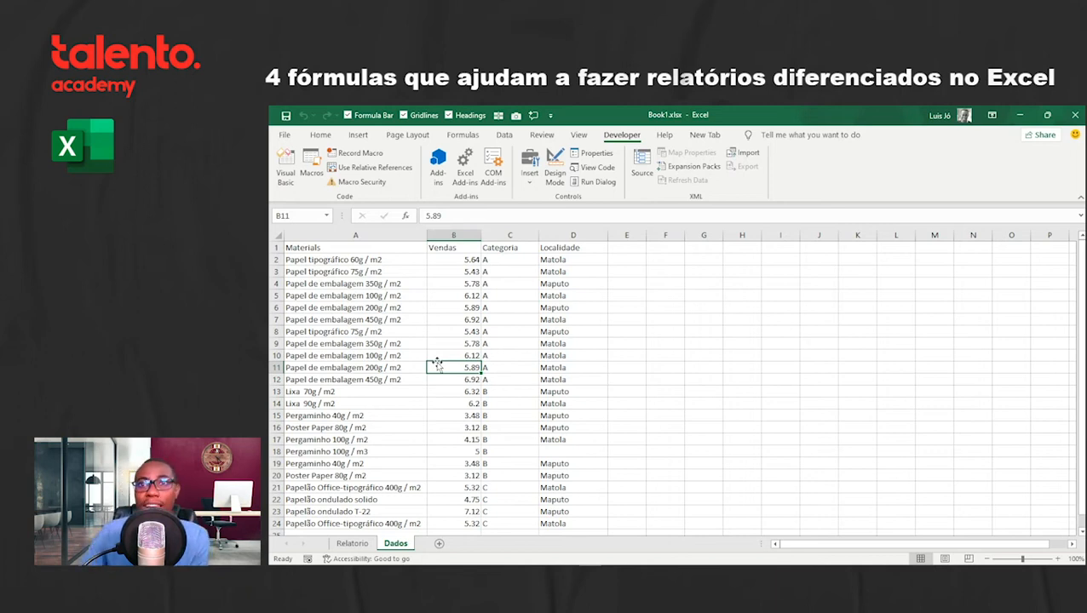
pyautogui.click(352, 543)
pyautogui.click(879, 272)
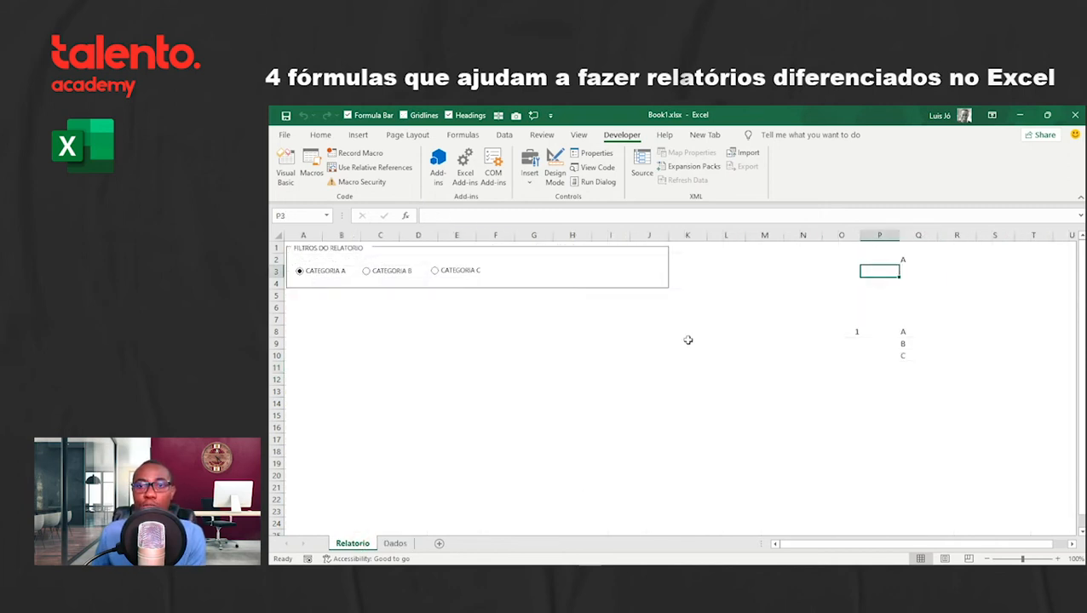
pyautogui.write('=SE(')
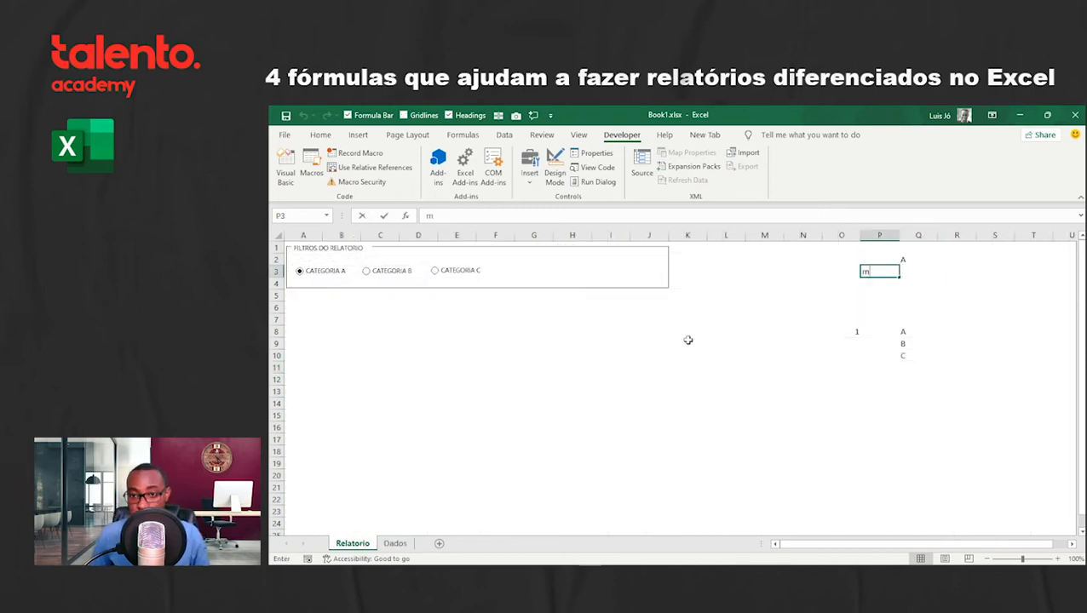
pyautogui.press('Escape')
pyautogui.press('Right')
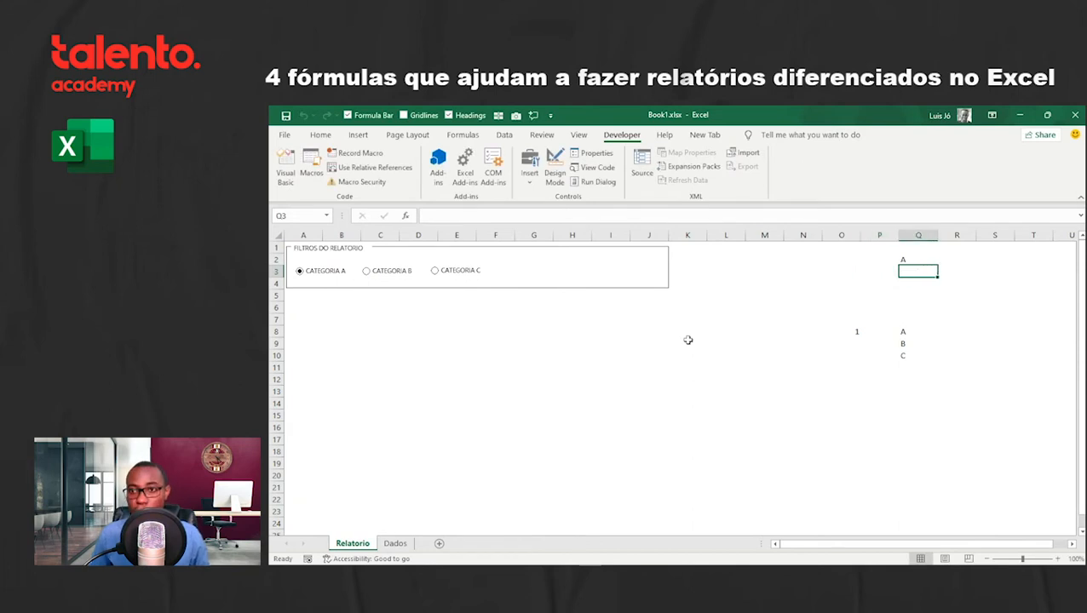
pyautogui.press('Left')
pyautogui.write('Maputo')
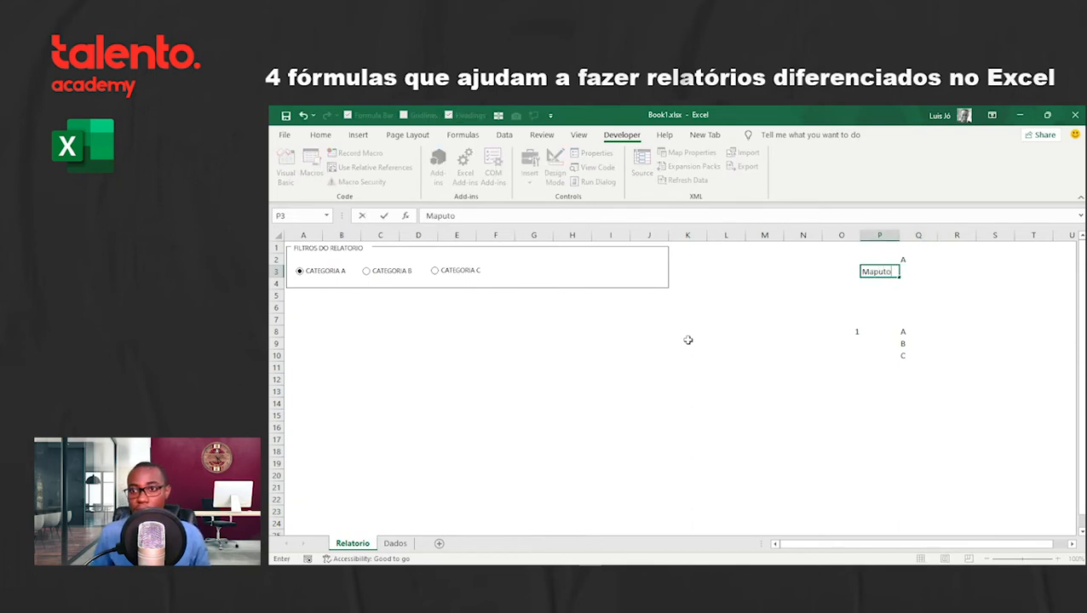
pyautogui.press('Return')
pyautogui.write('Mato')
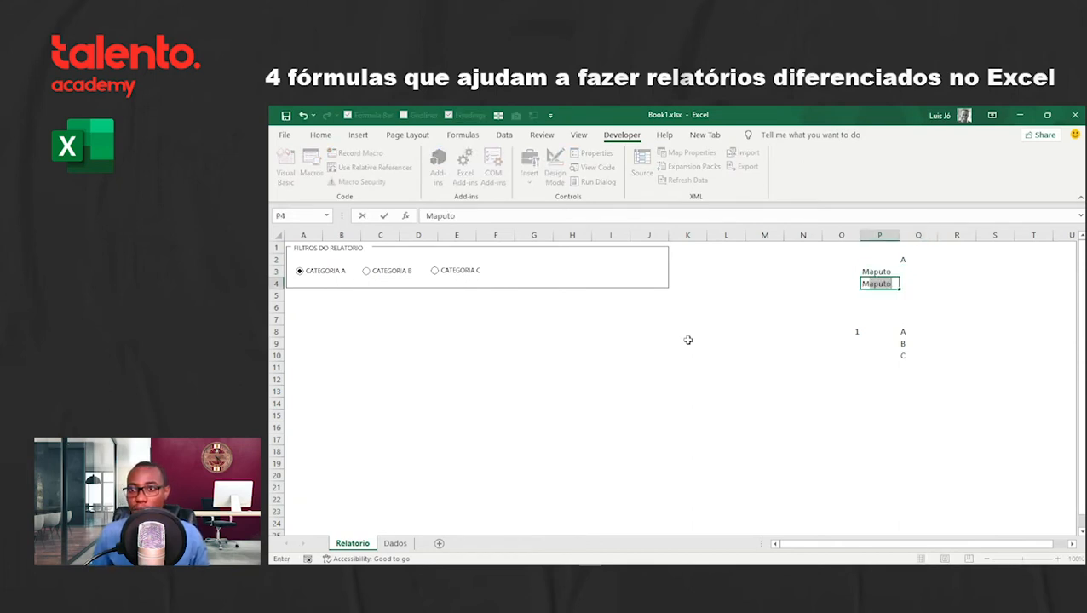
pyautogui.write('la')
pyautogui.press('Return')
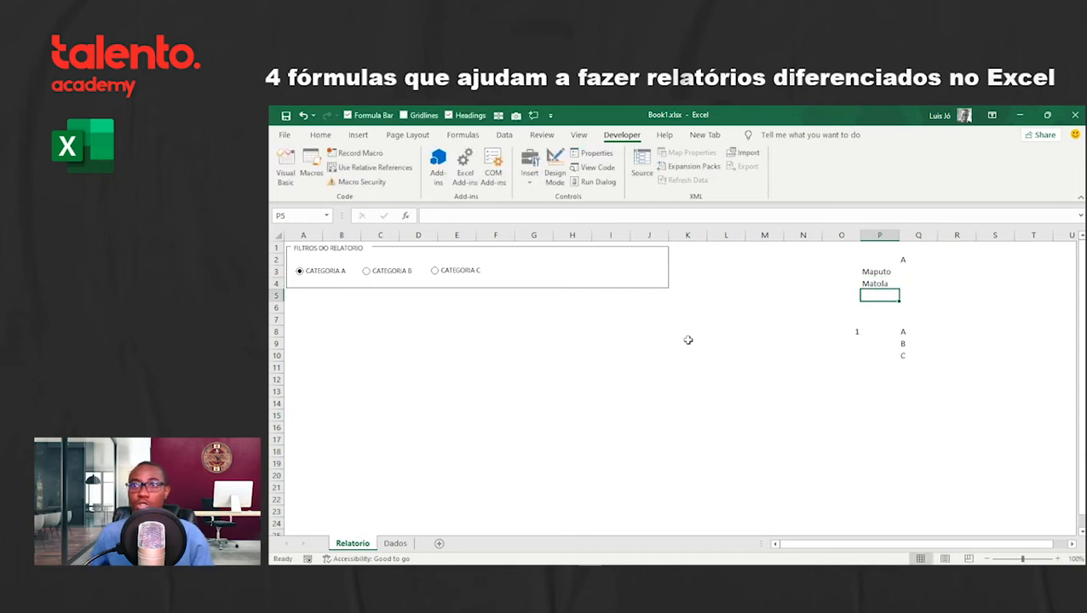
# Step: Widen column P slightly and select the CATEGORIA B option
pyautogui.moveTo(910, 237); pyautogui.dragTo(919, 238)
pyautogui.click(923, 260)
pyautogui.click(935, 275)
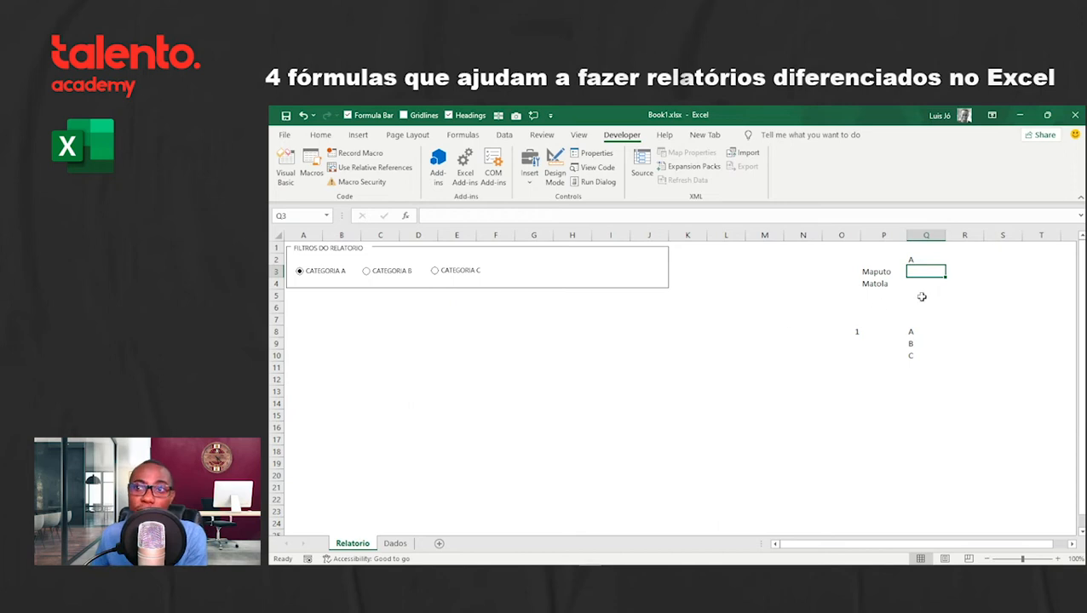
pyautogui.click(917, 260)
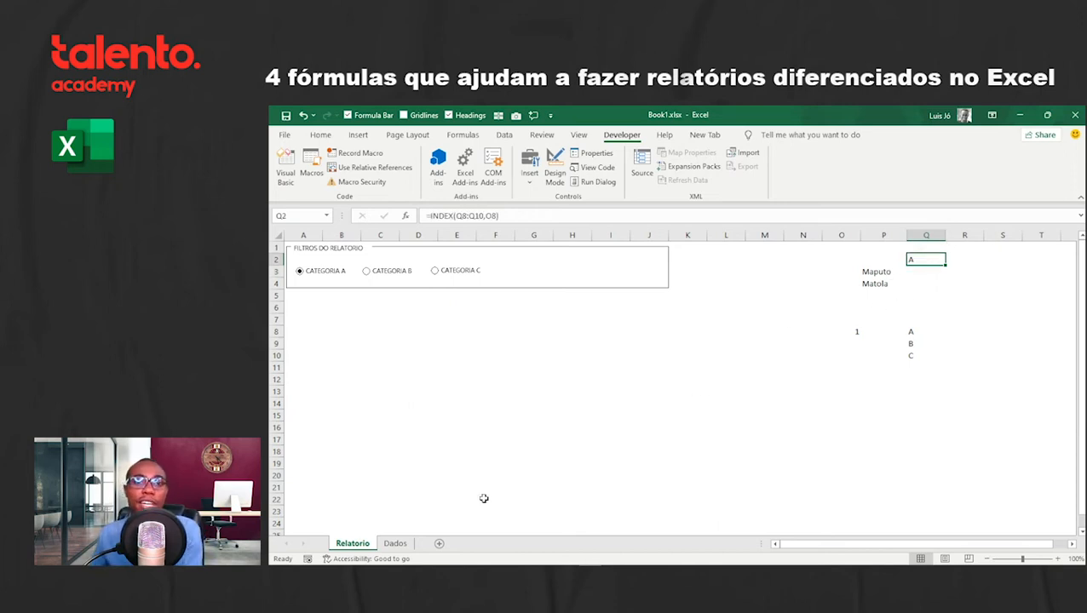
pyautogui.click(388, 277)
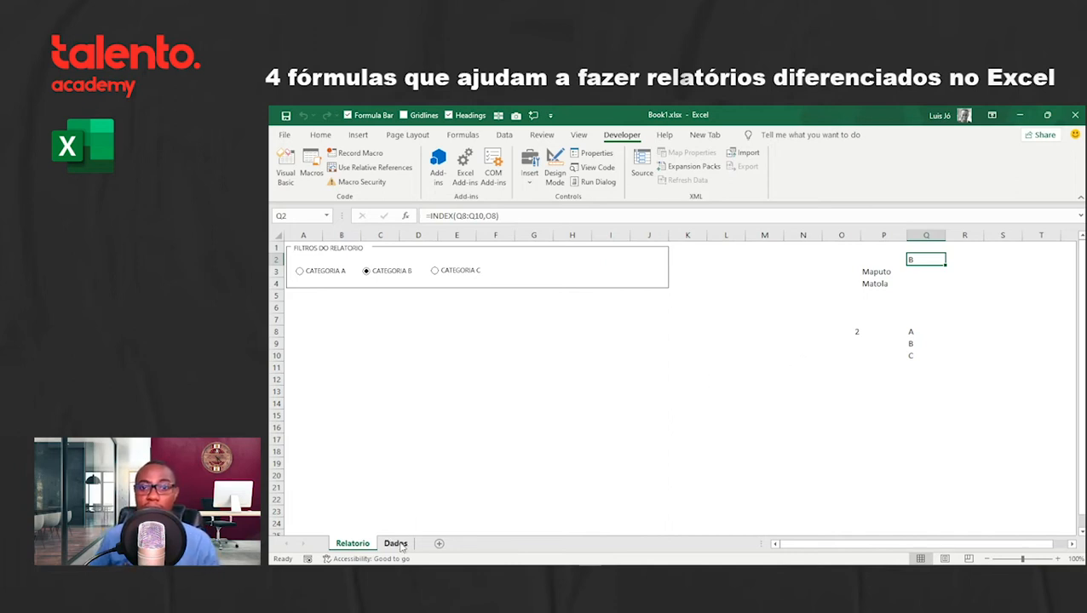
# Step: Write the note "Somar Se a Categoria for B e se a venda for de Maputo" in cell P14
pyautogui.click(936, 273)
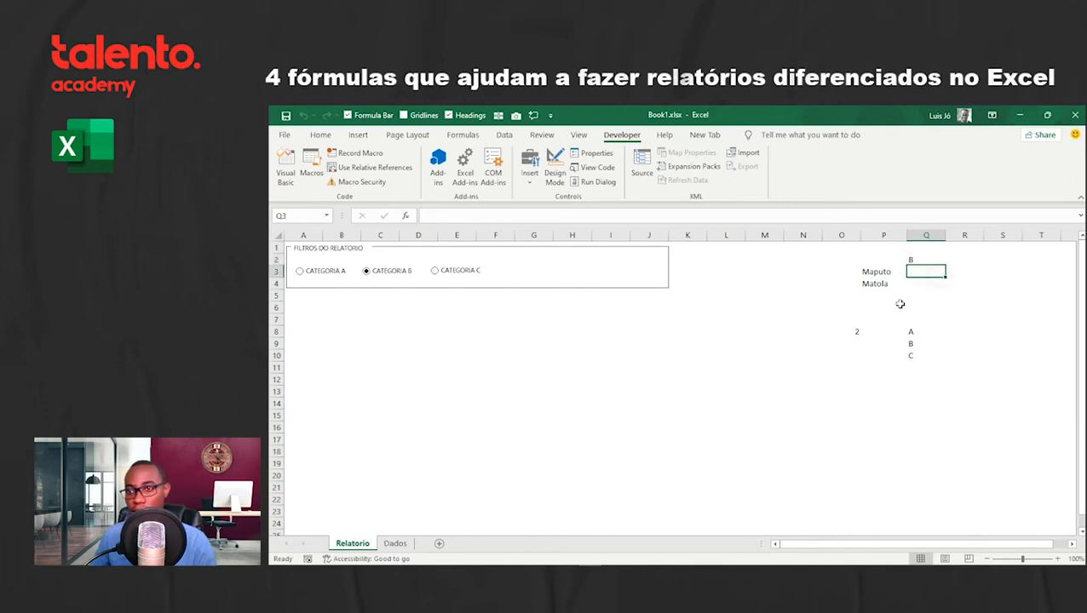
pyautogui.click(881, 382)
pyautogui.click(876, 400)
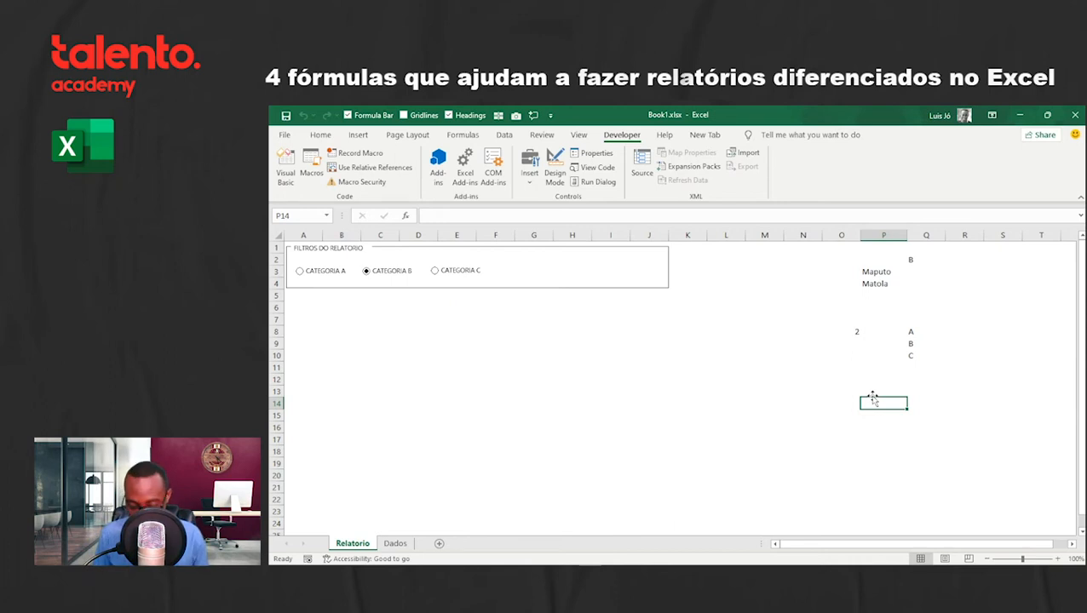
pyautogui.write('Somar4')
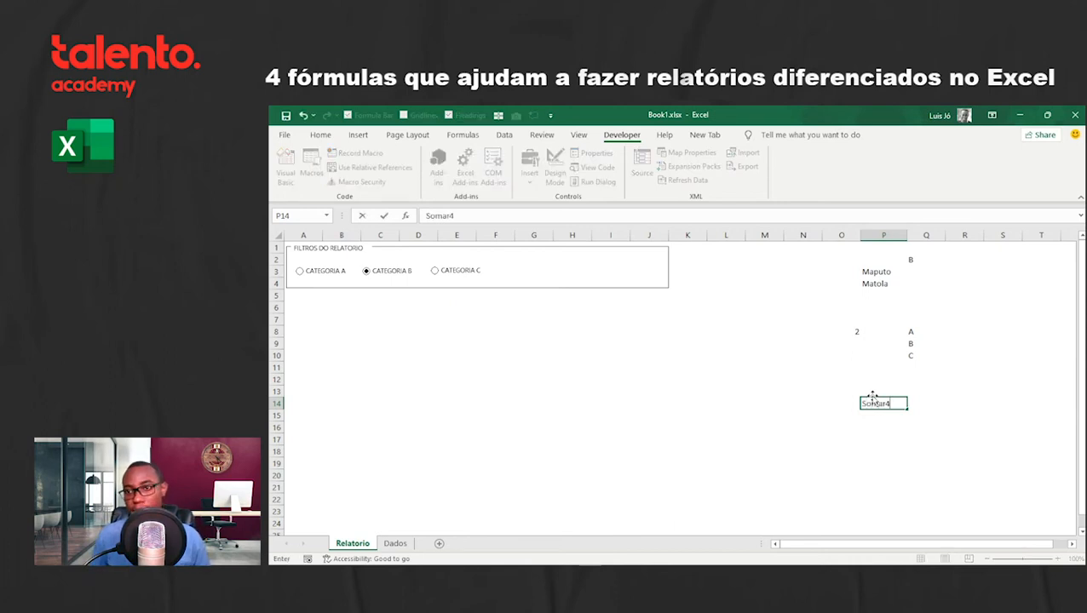
pyautogui.press('BackSpace')
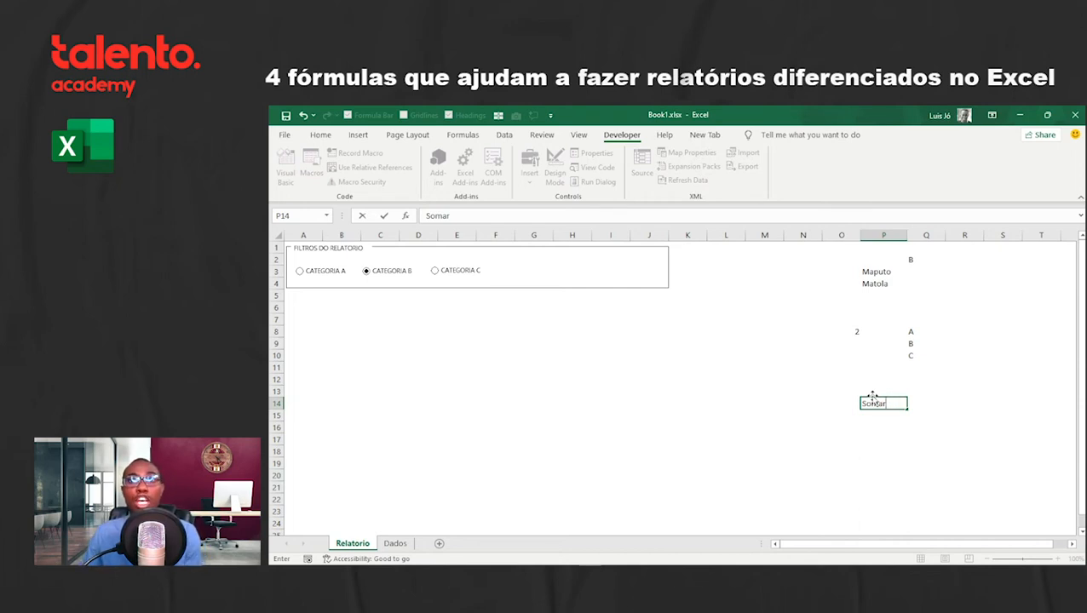
pyautogui.write('Se')
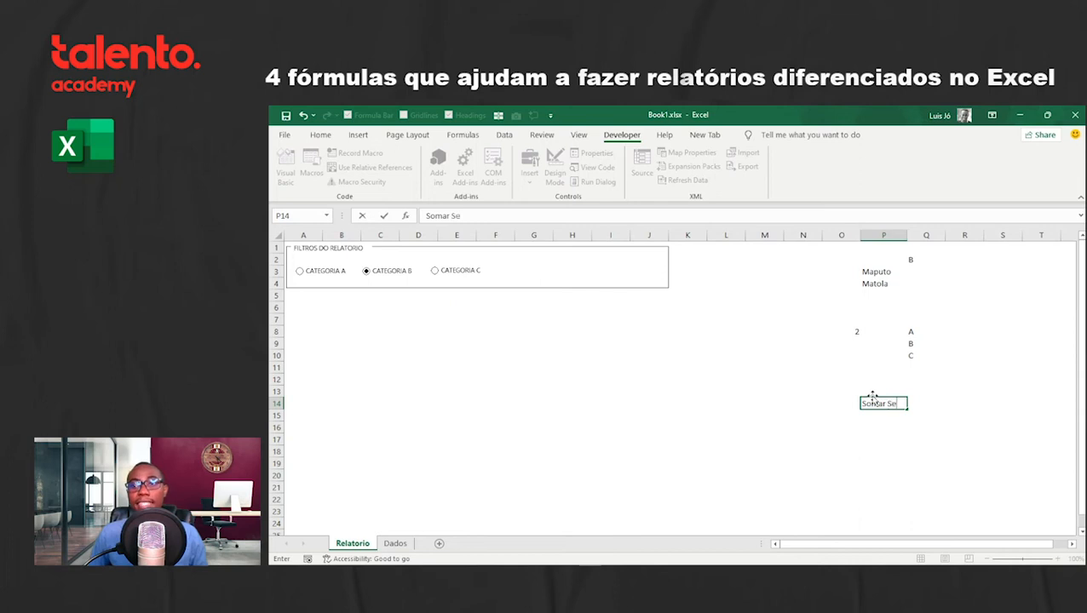
pyautogui.write(' a Catego')
pyautogui.press('BackSpace')
pyautogui.press('BackSpace')
pyautogui.press('BackSpace')
pyautogui.press('BackSpace')
pyautogui.write('rte')
pyautogui.press('BackSpace')
pyautogui.press('BackSpace')
pyautogui.press('BackSpace')
pyautogui.write('tegor')
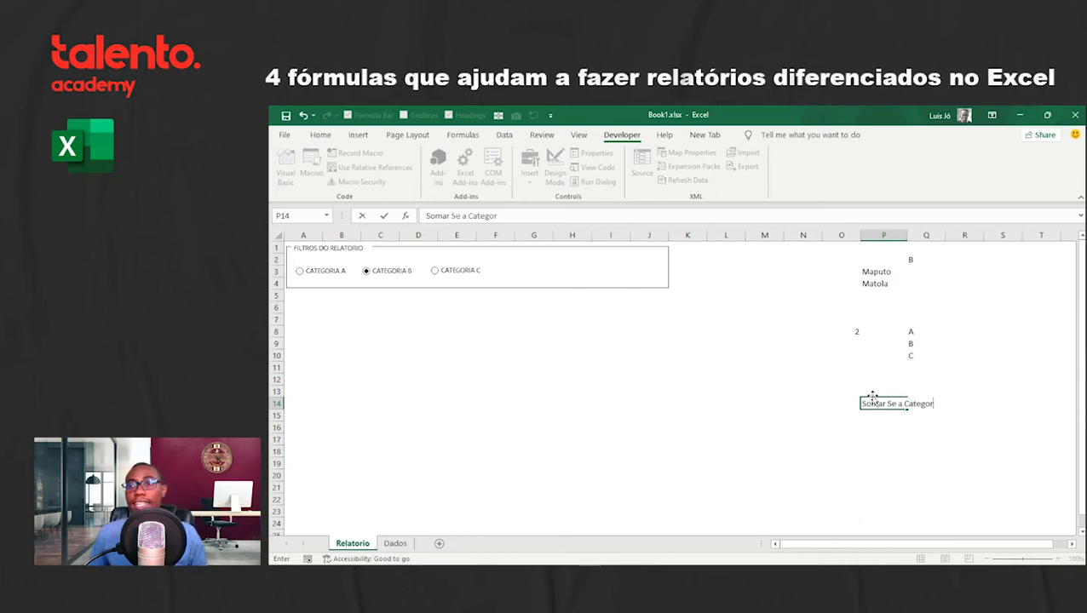
pyautogui.write('ia for B e se a venda for de Maputo')
pyautogui.press('Return')
# Step: Copy the summing note from P14 to Q3 beside Maputo and clear the original in P14
pyautogui.click(870, 397)
pyautogui.hotkey('ctrl', 'c')
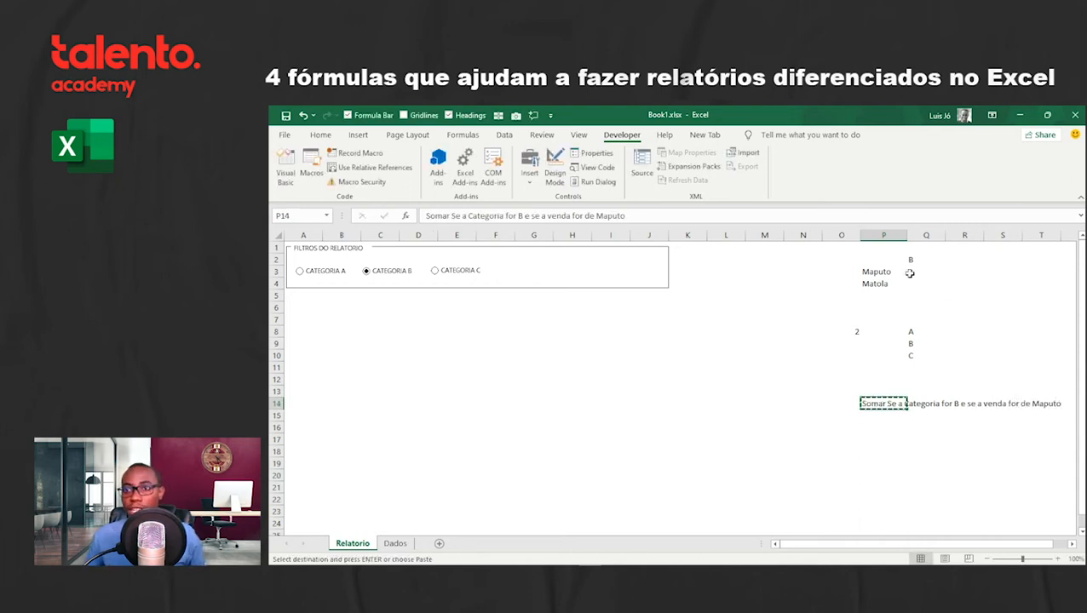
pyautogui.click(909, 274)
pyautogui.hotkey('ctrl', 'v')
pyautogui.click(883, 403)
pyautogui.press('Delete')
pyautogui.click(934, 267)
# Step: Copy the summing note from Q3 to Q4 beside Matola and change its locality to Matola
pyautogui.click(1071, 544)
pyautogui.click(1071, 544)
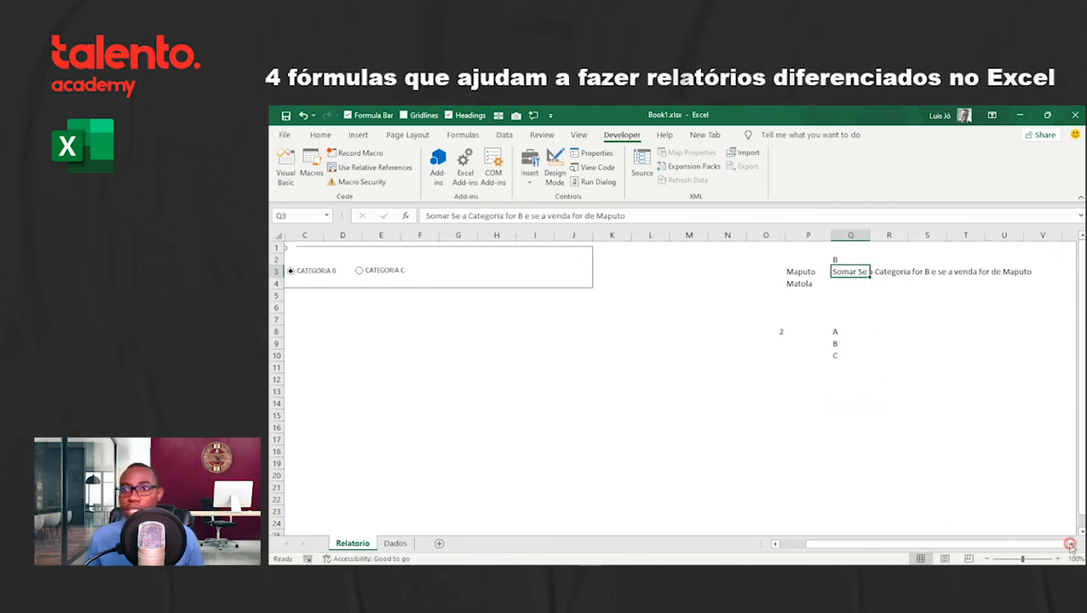
pyautogui.click(1070, 544)
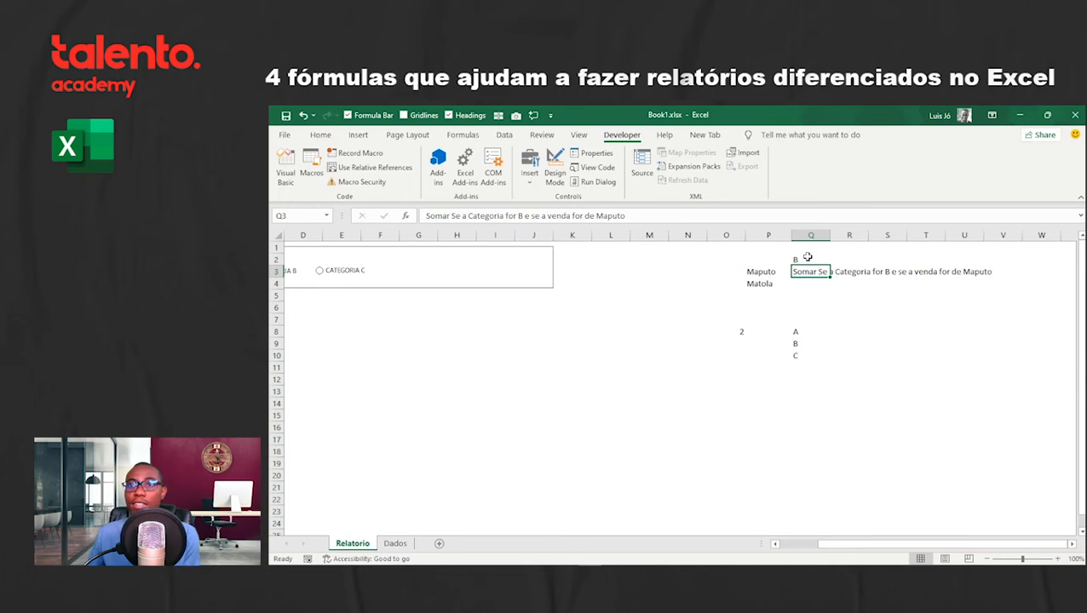
pyautogui.click(804, 256)
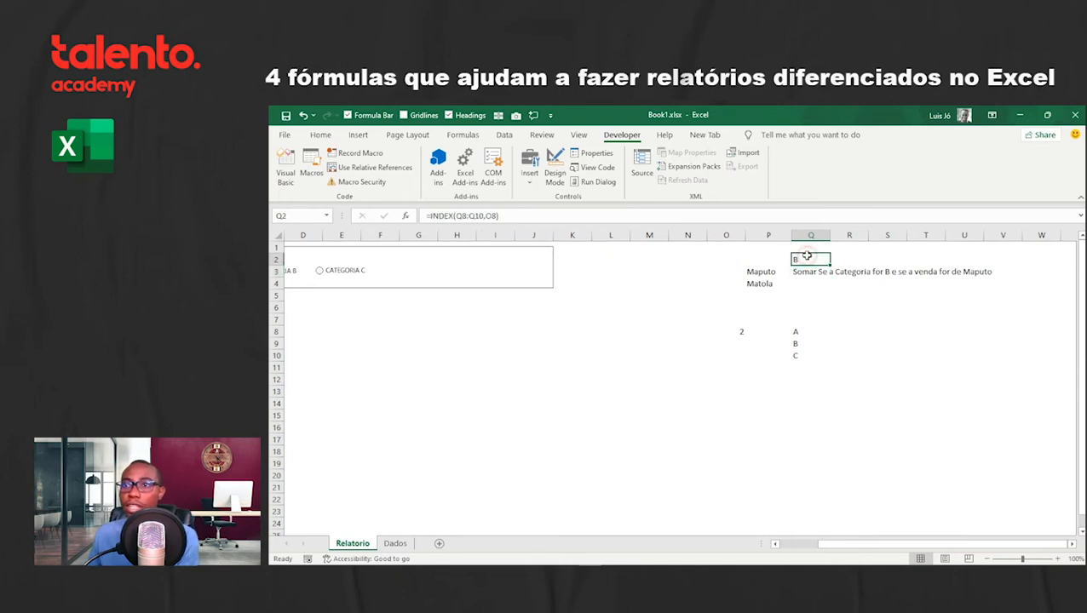
pyautogui.click(760, 271)
pyautogui.click(797, 274)
pyautogui.moveTo(829, 277); pyautogui.dragTo(813, 289)
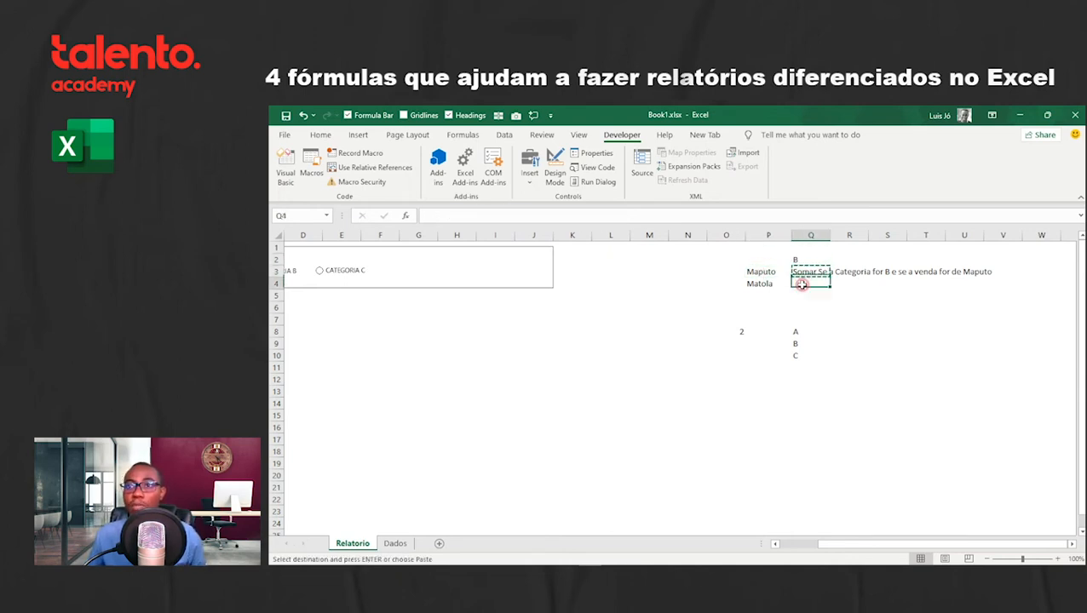
pyautogui.doubleClick(804, 285)
pyautogui.hotkey('ctrl', 'shift', 'Left')
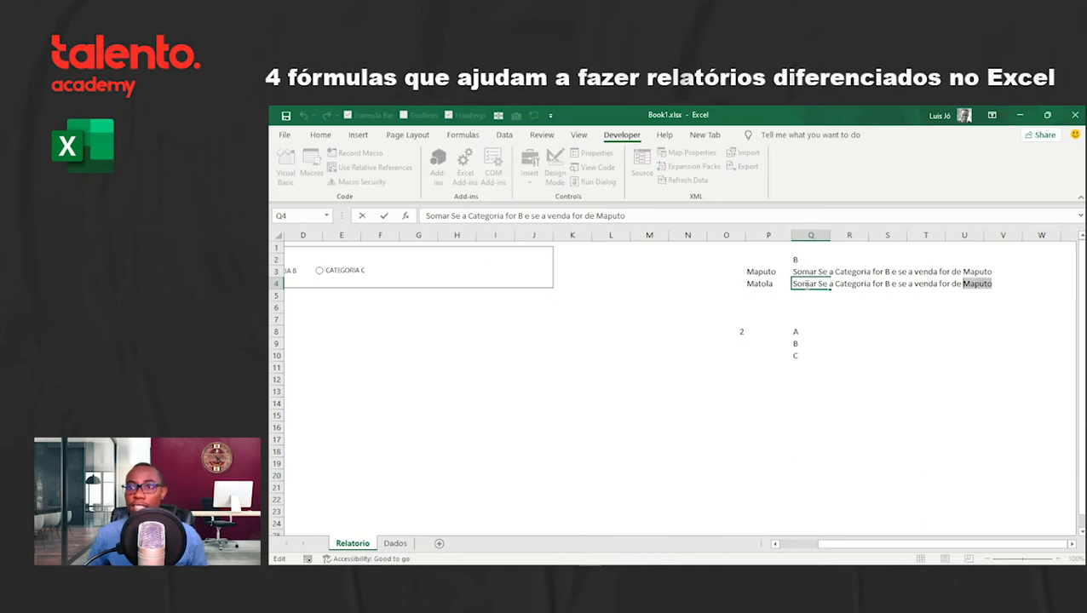
pyautogui.write('Matola')
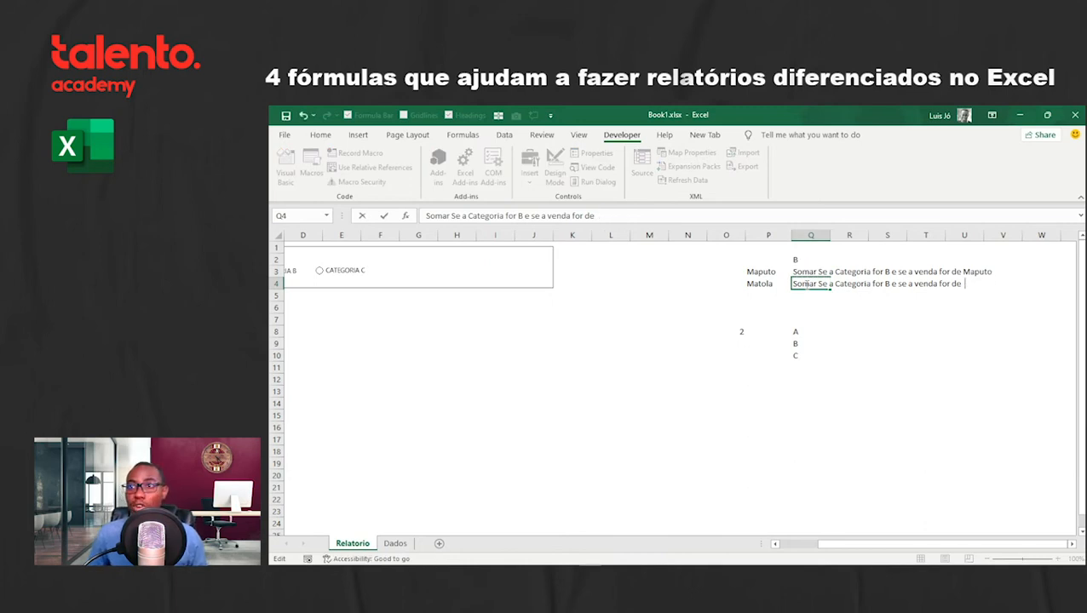
pyautogui.press('Return')
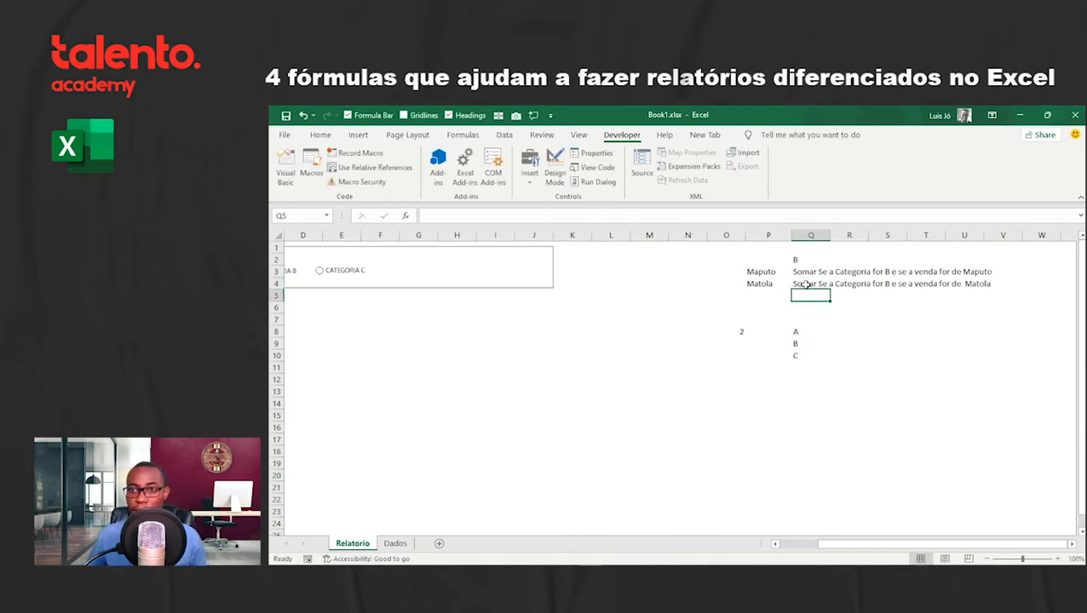
pyautogui.moveTo(805, 272); pyautogui.dragTo(801, 285)
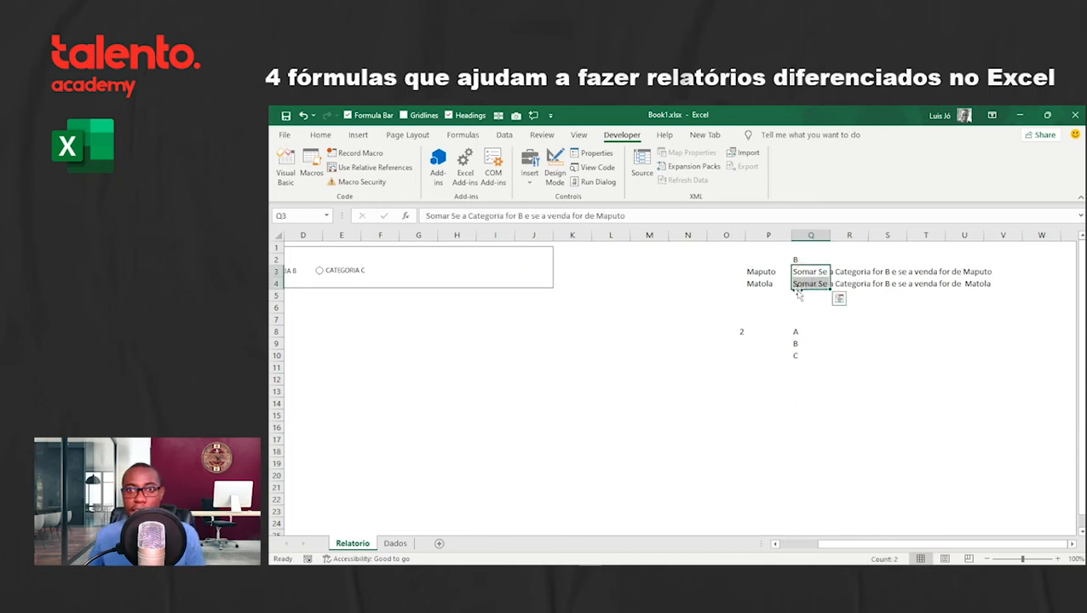
pyautogui.press('Delete')
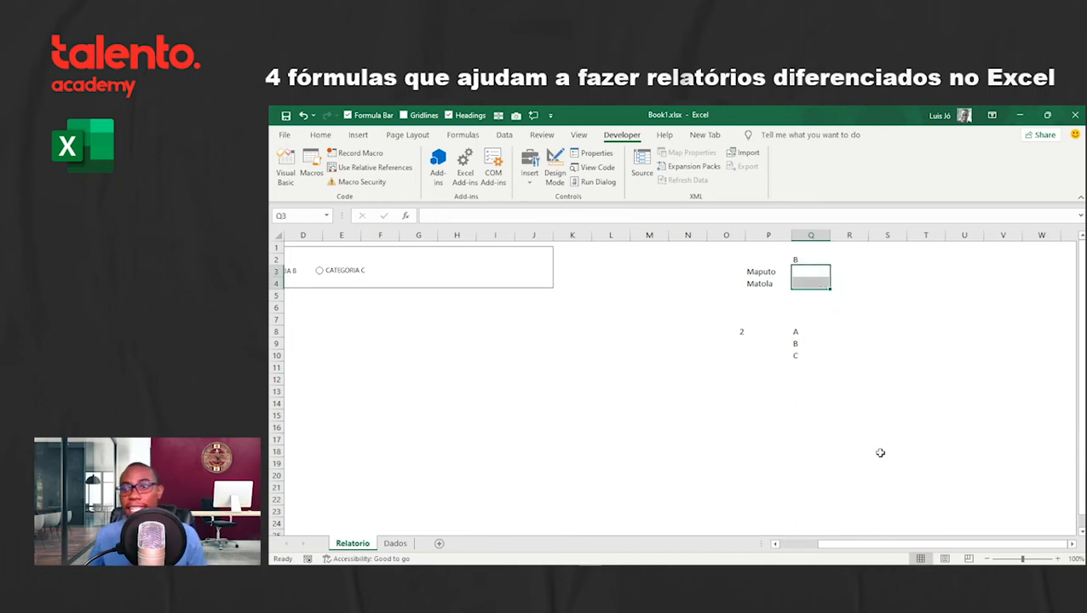
pyautogui.hotkey('ctrl', 'z')
pyautogui.click(813, 270)
pyautogui.click(899, 270)
pyautogui.click(807, 271)
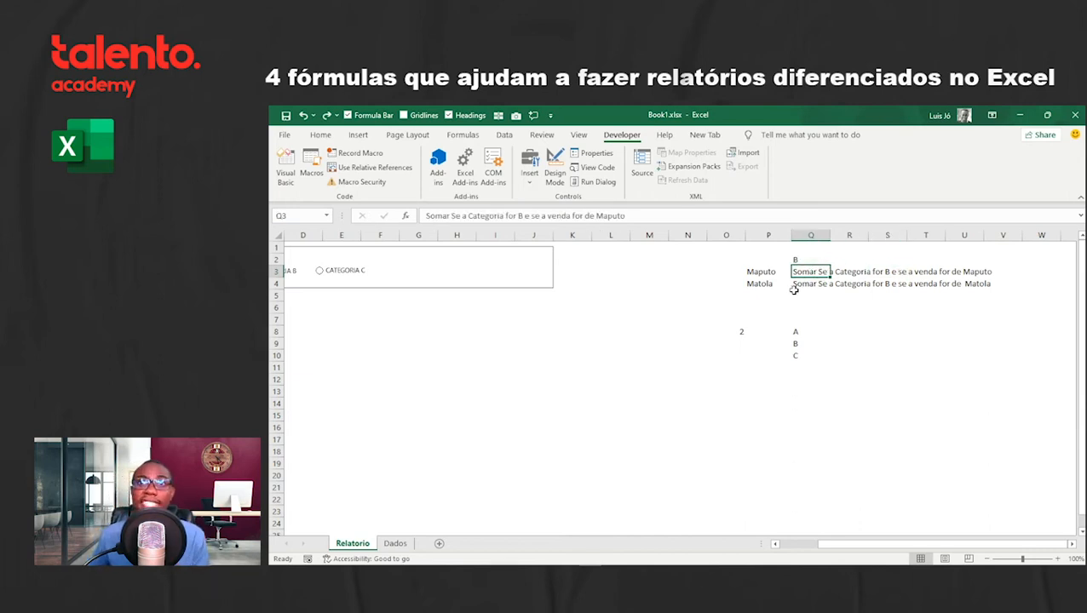
# Step: Clear the summing notes from cells Q3 and Q4 of the Relatorio sheet
pyautogui.press('Delete')
pyautogui.click(801, 284)
pyautogui.press('Delete')
# Step: Start a SUMIFS formula in cell Q3 beside Maputo
pyautogui.moveTo(838, 544); pyautogui.dragTo(801, 545)
pyautogui.click(916, 273)
pyautogui.write('=sum')
pyautogui.press('Down')
pyautogui.press('Down')
pyautogui.press('Tab')
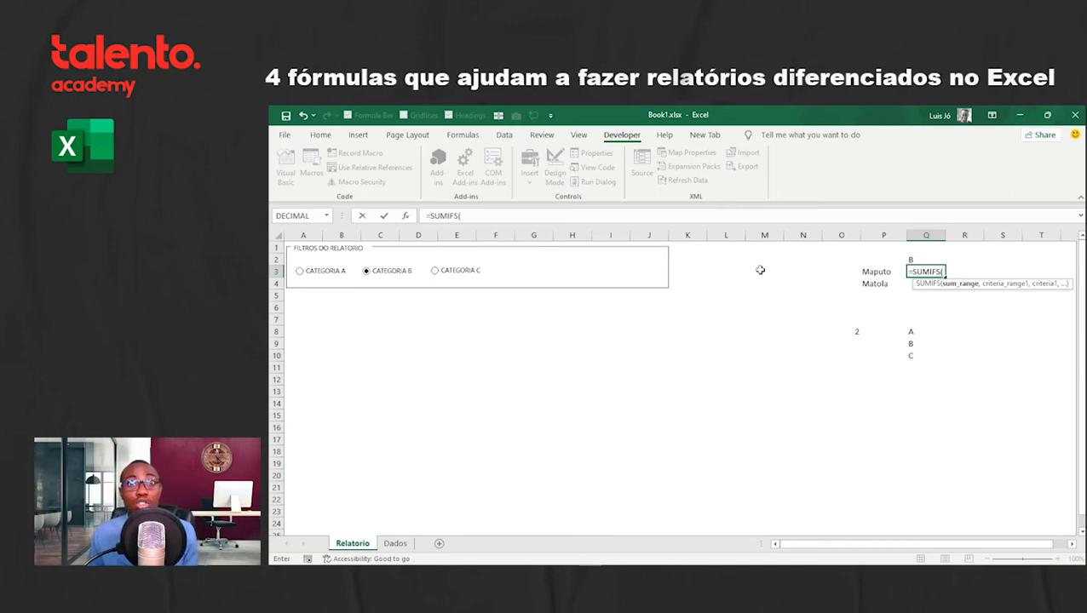
# Step: Change the function in Q3 to SUMIF to compare its arguments, and restore it to SUMIFS
pyautogui.click(458, 215)
pyautogui.click(449, 214)
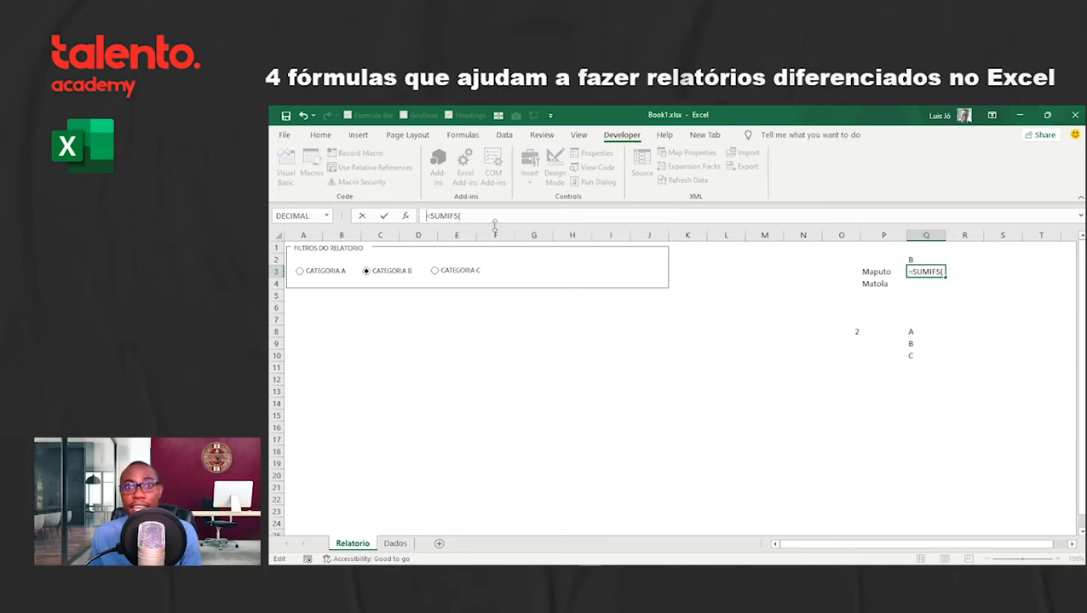
pyautogui.press('Delete')
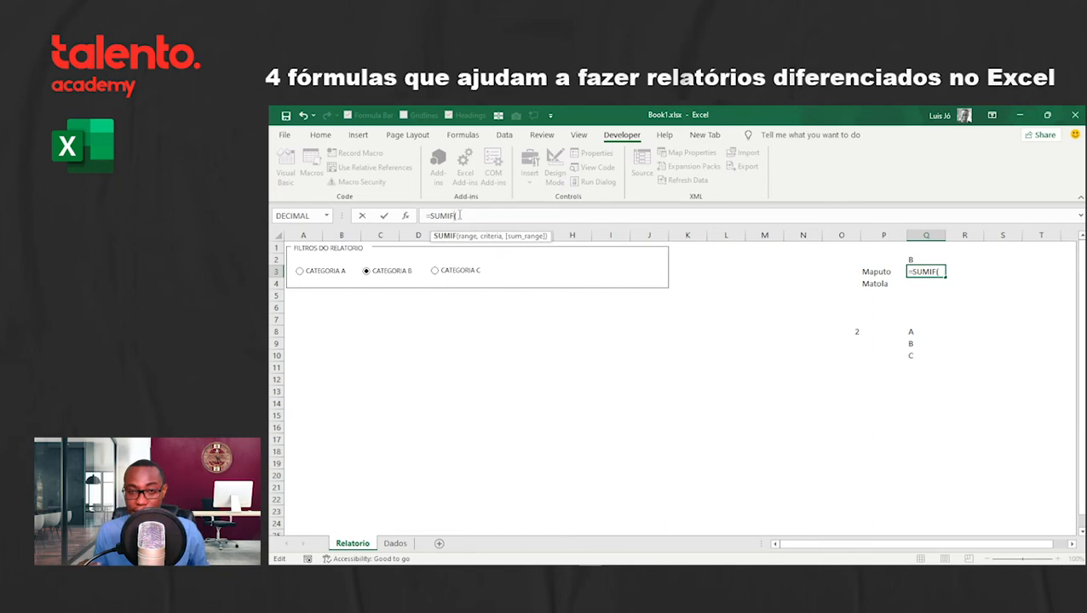
pyautogui.write('S')
pyautogui.click(477, 217)
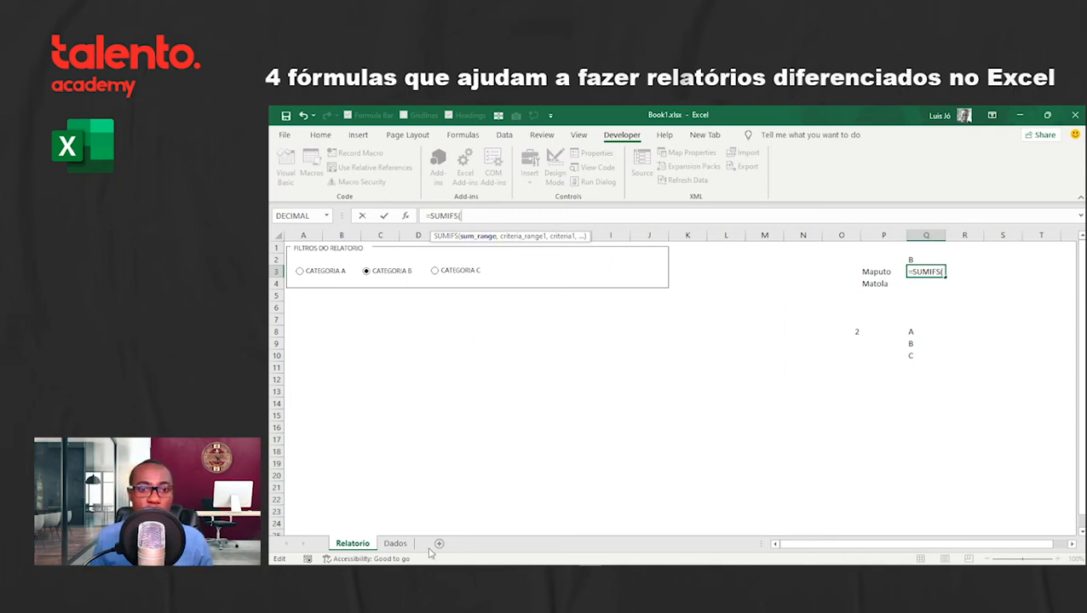
# Step: Give the Q3 formula Dados column B as sum range and Dados column C with Relatorio cell Q2 as the first criterion
pyautogui.click(395, 545)
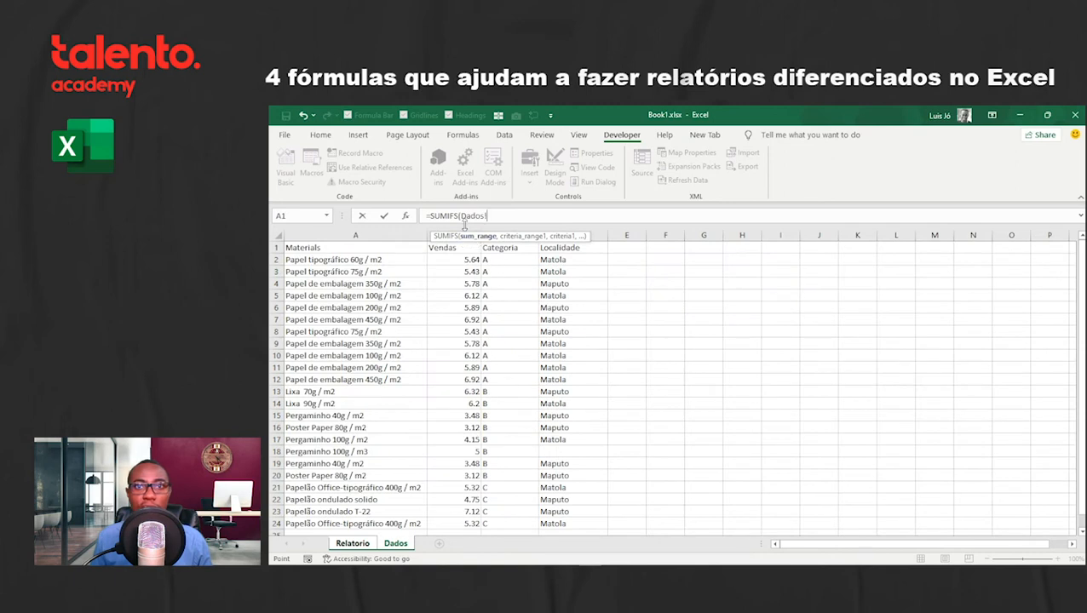
pyautogui.click(462, 230)
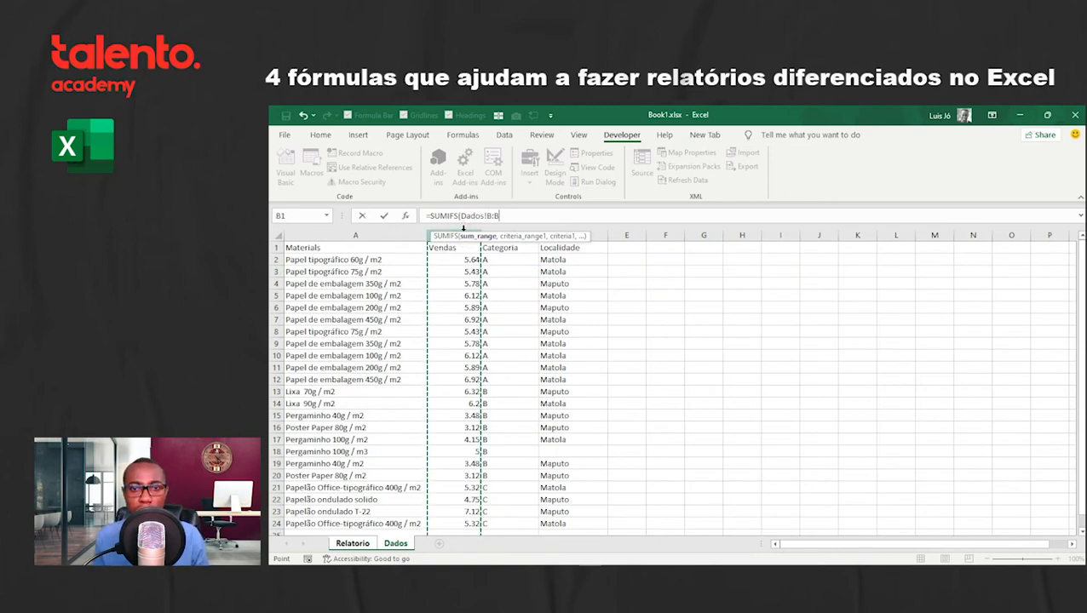
pyautogui.write(',')
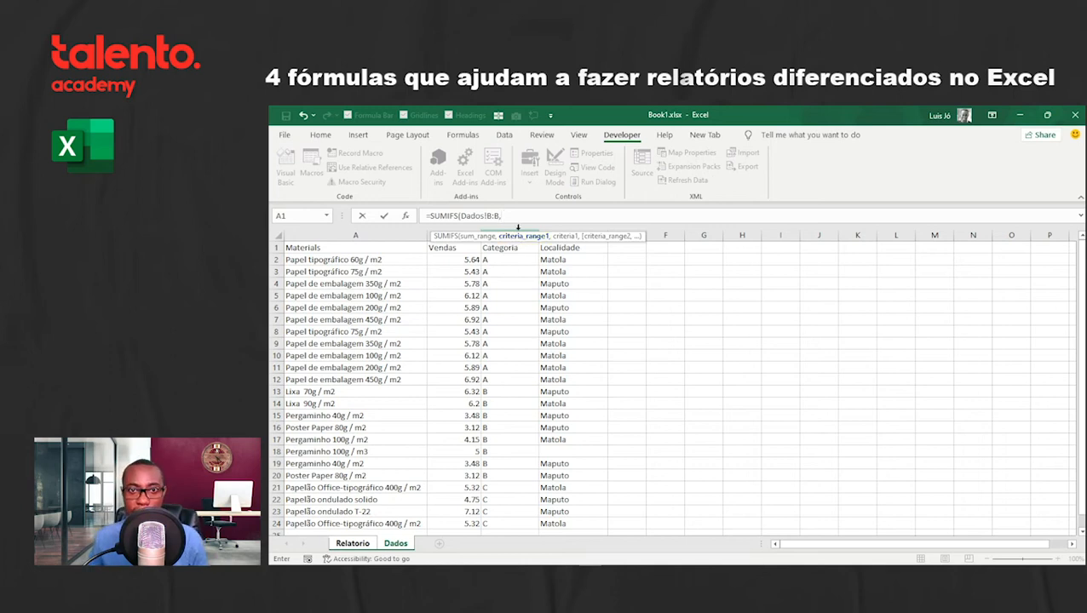
pyautogui.click(517, 227)
pyautogui.write(',')
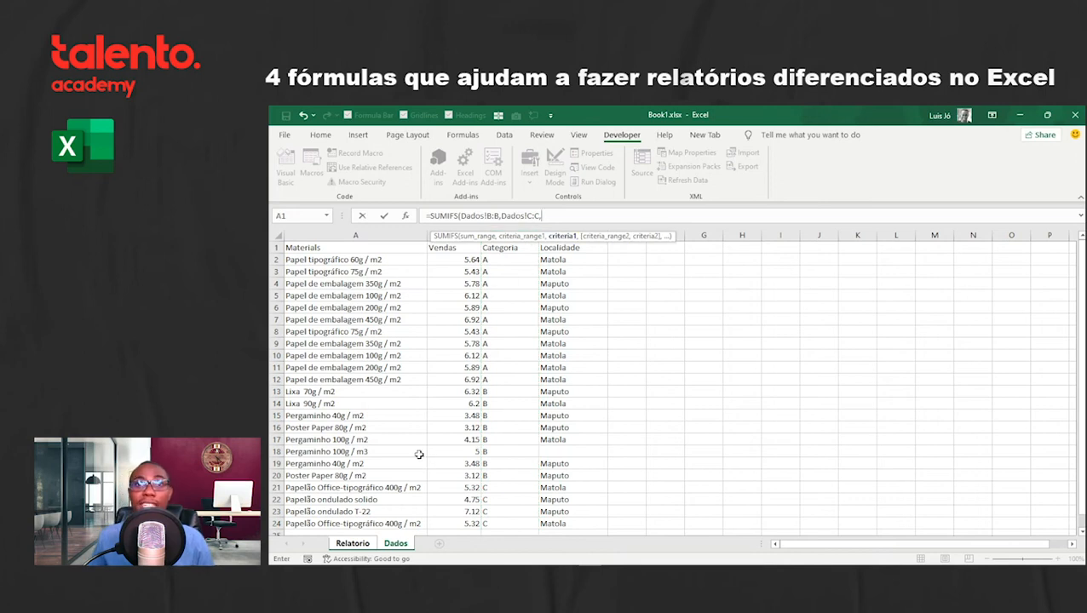
pyautogui.click(353, 542)
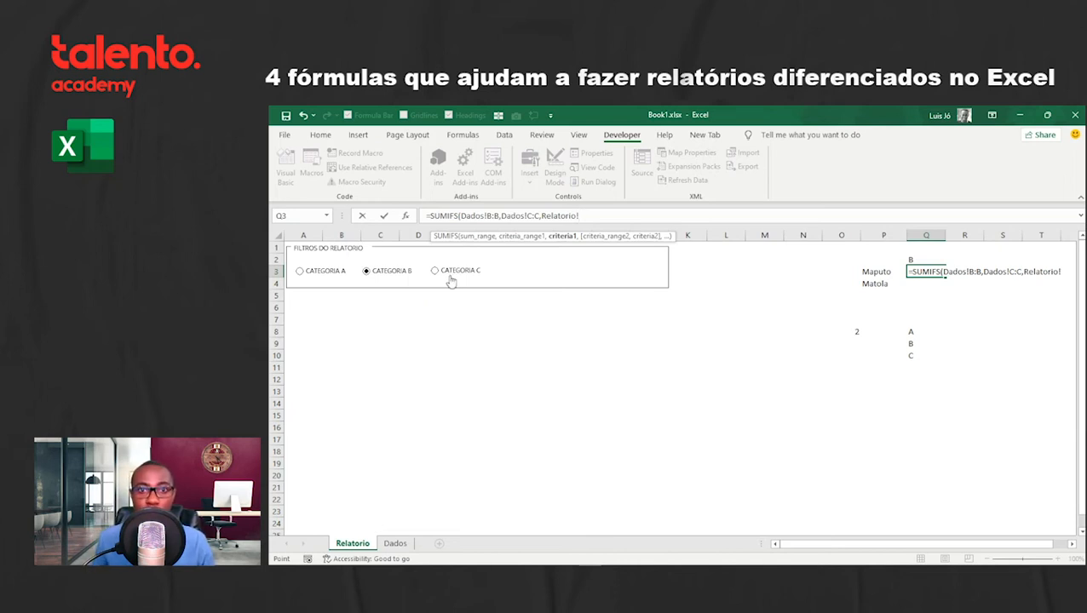
pyautogui.click(921, 258)
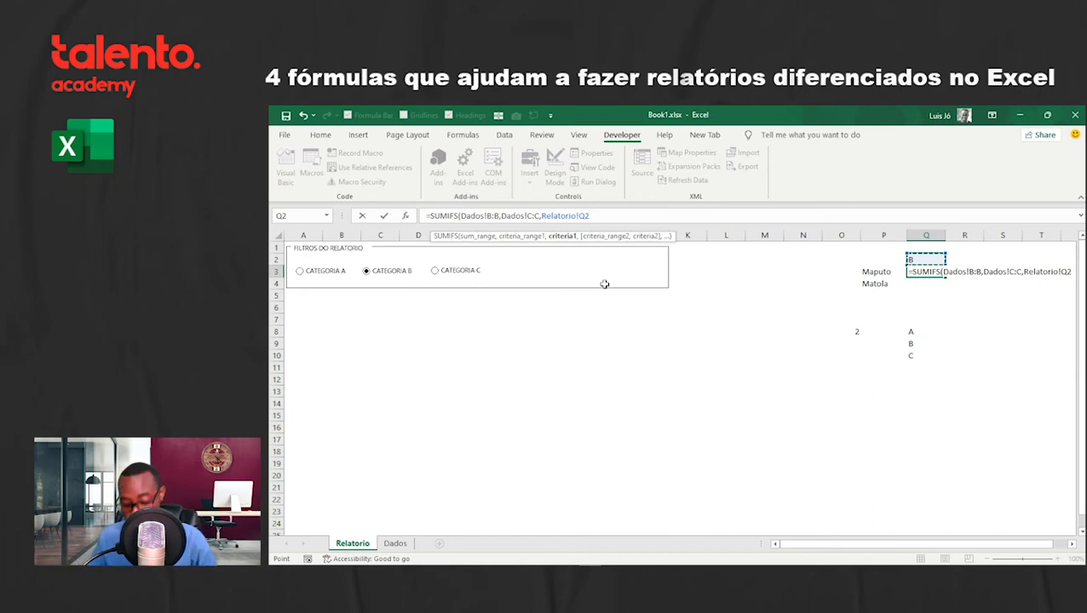
pyautogui.write(',')
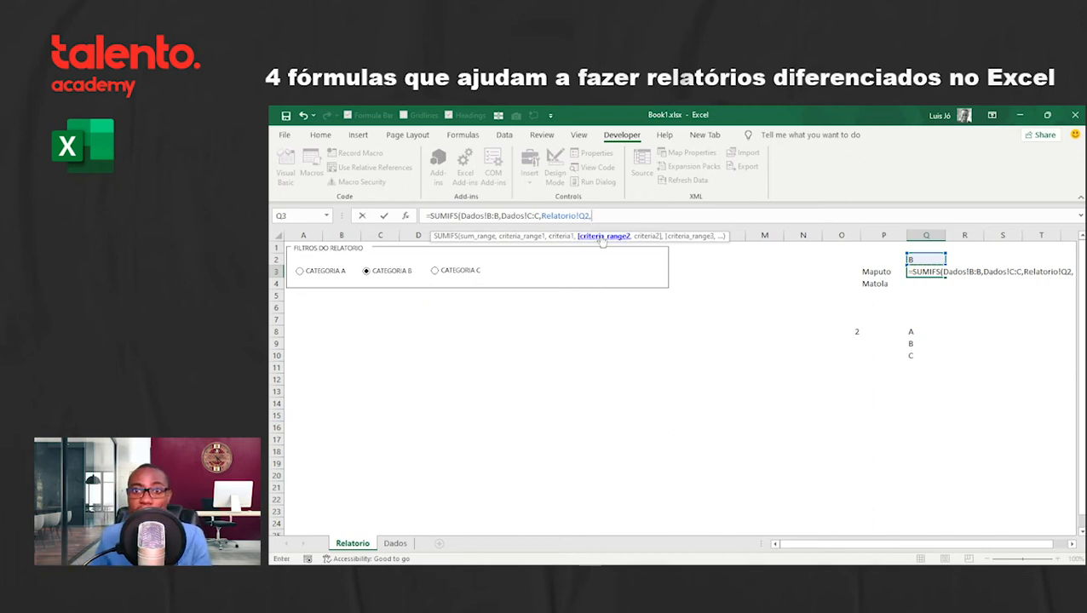
# Step: Add Dados column D with Relatorio cell P3 as the second criterion and complete the SUMIFS formula in Q3
pyautogui.click(395, 543)
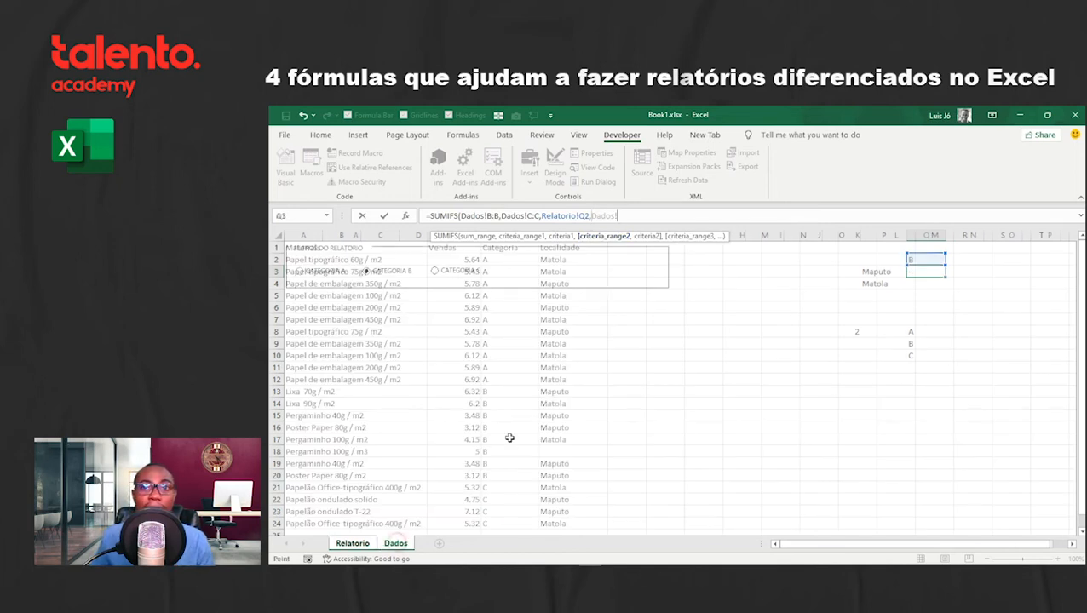
pyautogui.click(571, 230)
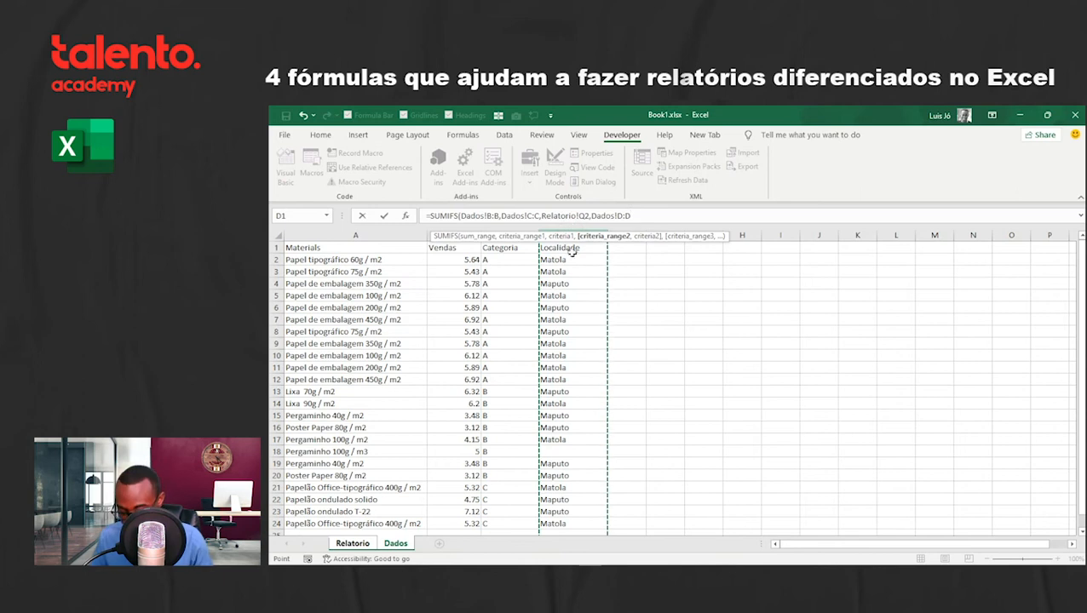
pyautogui.write(',')
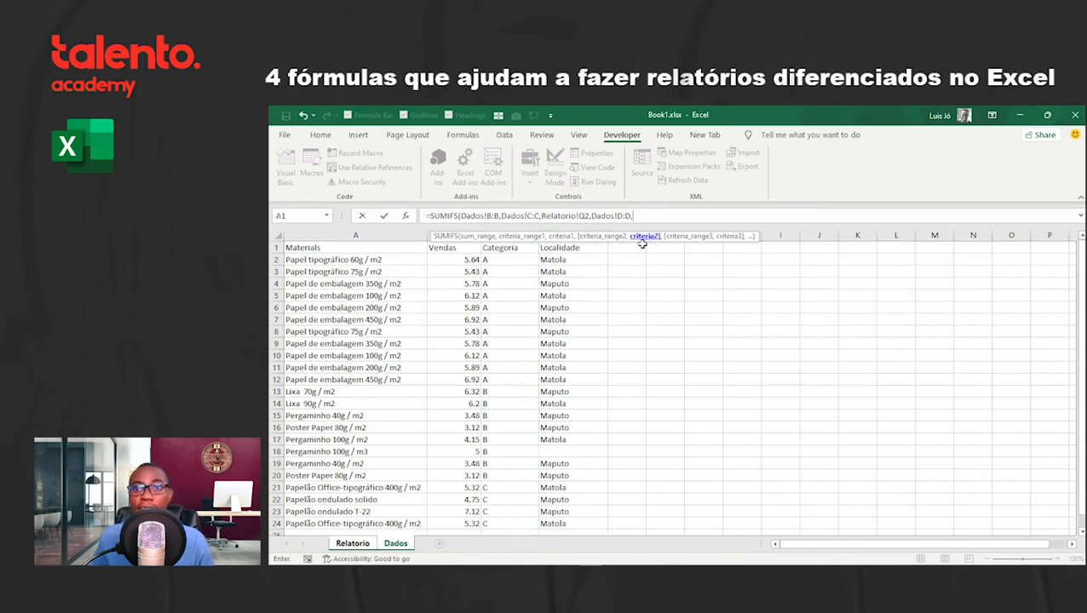
pyautogui.click(364, 544)
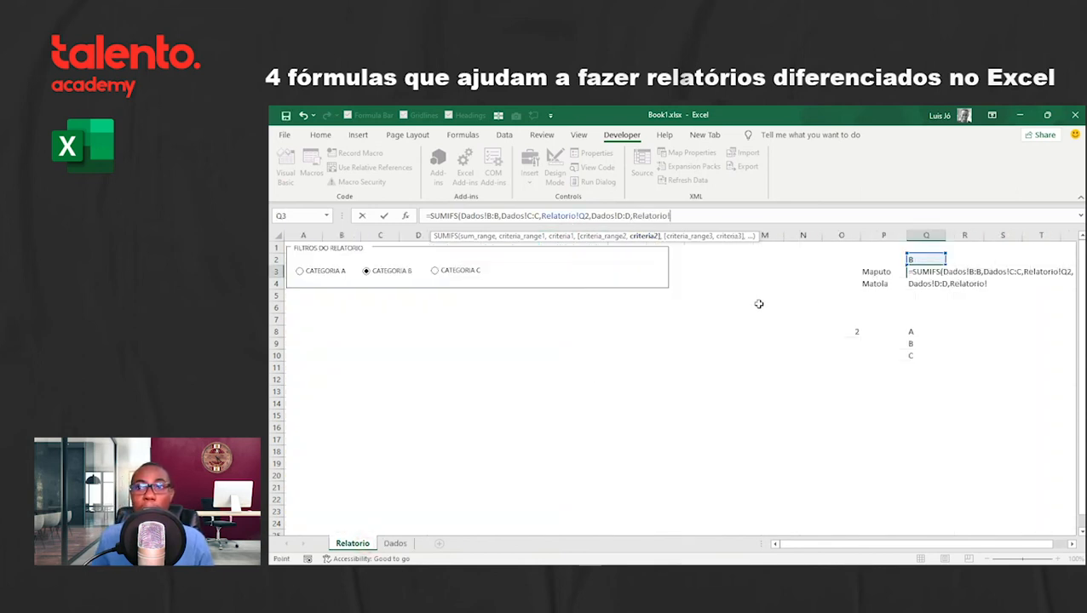
pyautogui.click(867, 273)
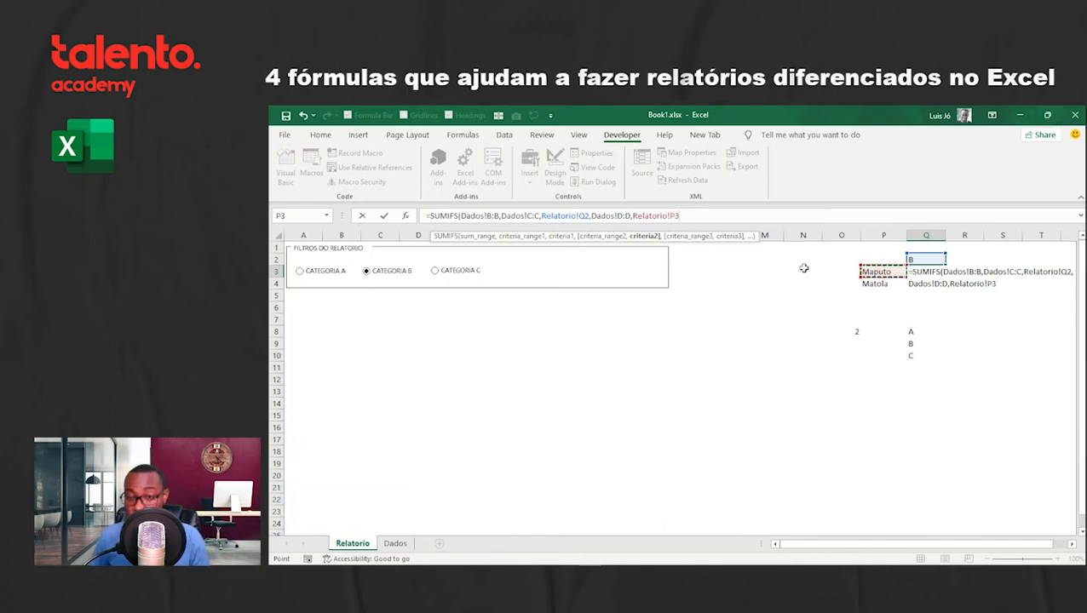
pyautogui.hotkey('ctrl', 'Return')
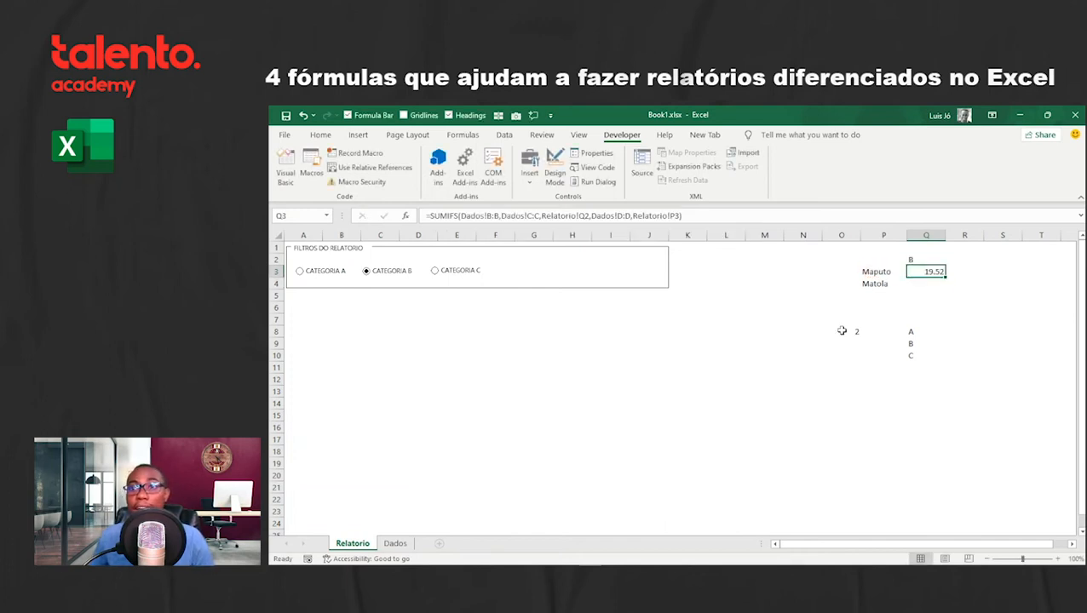
# Step: Start a SUMIFS formula in cell Q4 beside Matola with Dados column B as the sum range
pyautogui.click(930, 286)
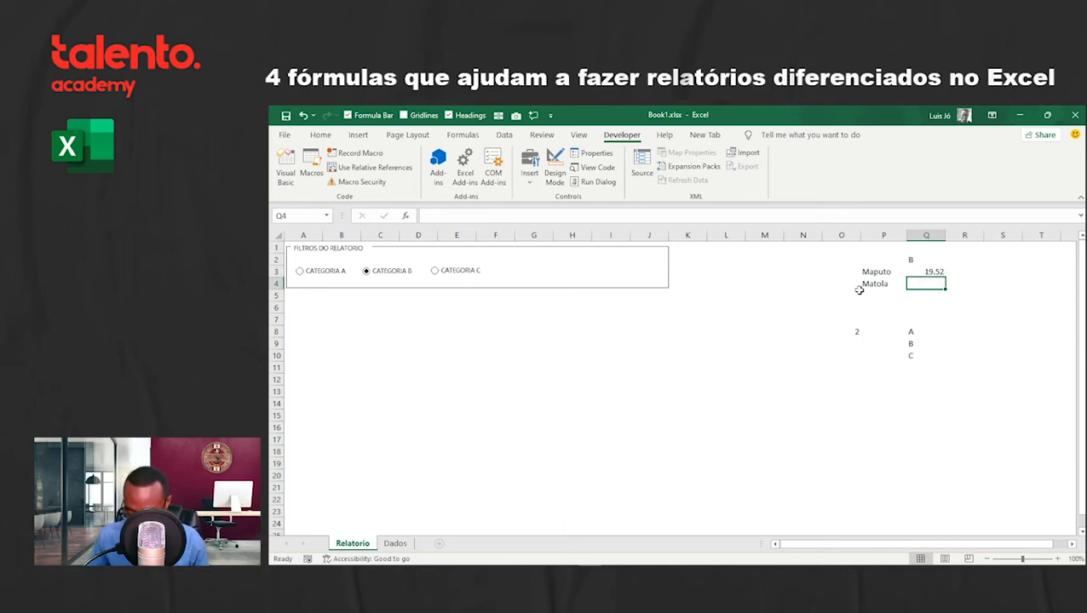
pyautogui.write('=SUM')
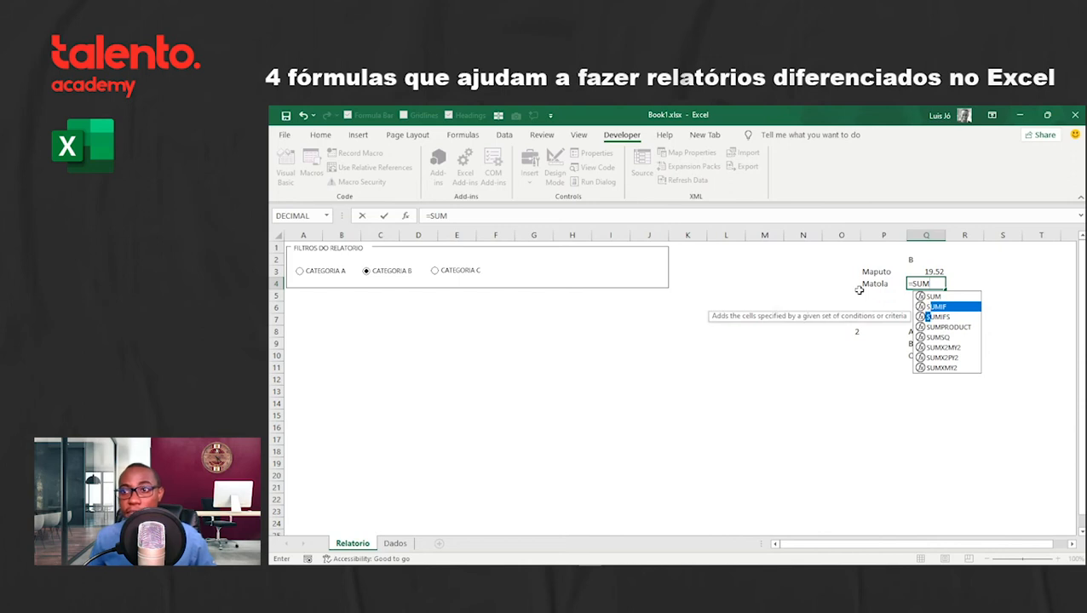
pyautogui.press('Down')
pyautogui.press('Tab')
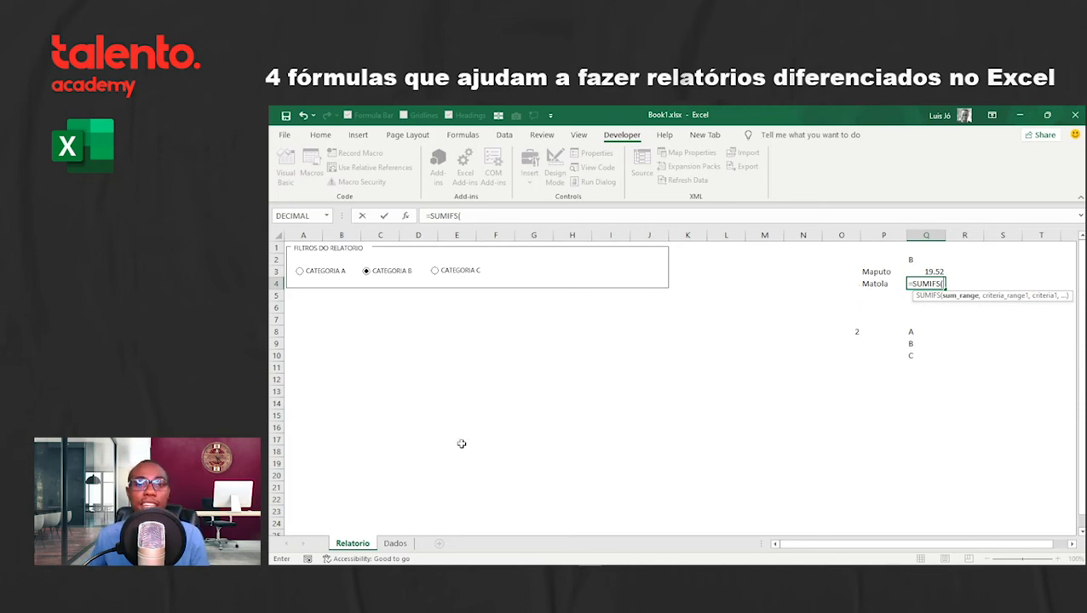
pyautogui.click(402, 545)
pyautogui.click(454, 235)
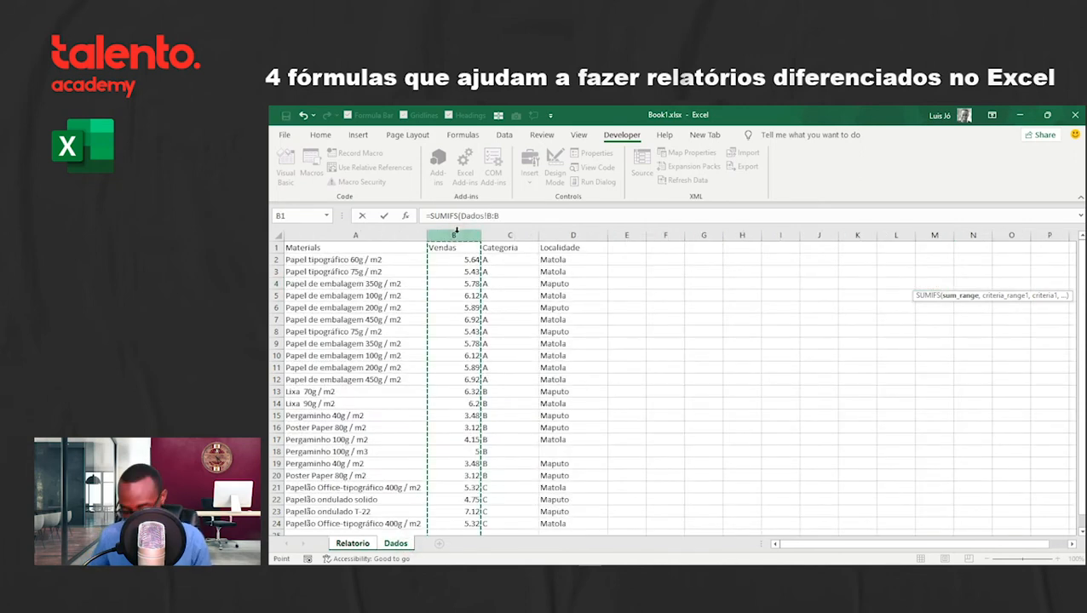
pyautogui.write(',')
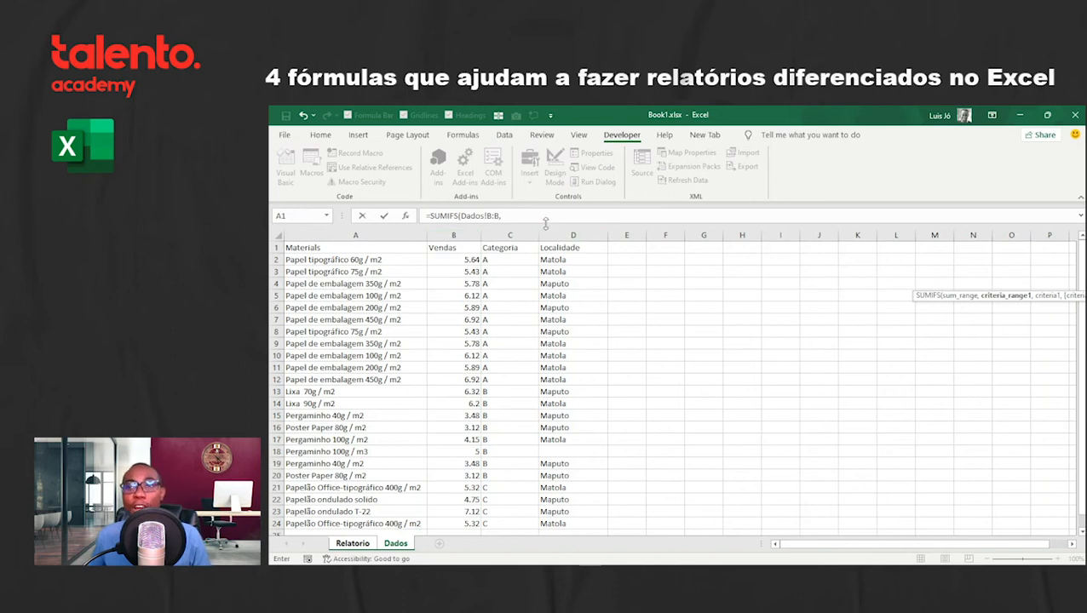
# Step: Add Dados column C with Relatorio cell Q2 as the first criterion of the Q4 formula
pyautogui.click(529, 216)
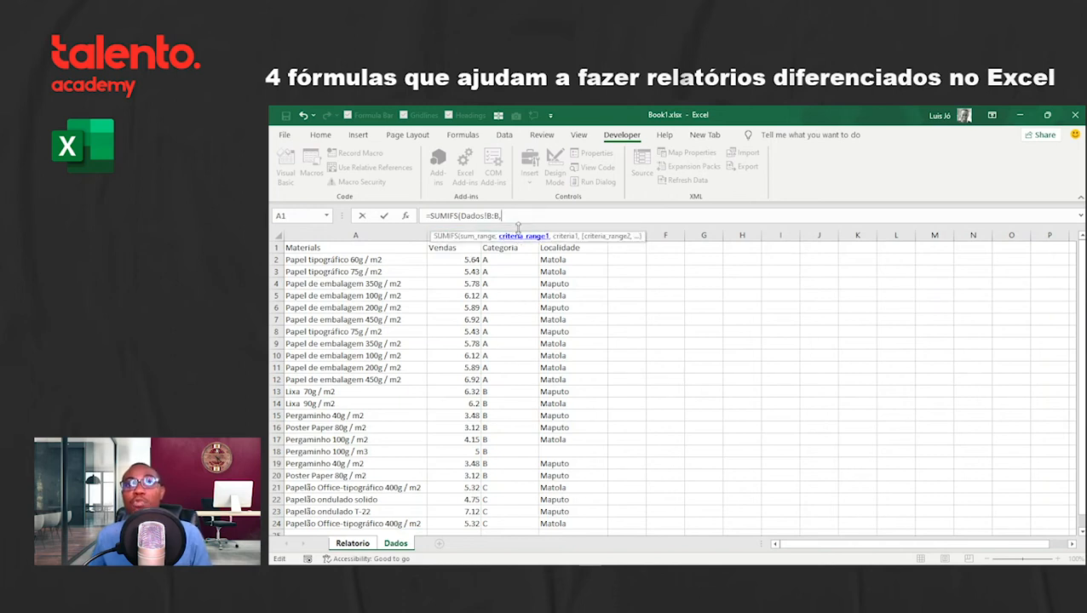
pyautogui.click(517, 228)
pyautogui.write(',')
pyautogui.click(351, 544)
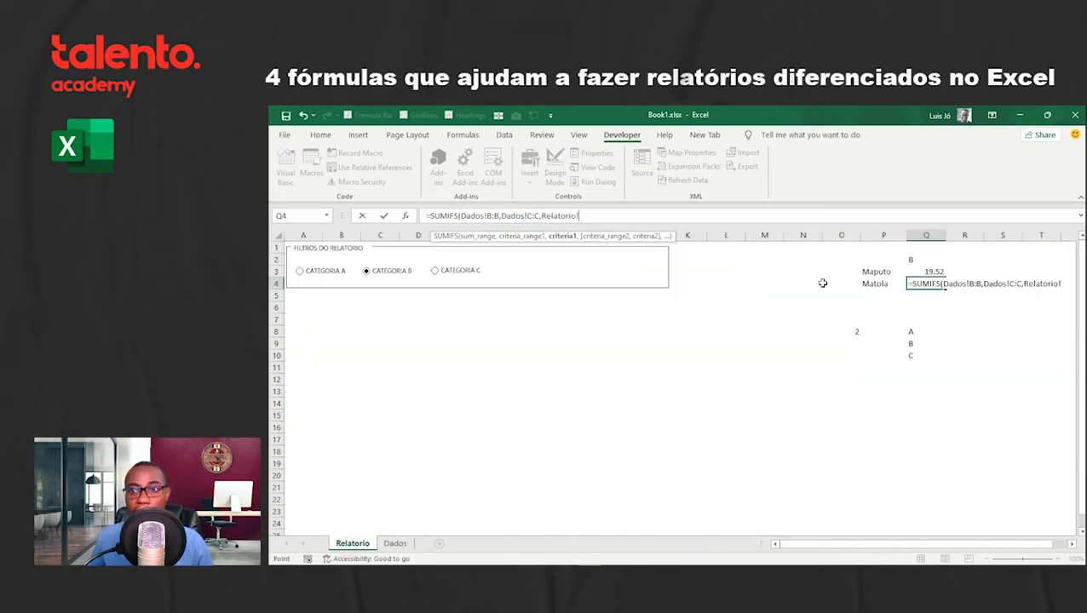
pyautogui.click(926, 259)
pyautogui.write(',')
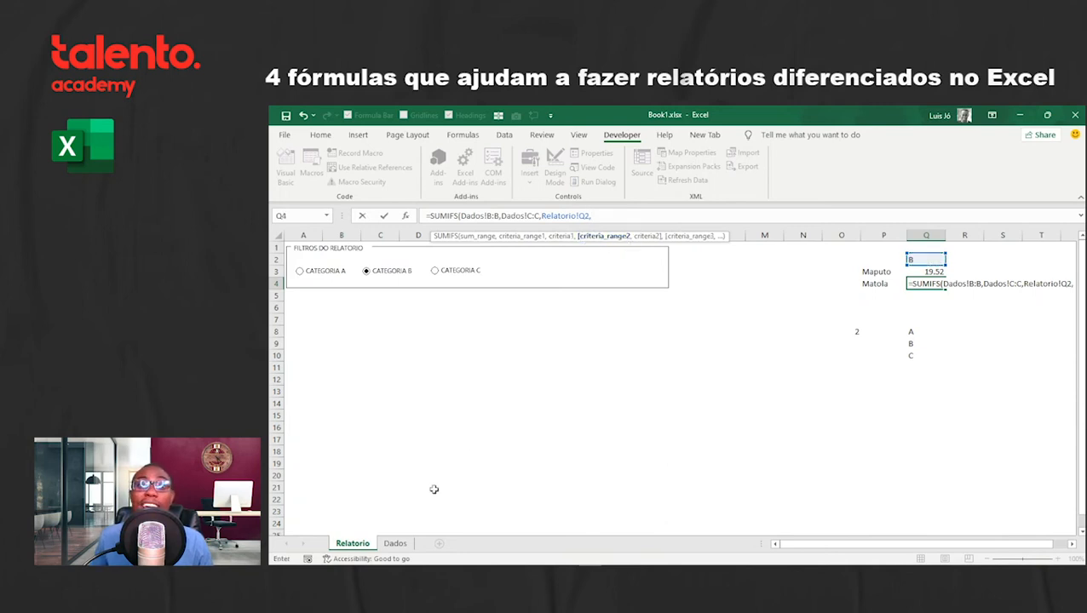
# Step: Add Dados column D with Relatorio cell P4 as the second criterion and complete the SUMIFS formula in Q4
pyautogui.click(396, 543)
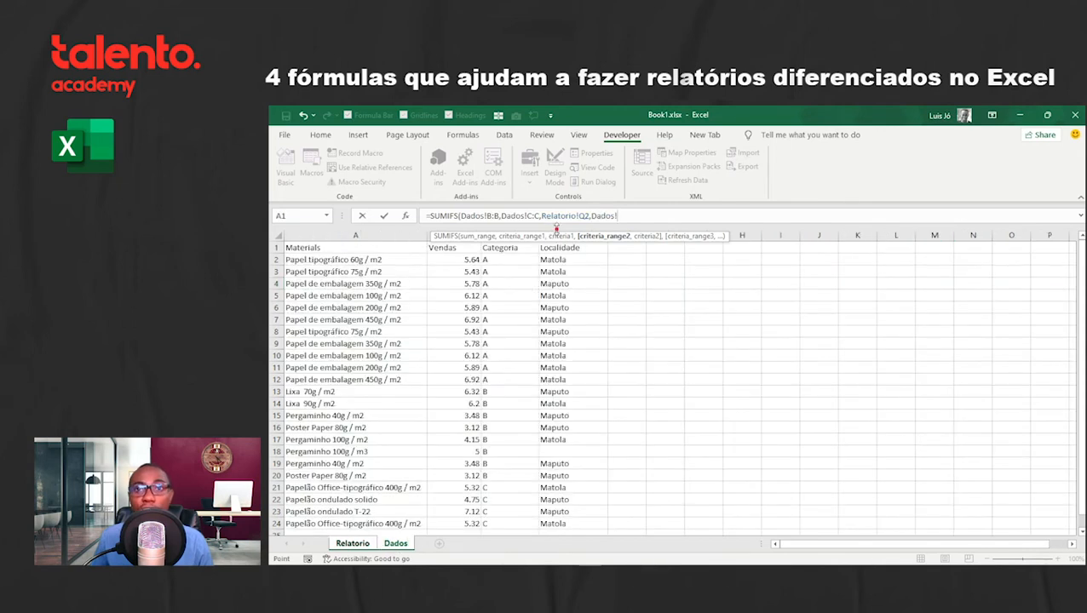
pyautogui.click(545, 236)
pyautogui.write(',')
pyautogui.click(362, 543)
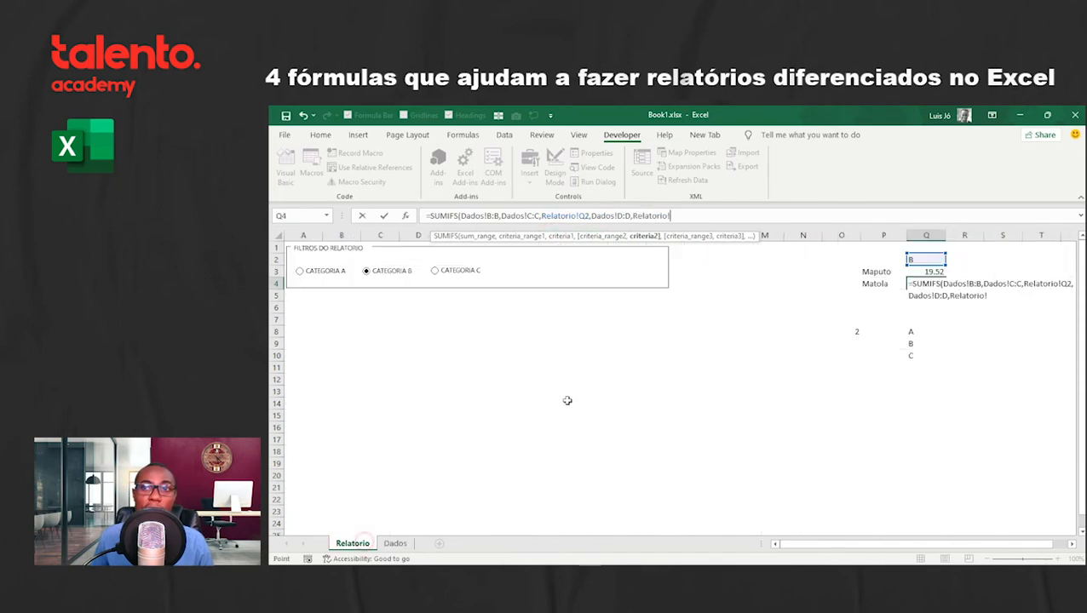
pyautogui.click(871, 286)
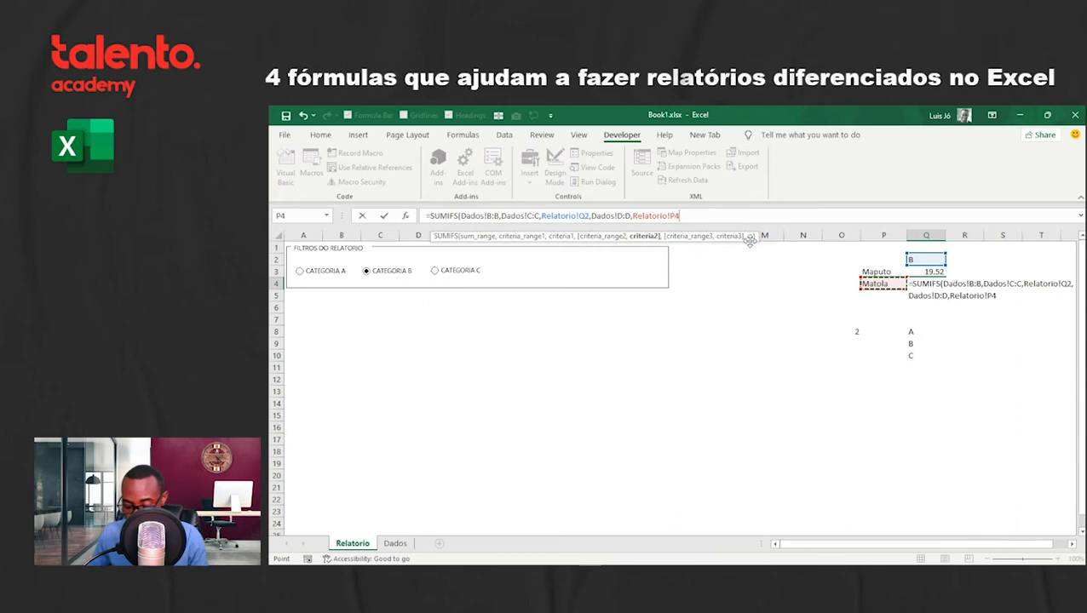
pyautogui.press('Return')
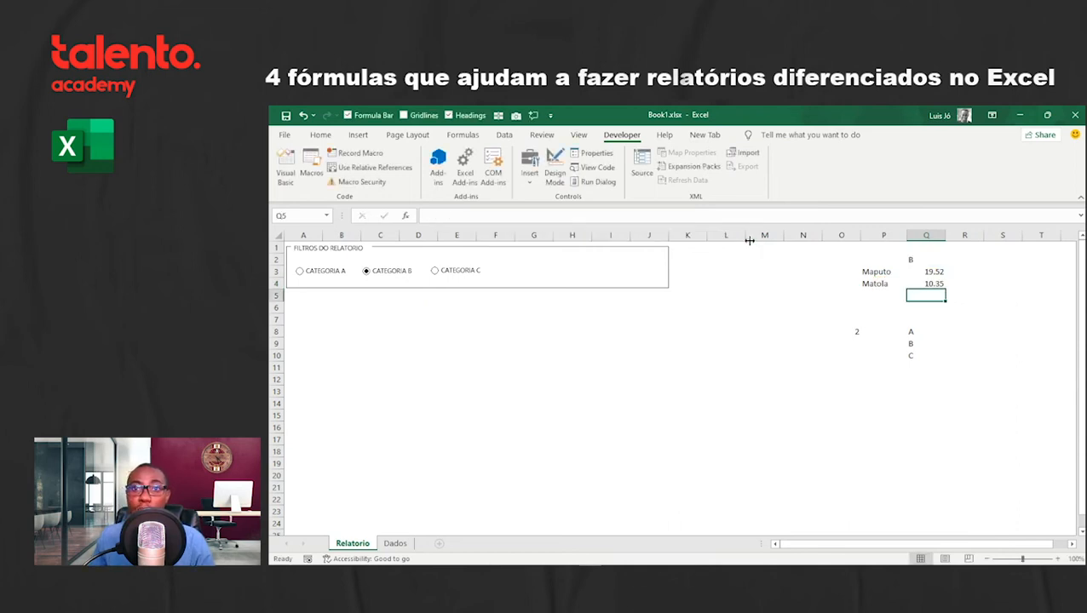
# Step: Switch between the category options and review linked cell O8, the list in Q8:Q10 and the formulas in Q2 and Q3
pyautogui.click(437, 270)
pyautogui.click(340, 273)
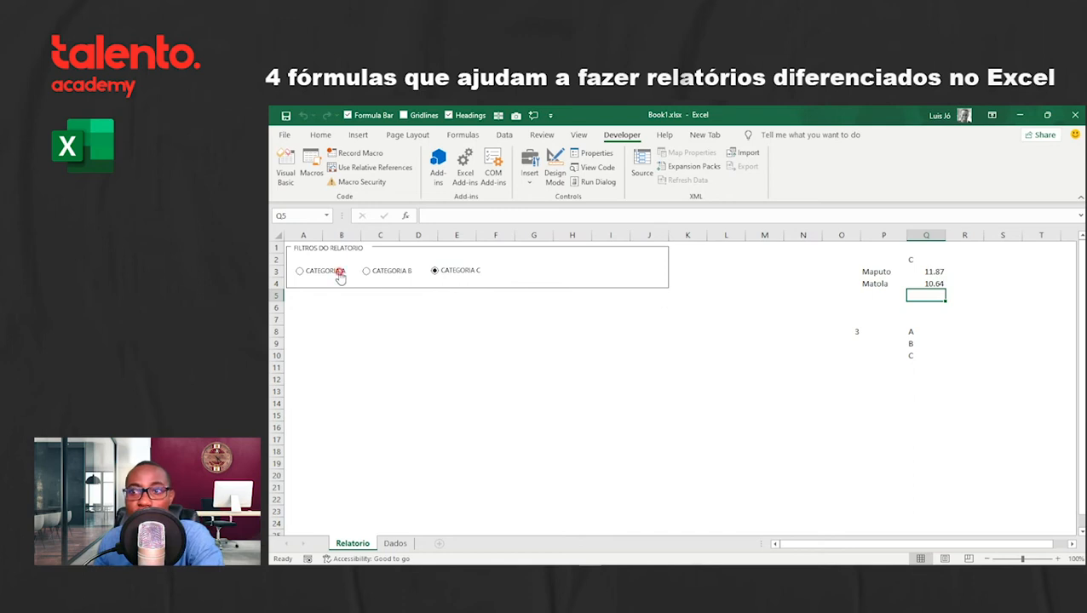
pyautogui.click(852, 331)
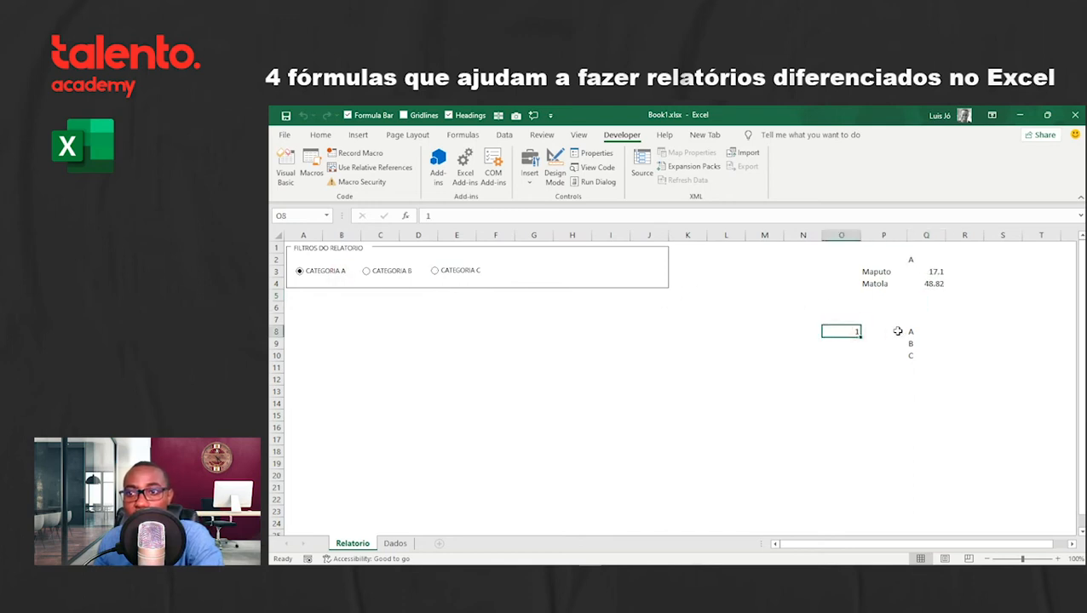
pyautogui.click(912, 260)
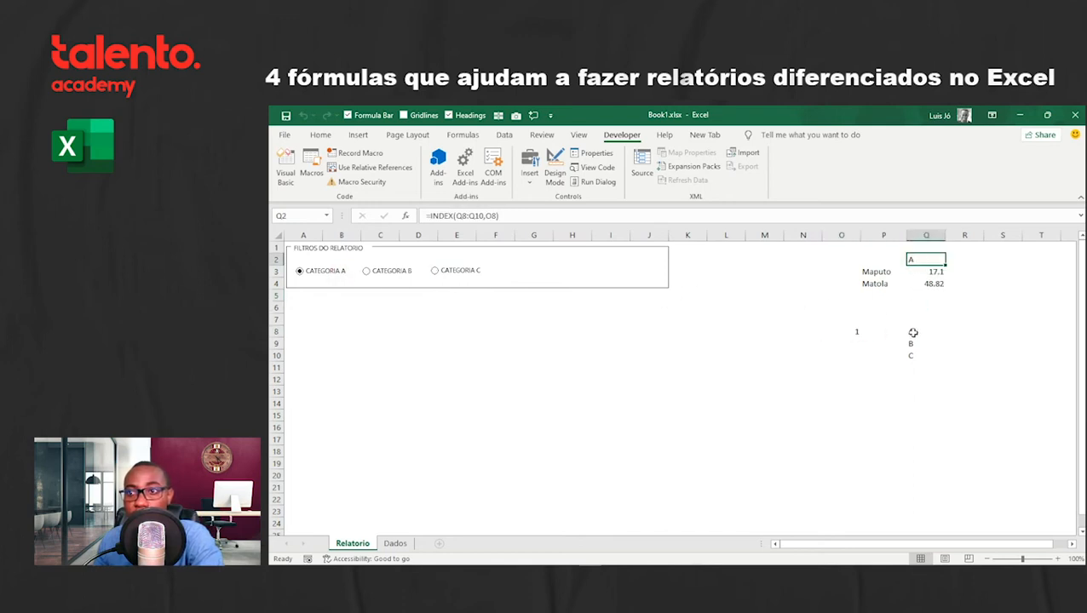
pyautogui.moveTo(913, 333); pyautogui.dragTo(913, 355)
pyautogui.click(934, 274)
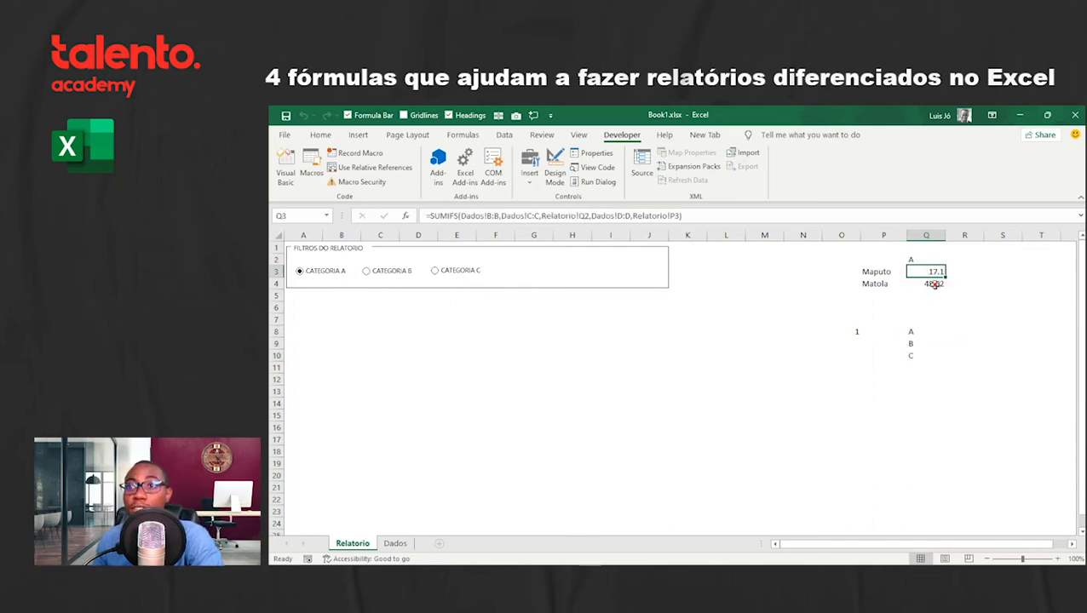
pyautogui.click(910, 259)
pyautogui.click(389, 273)
pyautogui.click(436, 270)
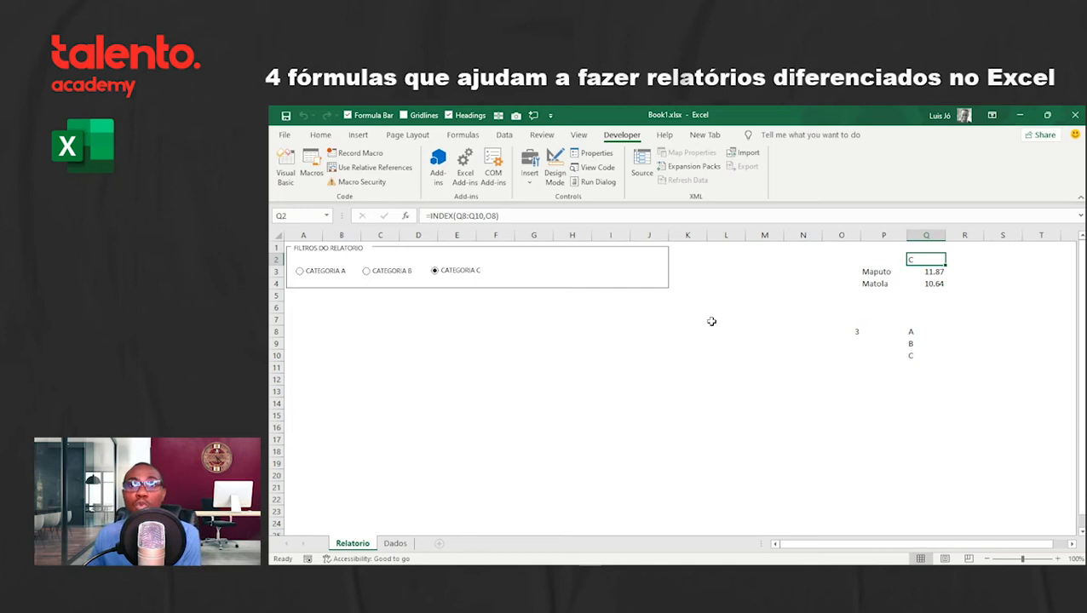
# Step: Select the summary range P2:Q4 on the Relatorio sheet as the source data for a chart
pyautogui.moveTo(881, 259); pyautogui.dragTo(928, 284)
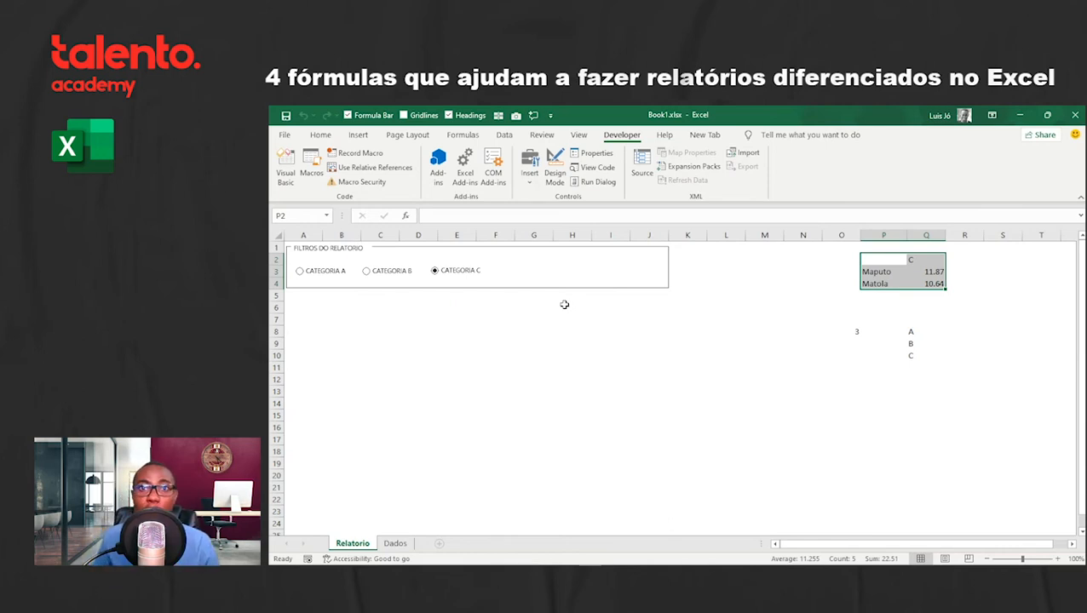
pyautogui.click(563, 304)
pyautogui.click(320, 136)
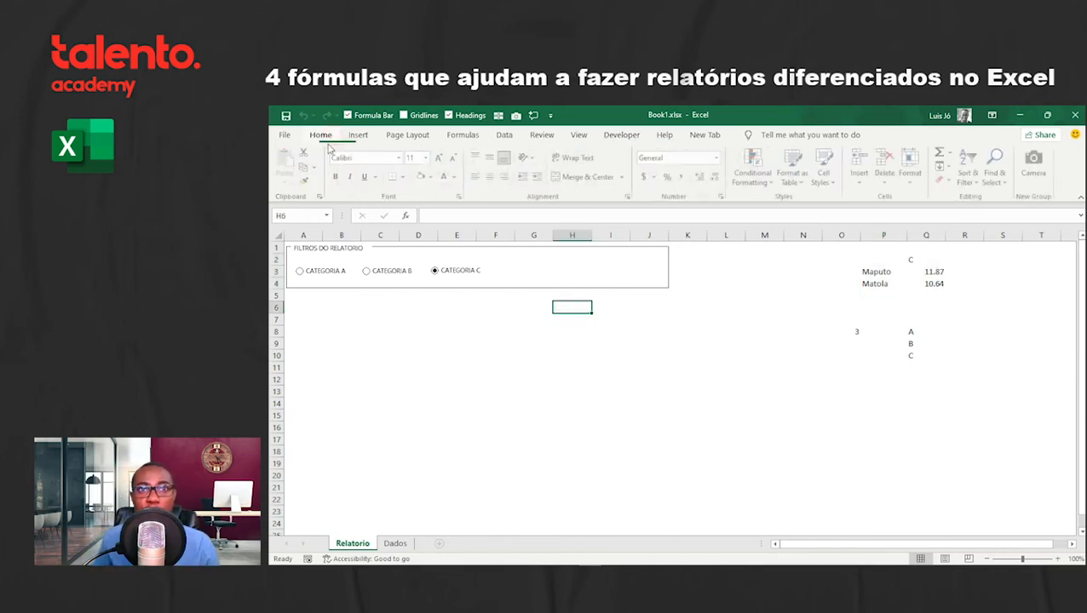
pyautogui.click(358, 135)
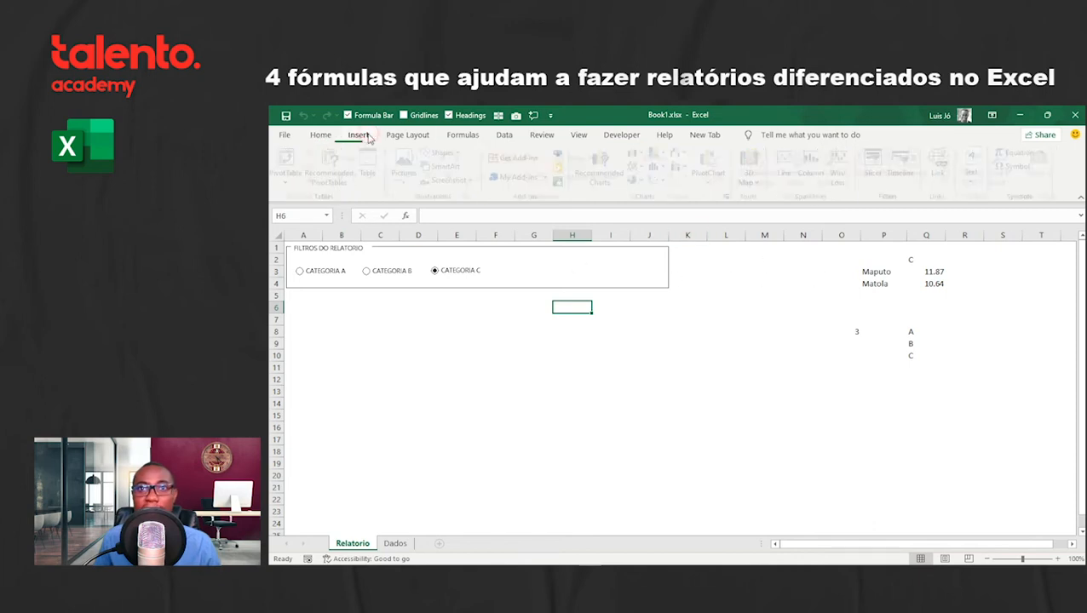
pyautogui.moveTo(879, 259); pyautogui.dragTo(927, 284)
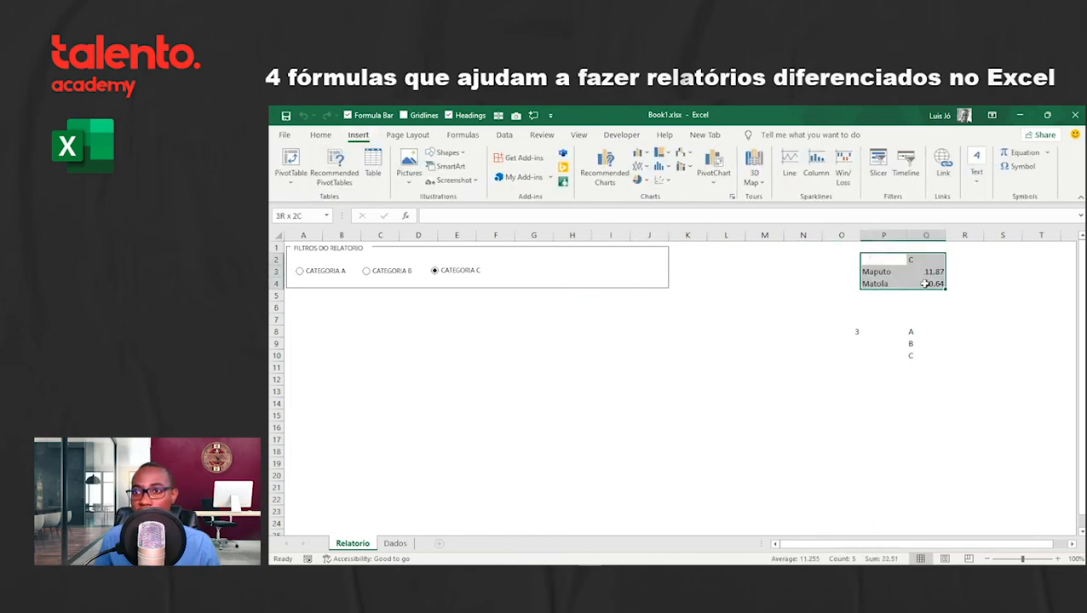
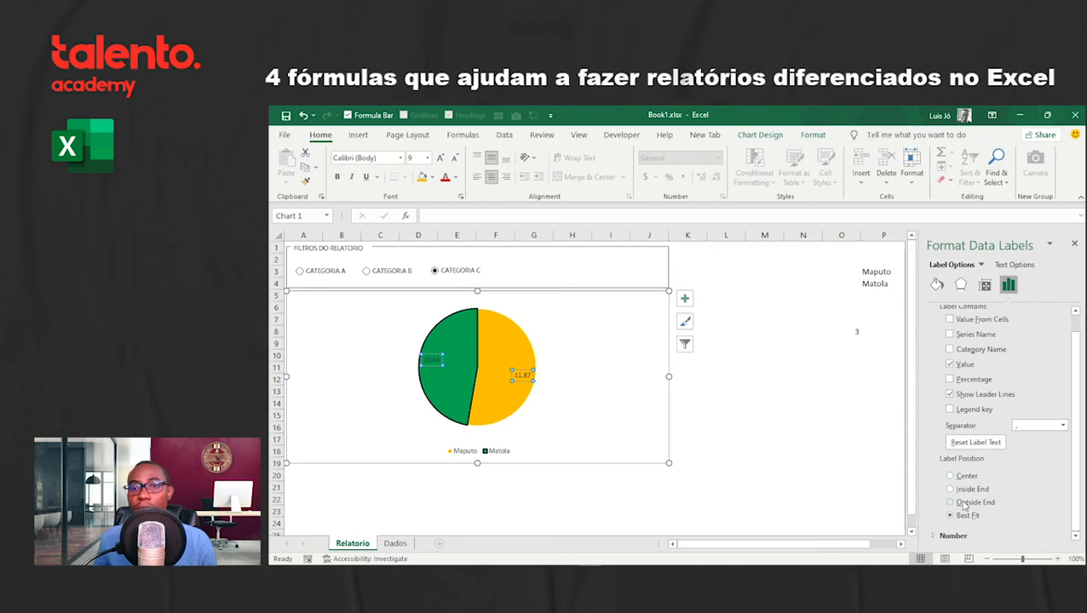
# Step: Position the pie chart's data labels at Outside End and enlarge their font by three increments
pyautogui.click(1074, 244)
pyautogui.click(792, 322)
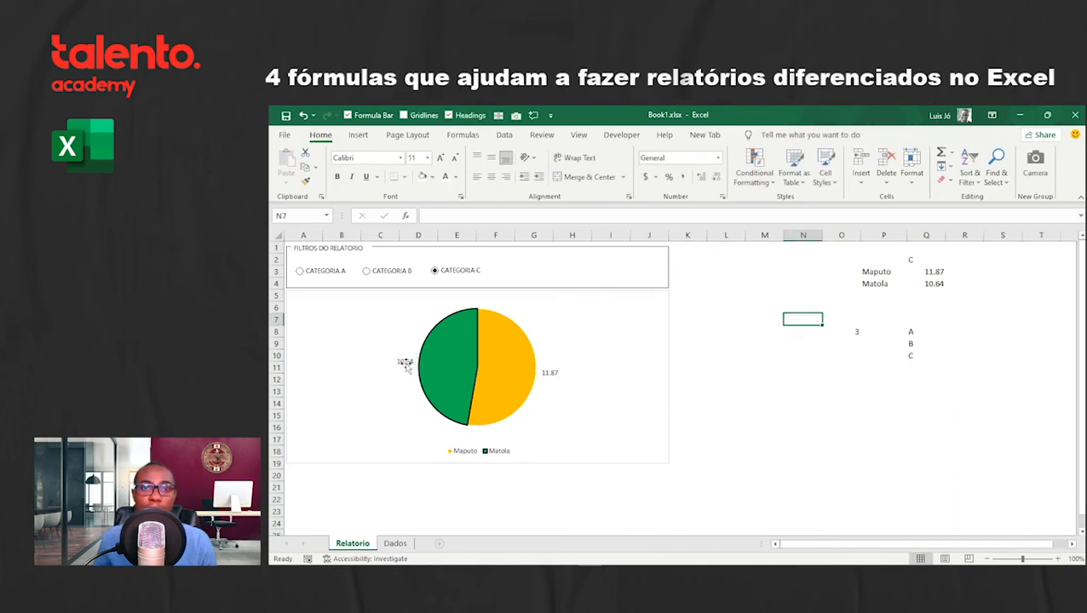
pyautogui.click(403, 361)
pyautogui.click(441, 159)
pyautogui.click(440, 158)
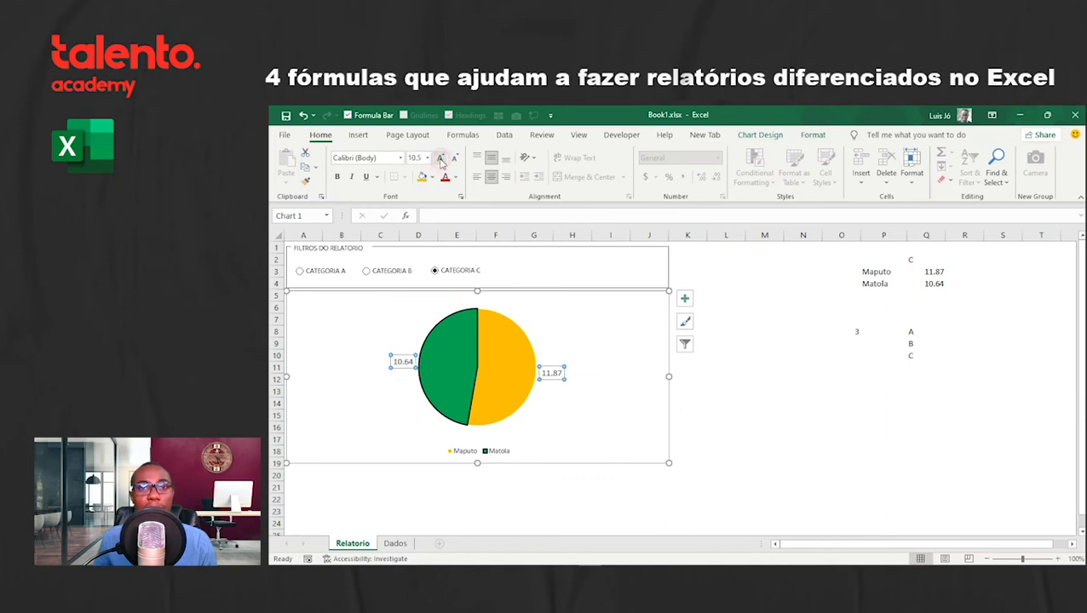
pyautogui.click(440, 158)
pyautogui.click(727, 418)
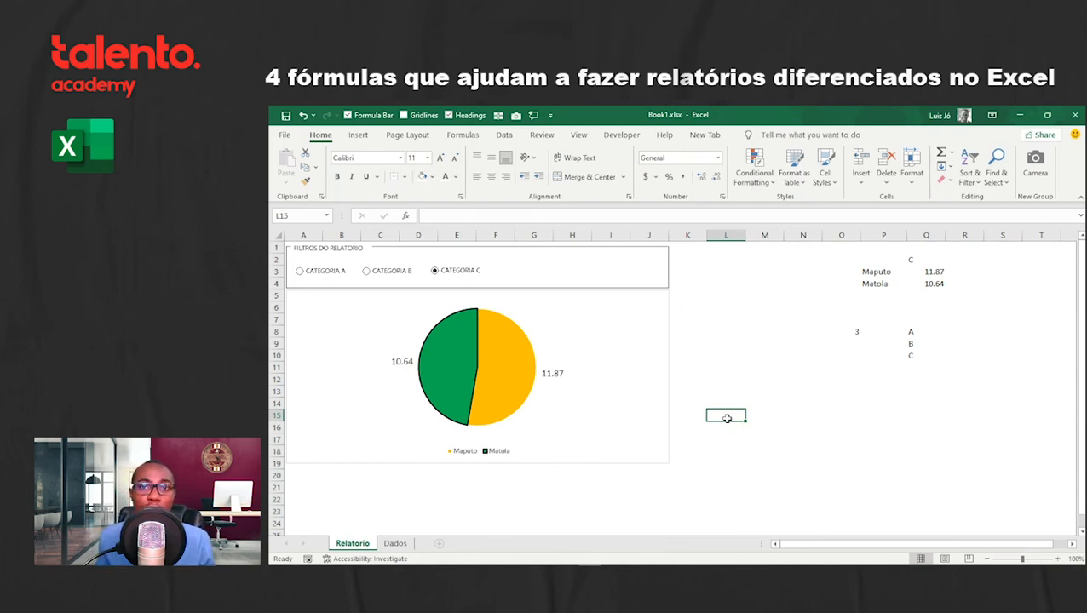
# Step: Apply the Automatic shape outline to the pie chart's chart area
pyautogui.click(587, 292)
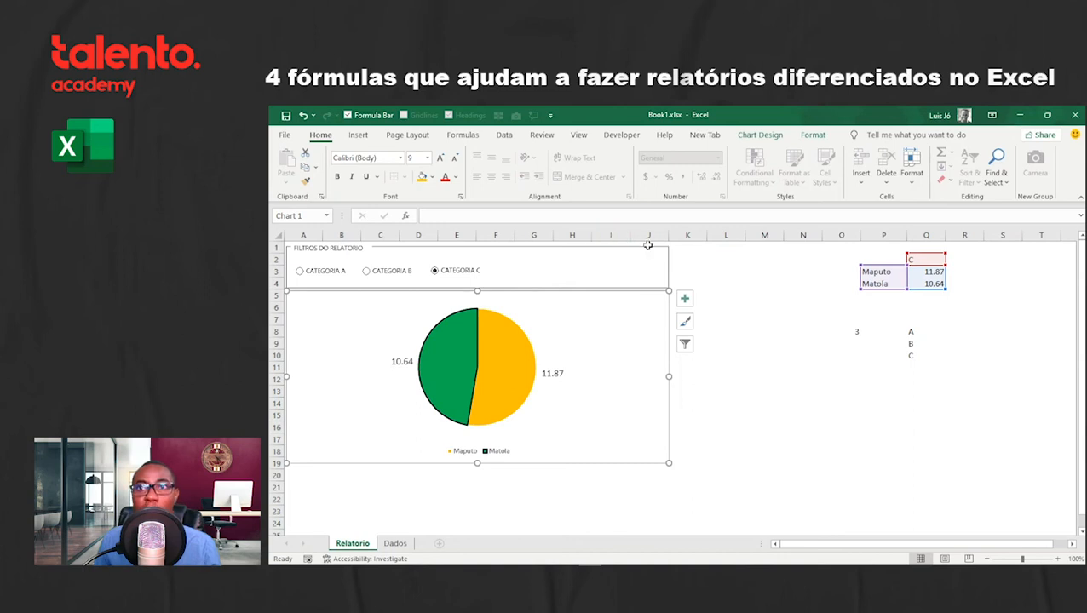
pyautogui.click(764, 307)
pyautogui.click(656, 294)
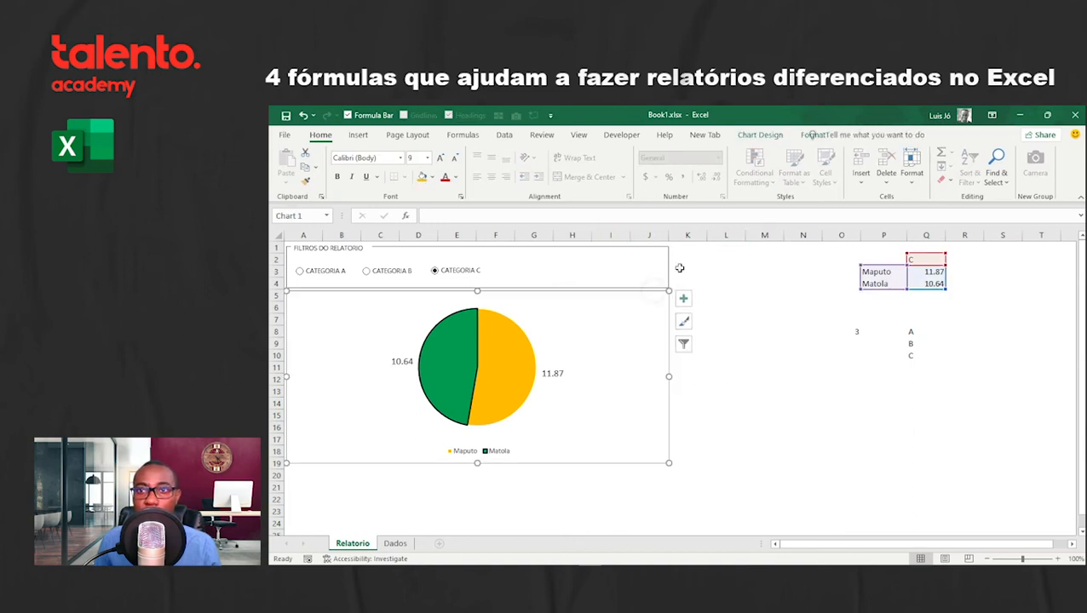
pyautogui.click(809, 135)
pyautogui.click(603, 168)
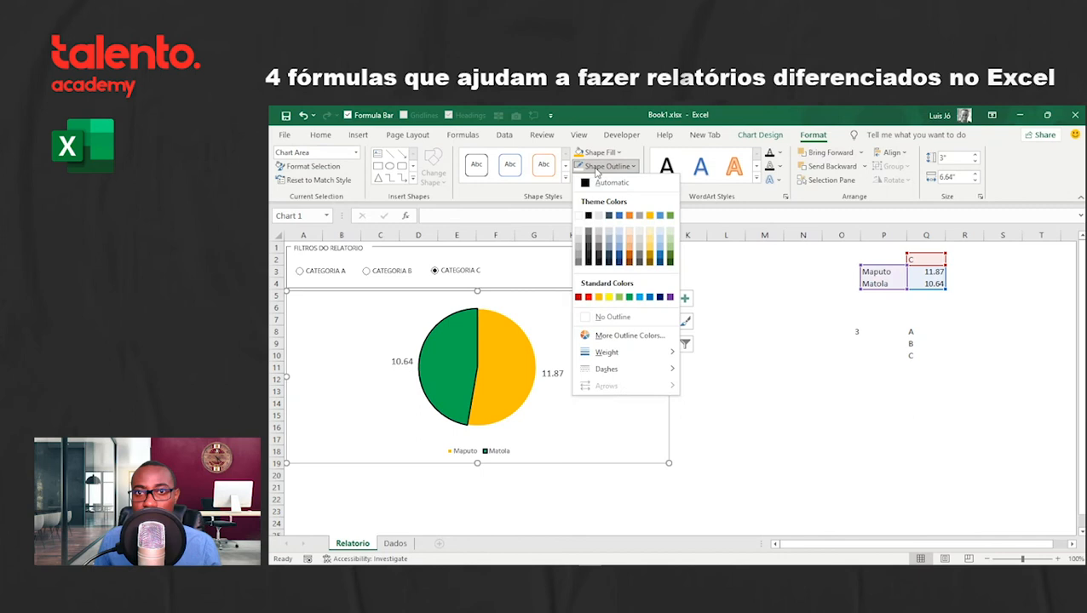
pyautogui.click(607, 179)
pyautogui.click(764, 329)
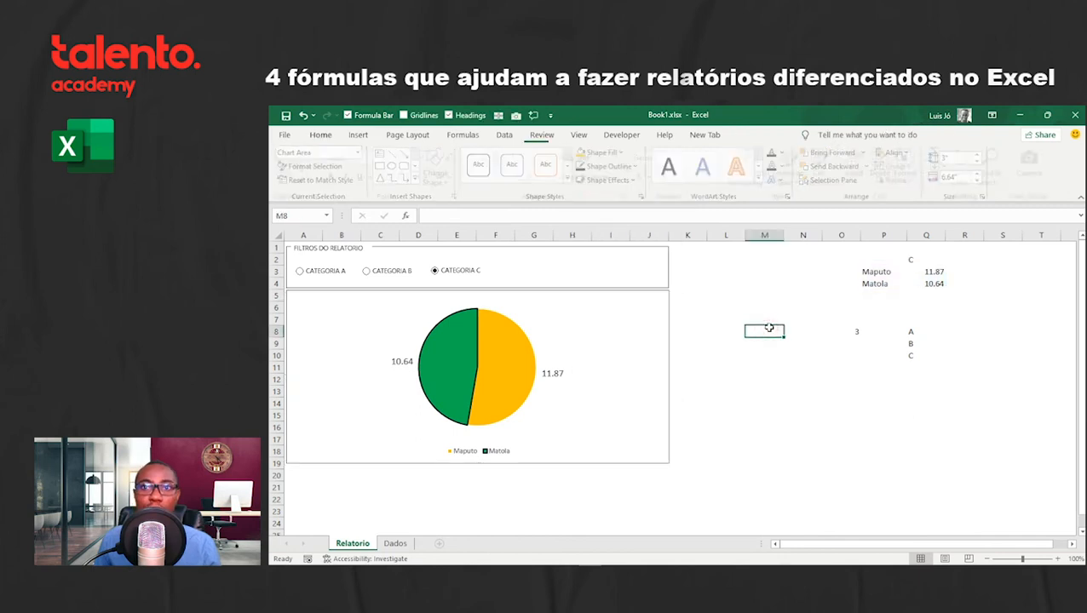
pyautogui.click(662, 313)
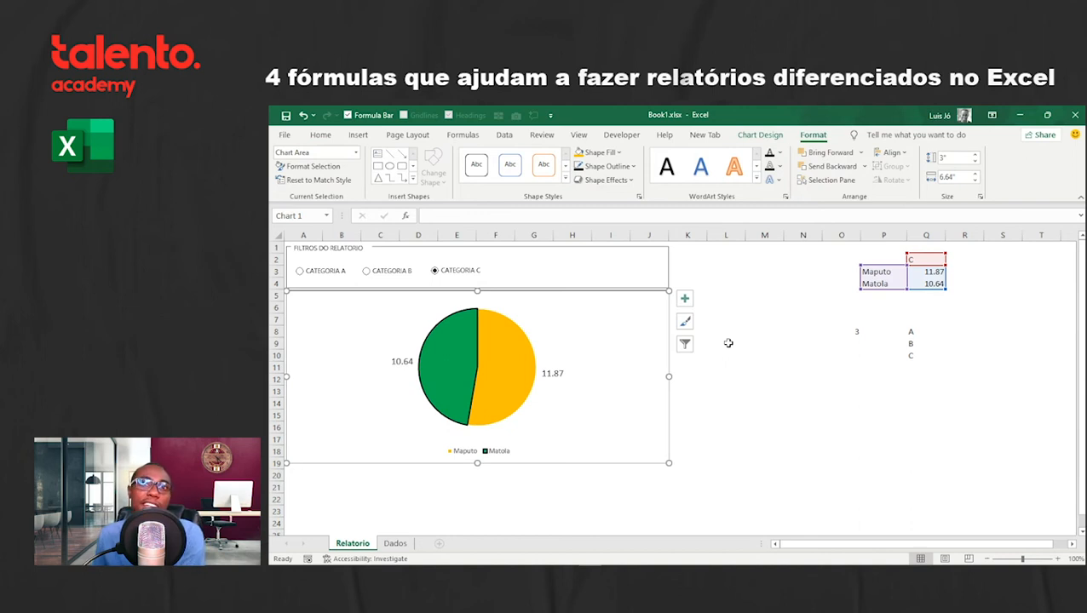
pyautogui.click(764, 330)
# Step: Switch among the Categoria A, B and C options to examine how the pie chart responds to each selection
pyautogui.click(622, 135)
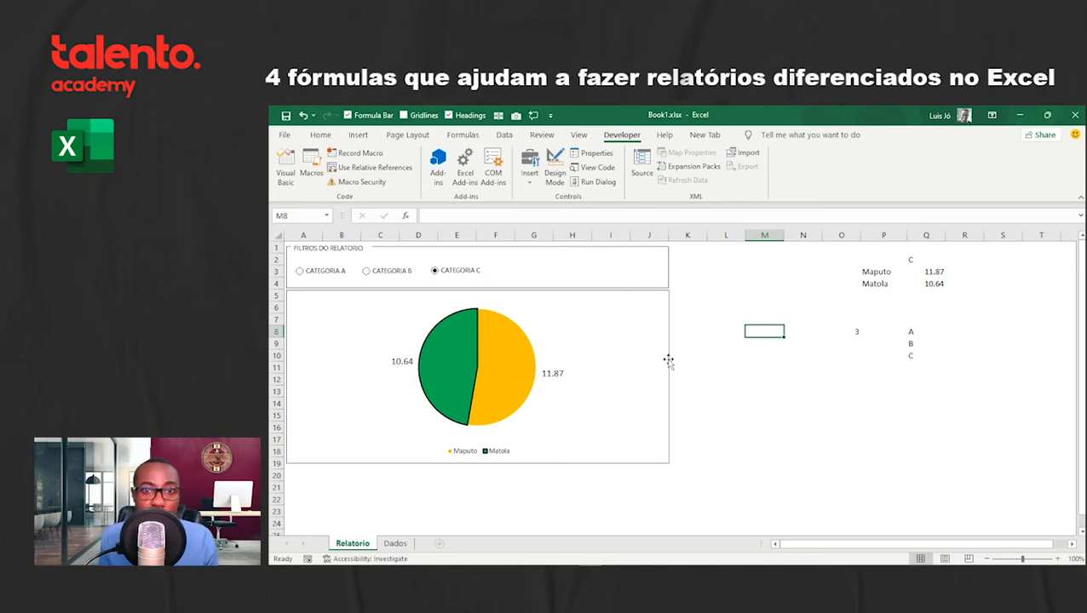
pyautogui.click(377, 272)
pyautogui.click(447, 270)
pyautogui.click(328, 276)
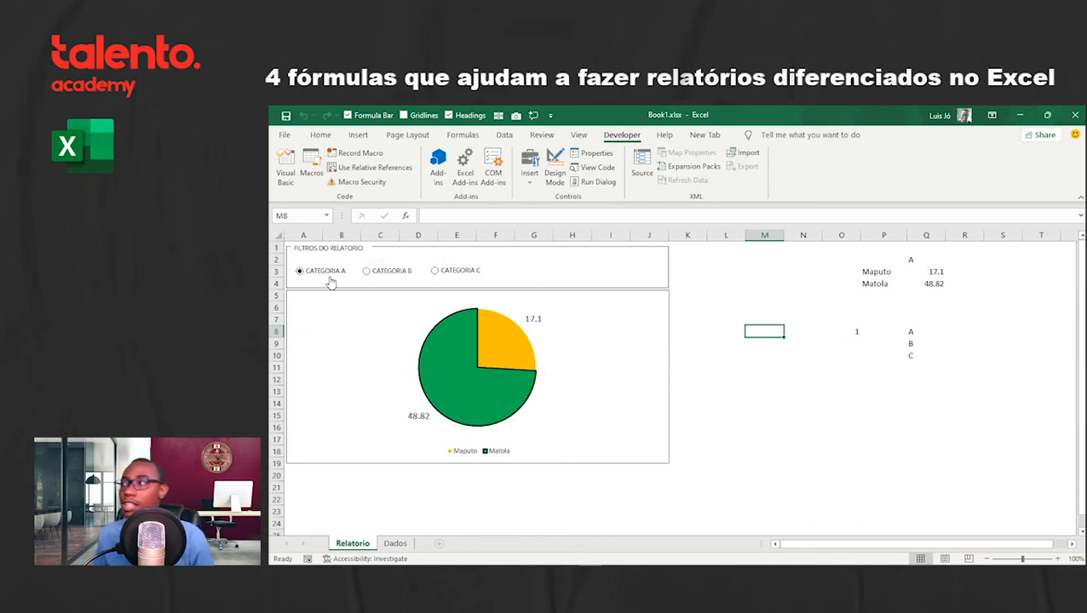
pyautogui.click(389, 274)
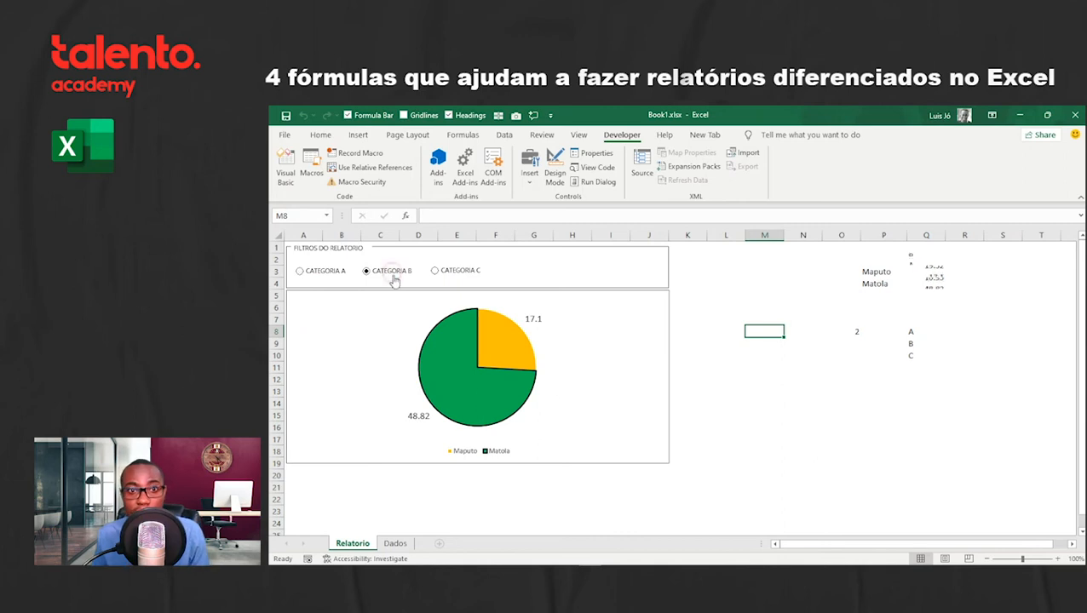
pyautogui.click(444, 275)
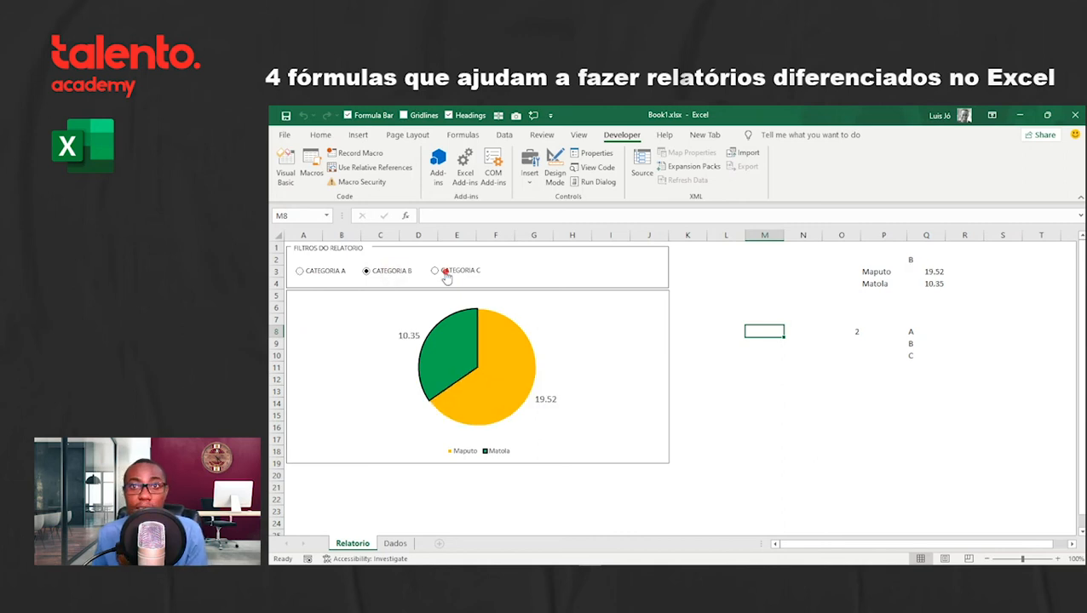
pyautogui.click(397, 276)
pyautogui.click(343, 274)
pyautogui.click(375, 273)
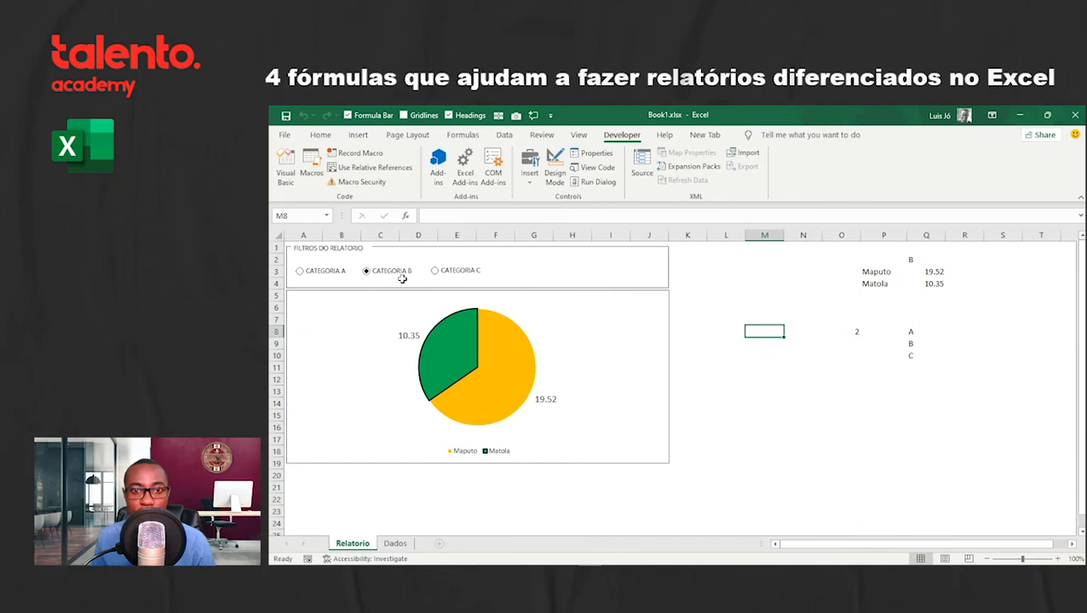
pyautogui.click(435, 272)
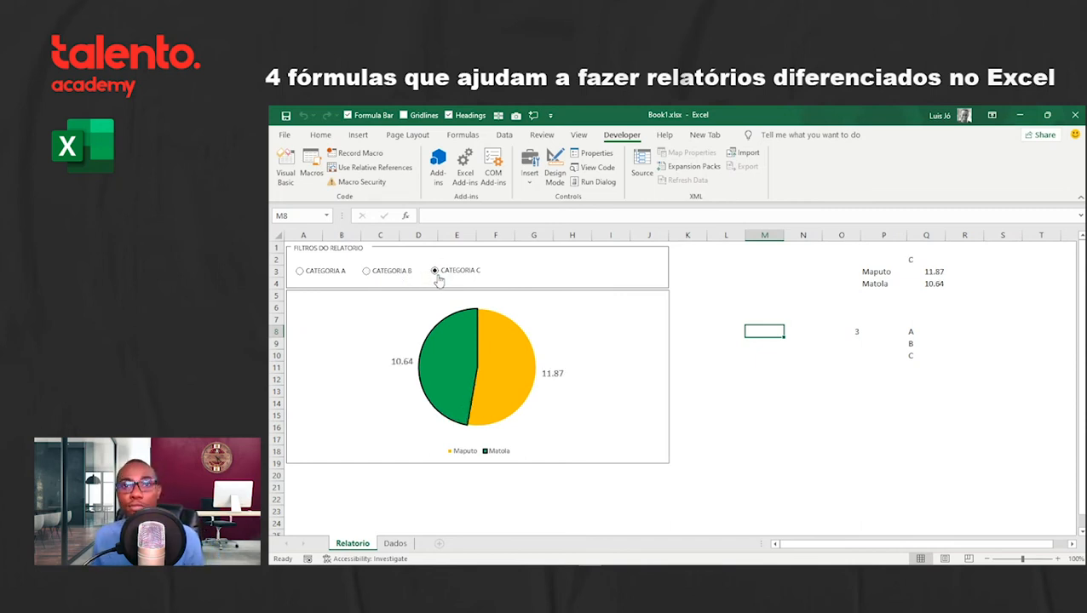
# Step: Enter the text VER AREA SELECIONA in cell G3 and choose the Categoria B option
pyautogui.click(541, 274)
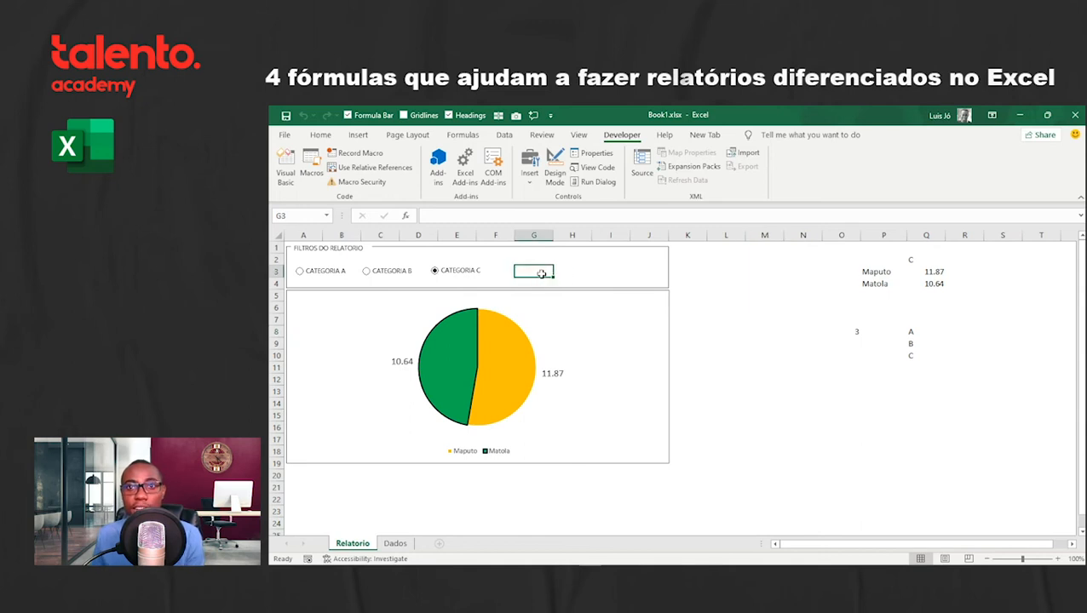
pyautogui.write('V')
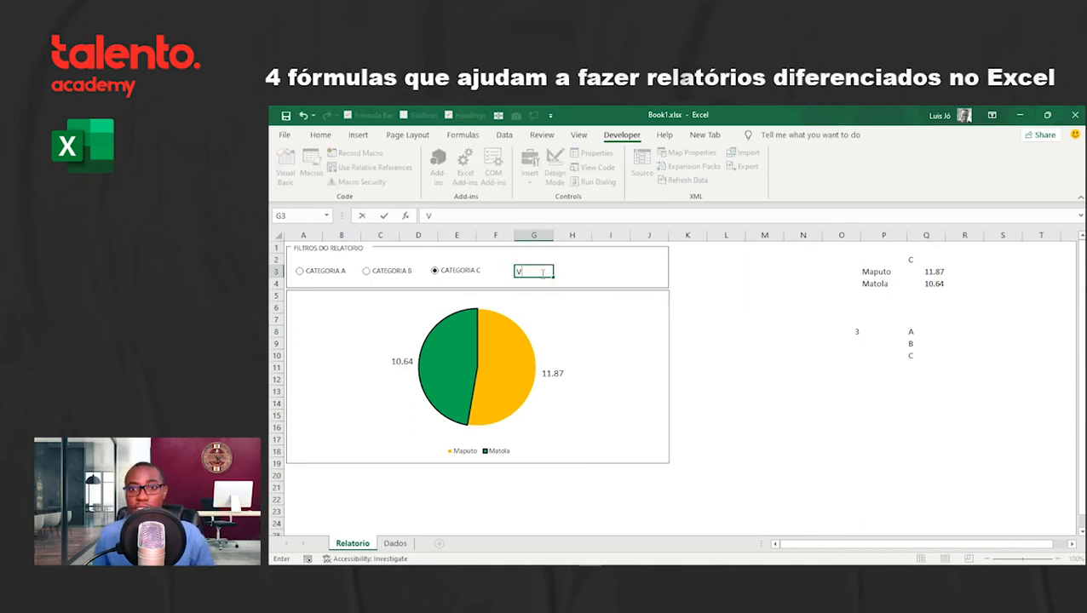
pyautogui.write('ER AR')
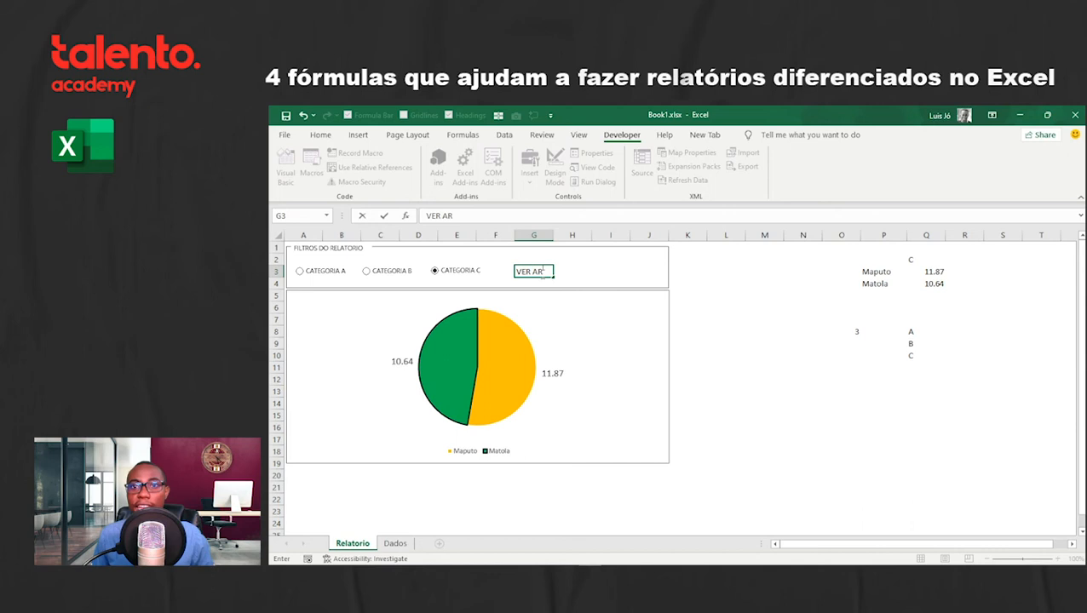
pyautogui.write('EA SELECIONADO')
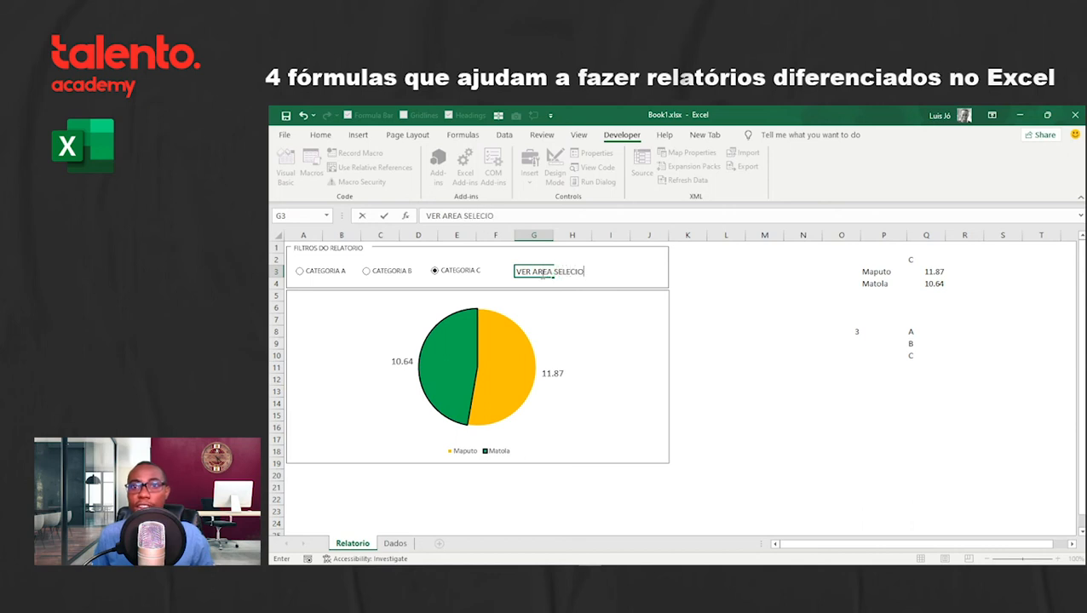
pyautogui.press('BackSpace')
pyautogui.press('BackSpace')
pyautogui.press('BackSpace')
pyautogui.write('J')
pyautogui.press('BackSpace')
pyautogui.write('A')
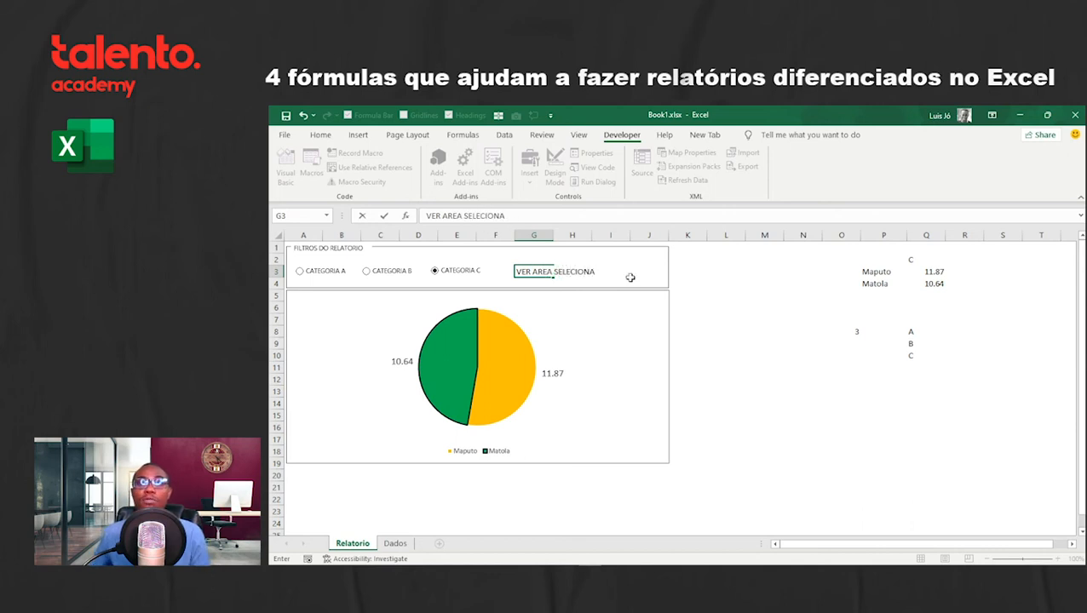
pyautogui.click(686, 284)
pyautogui.click(526, 269)
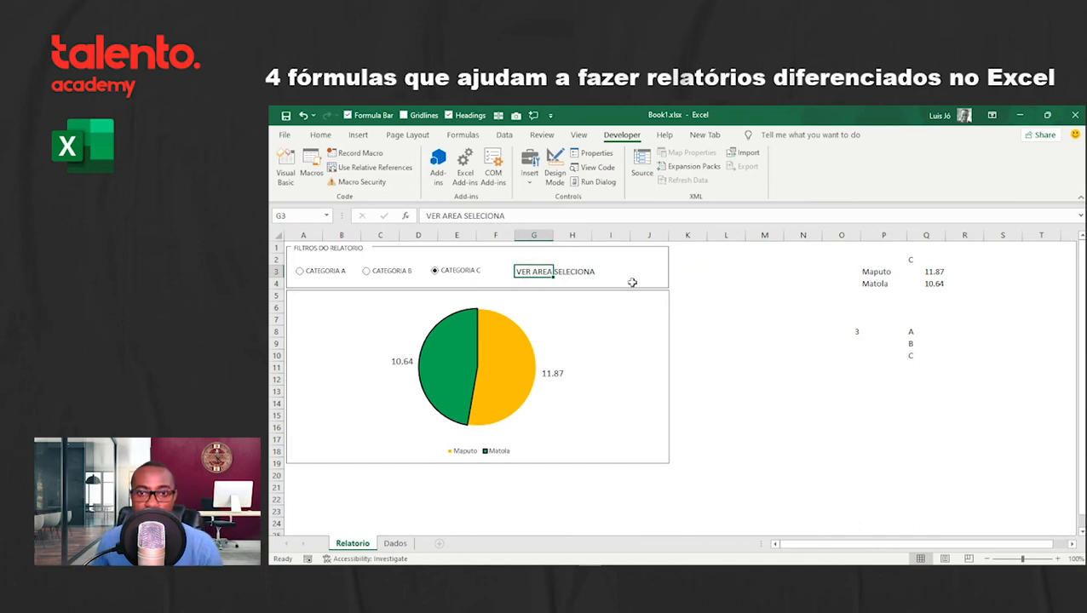
pyautogui.click(393, 272)
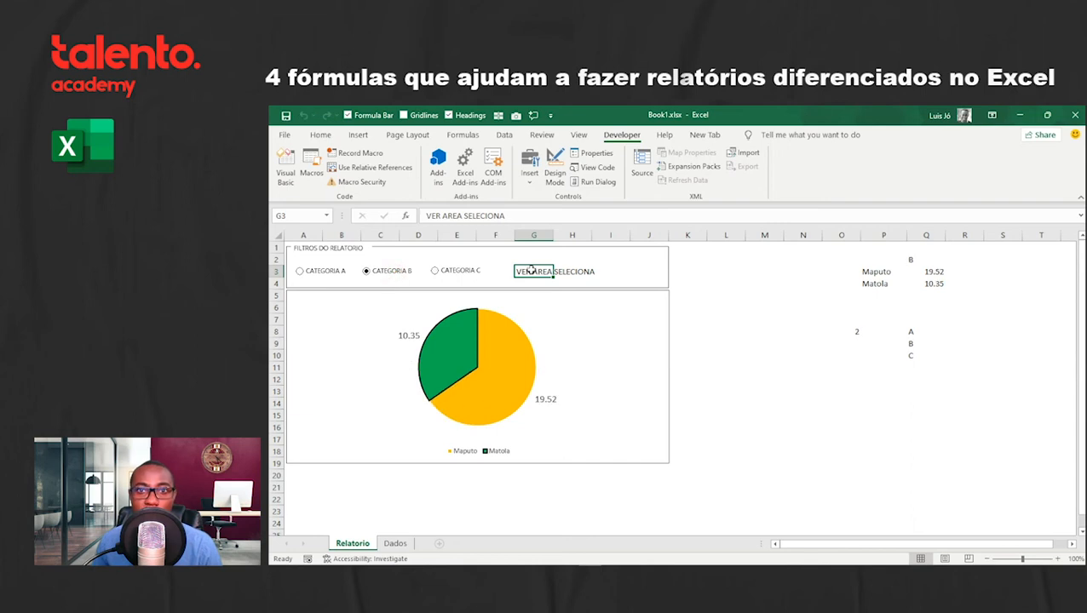
# Step: Review the category B rows on the Dados sheet and clear the text in cell G3 of Relatorio
pyautogui.click(395, 543)
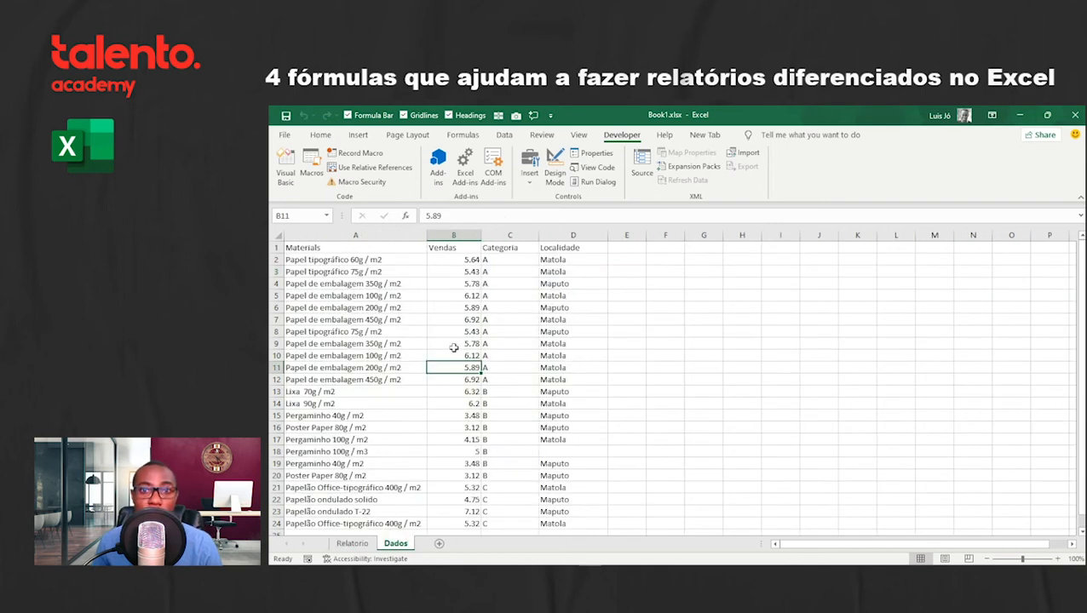
pyautogui.moveTo(360, 390); pyautogui.dragTo(547, 476)
pyautogui.click(354, 544)
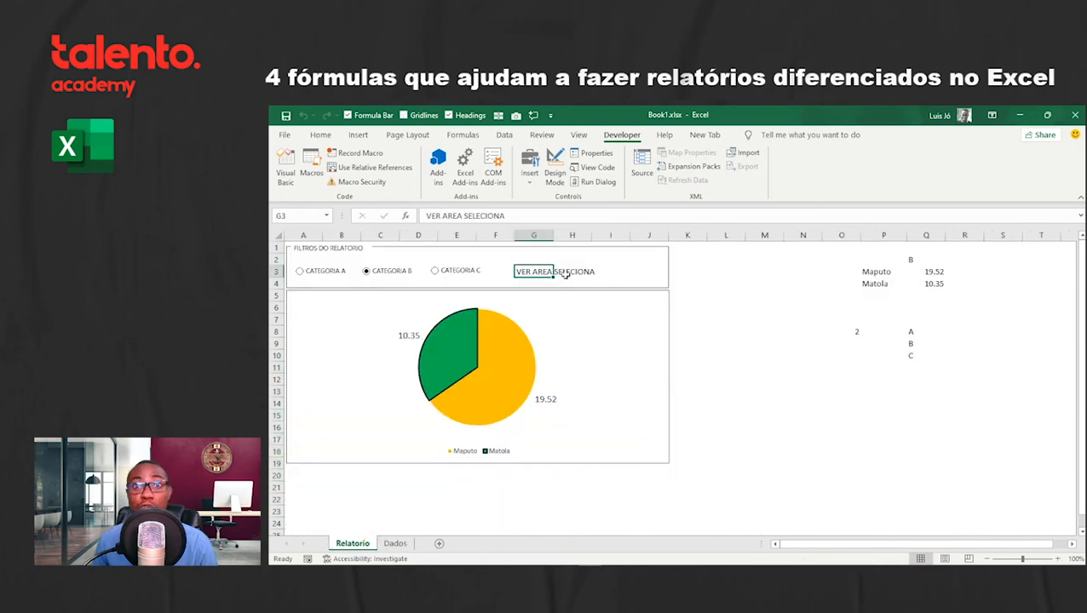
pyautogui.press('Delete')
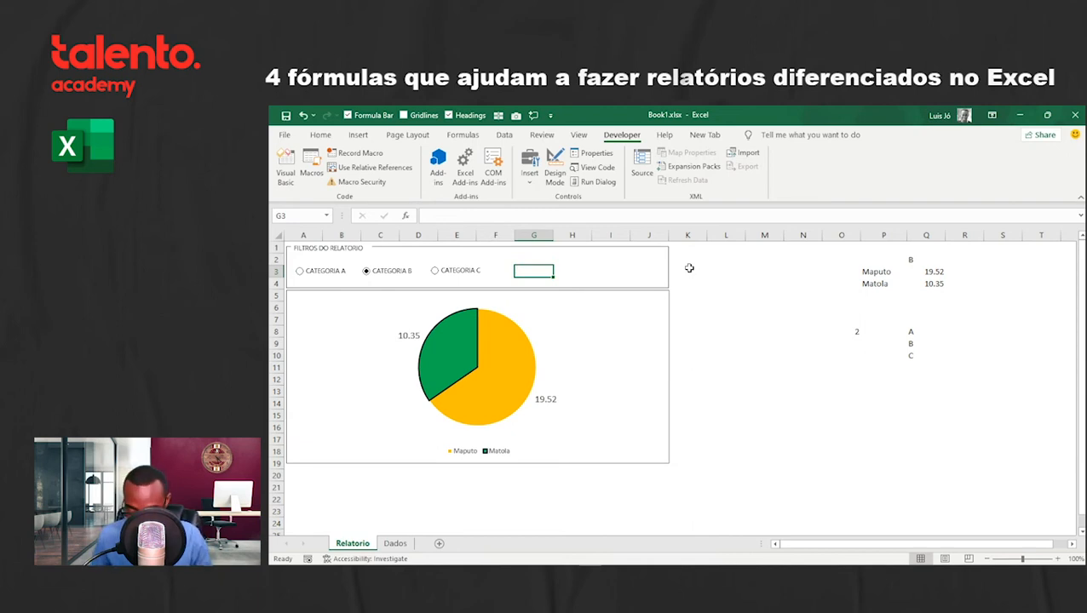
# Step: Start a HYPERLINK formula in cell G3 with the range Dados!A13:D20 as its link location
pyautogui.write('=HY')
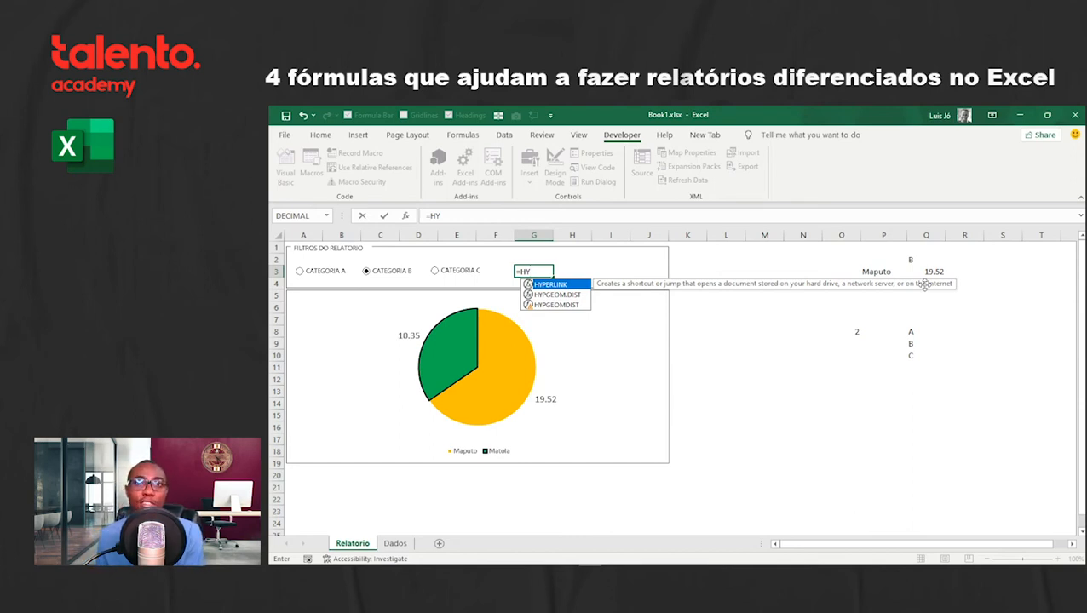
pyautogui.press('Tab')
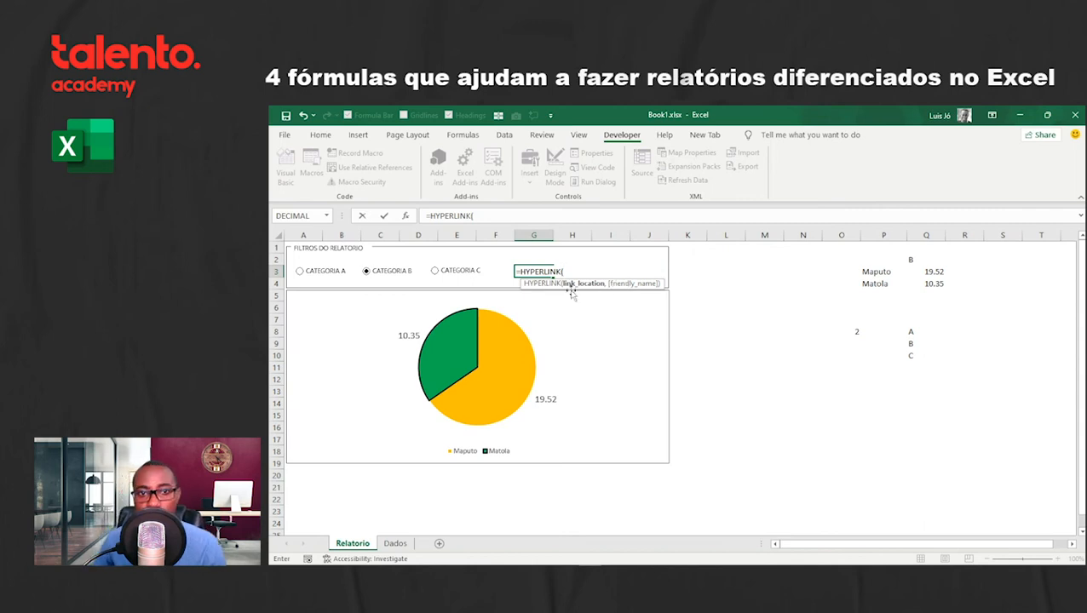
pyautogui.click(395, 543)
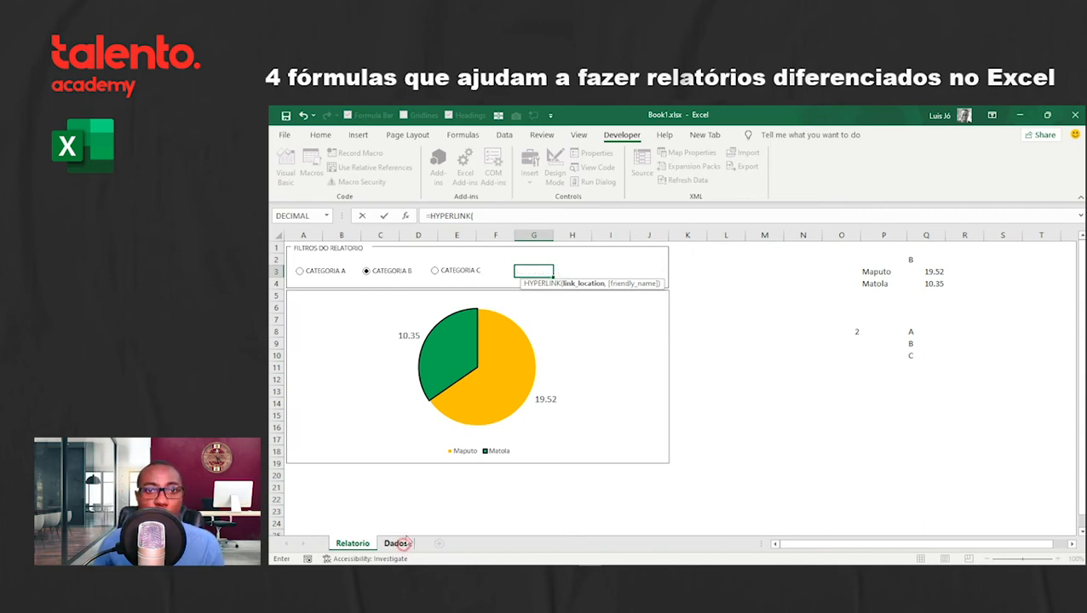
pyautogui.moveTo(329, 392); pyautogui.dragTo(549, 474)
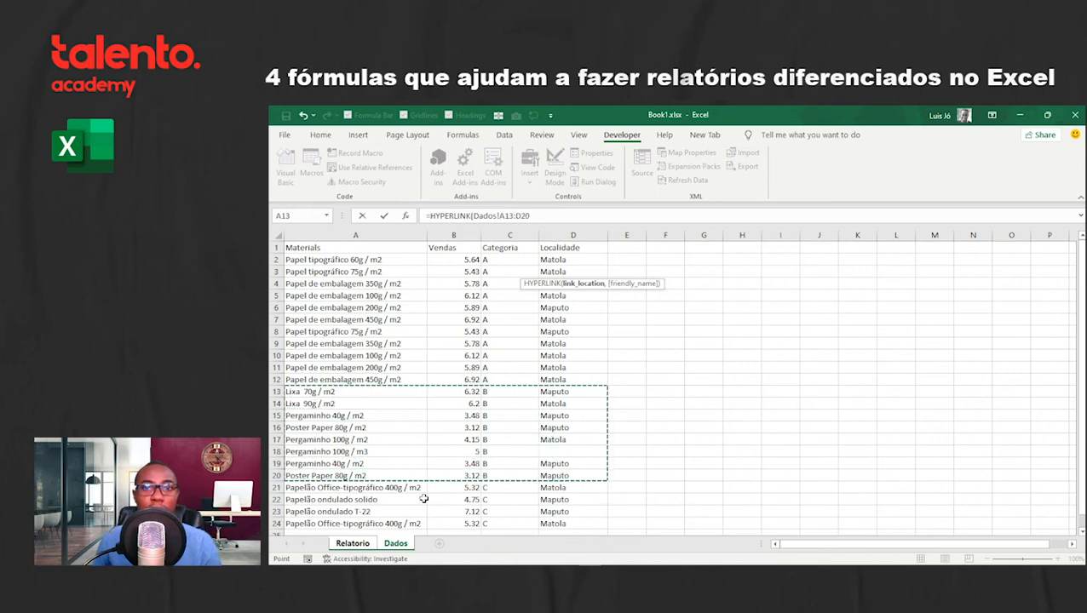
pyautogui.write(',')
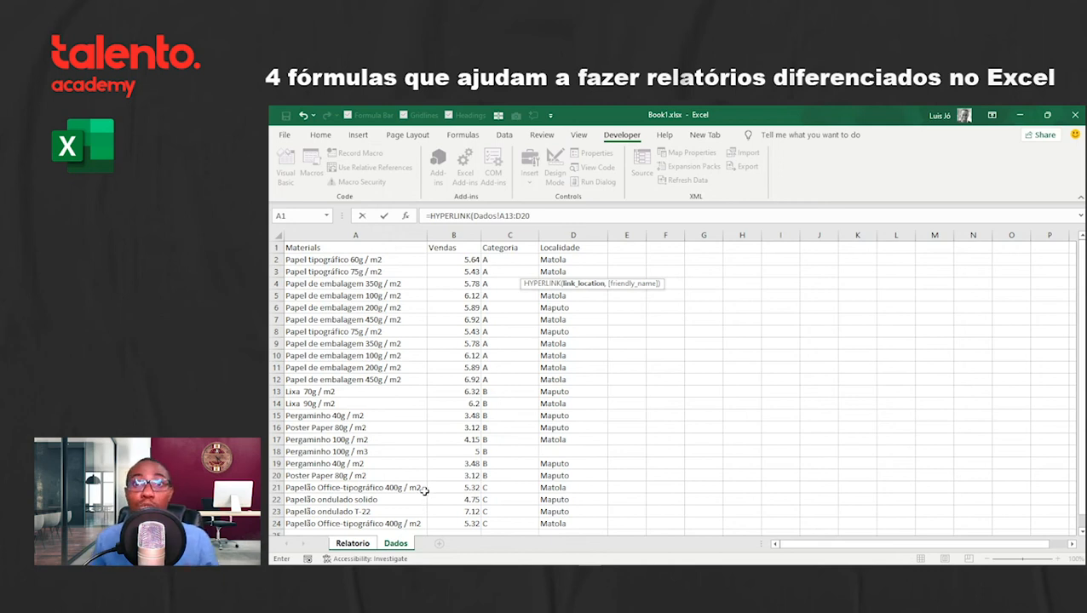
pyautogui.click(554, 218)
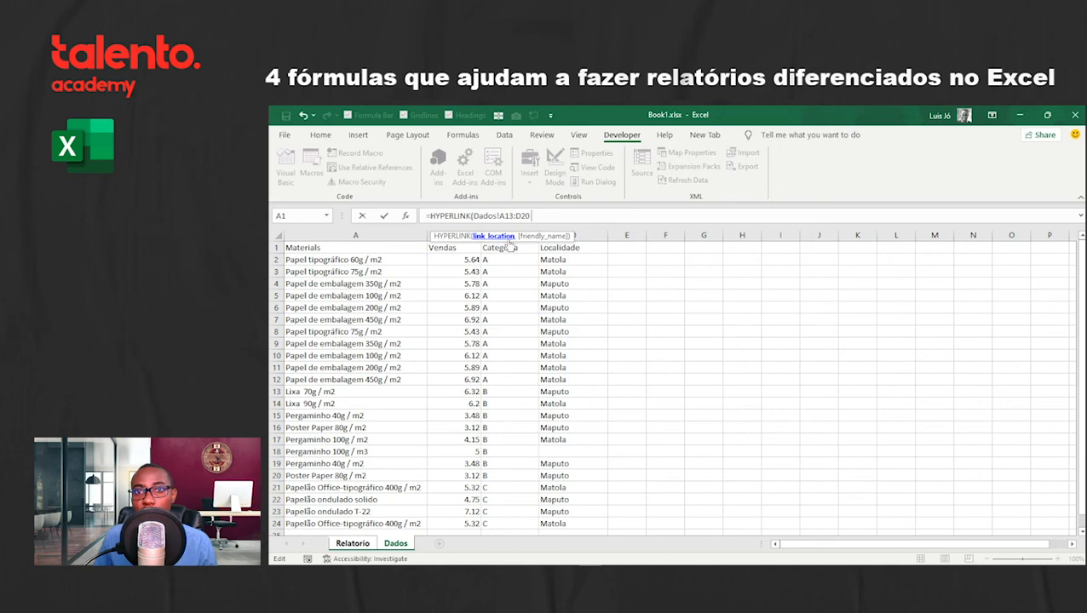
pyautogui.write(',')
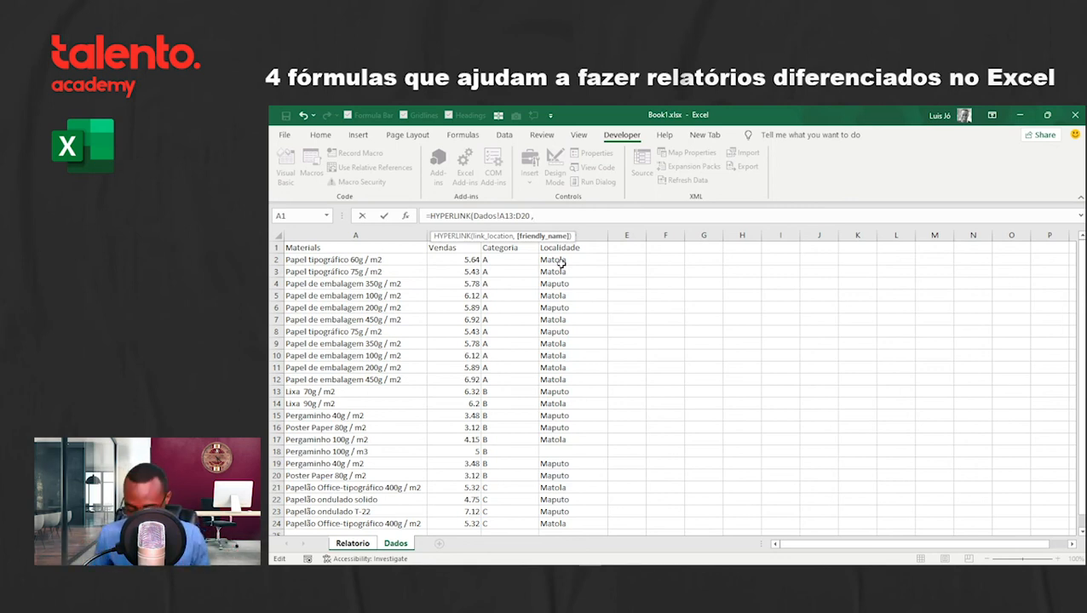
# Step: Give the G3 HYPERLINK formula the friendly name "CLIQUE AQUI PARA VER DADOS" and commit it
pyautogui.write('v')
pyautogui.write('DADOS"')
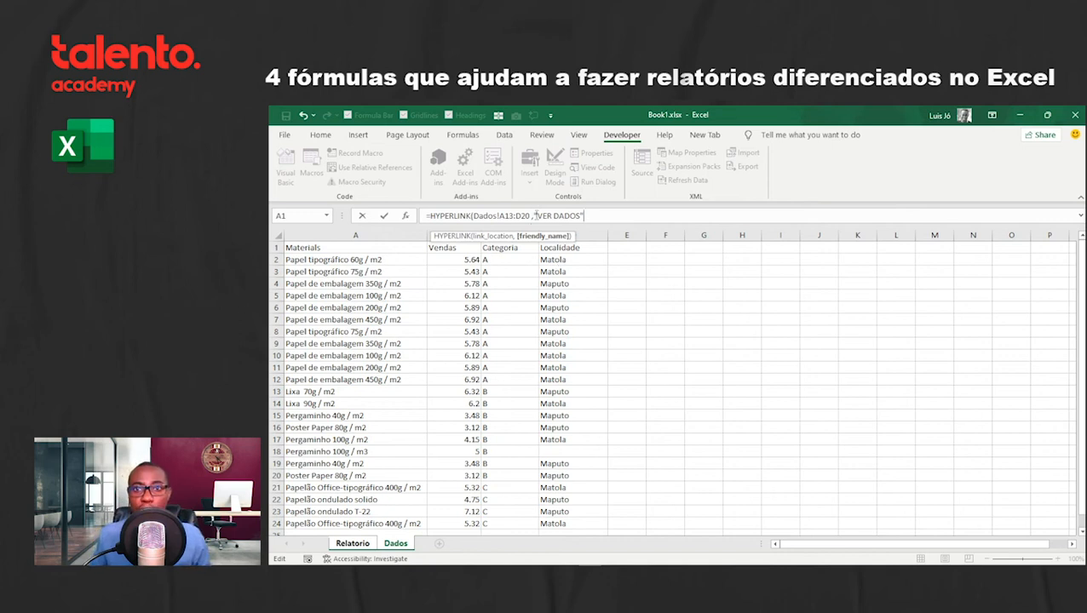
pyautogui.click(536, 216)
pyautogui.write('CLIQUE AQUI PARA')
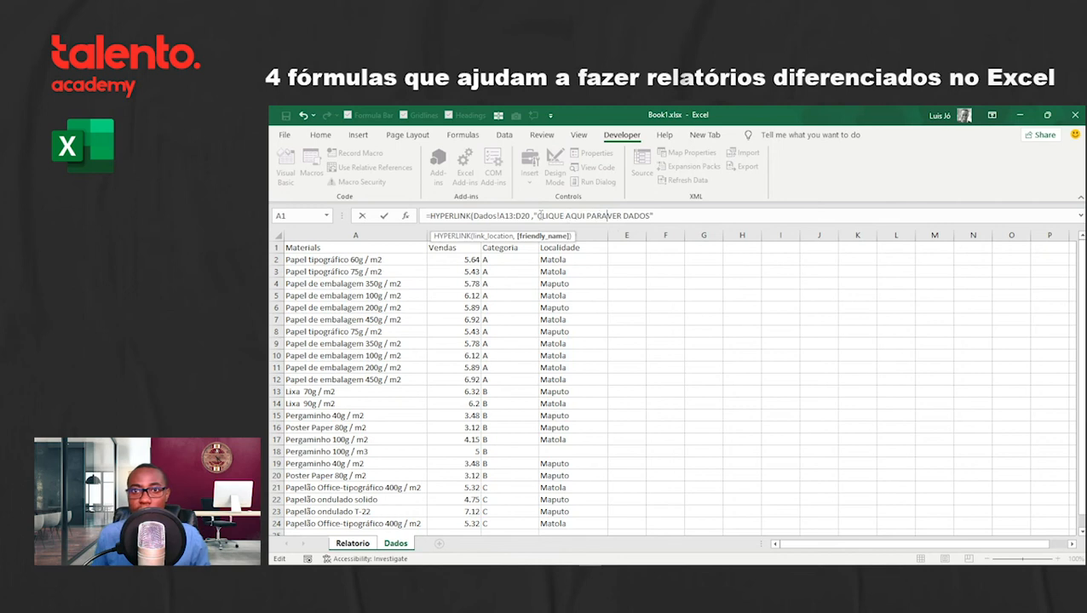
pyautogui.press('Return')
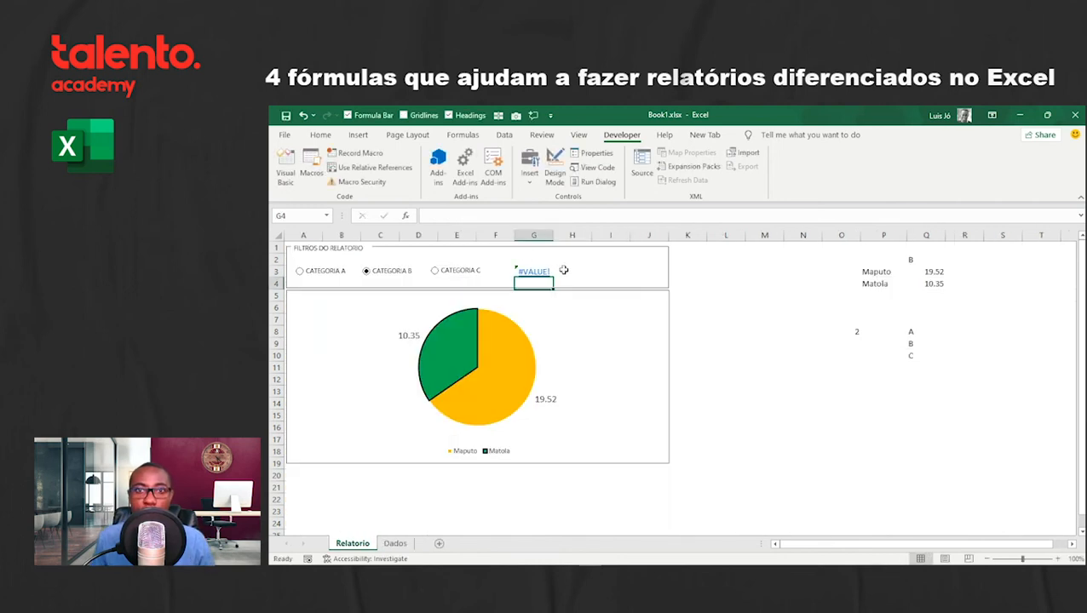
pyautogui.rightClick(562, 269)
pyautogui.press('Escape')
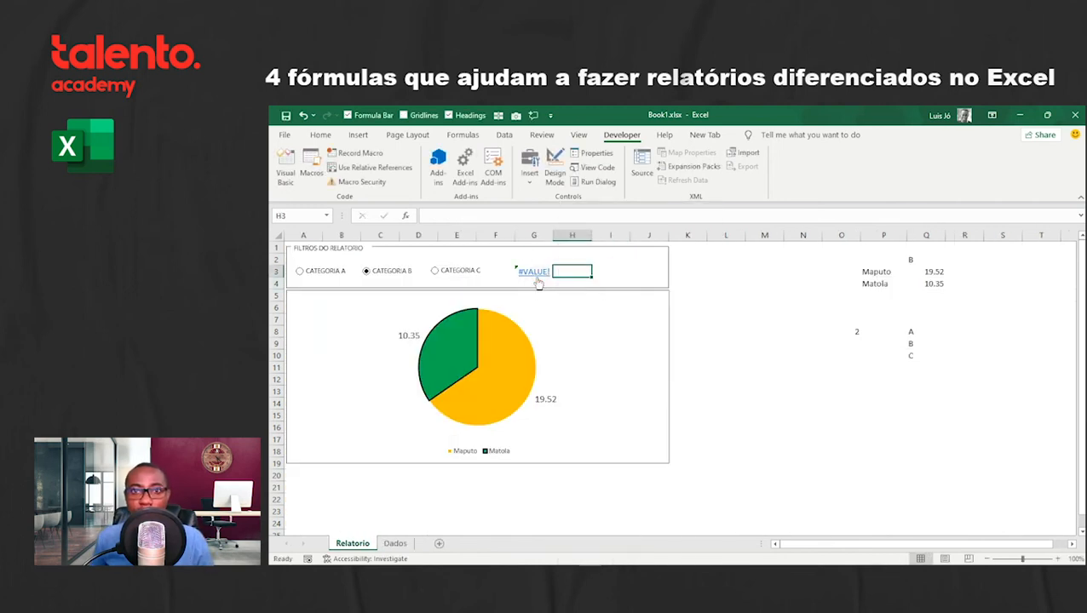
# Step: Change the link location in the G3 HYPERLINK formula to the single cell Dados!B13 and test the link
pyautogui.click(536, 274)
pyautogui.click(531, 216)
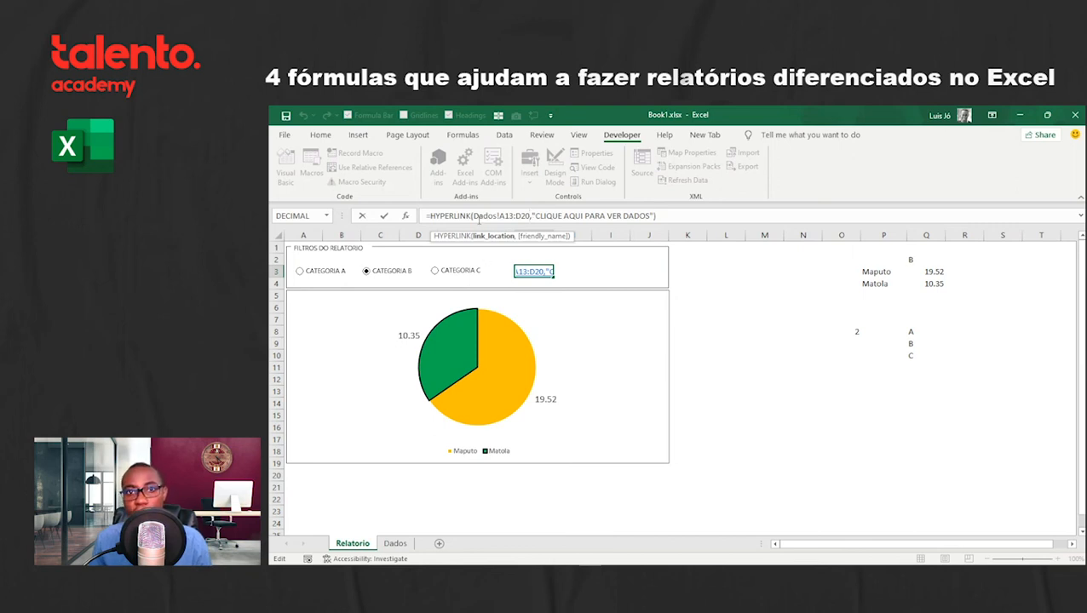
pyautogui.press('BackSpace')
pyautogui.press('BackSpace')
pyautogui.press('BackSpace')
pyautogui.press('BackSpace')
pyautogui.press('BackSpace')
pyautogui.press('BackSpace')
pyautogui.press('BackSpace')
pyautogui.press('BackSpace')
pyautogui.press('BackSpace')
pyautogui.press('BackSpace')
pyautogui.press('BackSpace')
pyautogui.press('BackSpace')
pyautogui.press('BackSpace')
pyautogui.click(395, 544)
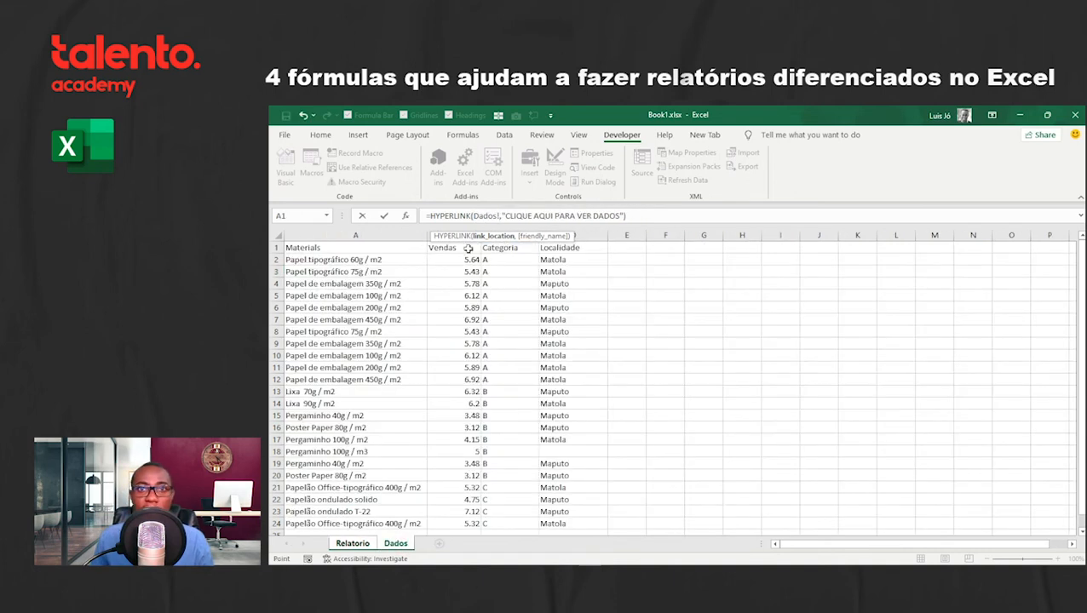
pyautogui.click(463, 393)
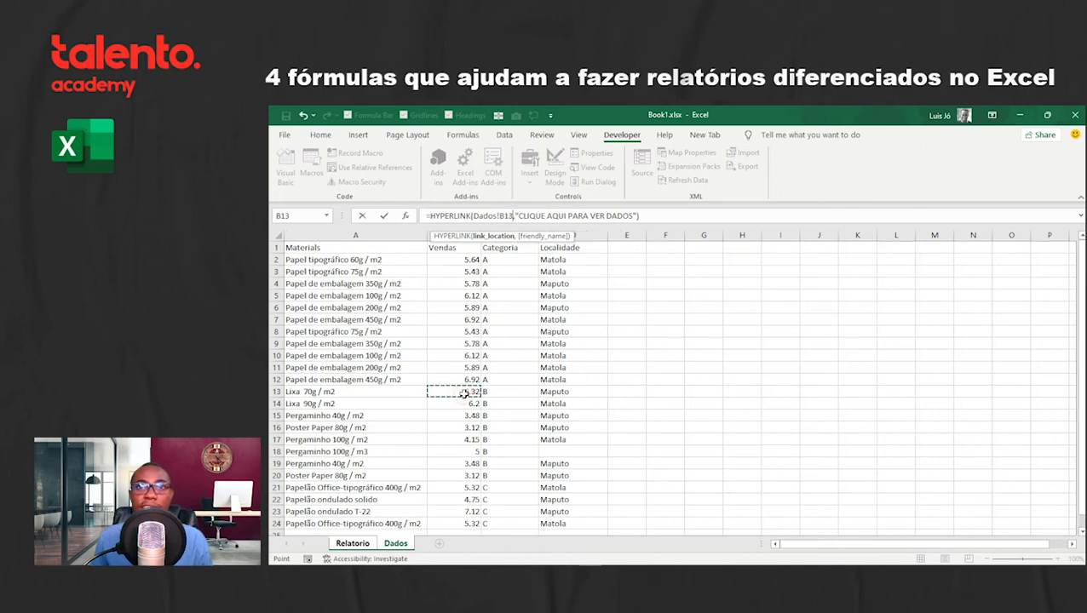
pyautogui.press('Return')
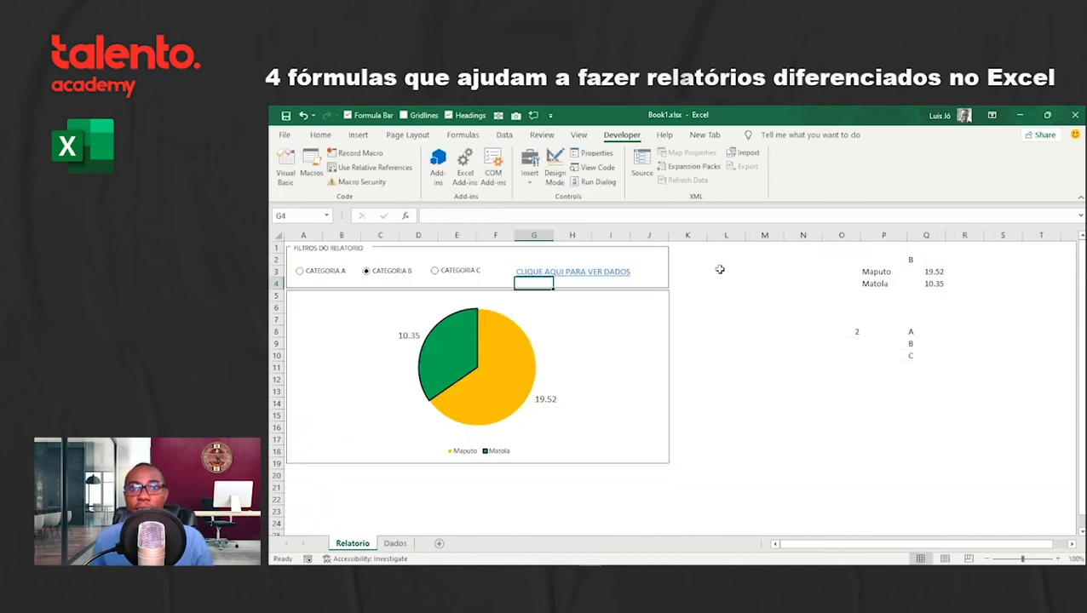
pyautogui.click(531, 272)
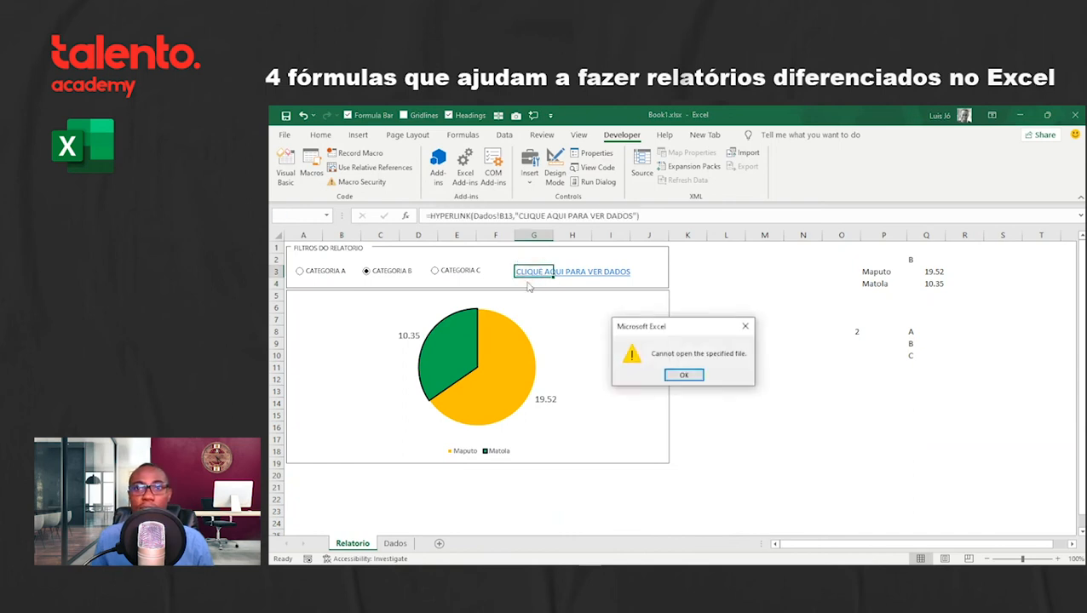
pyautogui.click(685, 376)
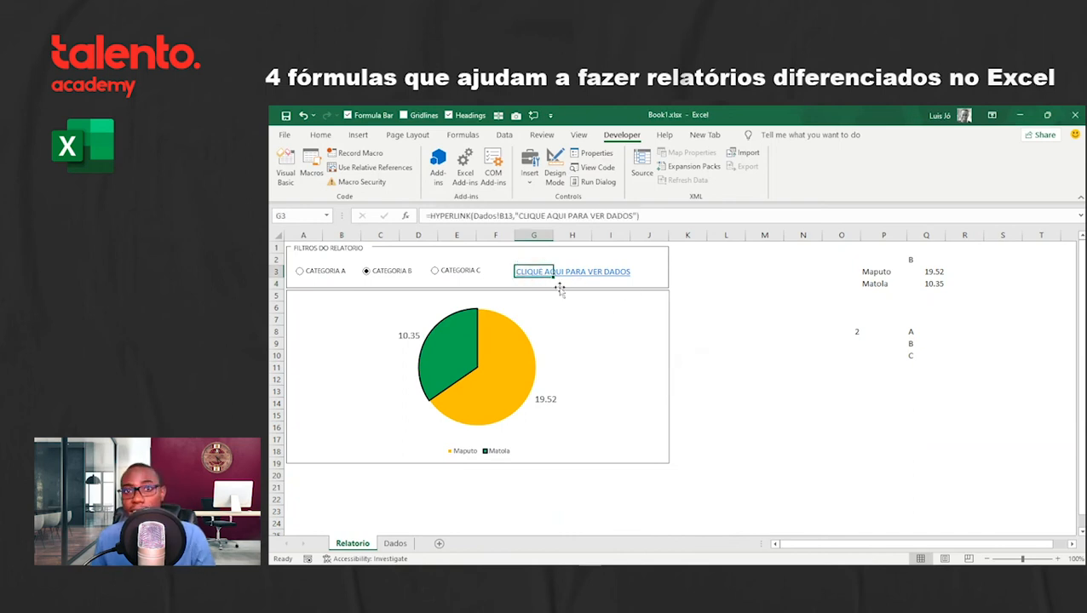
# Step: Enclose the Dados!B13 link location in quotation marks within the G3 HYPERLINK formula
pyautogui.click(475, 215)
pyautogui.write('"')
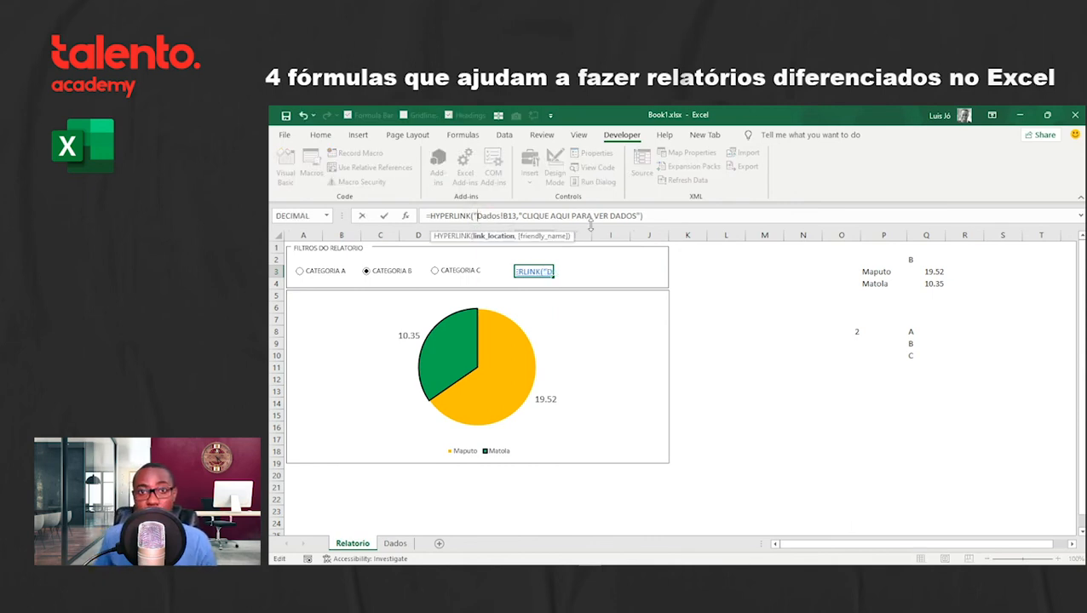
pyautogui.click(518, 215)
pyautogui.write('",')
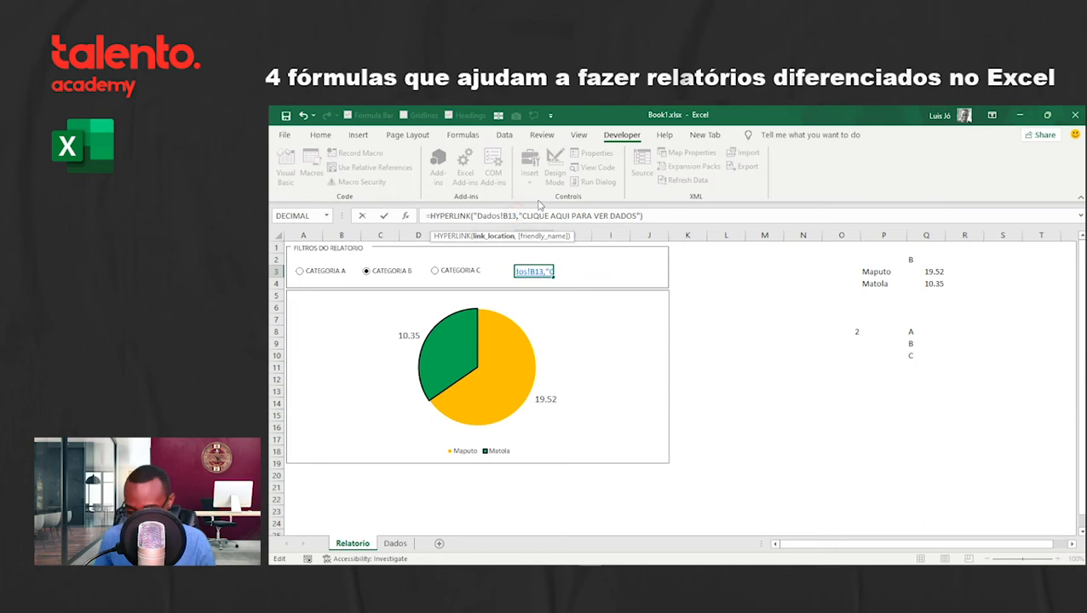
pyautogui.write('"')
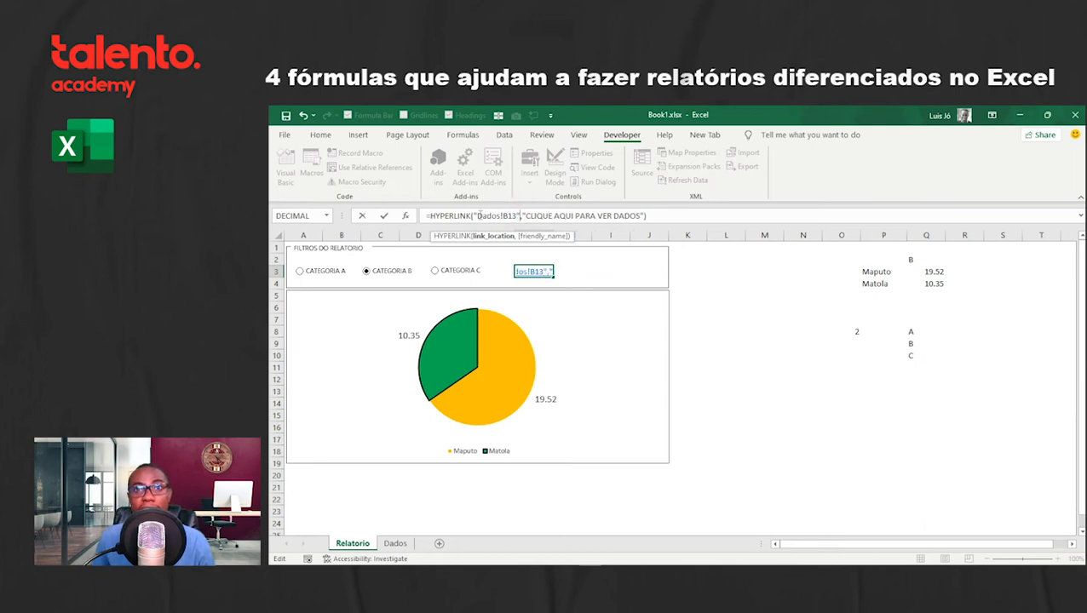
# Step: Prefix the G3 link location with the bracketed workbook name so it reads "[Book1.xlsx]Dados!B13", and commit the formula
pyautogui.click(476, 216)
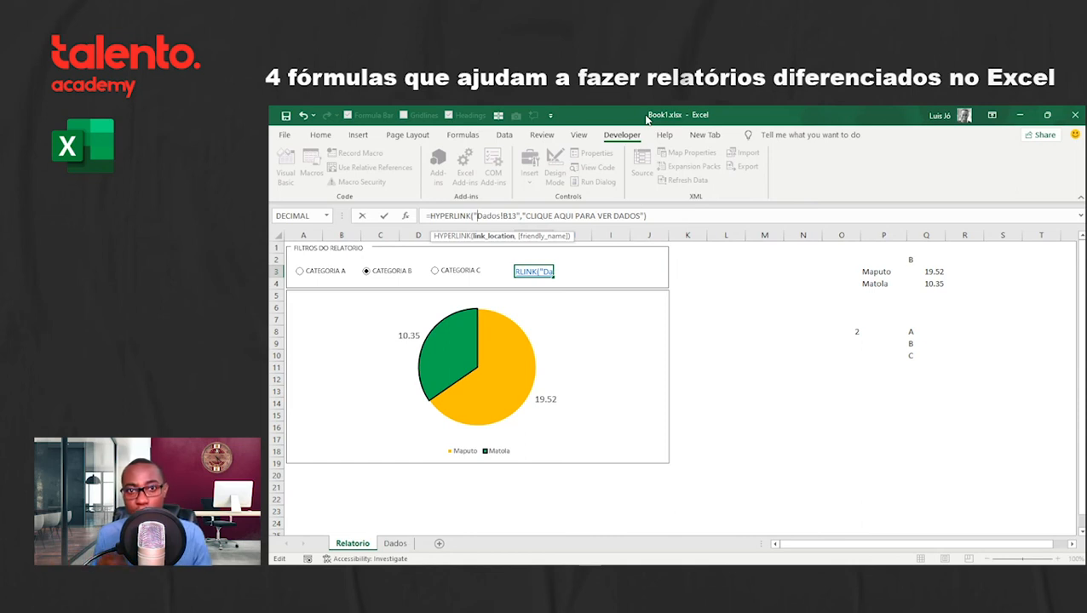
pyautogui.write('#bOOK')
pyautogui.press('BackSpace')
pyautogui.press('BackSpace')
pyautogui.press('BackSpace')
pyautogui.press('BackSpace')
pyautogui.write('Book1')
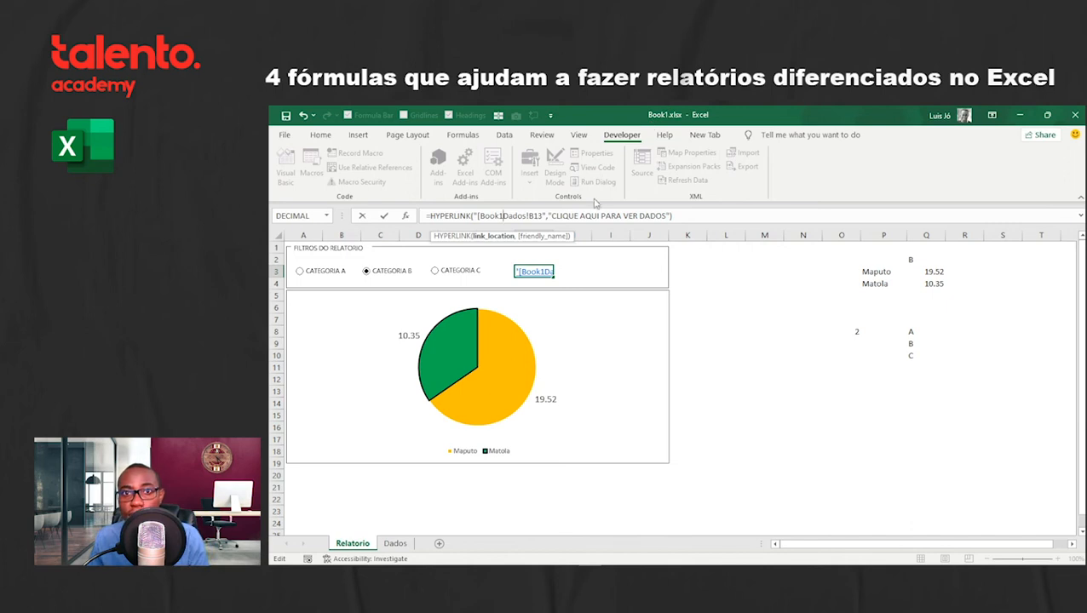
pyautogui.write('.xls')
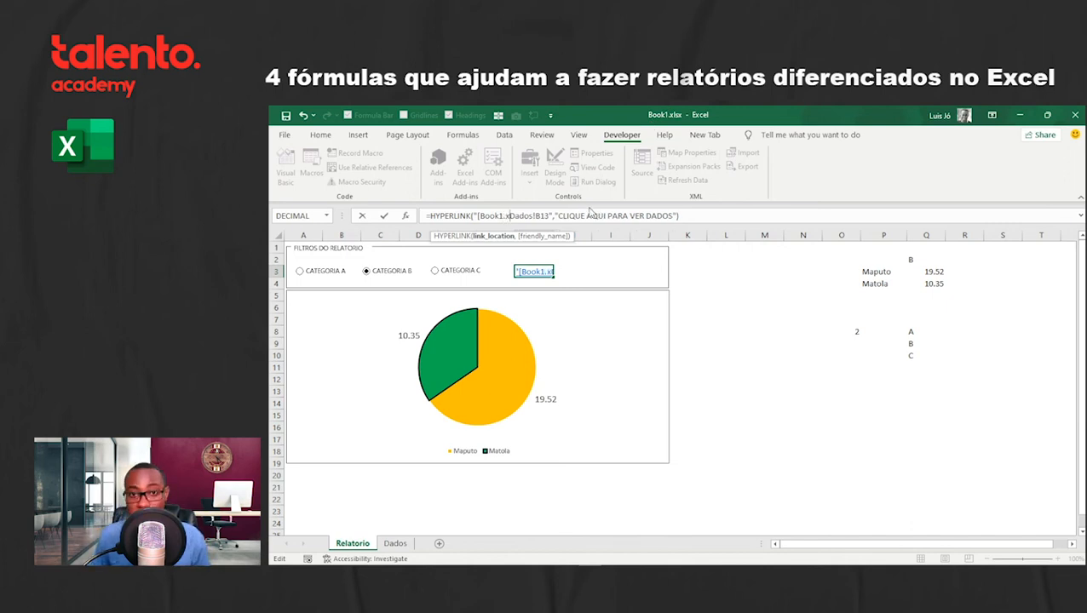
pyautogui.write('x')
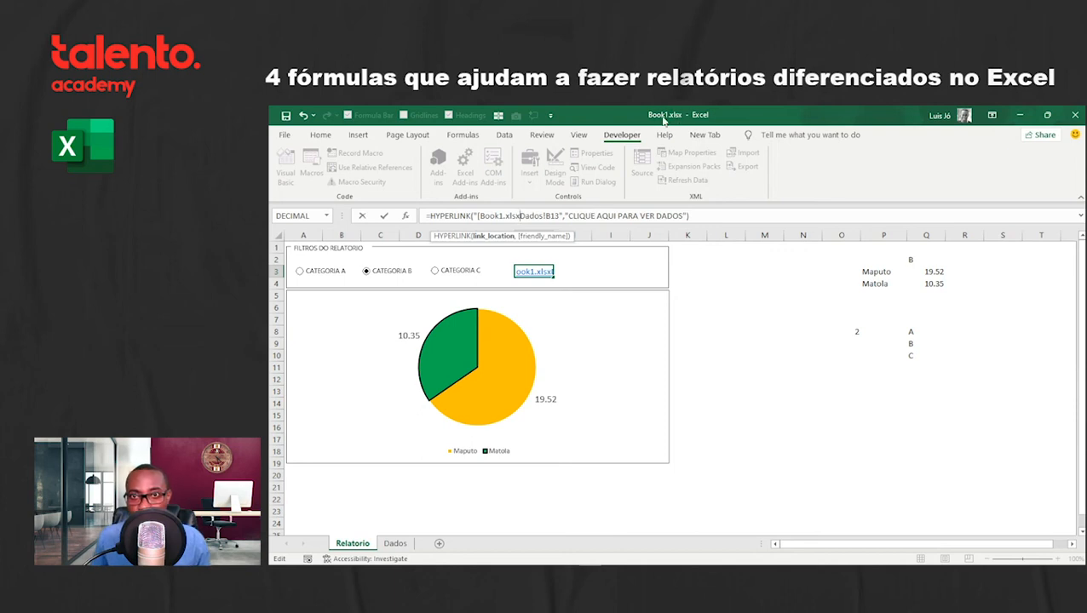
pyautogui.write(']')
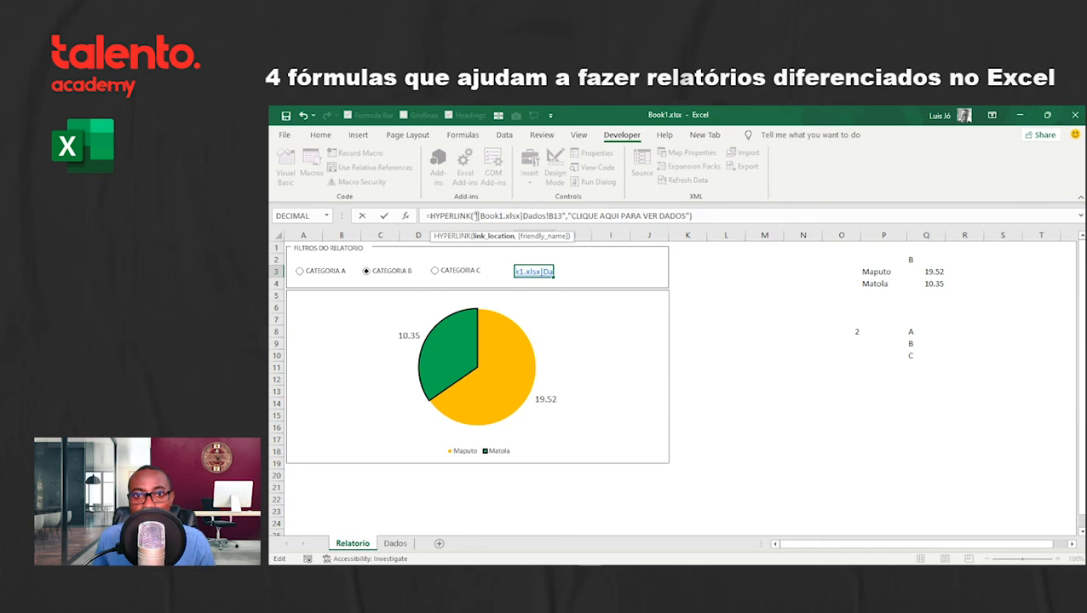
pyautogui.click(477, 216)
pyautogui.moveTo(521, 215); pyautogui.dragTo(543, 216)
pyautogui.click(522, 216)
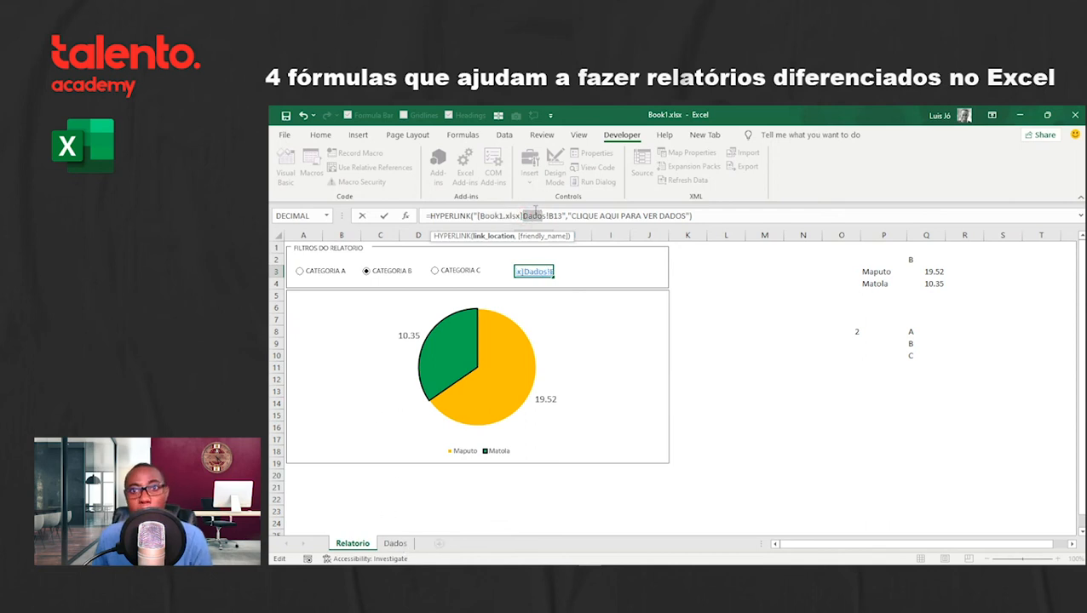
pyautogui.click(561, 216)
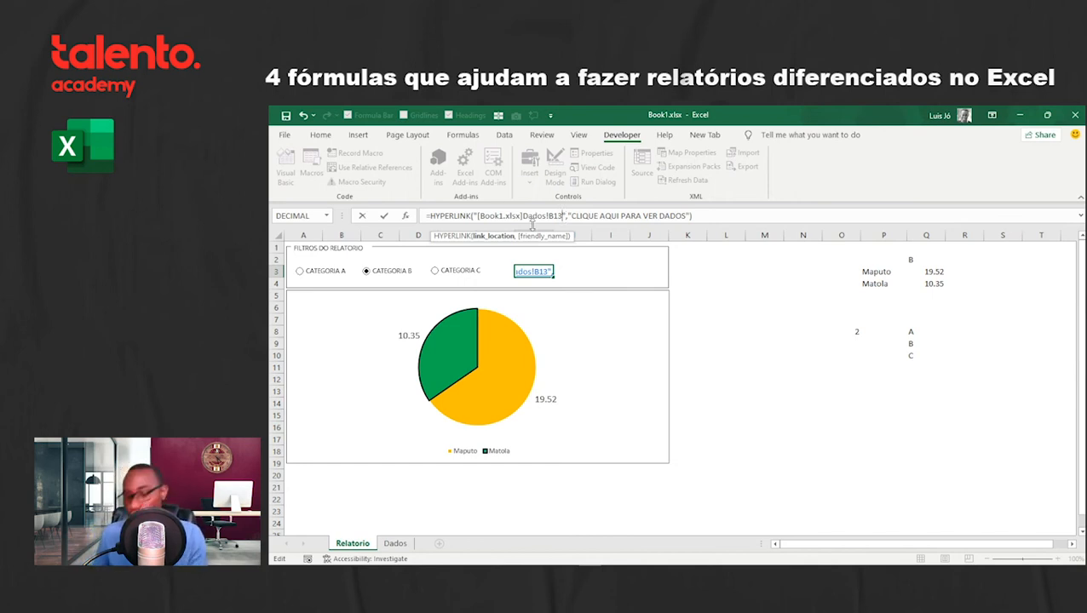
pyautogui.press('Return')
pyautogui.click(764, 271)
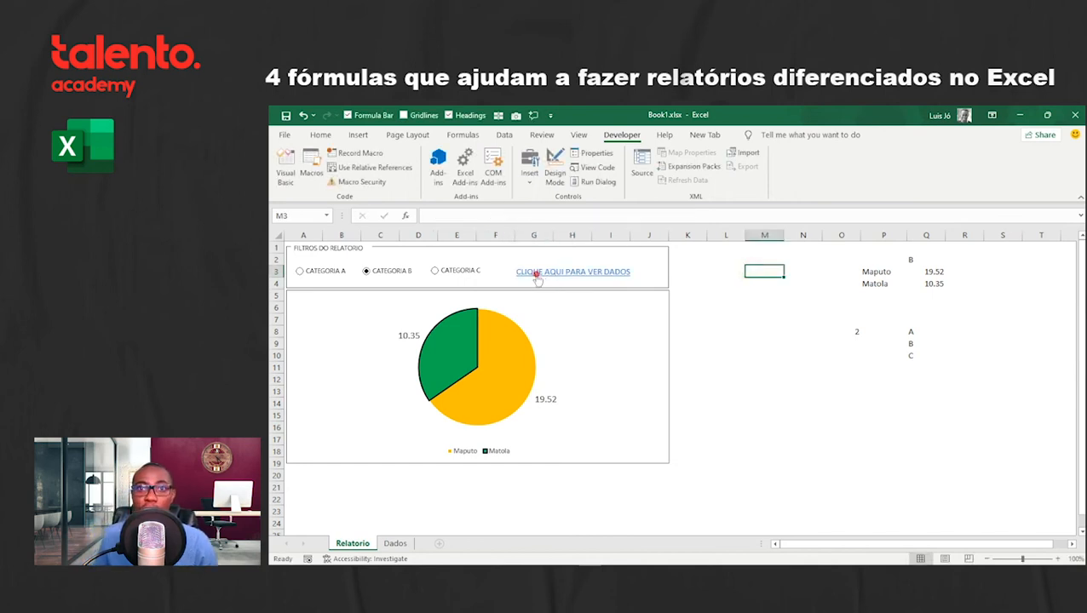
# Step: Test the G3 link to the Dados sheet and select the first category B material in cell A13 there
pyautogui.click(537, 272)
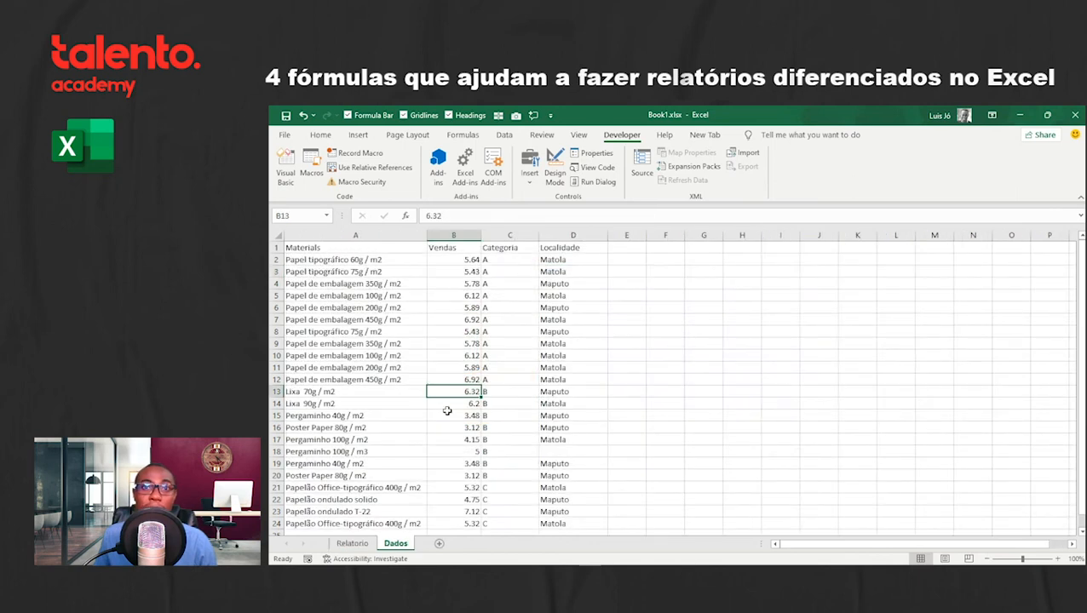
pyautogui.click(351, 543)
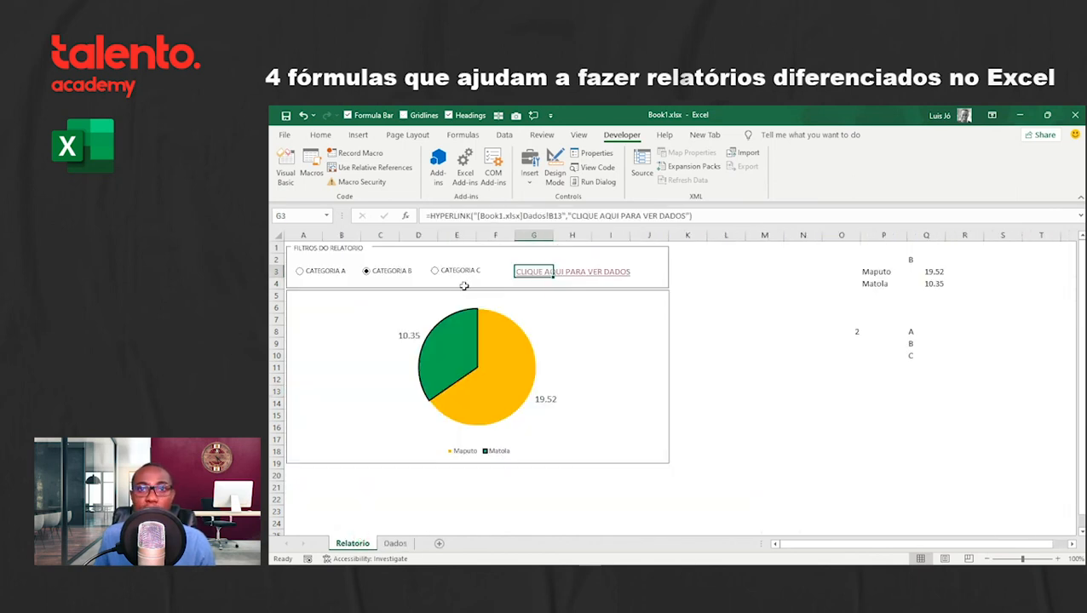
pyautogui.click(395, 543)
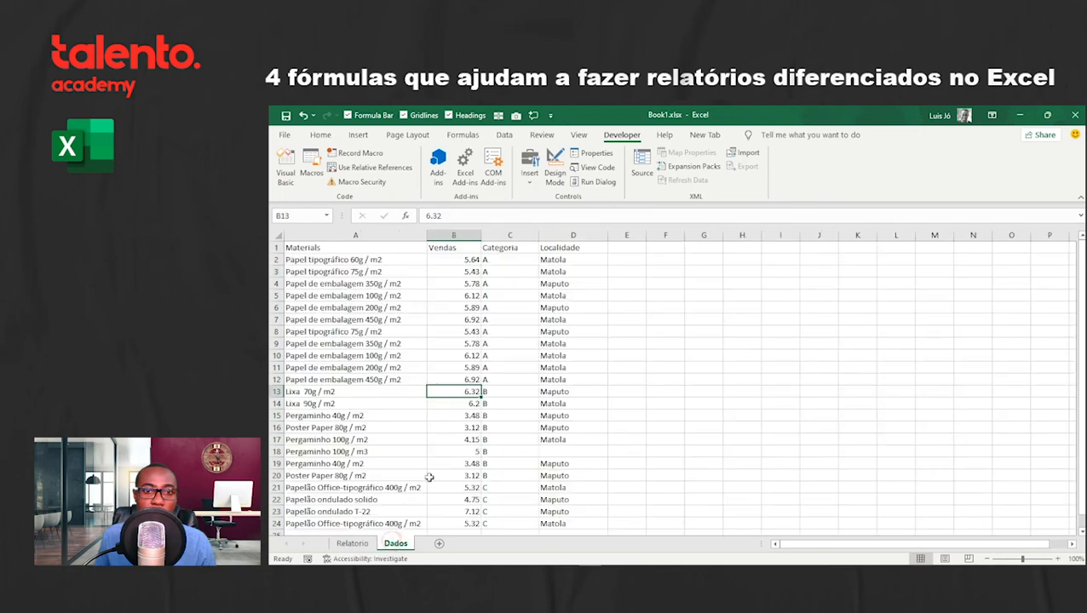
pyautogui.click(296, 392)
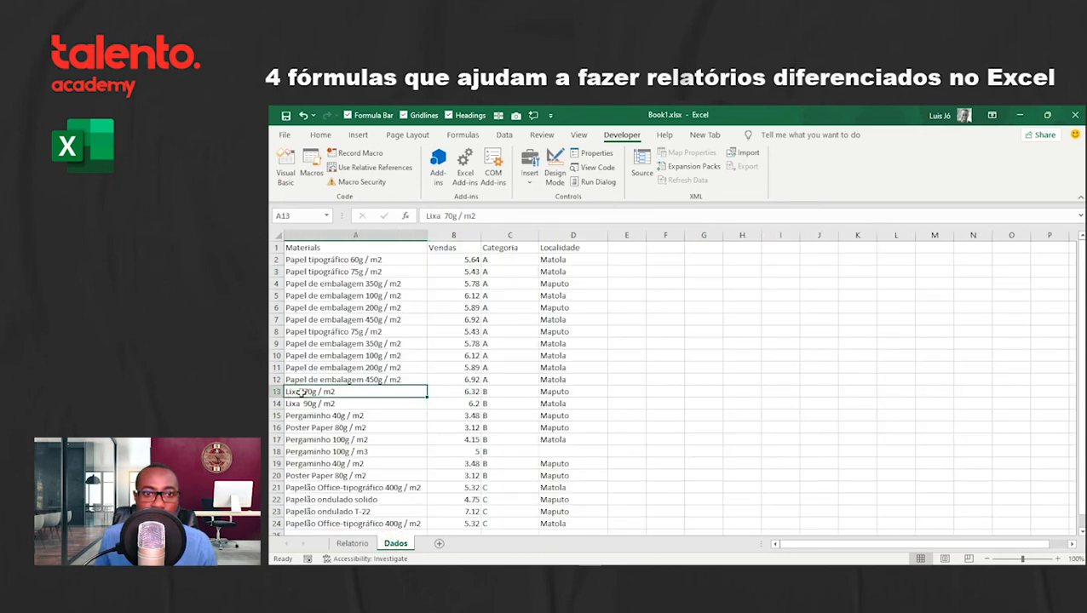
# Step: Change the link location in Relatorio's G3 HYPERLINK formula to the range Dados!A13:B13 and test the link
pyautogui.click(540, 449)
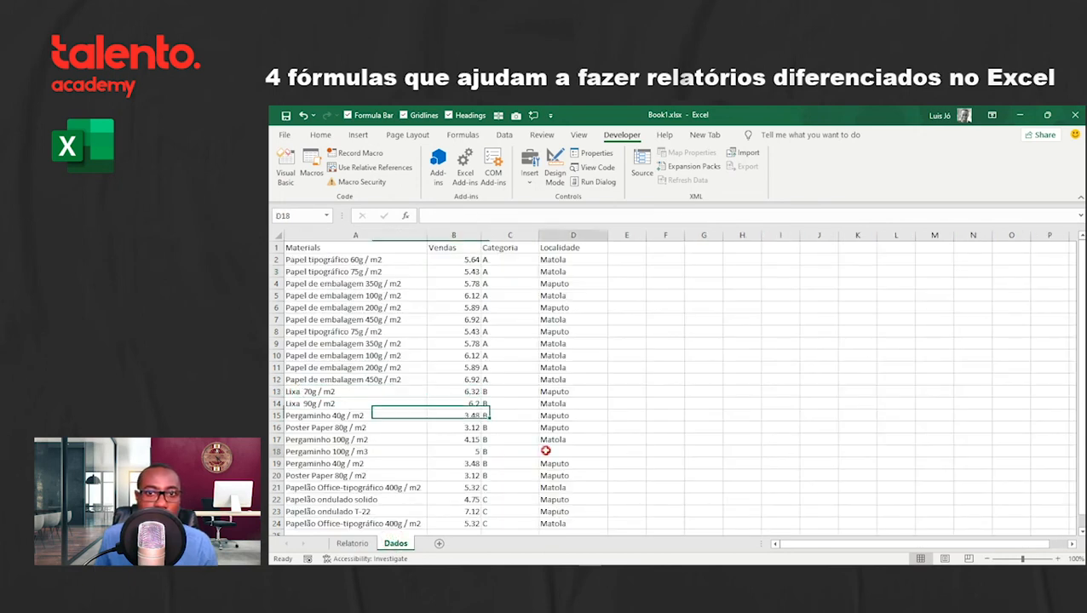
pyautogui.click(332, 544)
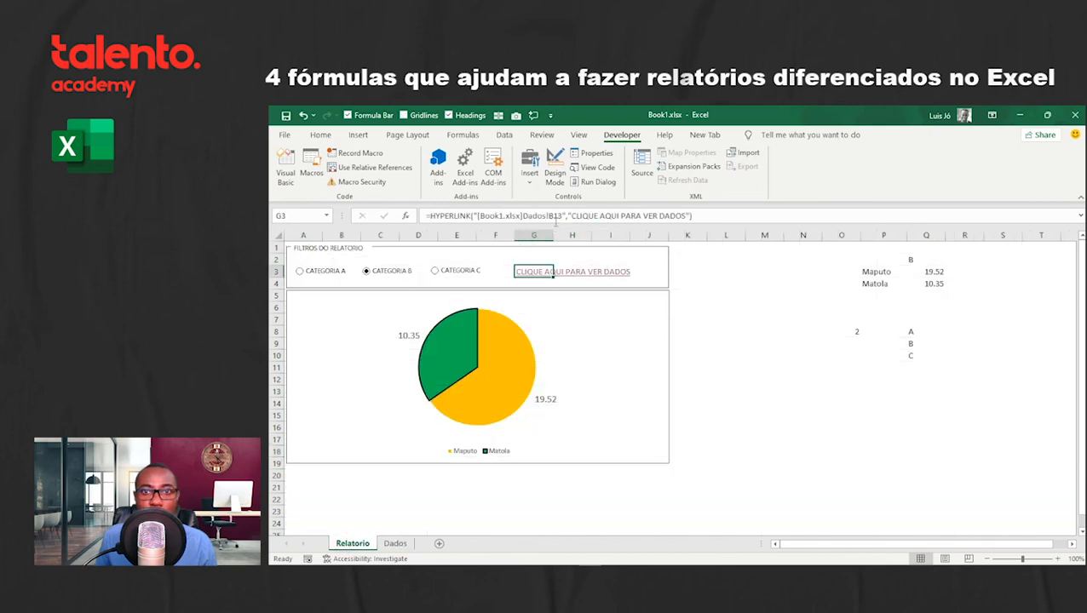
pyautogui.click(555, 217)
pyautogui.press('BackSpace')
pyautogui.write('A13')
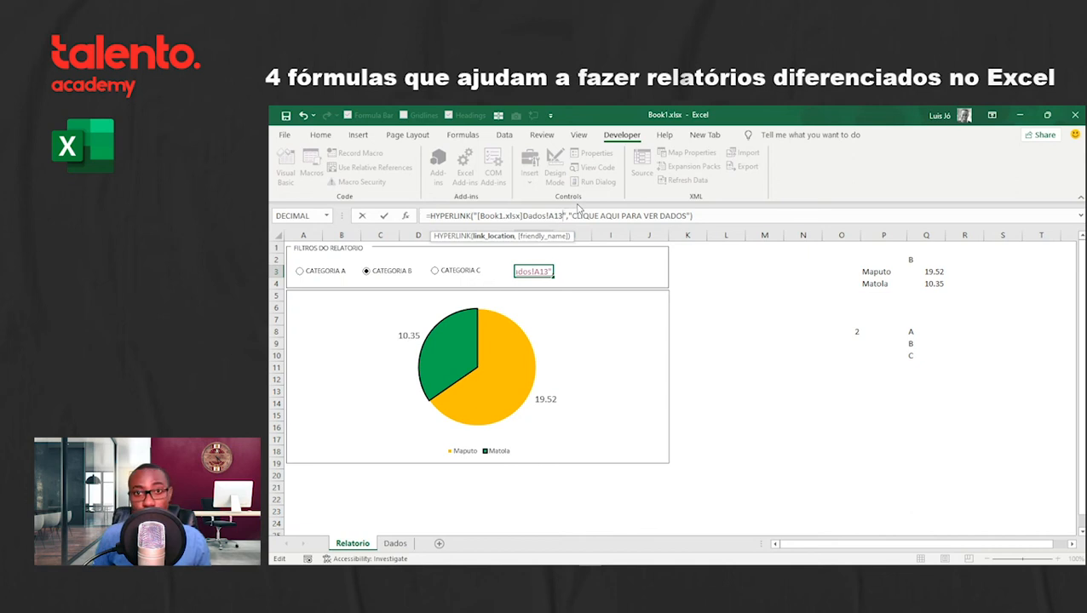
pyautogui.write(':B13')
pyautogui.press('Return')
pyautogui.click(522, 270)
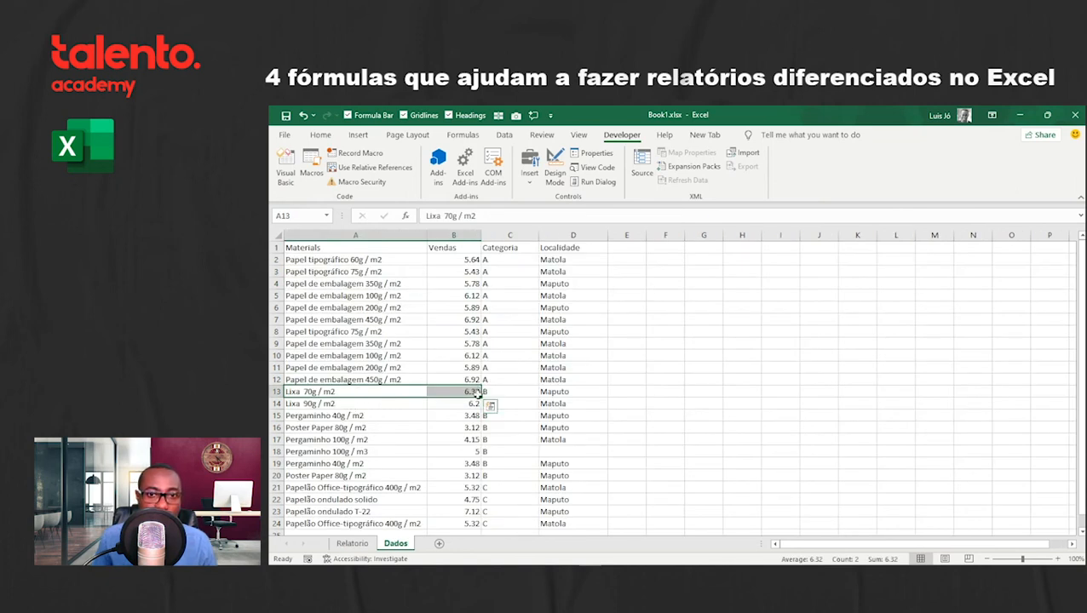
# Step: Extend the link location in Relatorio's G3 HYPERLINK formula to Dados!A13:D20 and test the link
pyautogui.click(549, 472)
pyautogui.click(352, 543)
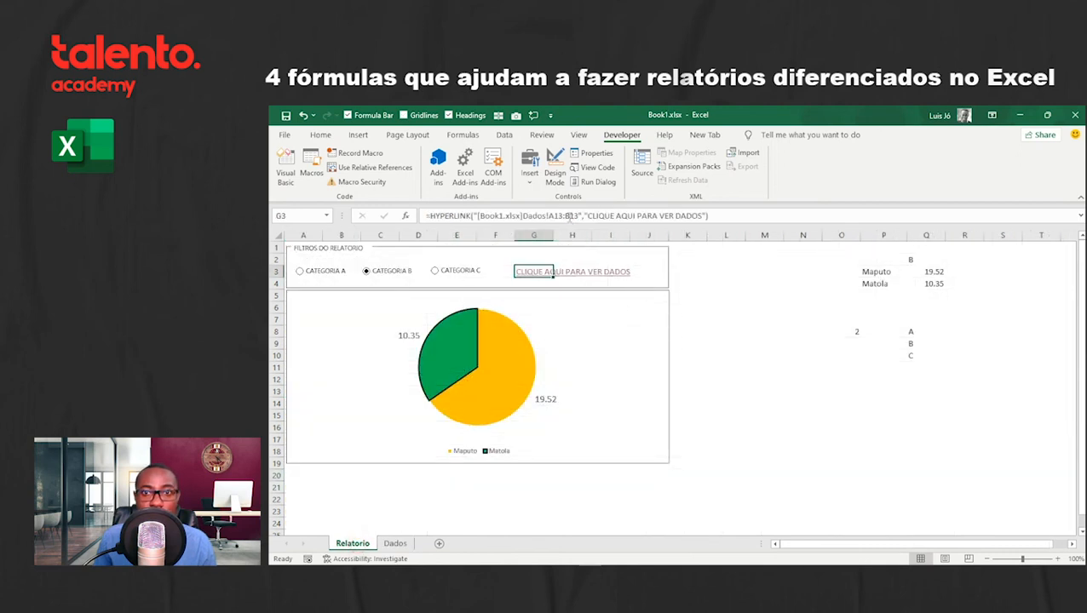
pyautogui.click(568, 216)
pyautogui.press('BackSpace')
pyautogui.write('D20')
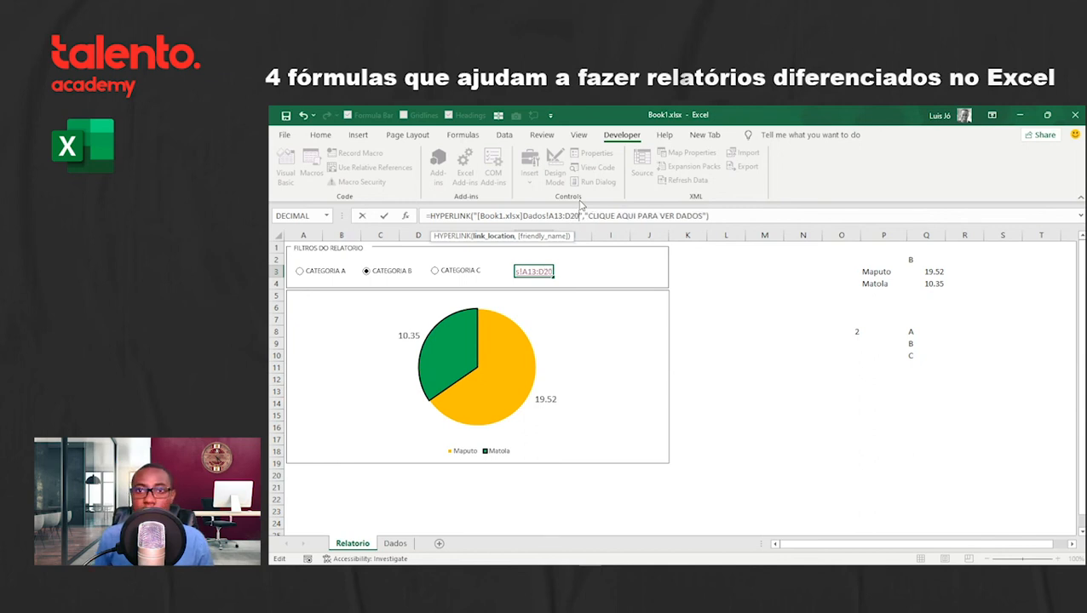
pyautogui.press('Return')
pyautogui.click(545, 277)
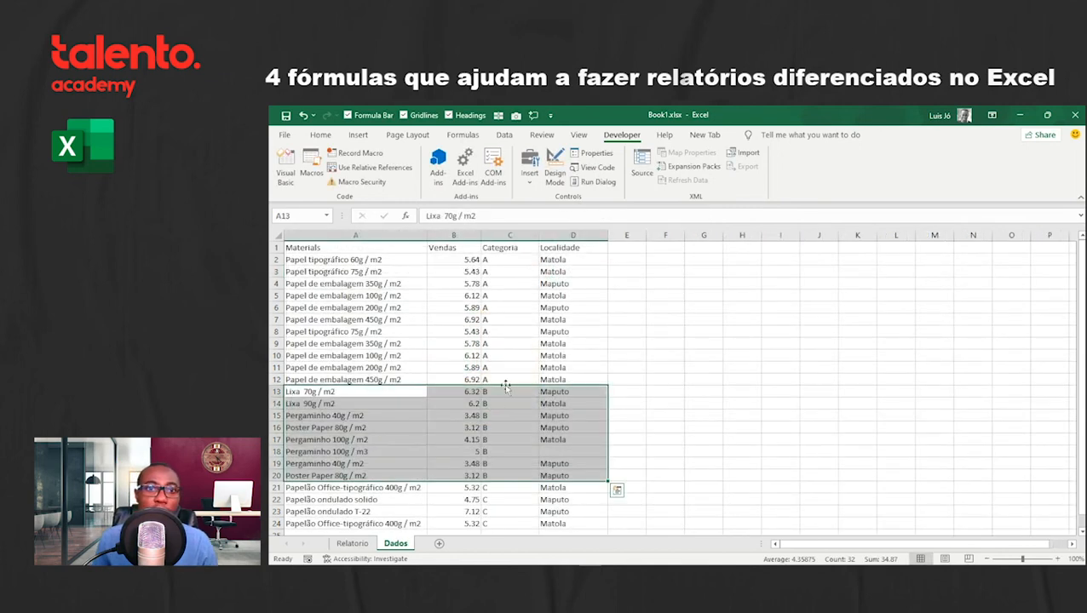
pyautogui.click(600, 283)
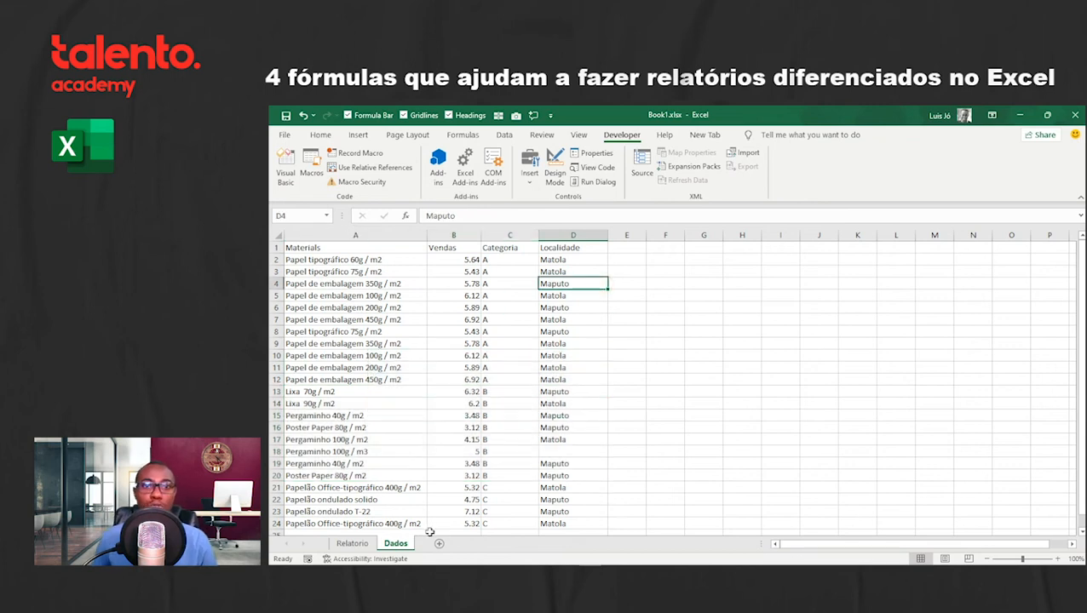
# Step: Test the G3 link with CATEGORIA C chosen, comparing its target with the category C rows A21:D24 on Dados
pyautogui.click(352, 543)
pyautogui.click(445, 270)
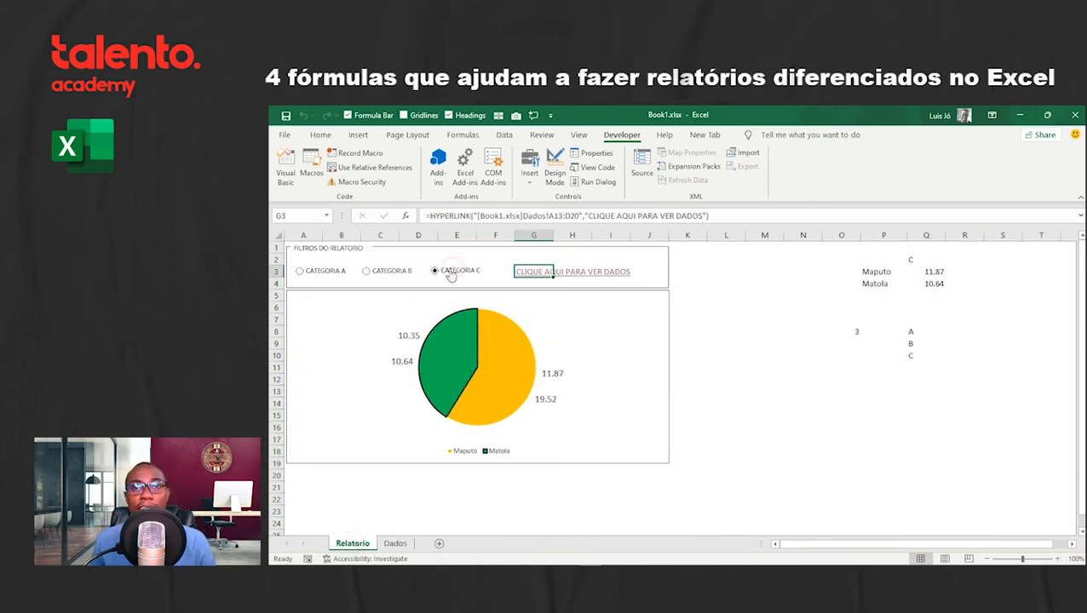
pyautogui.click(540, 270)
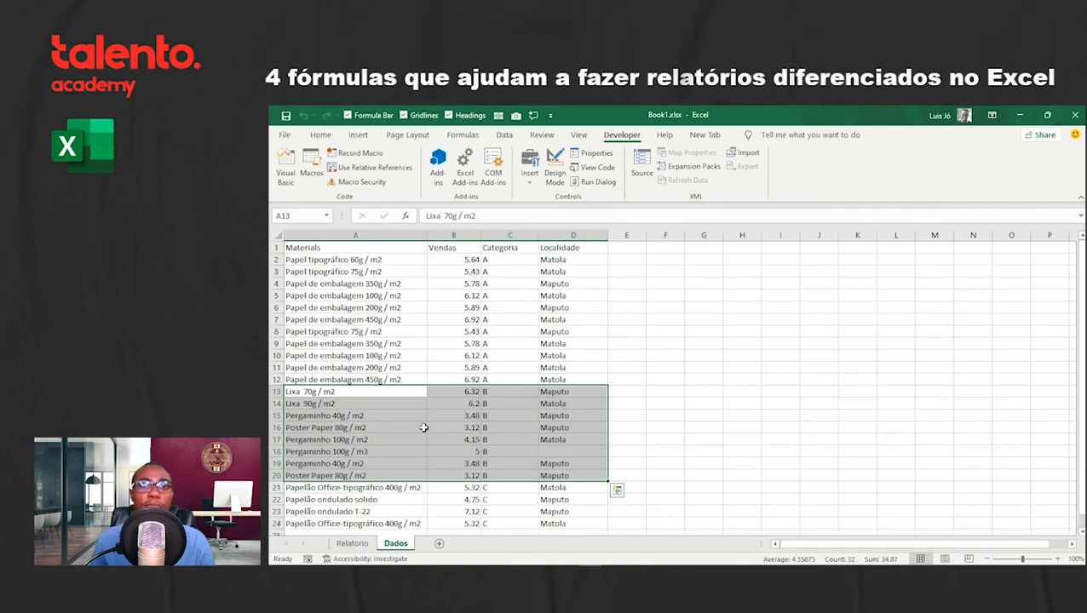
pyautogui.scroll(-2, 452, 416)
pyautogui.moveTo(372, 417); pyautogui.dragTo(552, 451)
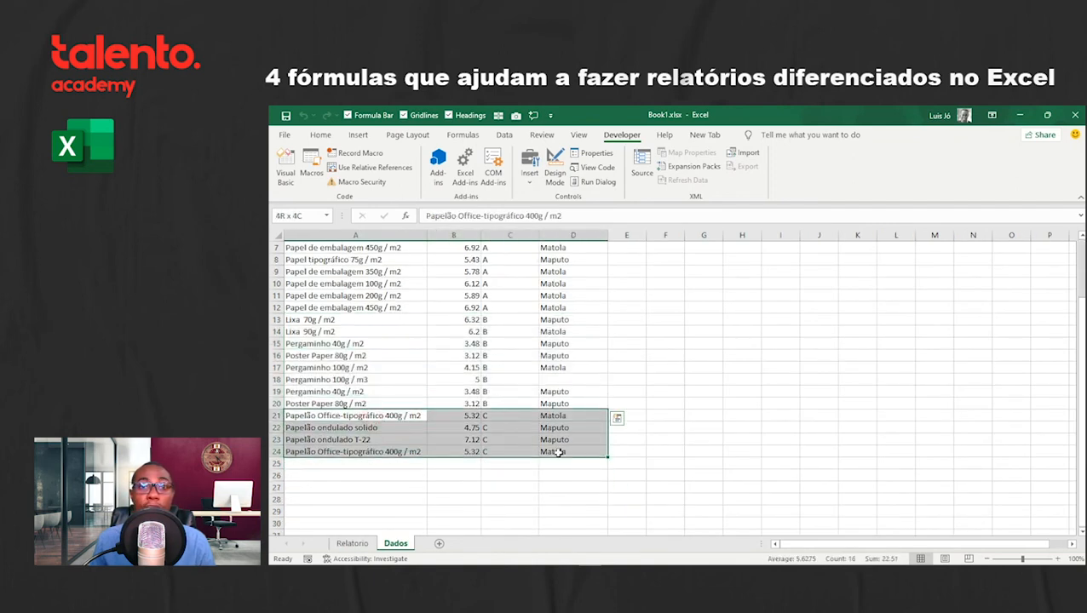
pyautogui.click(358, 542)
pyautogui.click(750, 379)
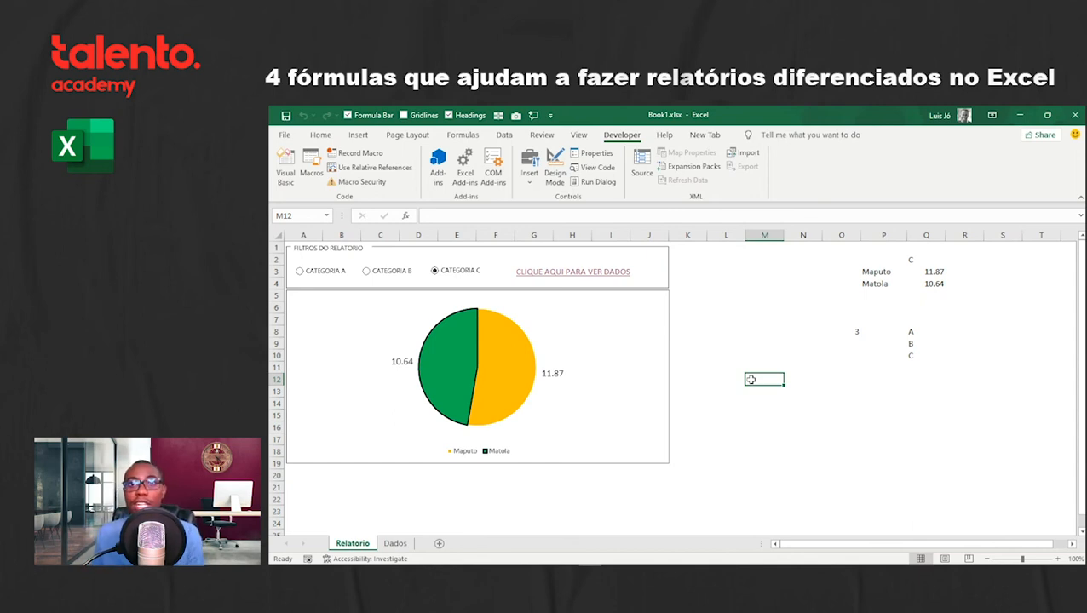
pyautogui.click(537, 272)
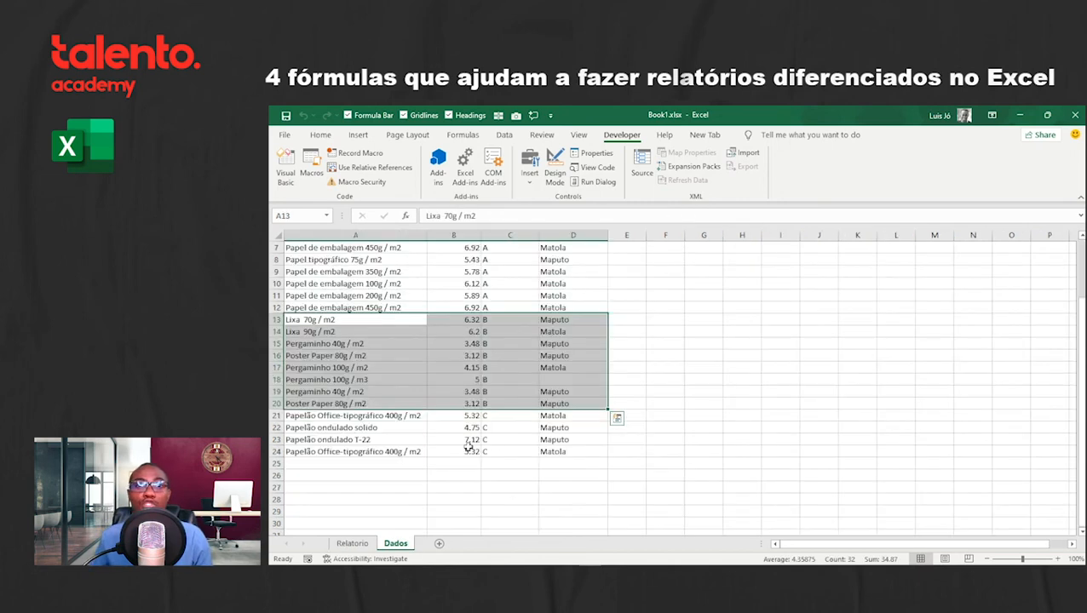
pyautogui.click(351, 542)
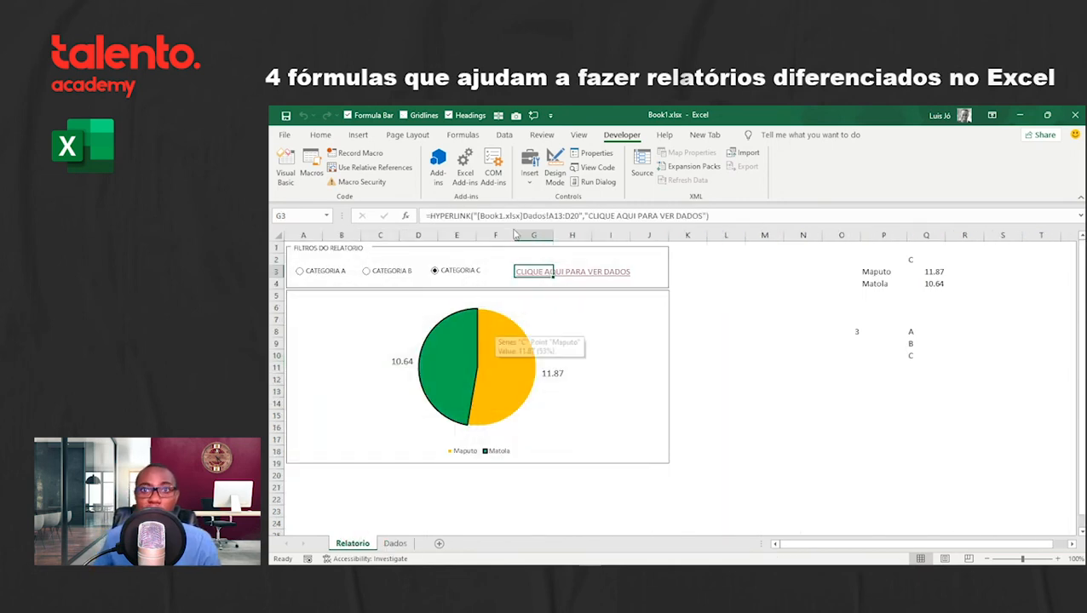
# Step: Switch the report back to CATEGORIA B and enter the labels INICIO in M2 and FIM in M3
pyautogui.click(404, 271)
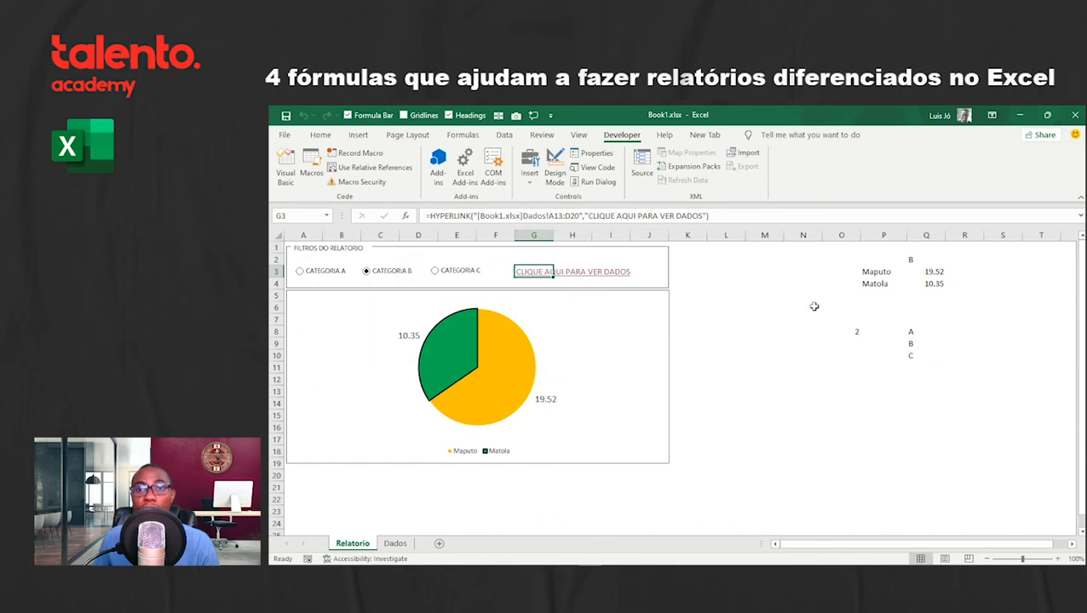
pyautogui.click(915, 258)
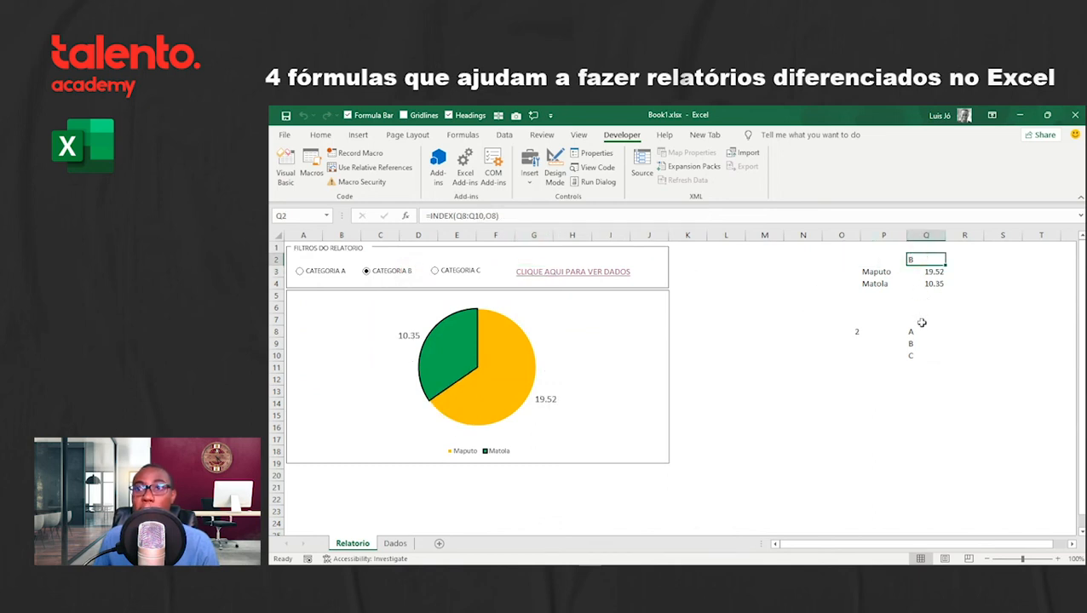
pyautogui.click(771, 263)
pyautogui.write('INICIO')
pyautogui.press('Return')
pyautogui.write('FIM')
pyautogui.press('Return')
# Step: Examine the first and last category B rows on Dados and the matching row numbers in the G3 link formula
pyautogui.click(395, 543)
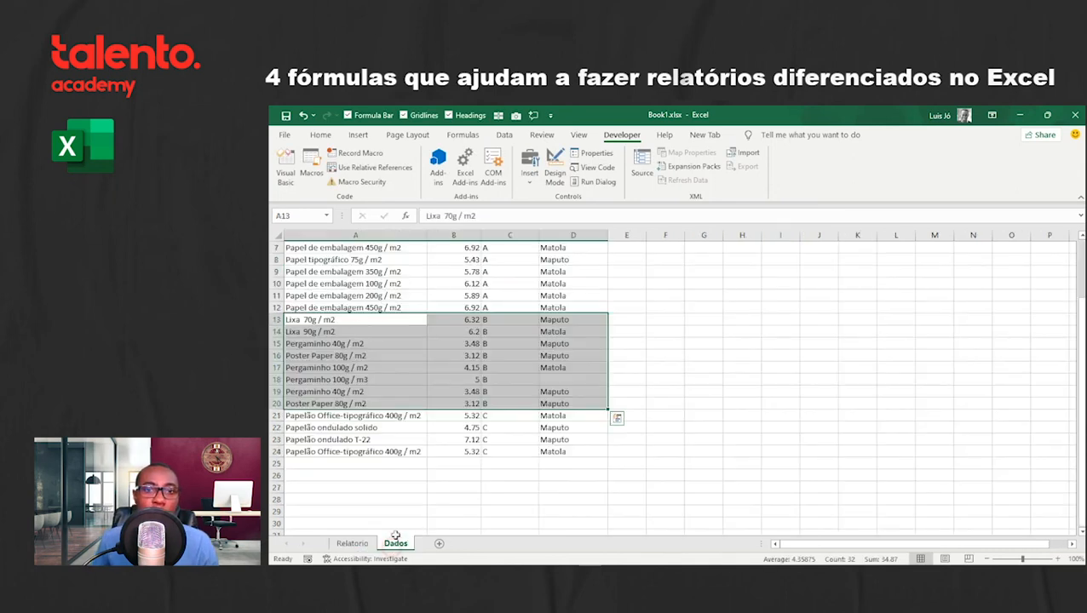
pyautogui.click(489, 321)
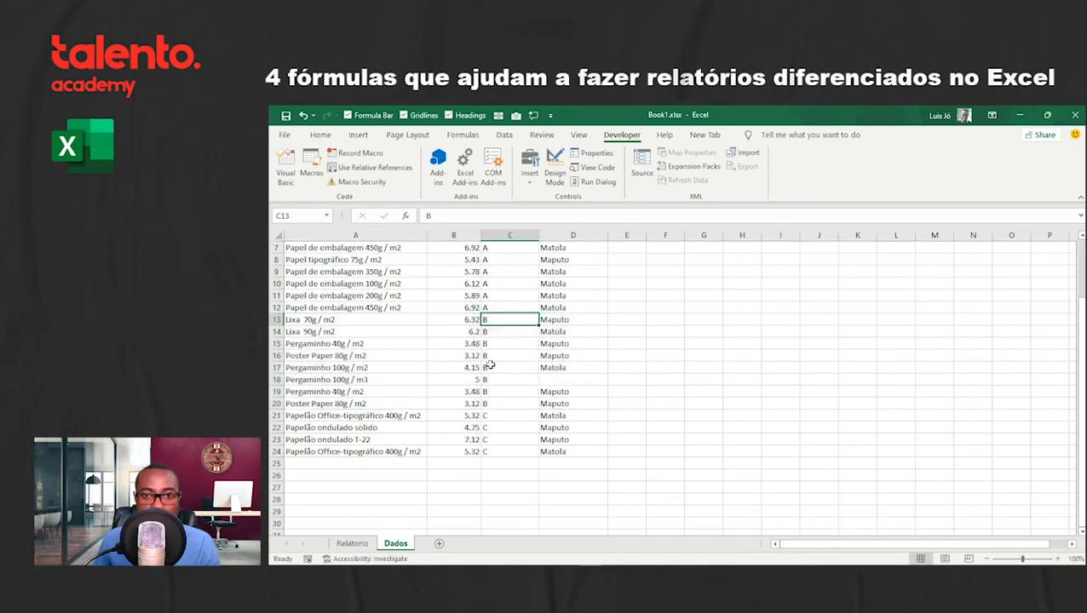
pyautogui.click(489, 403)
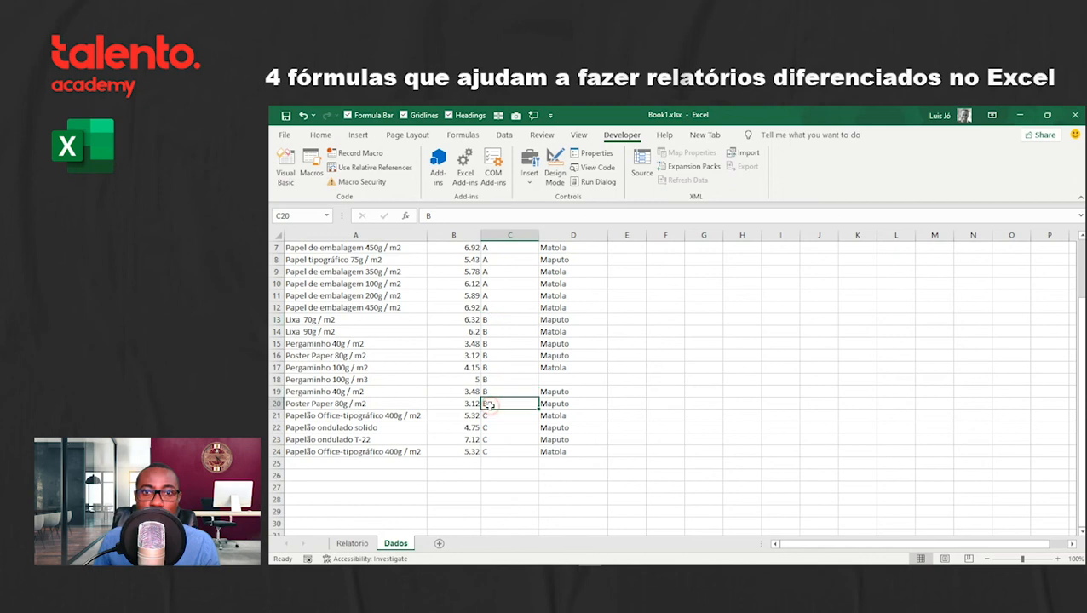
pyautogui.click(492, 319)
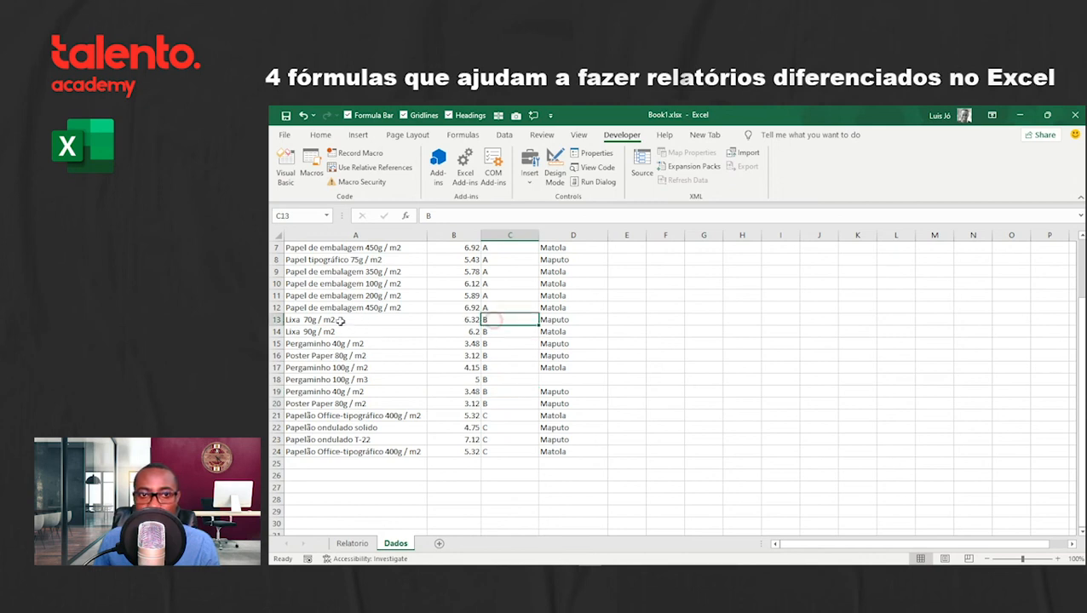
pyautogui.click(498, 403)
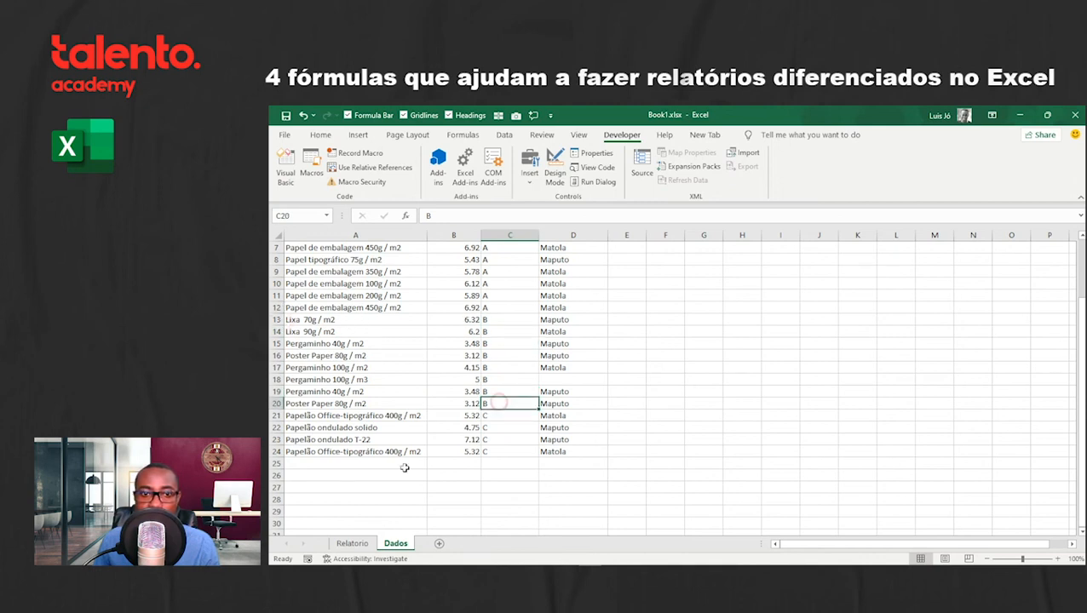
pyautogui.click(363, 545)
pyautogui.click(532, 272)
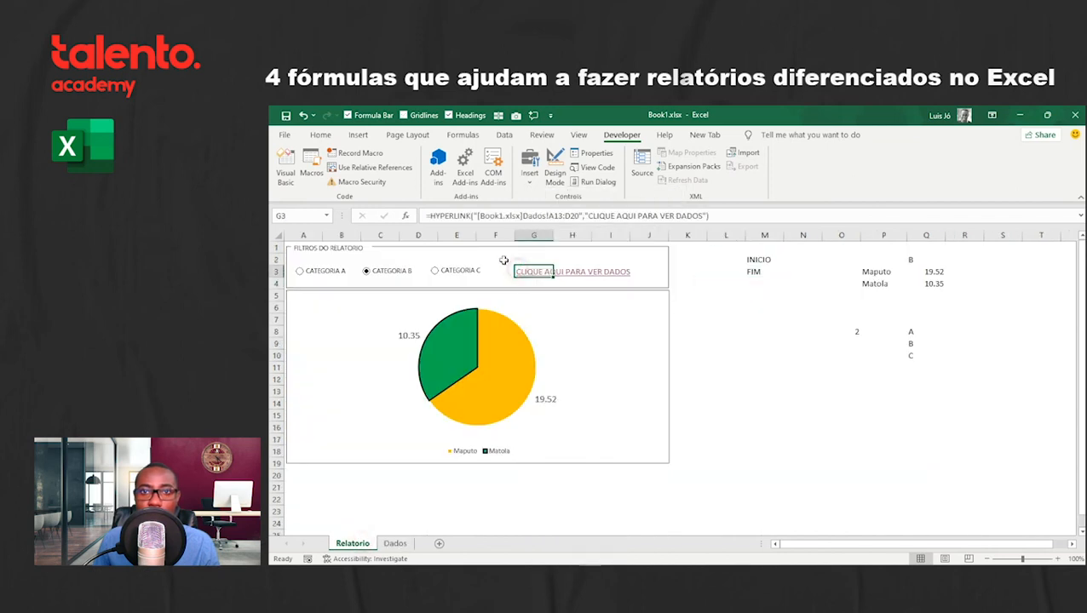
pyautogui.click(561, 216)
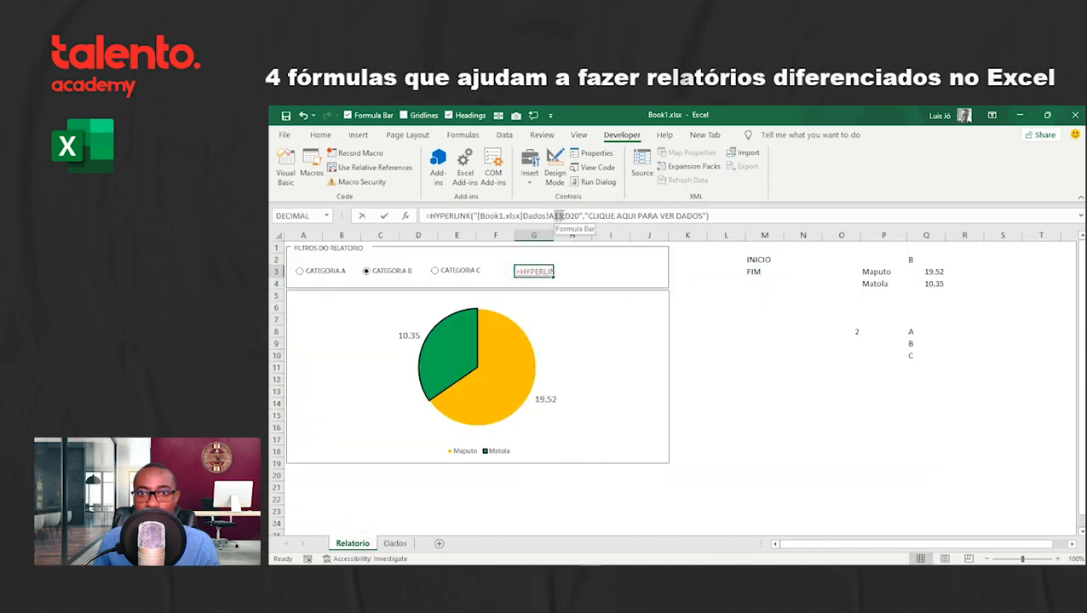
# Step: Start a MATCH formula in N2 beside INICIO, using the selected category in Q2 as the lookup value
pyautogui.click(789, 259)
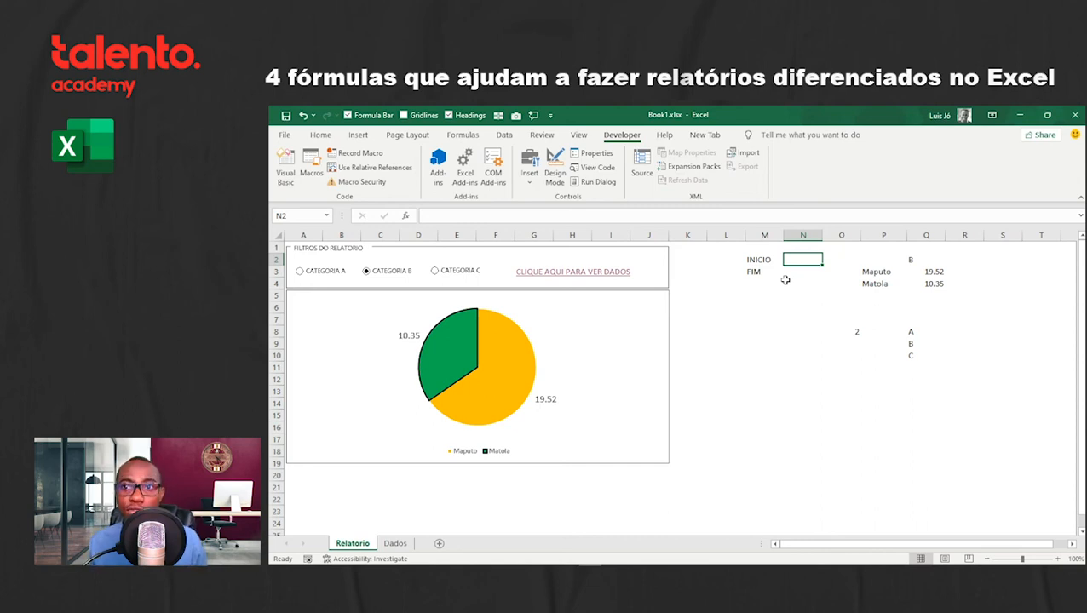
pyautogui.write('=MA')
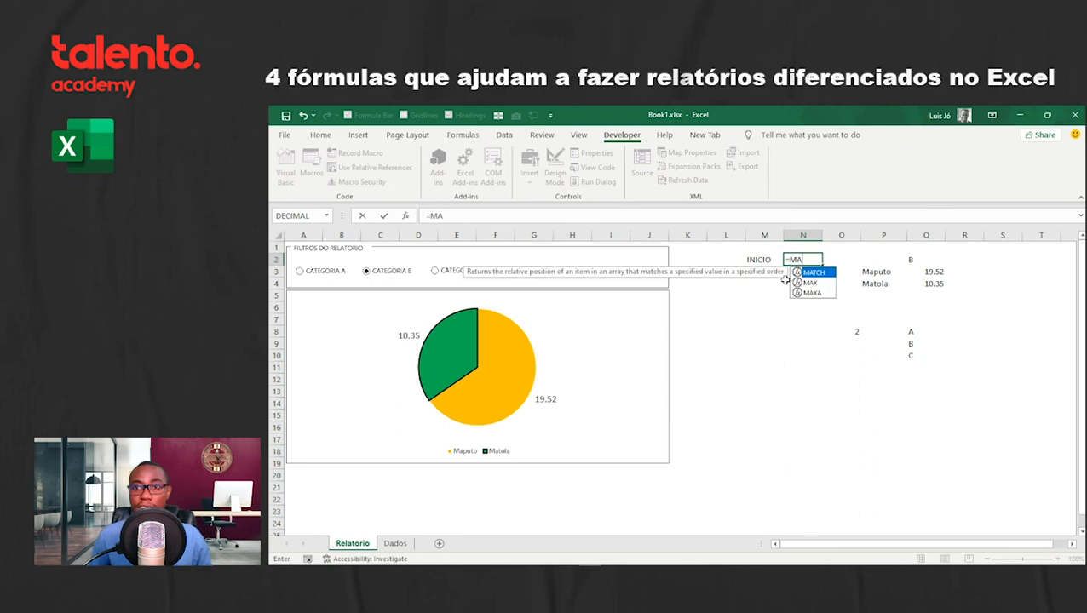
pyautogui.press('Tab')
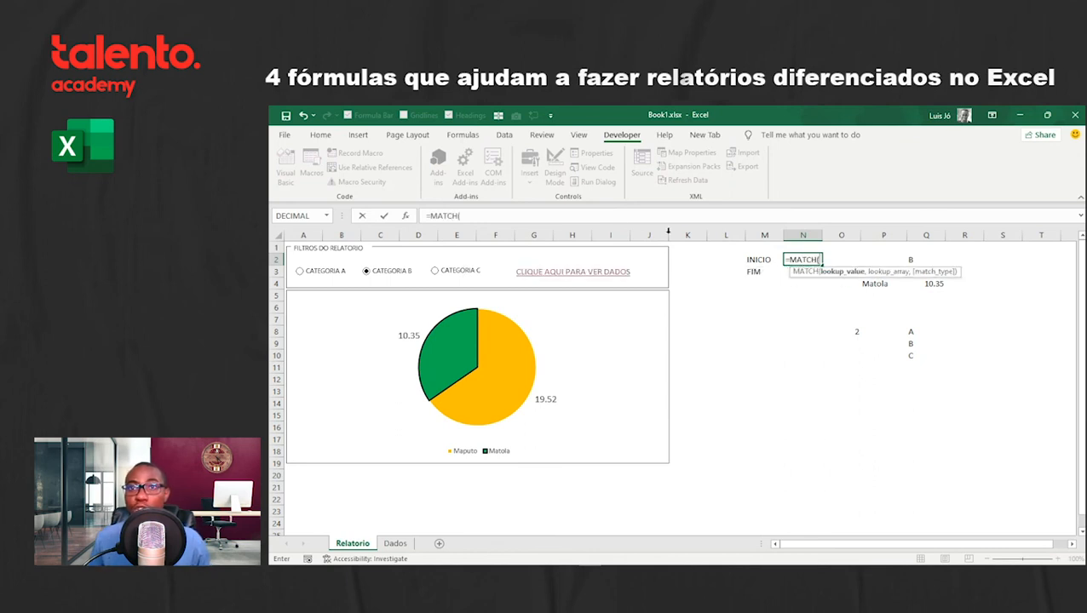
pyautogui.click(613, 216)
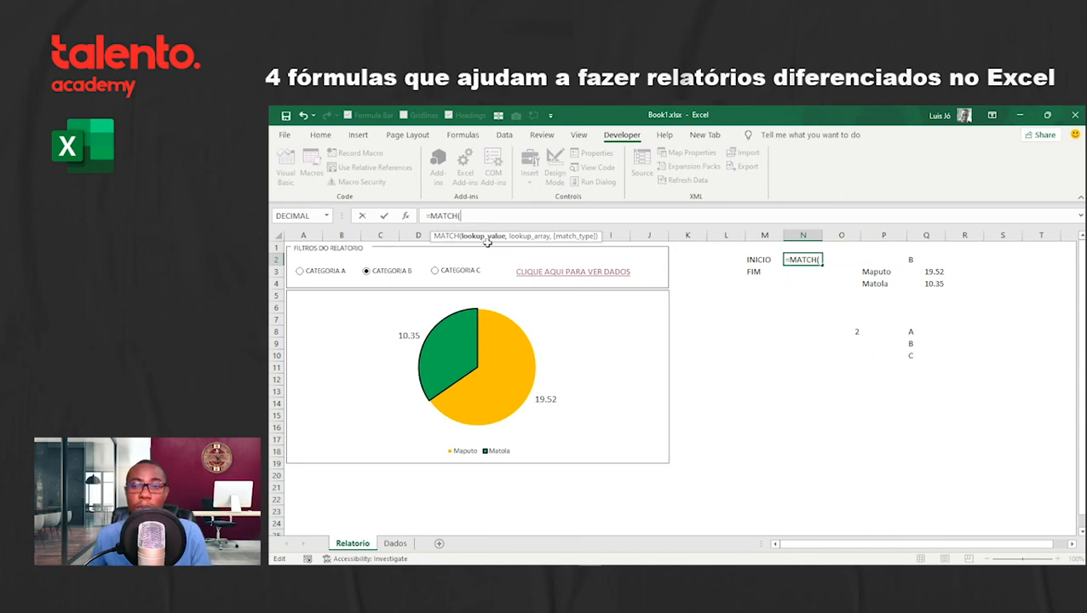
pyautogui.click(916, 259)
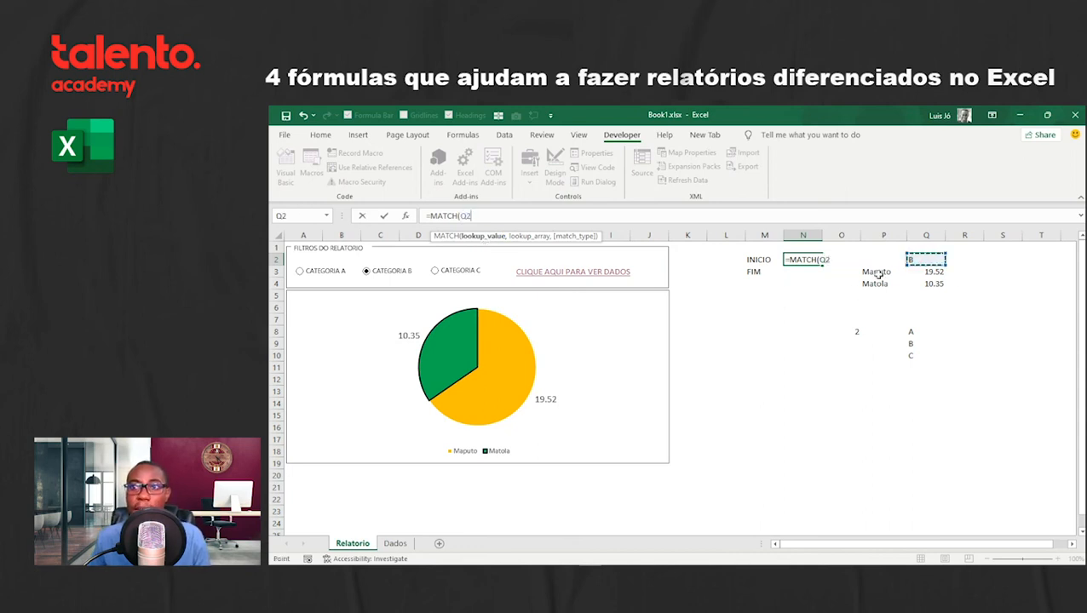
pyautogui.write(',')
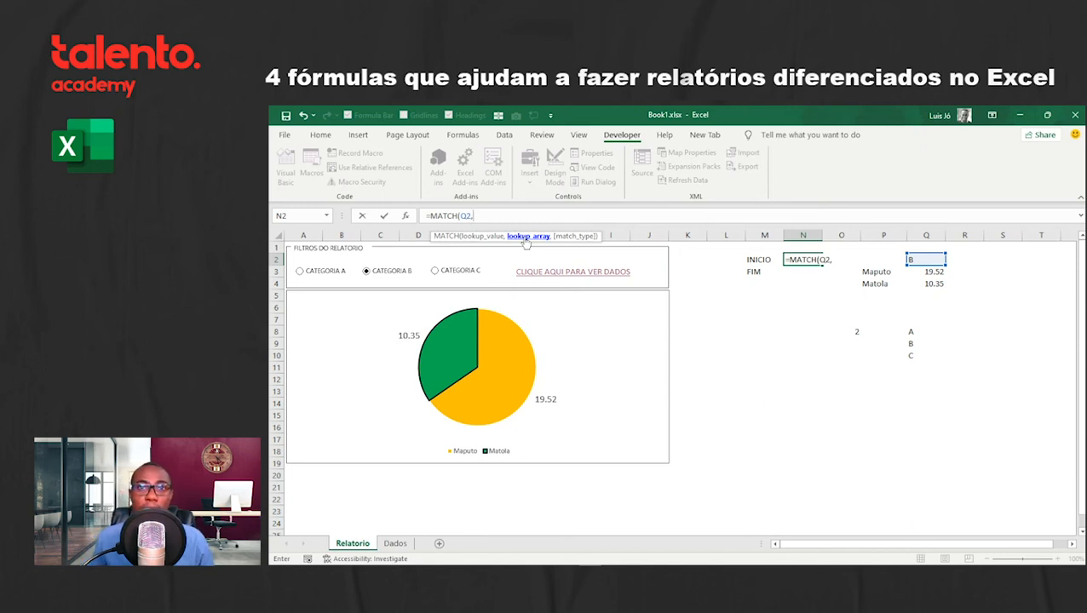
# Step: Complete the N2 MATCH formula with Dados column C as the lookup array and an exact match (0)
pyautogui.click(397, 543)
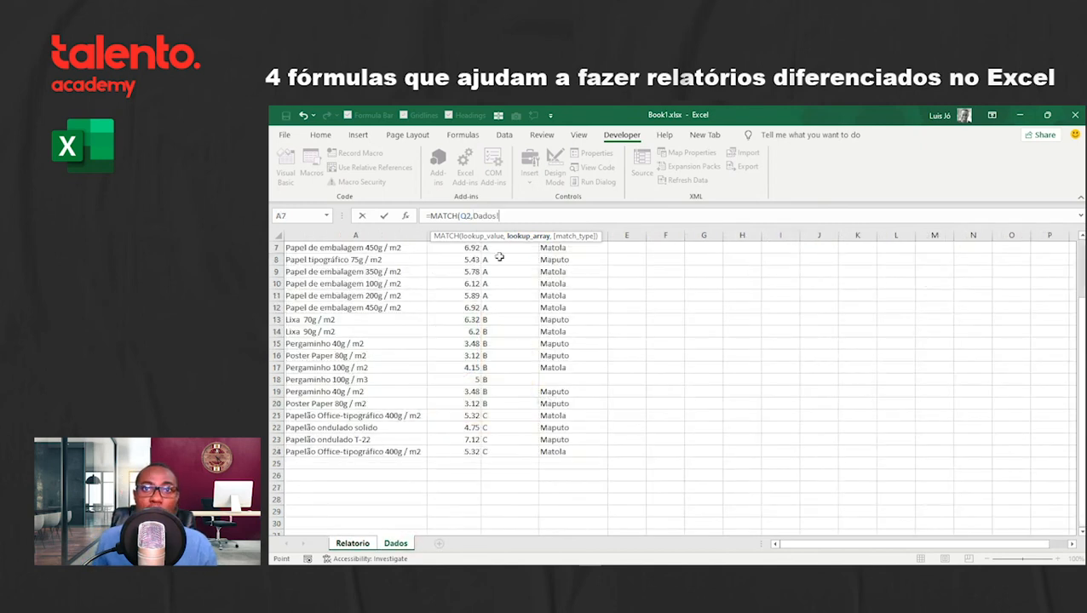
pyautogui.click(507, 230)
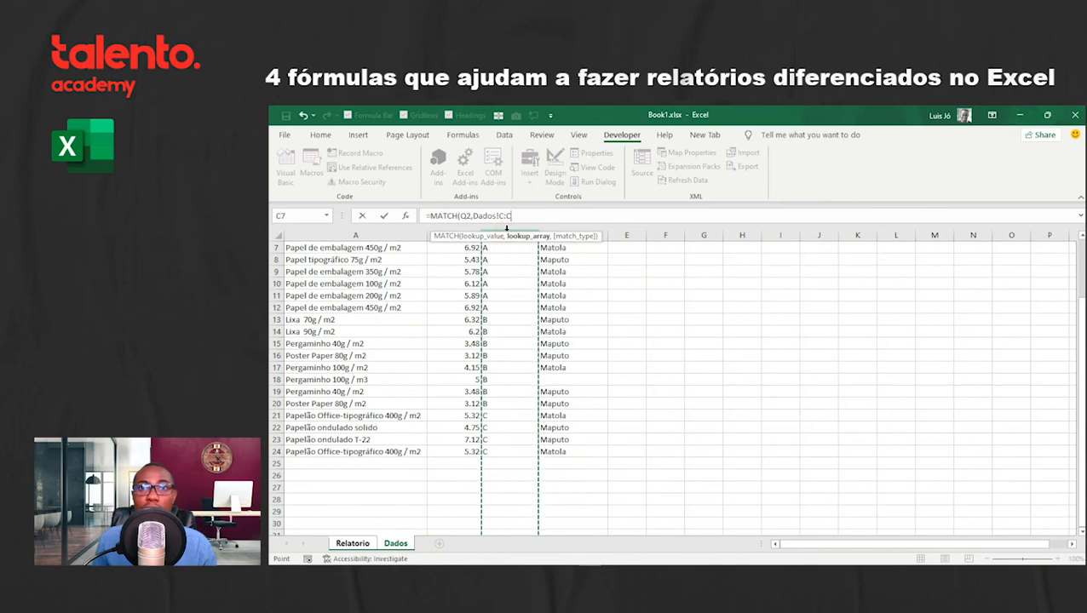
pyautogui.write(',')
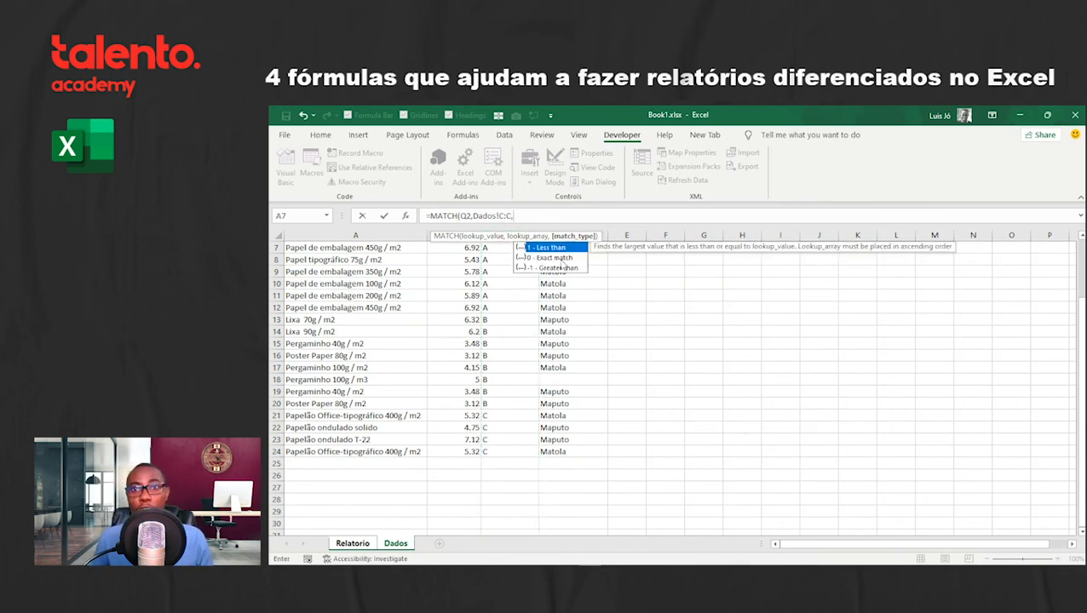
pyautogui.doubleClick(561, 258)
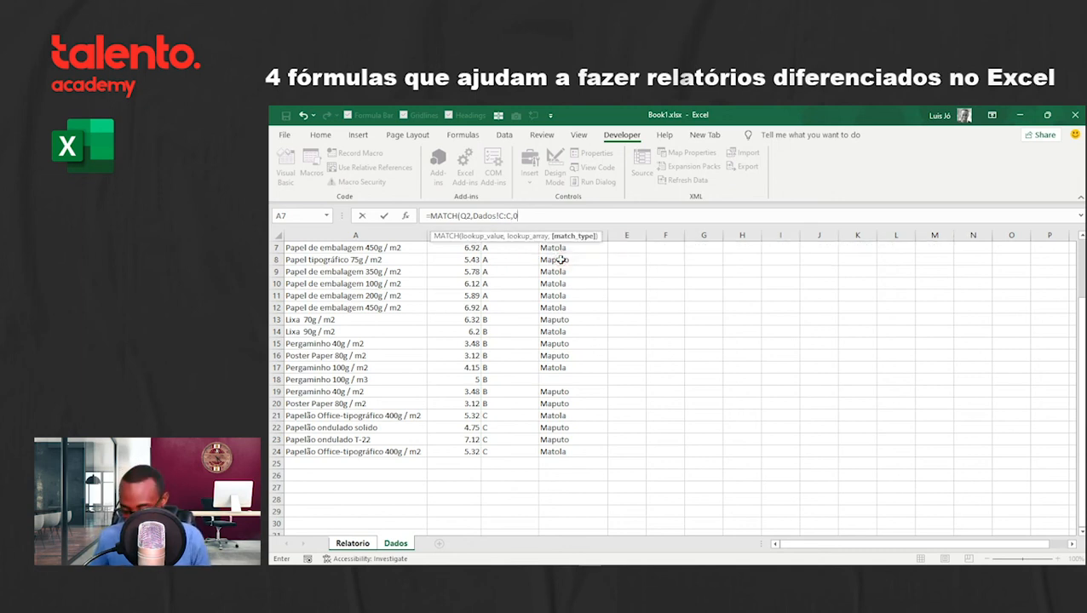
pyautogui.write(')')
pyautogui.press('Return')
# Step: Check the N2 result against the link location in the G3 formula and select cell N3 beside FIM
pyautogui.click(816, 261)
pyautogui.click(535, 273)
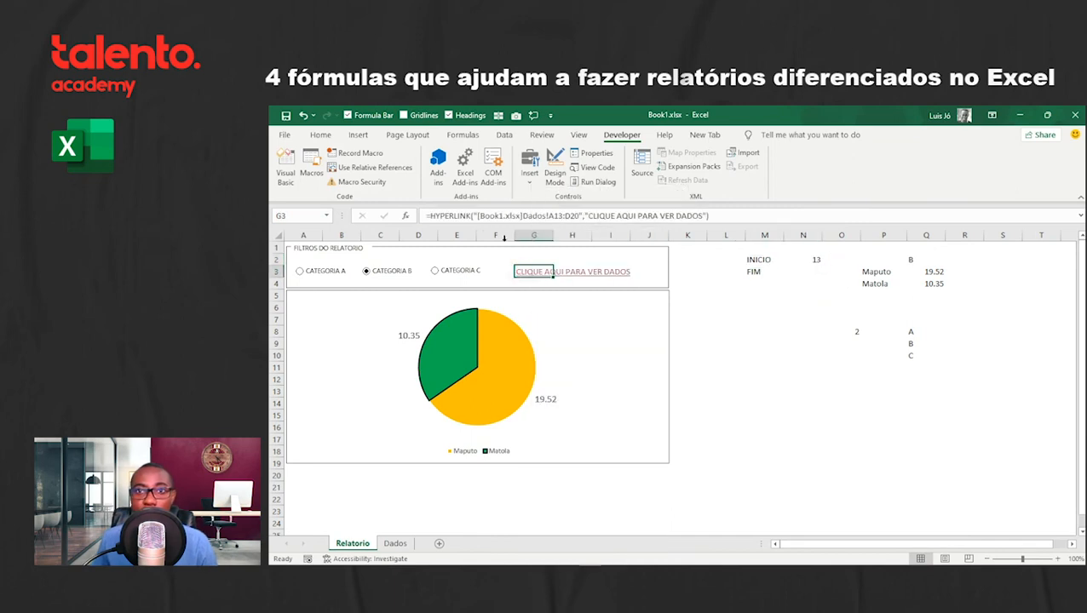
pyautogui.click(803, 269)
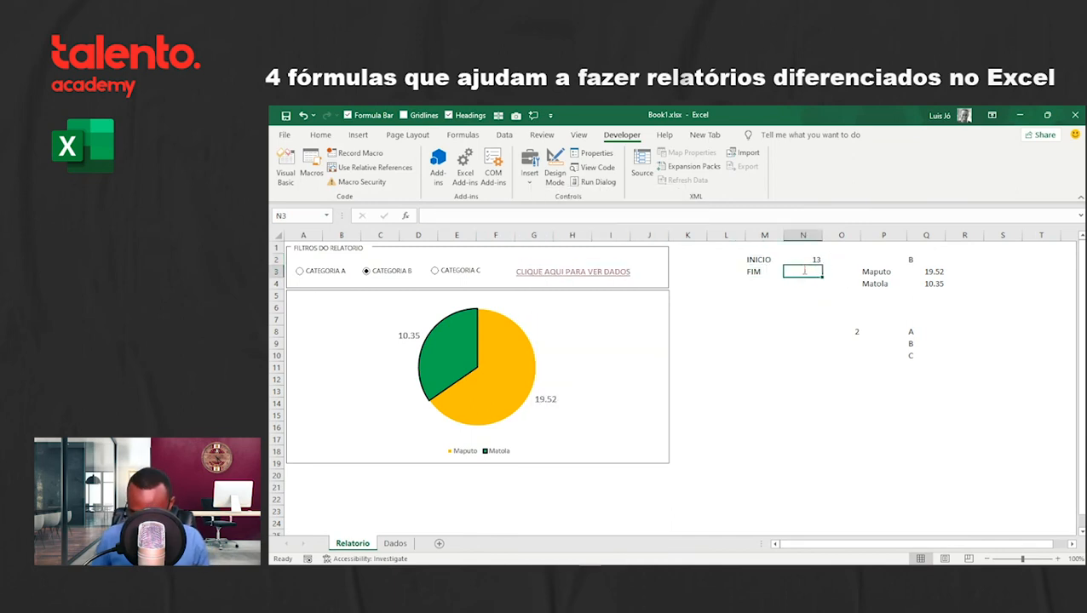
# Step: Enter a MATCH formula in N3 beside FIM, looking up Q2 in Dados column C with match type 1
pyautogui.write('=ma')
pyautogui.press('Tab')
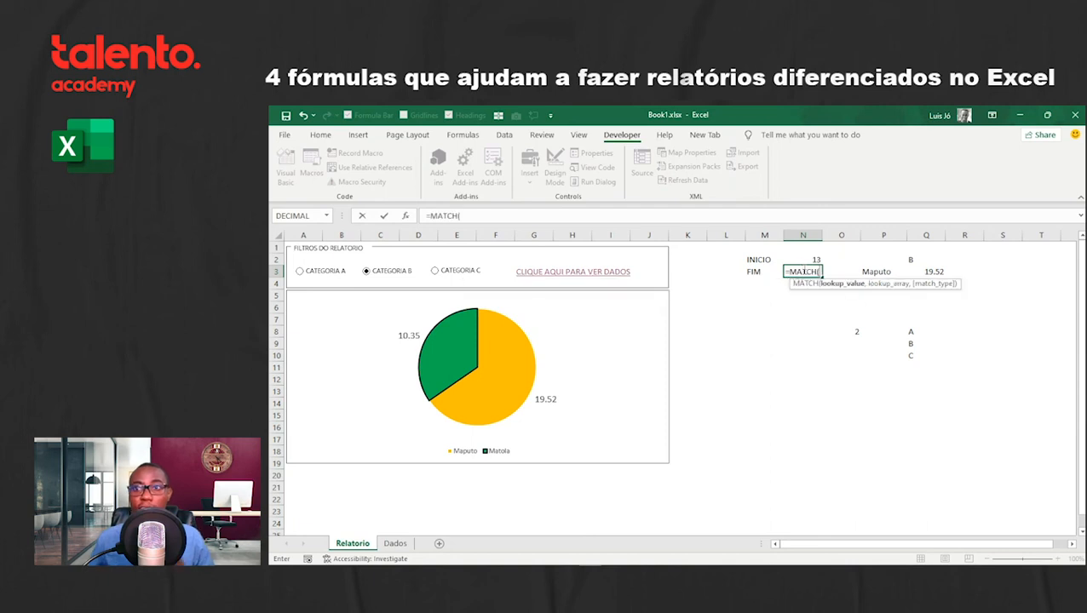
pyautogui.click(915, 258)
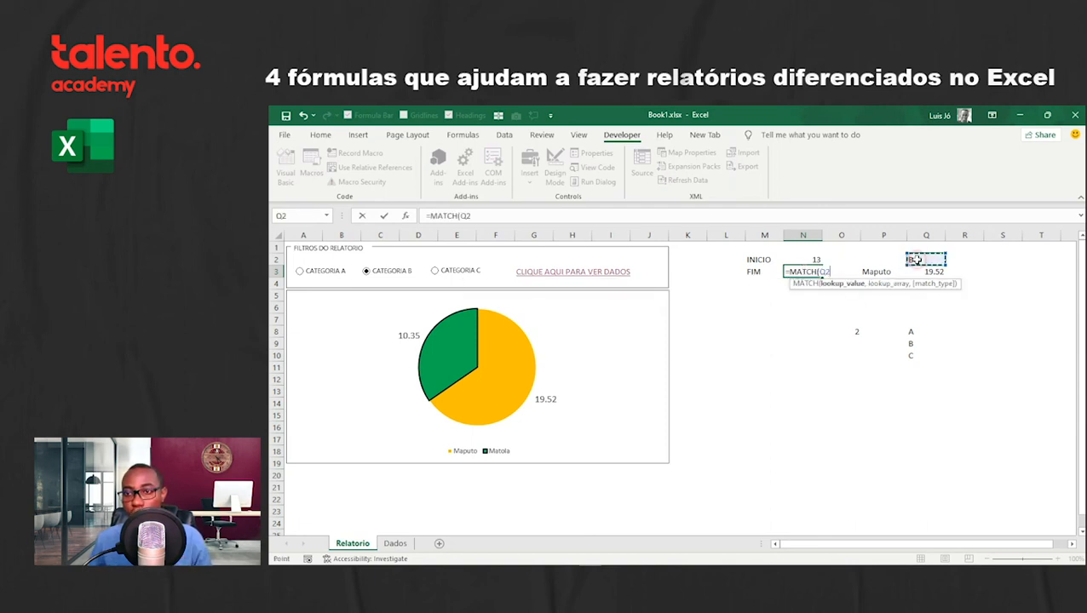
pyautogui.write(',')
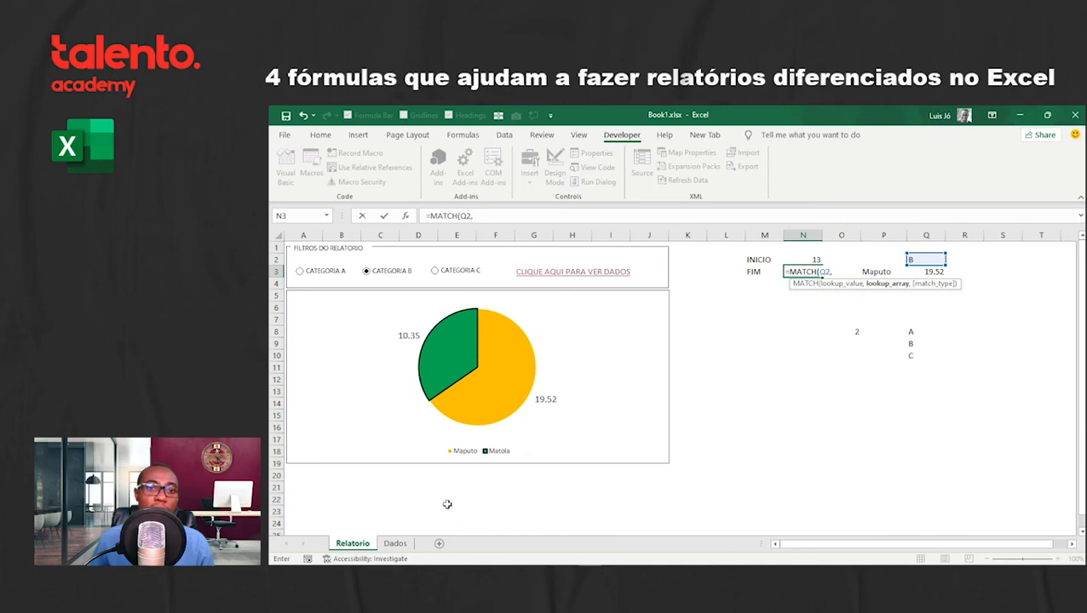
pyautogui.click(407, 543)
pyautogui.click(505, 235)
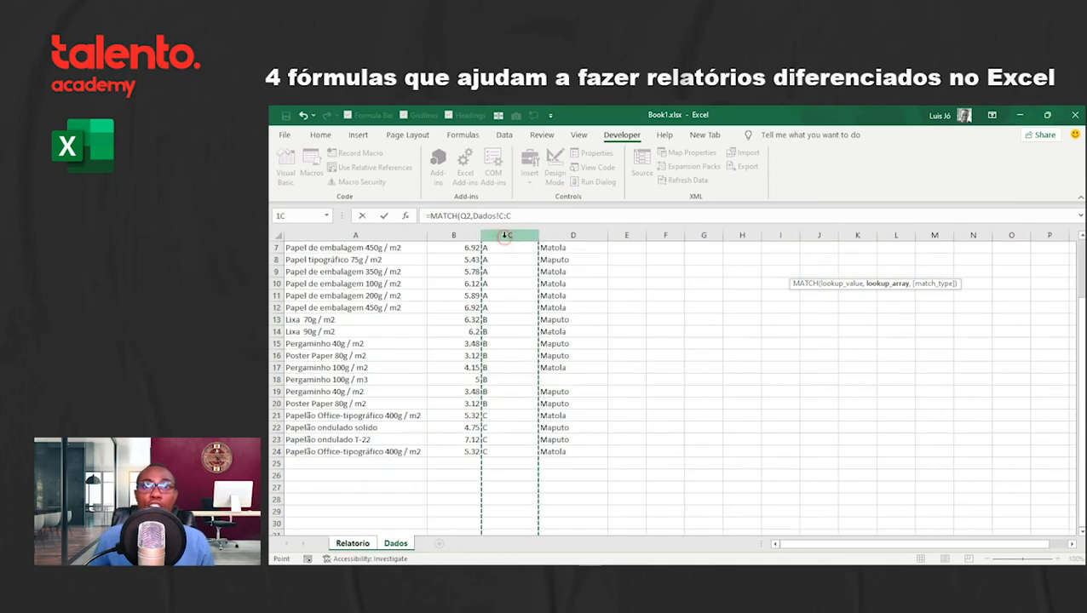
pyautogui.write(',')
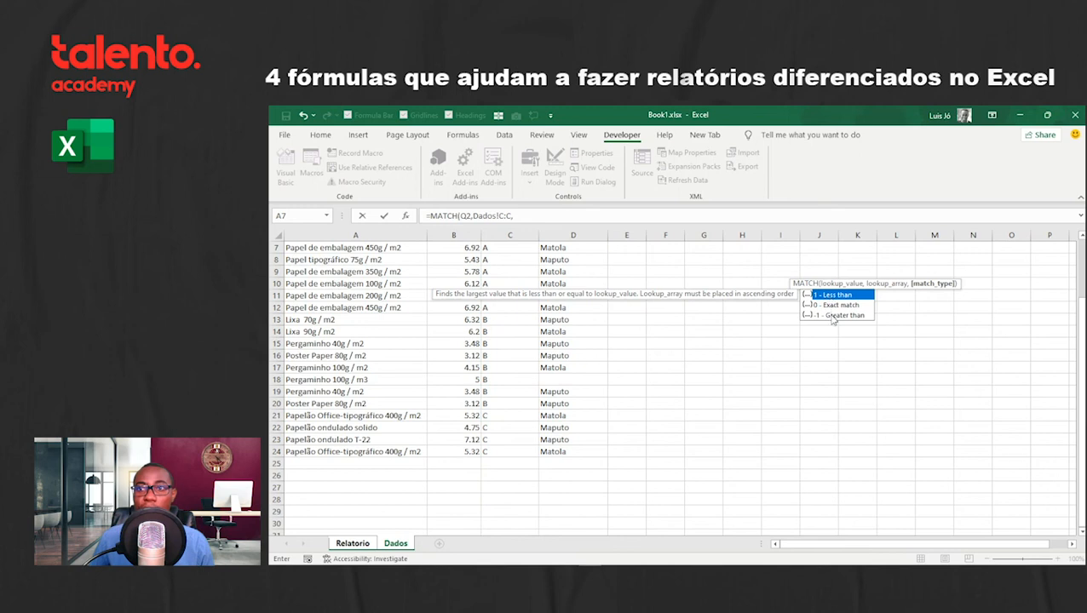
pyautogui.click(550, 220)
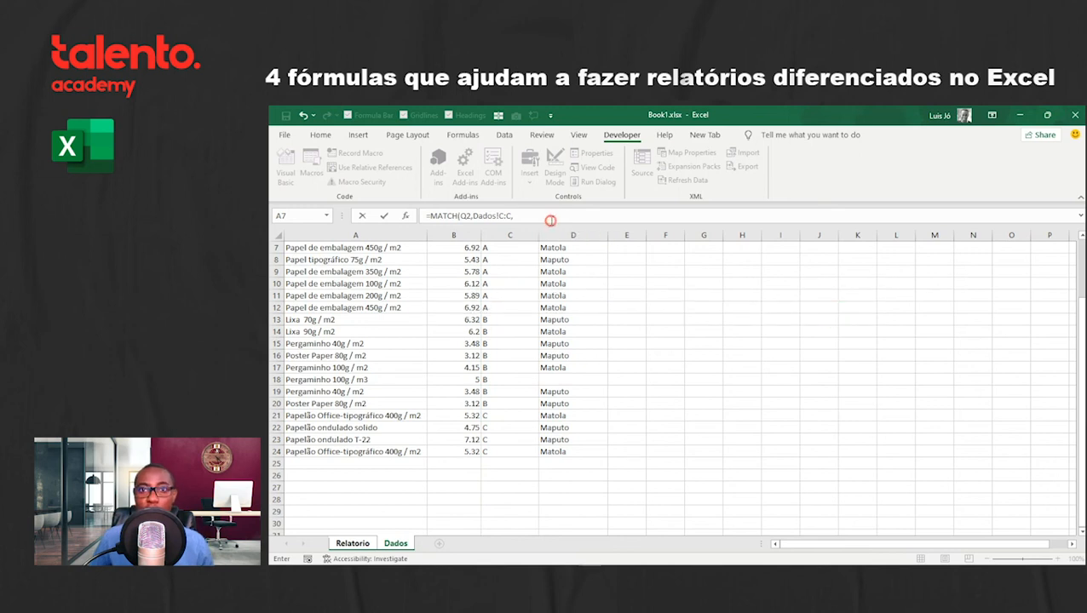
pyautogui.write('1')
pyautogui.press('Return')
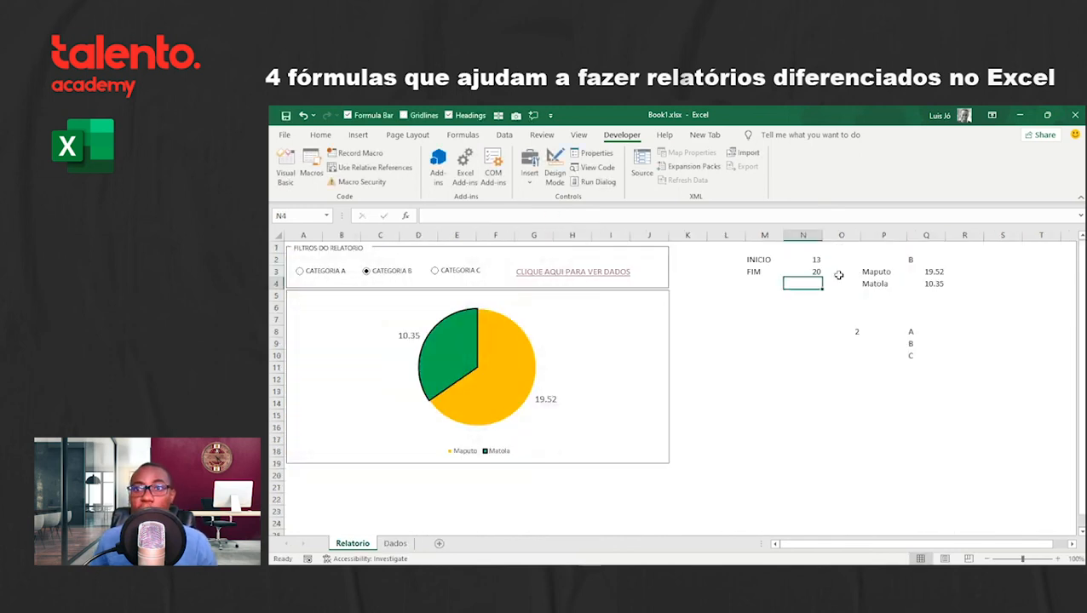
# Step: Compare the INICIO and FIM results in N2 and N3 with the row range in the G3 link formula
pyautogui.click(537, 271)
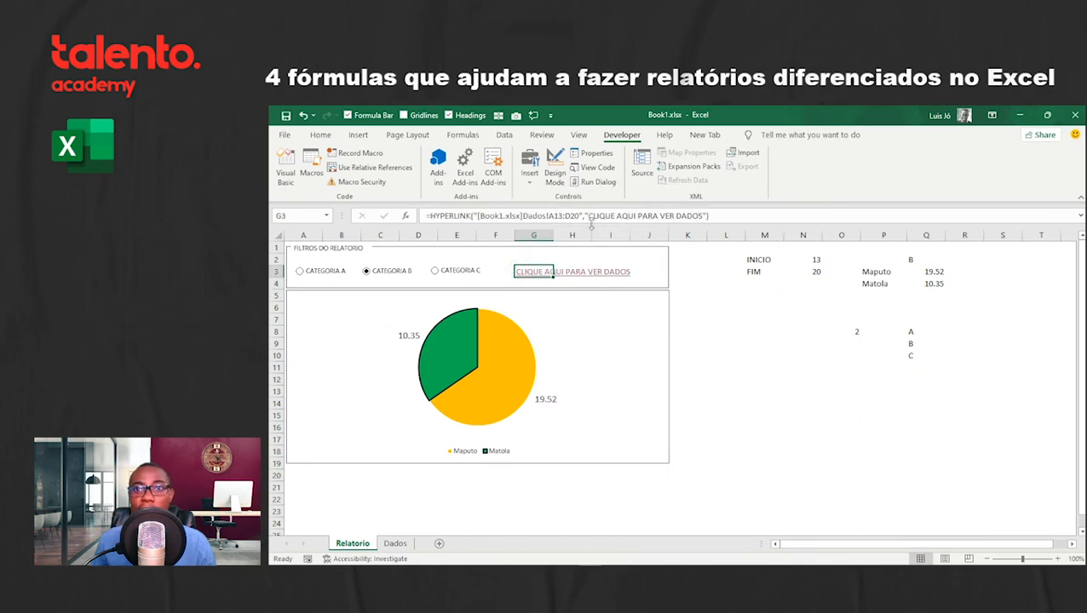
pyautogui.click(807, 261)
pyautogui.click(809, 273)
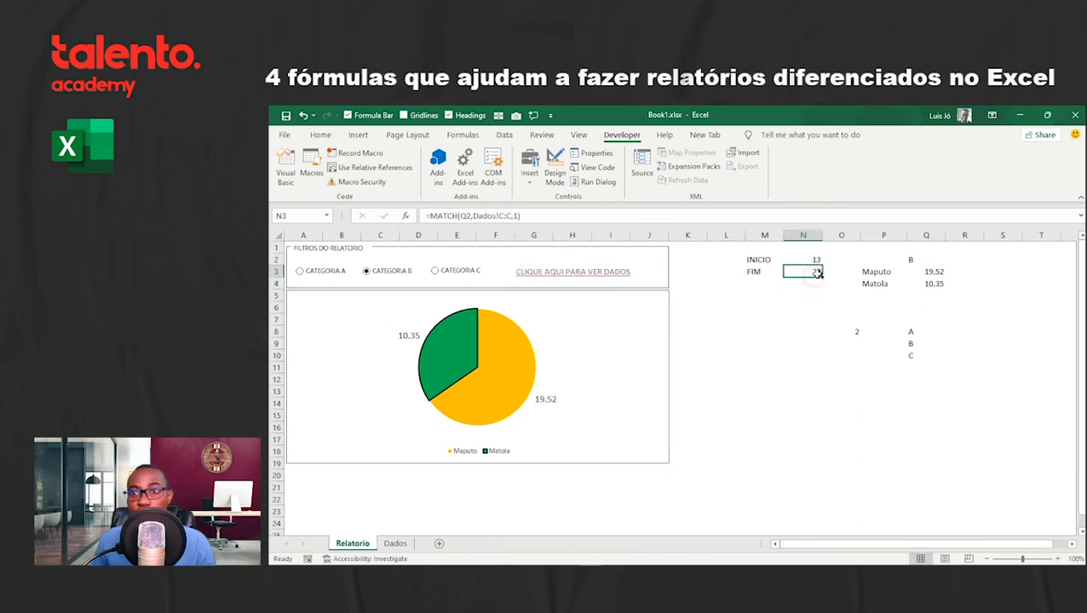
pyautogui.rightClick(523, 272)
pyautogui.press('Escape')
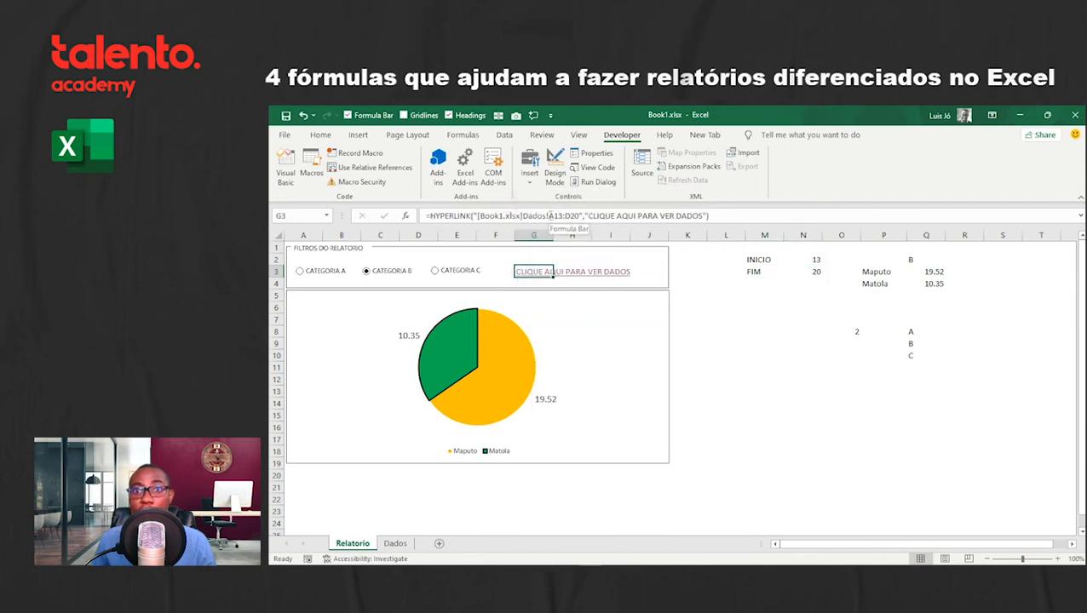
# Step: Select CATEGORIA C and compare the N2 and N3 results with the row range in the G3 link formula
pyautogui.click(453, 271)
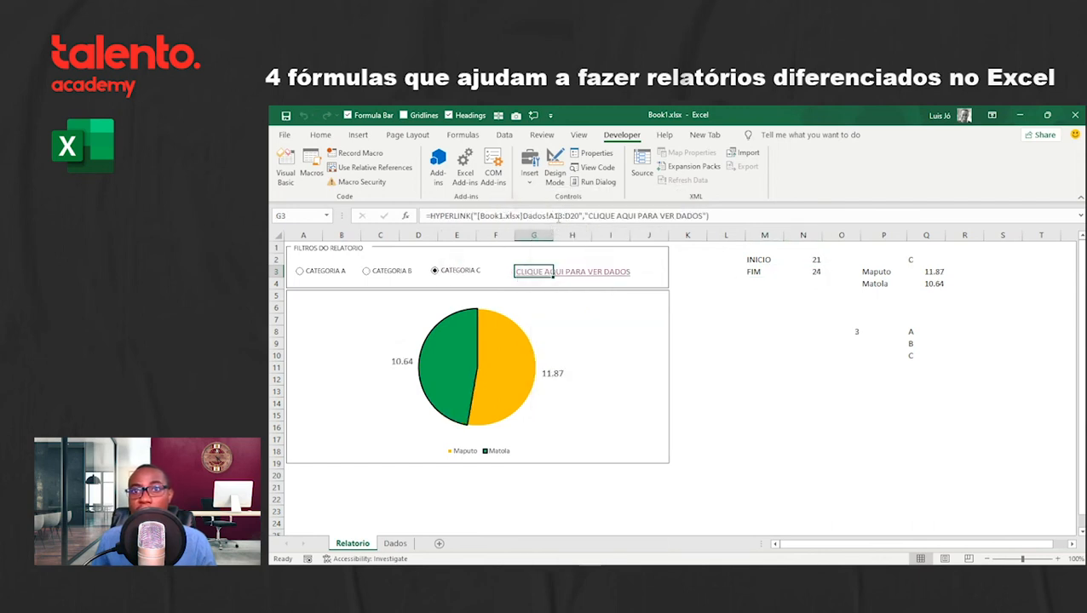
pyautogui.moveTo(814, 260); pyautogui.dragTo(815, 277)
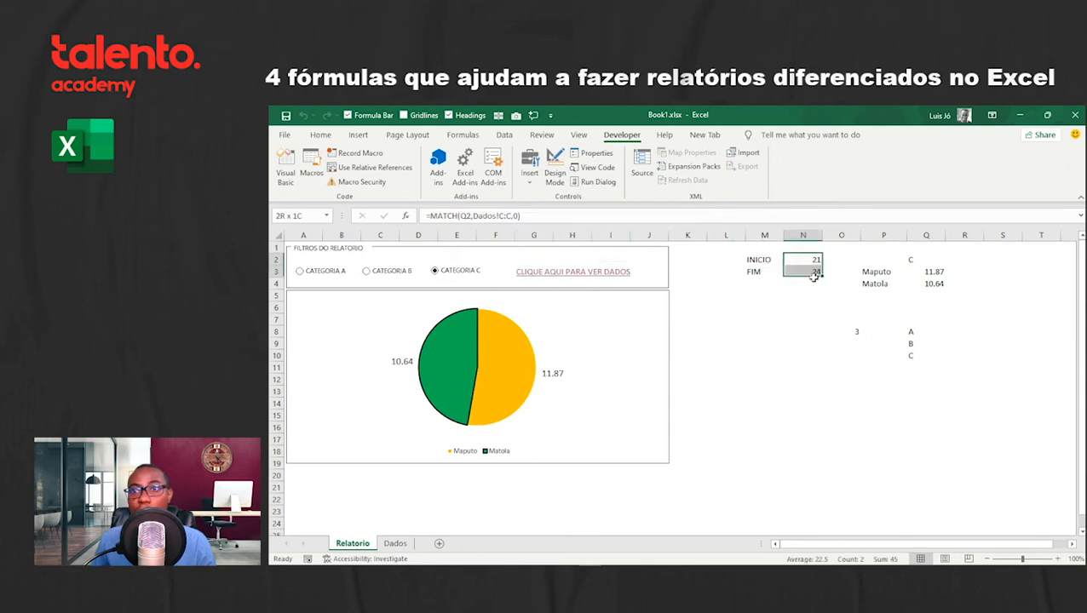
pyautogui.click(811, 271)
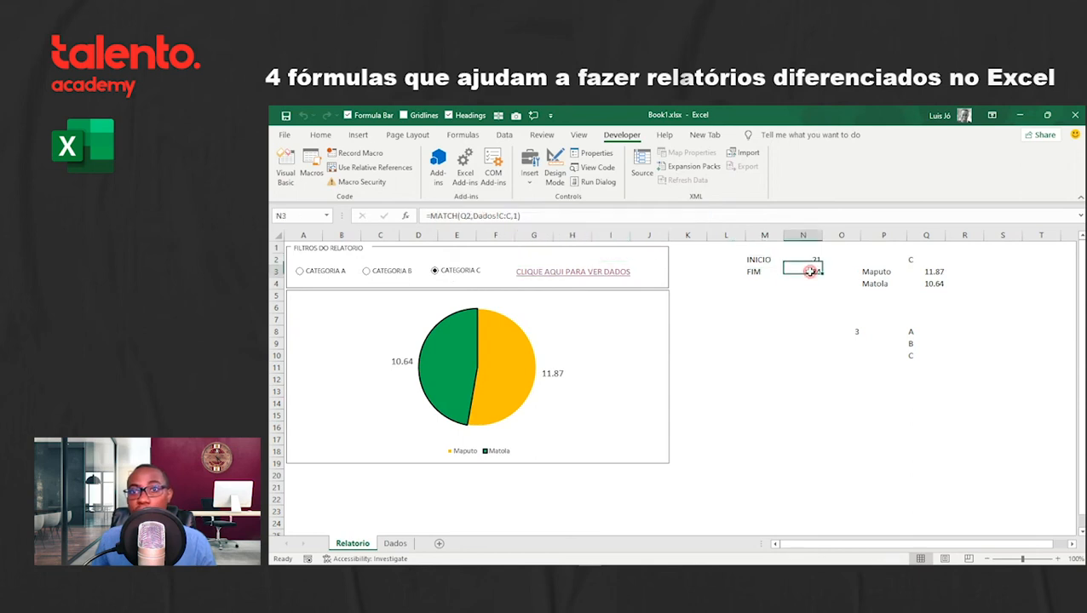
pyautogui.rightClick(545, 273)
pyautogui.click(574, 215)
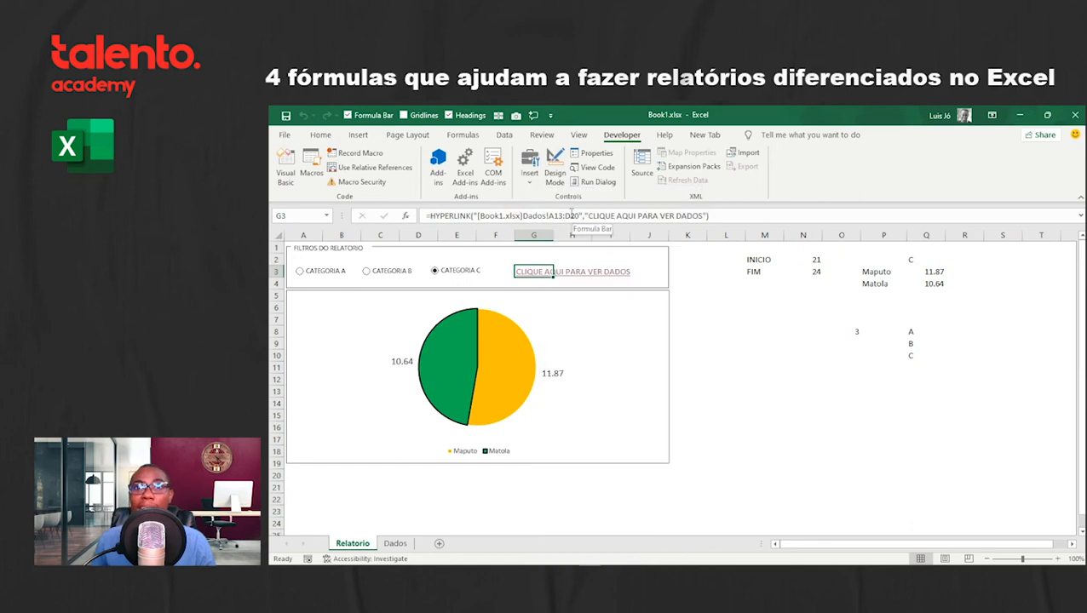
# Step: Follow the G3 link to check which Dados rows it selects for category C, and return to the Relatorio sheet
pyautogui.click(538, 272)
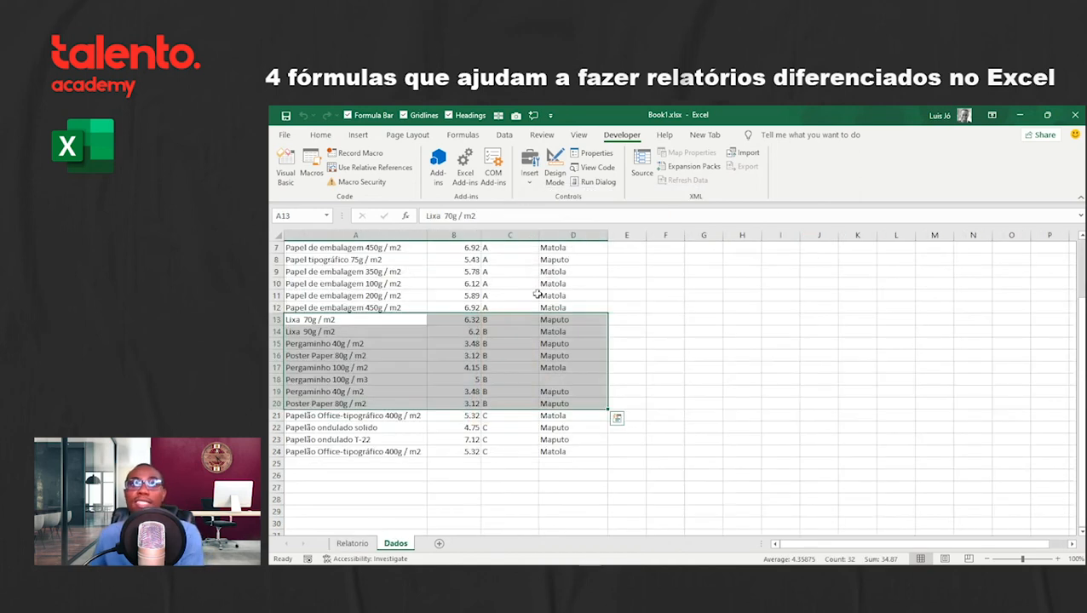
pyautogui.click(351, 543)
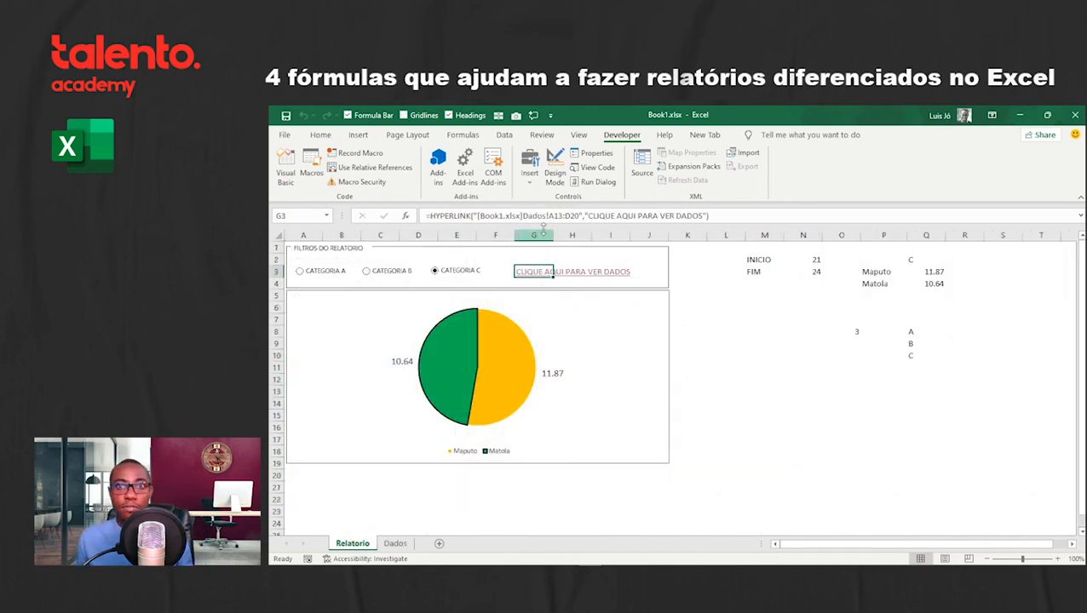
pyautogui.click(785, 381)
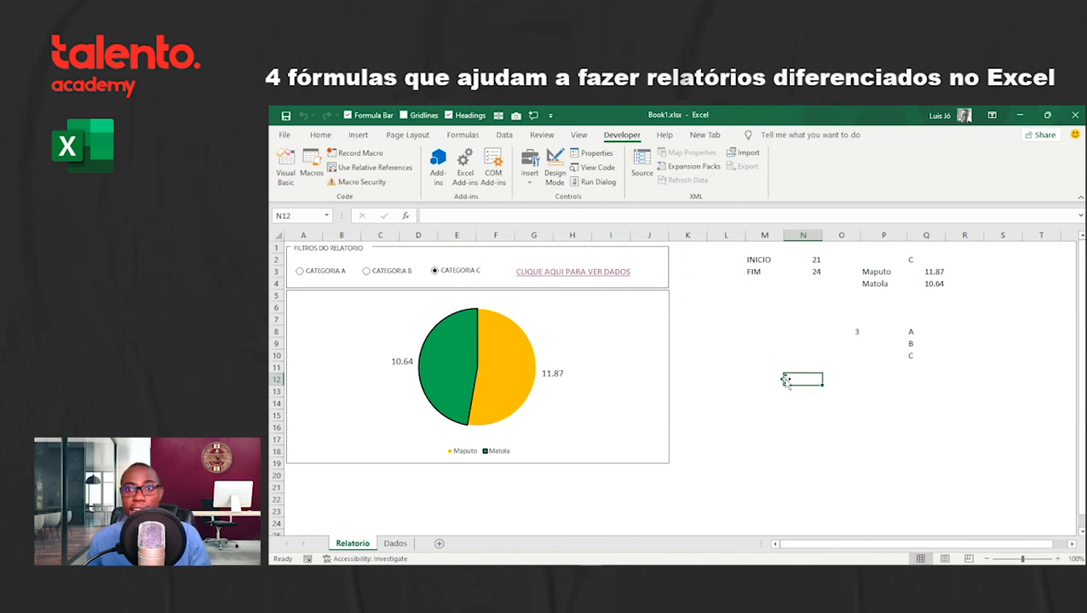
pyautogui.click(780, 387)
pyautogui.click(775, 367)
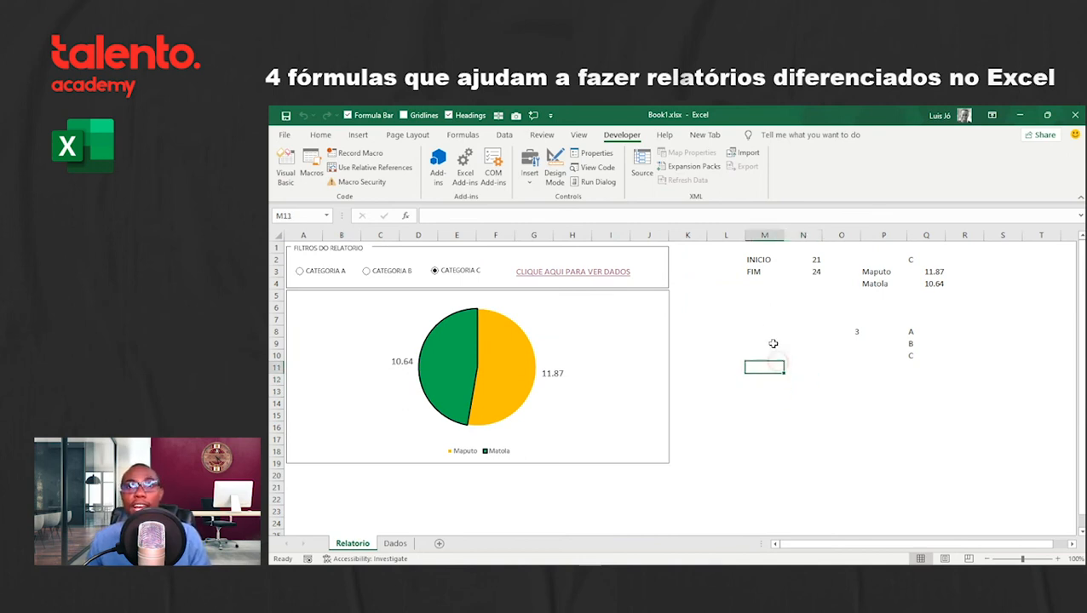
# Step: Insert a CONCATENATE function at the start of the link location in the G3 HYPERLINK formula
pyautogui.rightClick(541, 274)
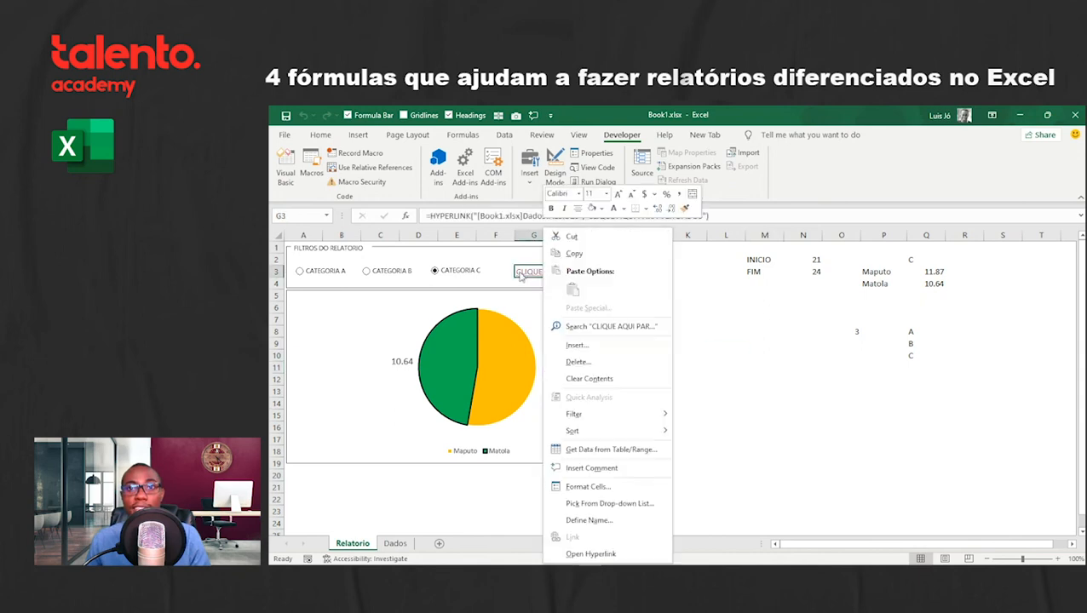
pyautogui.click(476, 215)
pyautogui.click(473, 216)
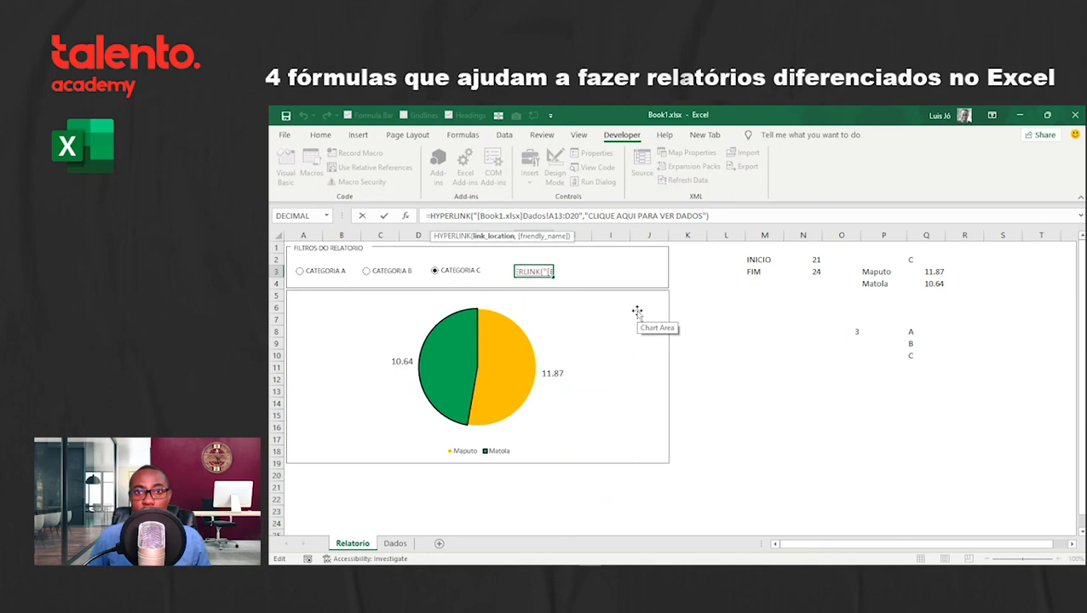
pyautogui.write('CON')
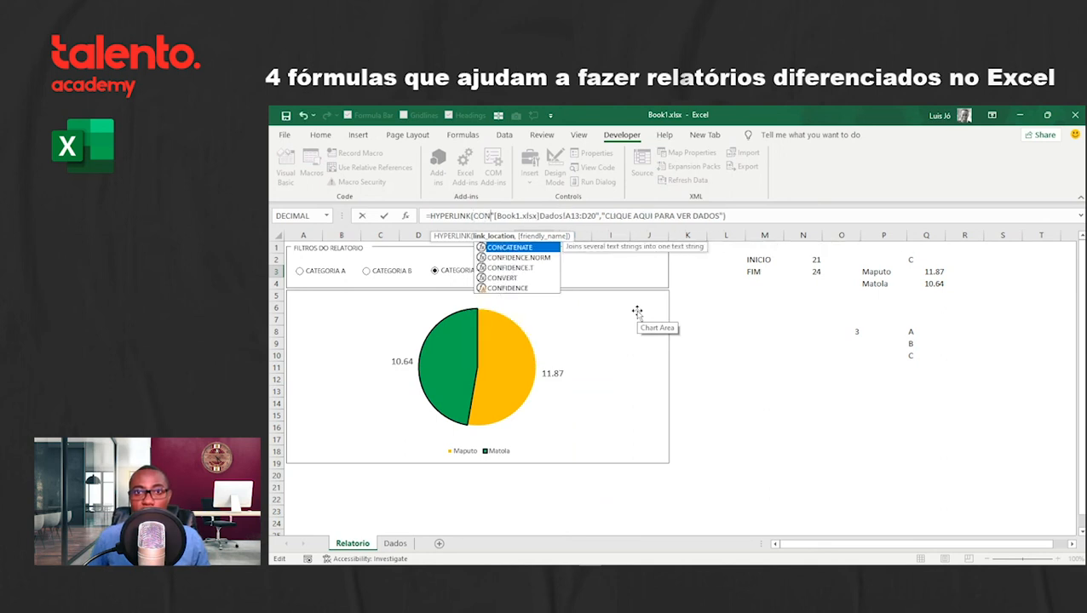
pyautogui.press('Tab')
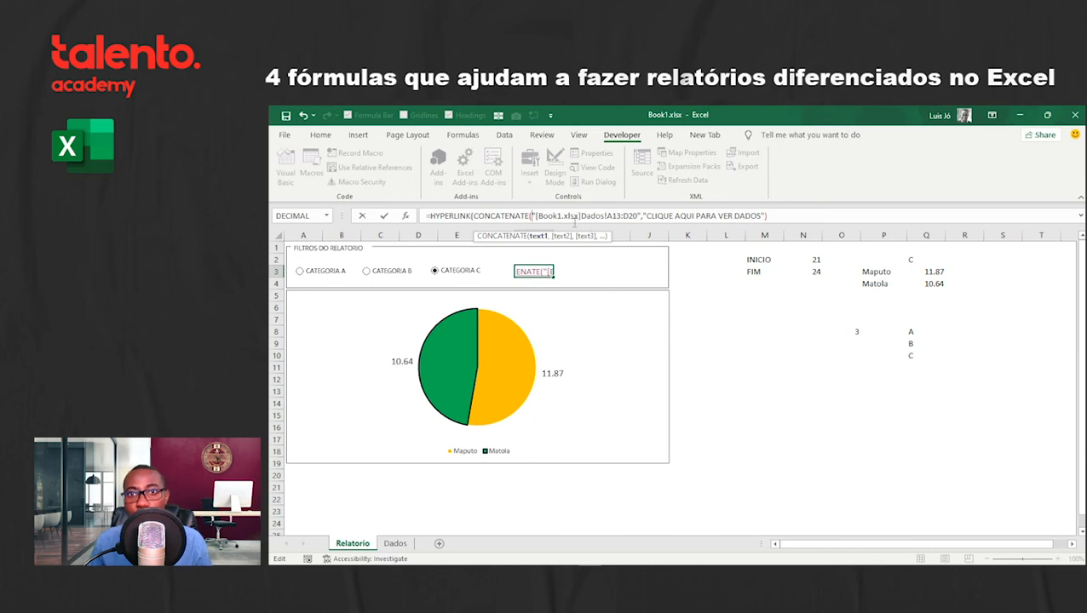
# Step: End the first CONCATENATE text after "[Book1.xlsx]Dados!A" and replace the fixed start row 13 with a reference to N2
pyautogui.click(612, 216)
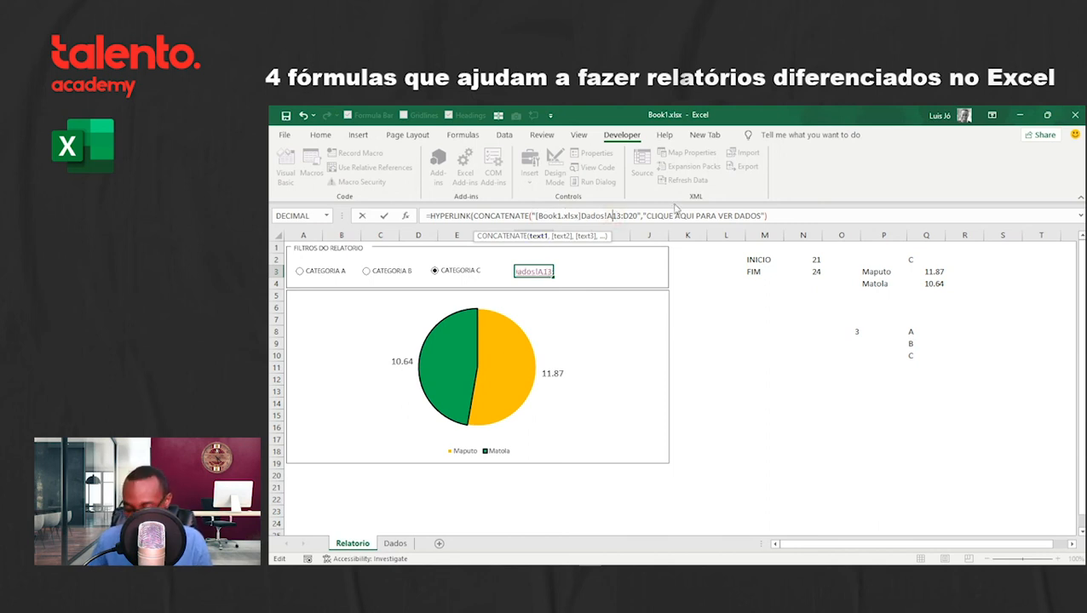
pyautogui.write('"')
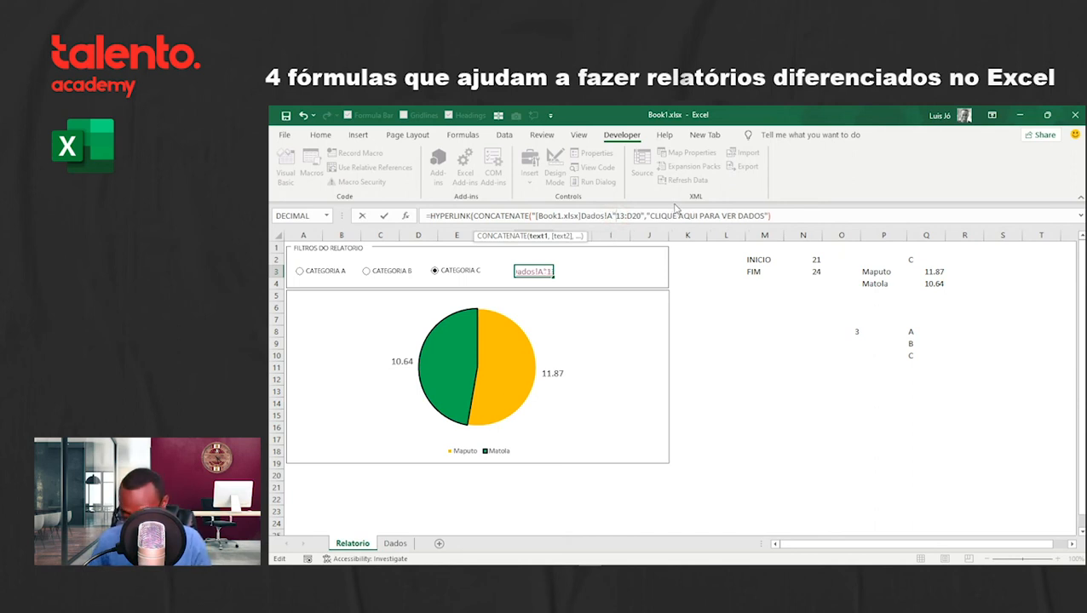
pyautogui.write(',')
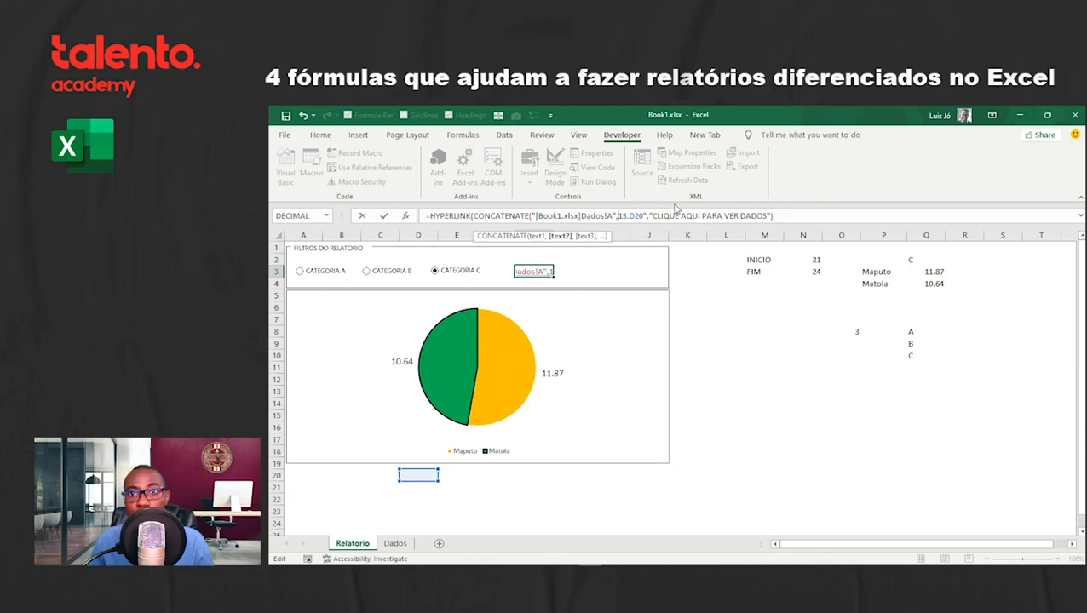
pyautogui.press('Delete')
pyautogui.press('Delete')
pyautogui.press('Delete')
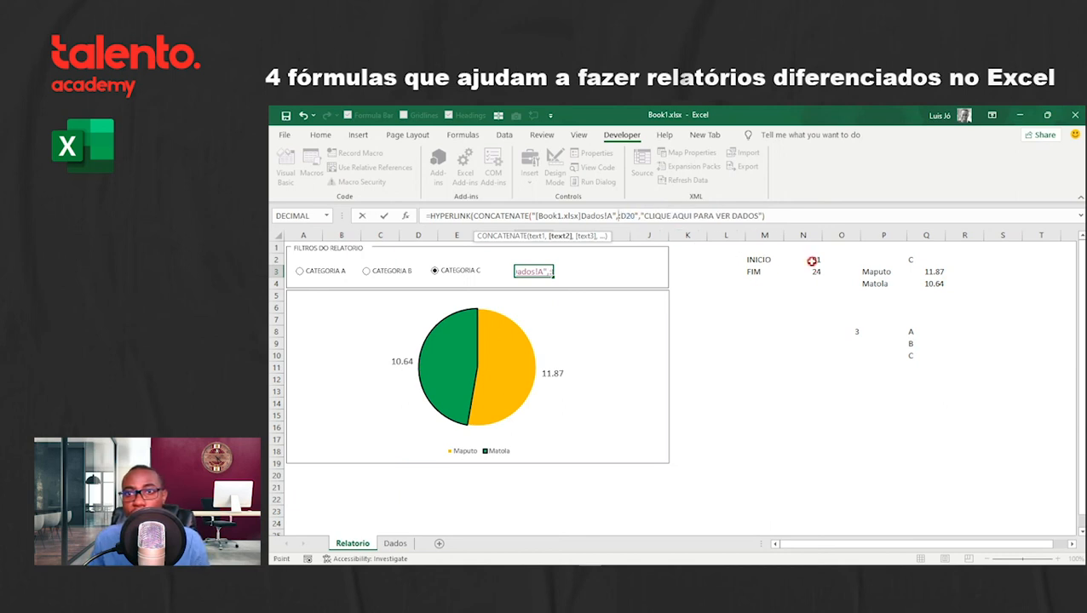
pyautogui.click(810, 260)
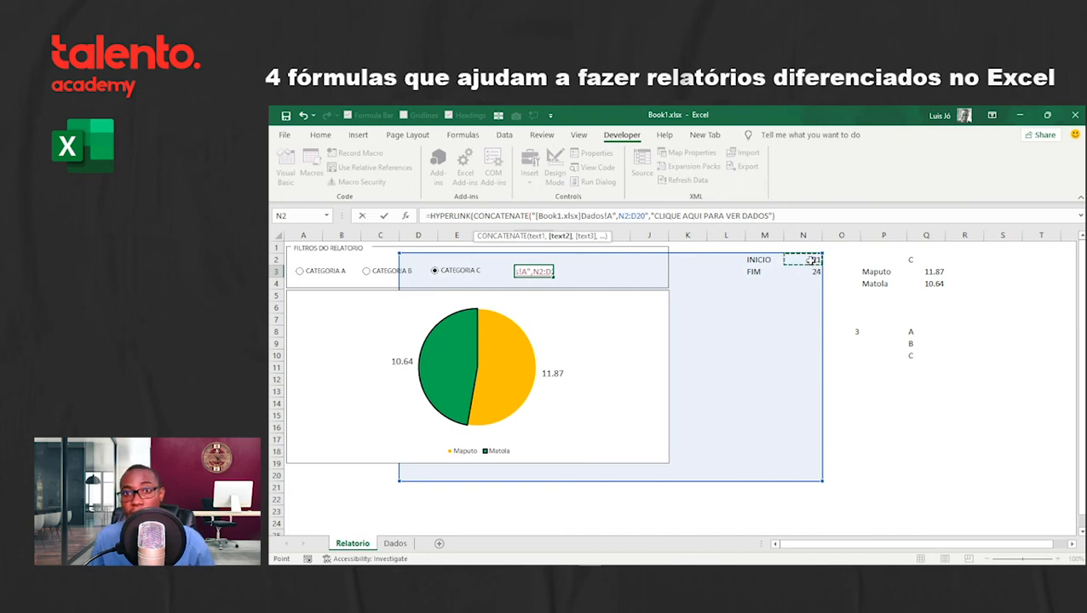
# Step: Add ":D" as the third CONCATENATE text, replace the fixed end row 20 with N3, and close the function
pyautogui.write(',"')
pyautogui.click(639, 215)
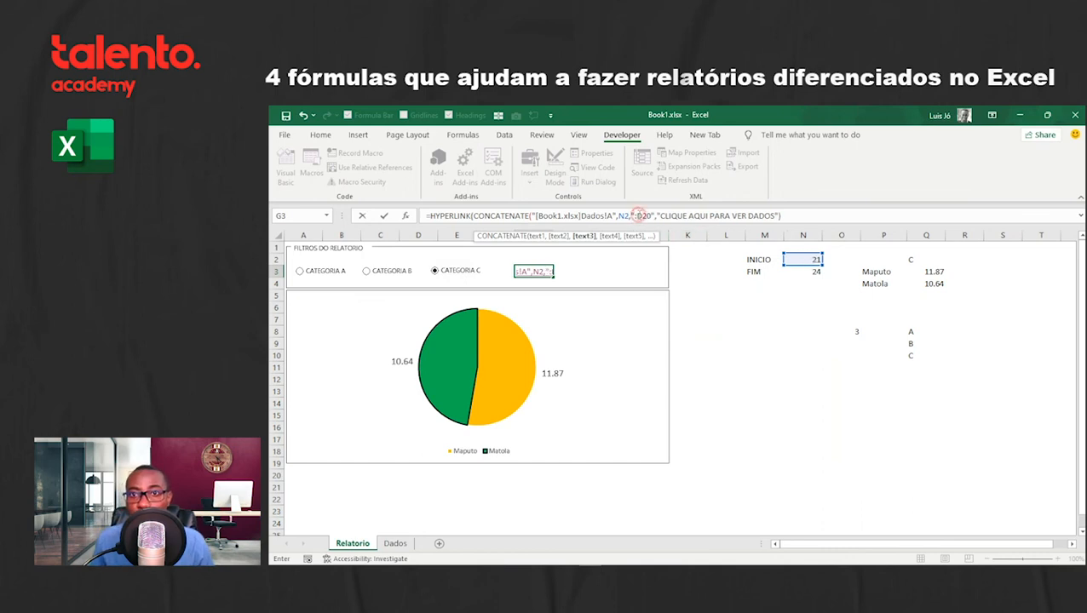
pyautogui.write('"')
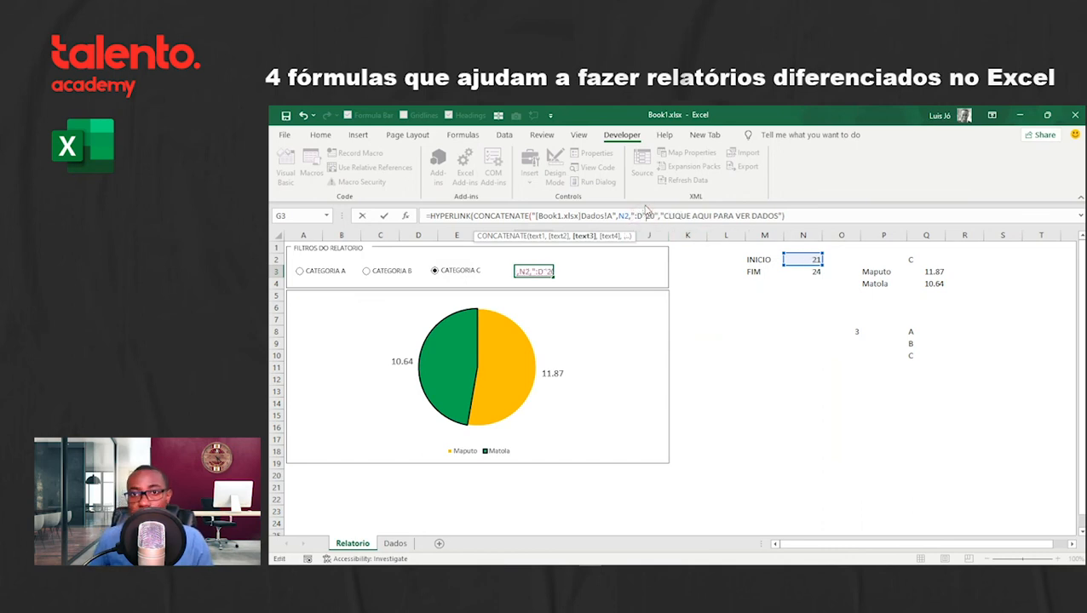
pyautogui.write(',')
pyautogui.press('Delete')
pyautogui.press('Delete')
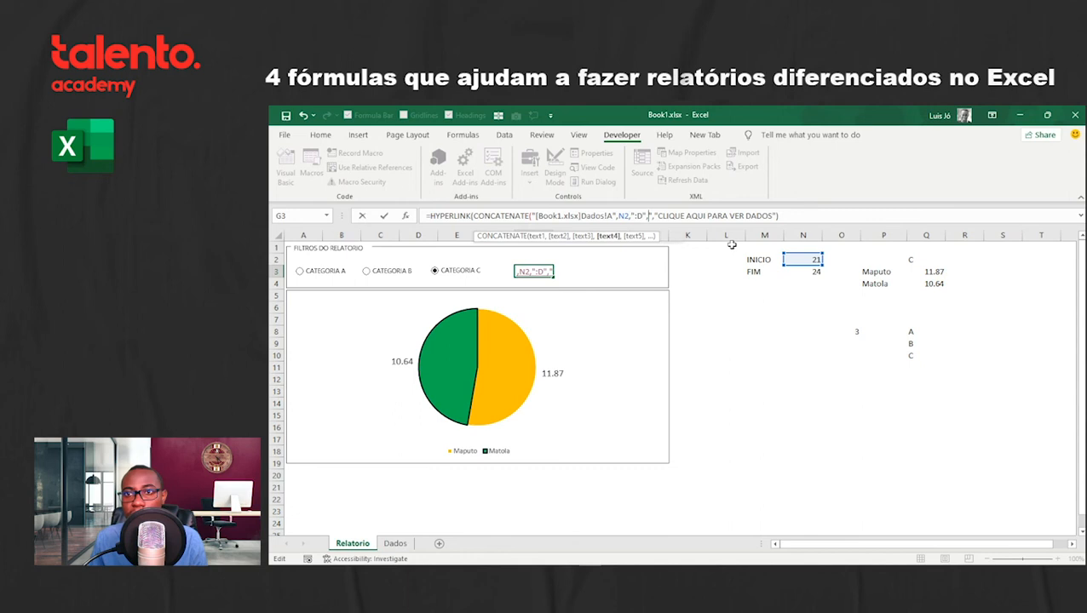
pyautogui.click(811, 271)
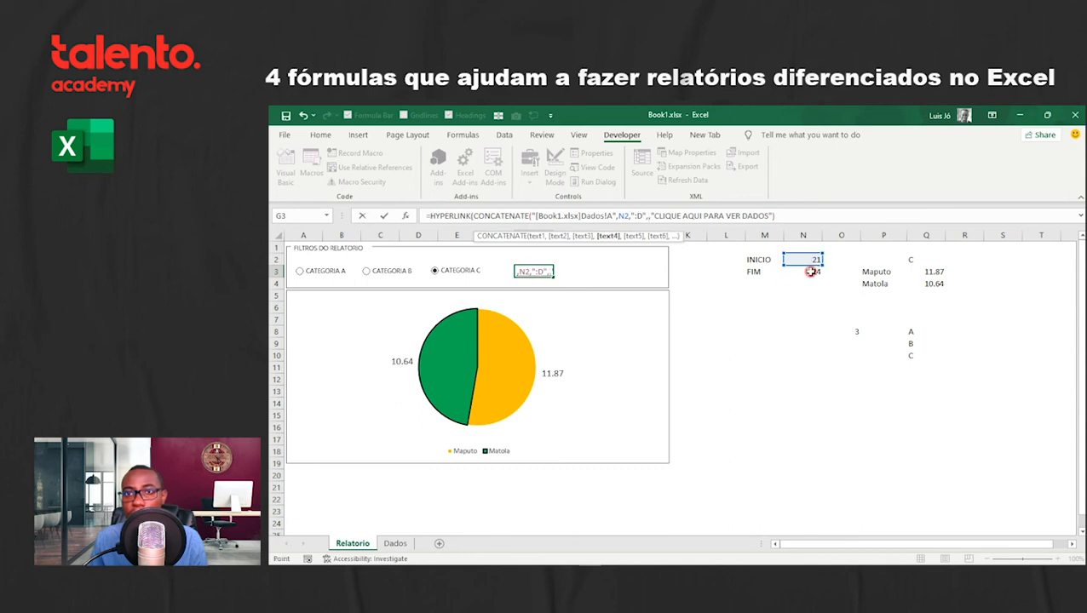
pyautogui.write(')')
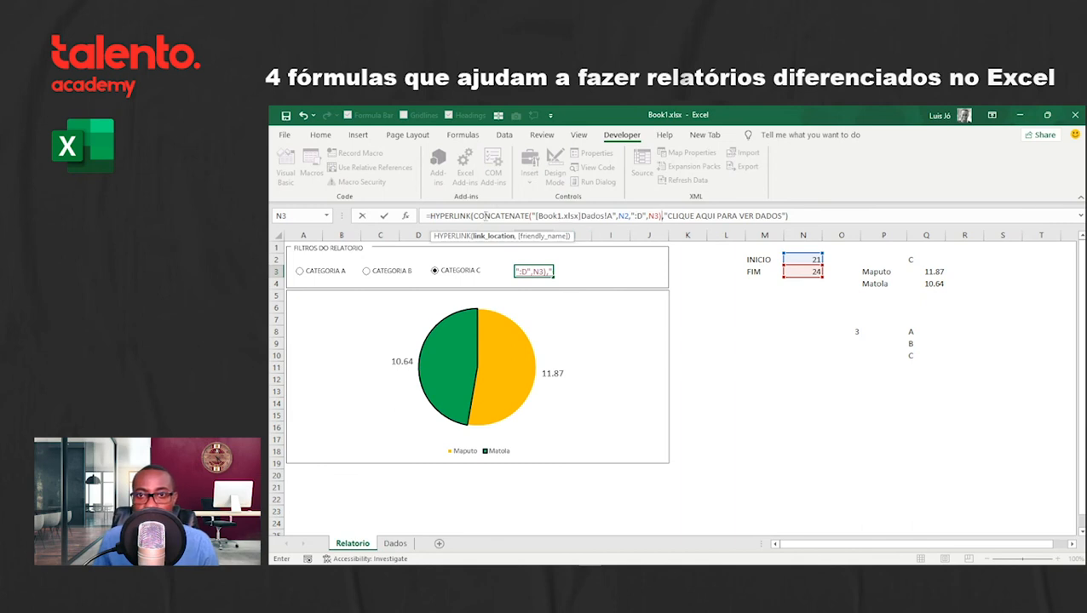
# Step: Review the text pieces and the N2 and N3 references in the G3 HYPERLINK/CONCATENATE formula, and commit the formula
pyautogui.click(530, 215)
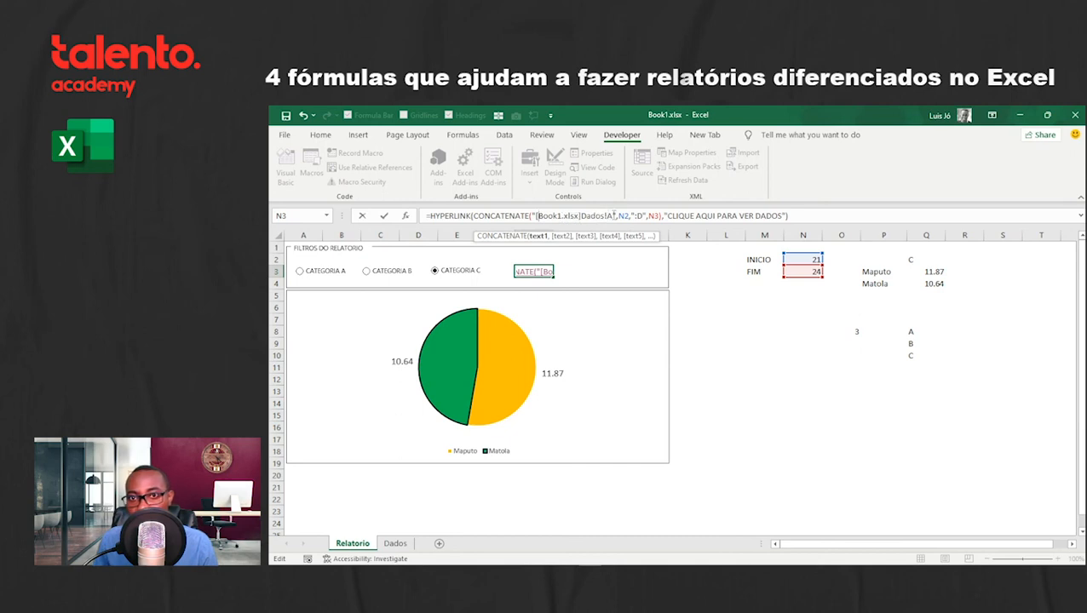
pyautogui.doubleClick(620, 216)
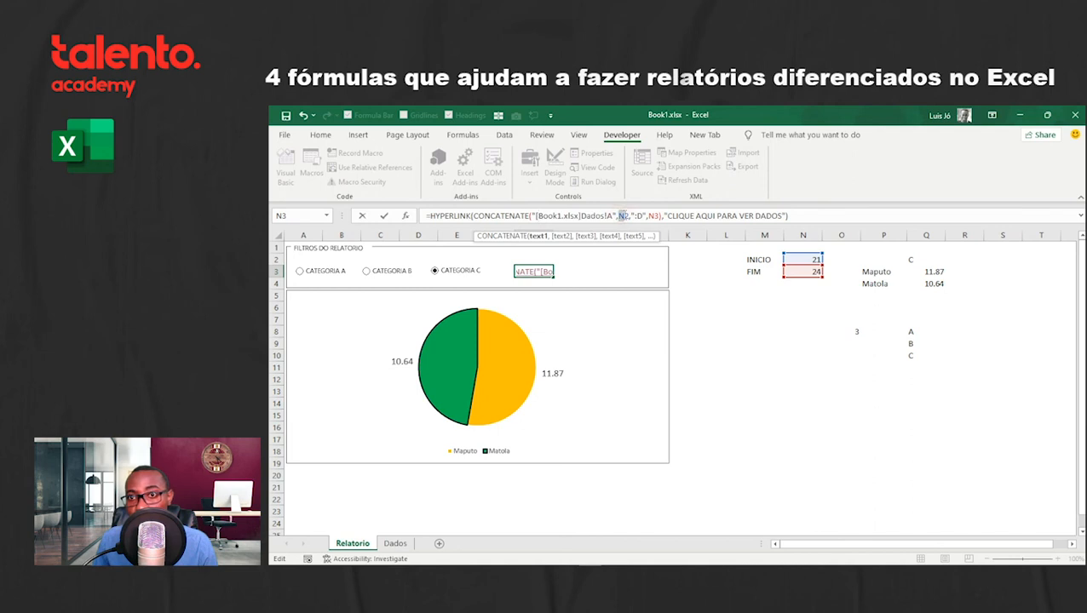
pyautogui.click(803, 259)
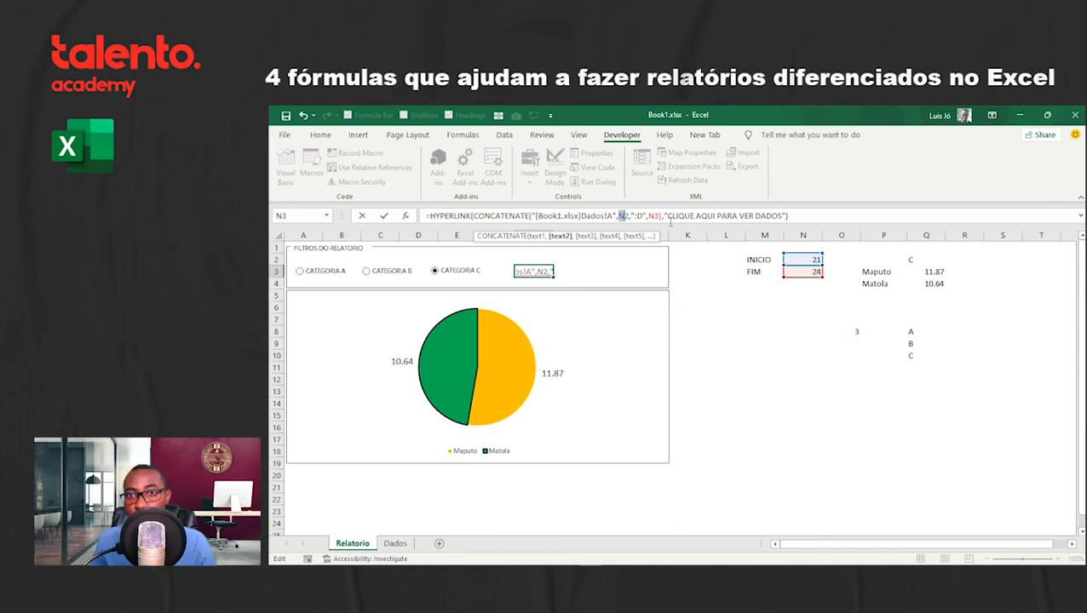
pyautogui.click(636, 215)
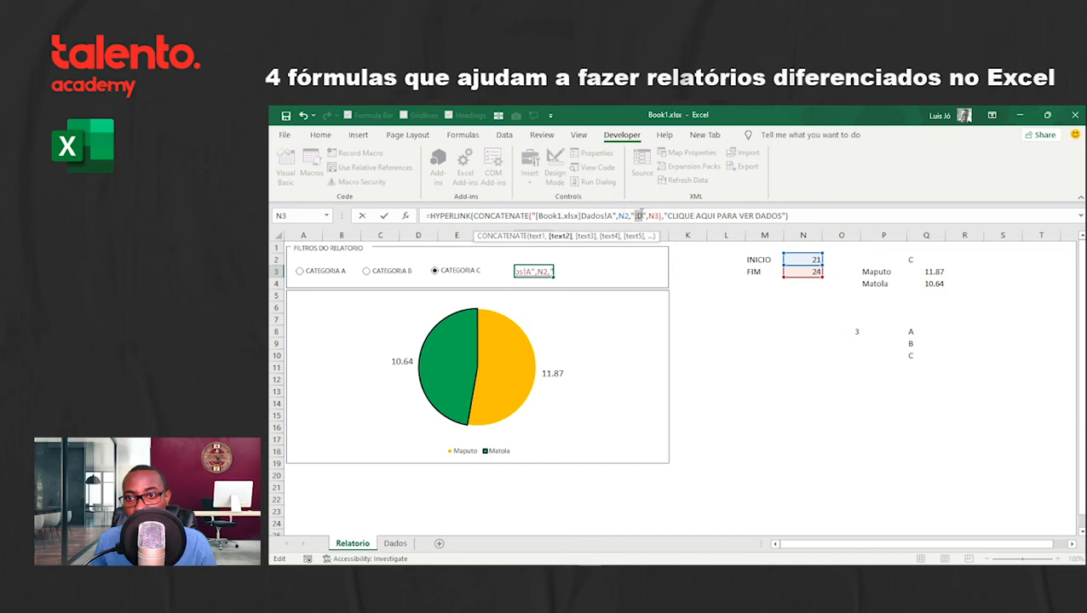
pyautogui.doubleClick(653, 215)
pyautogui.click(794, 273)
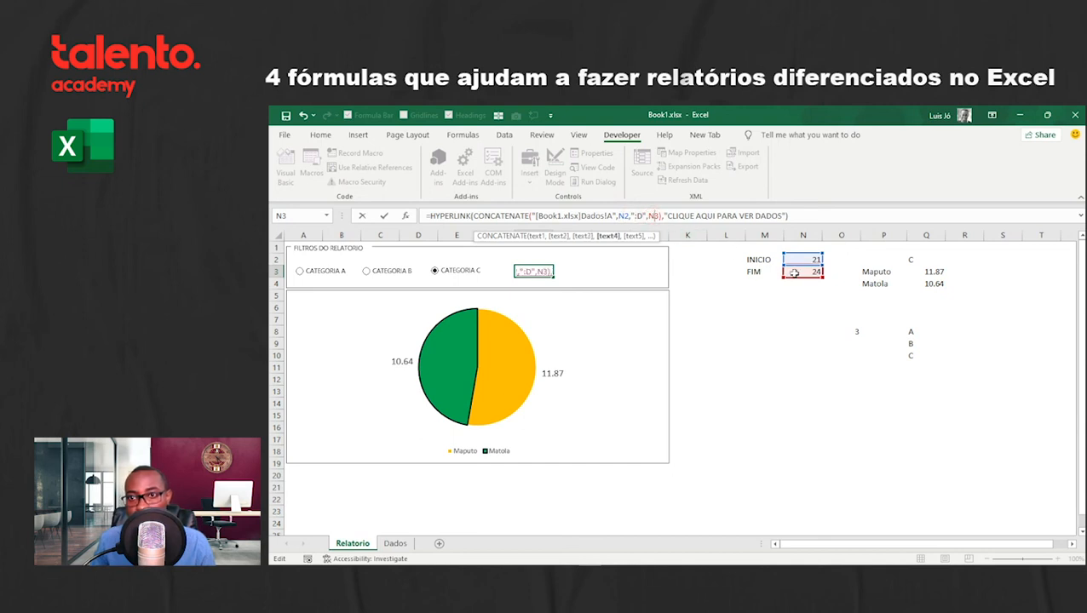
pyautogui.press('Return')
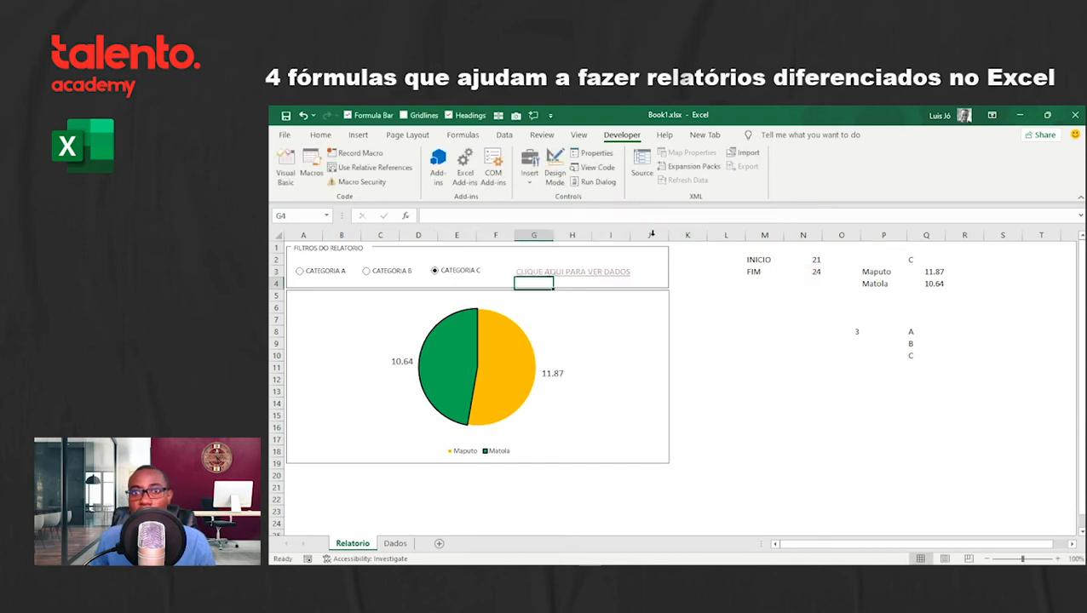
# Step: Test the G3 link with category C and with category A, returning to the Relatorio sheet each time
pyautogui.click(542, 279)
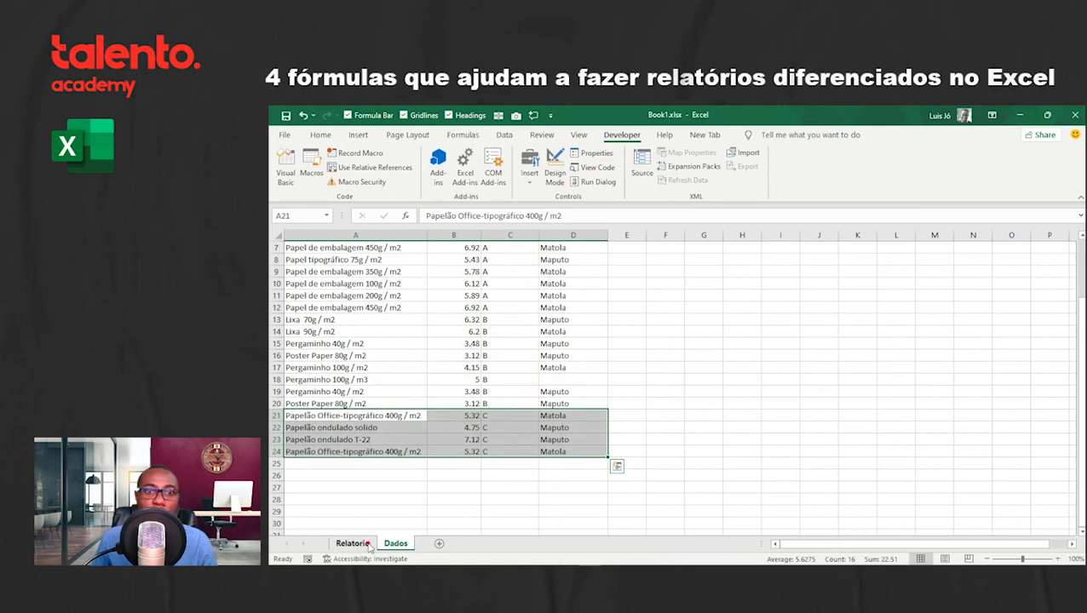
pyautogui.click(352, 544)
pyautogui.click(324, 270)
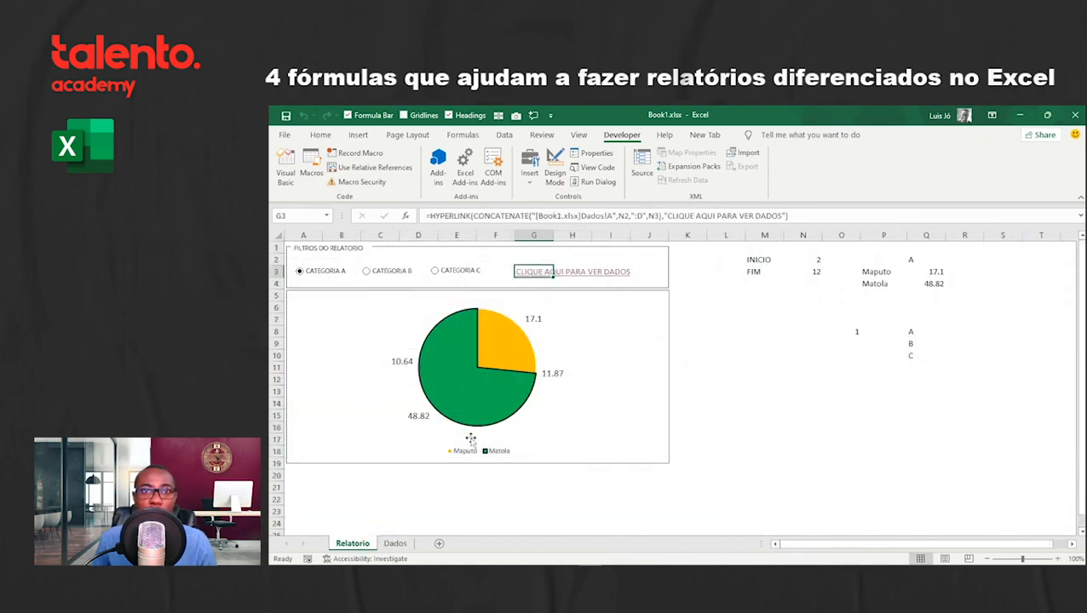
pyautogui.click(532, 272)
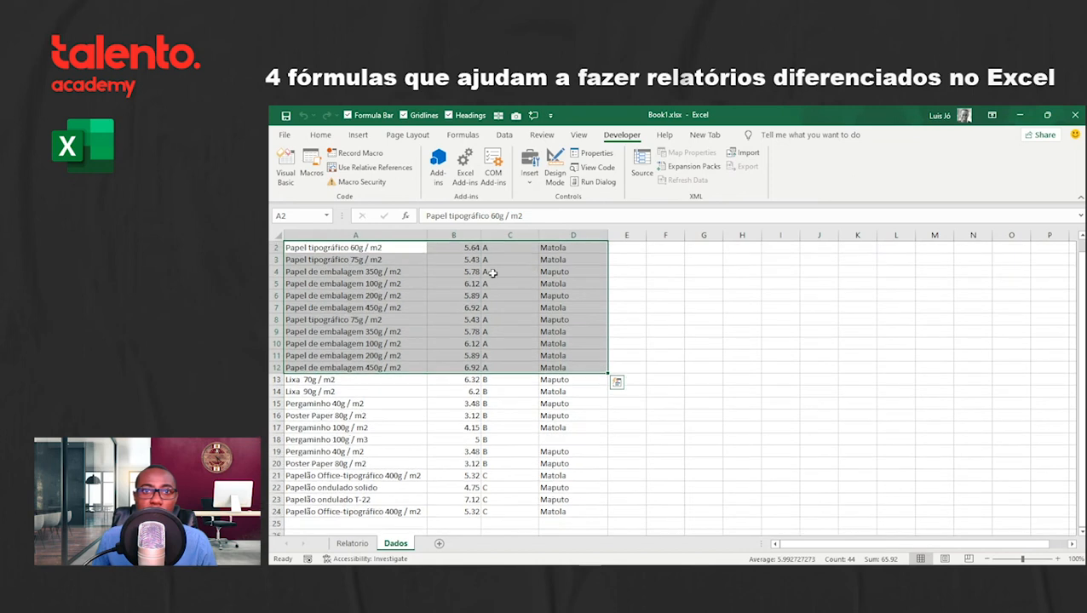
pyautogui.scroll(1, 428, 328)
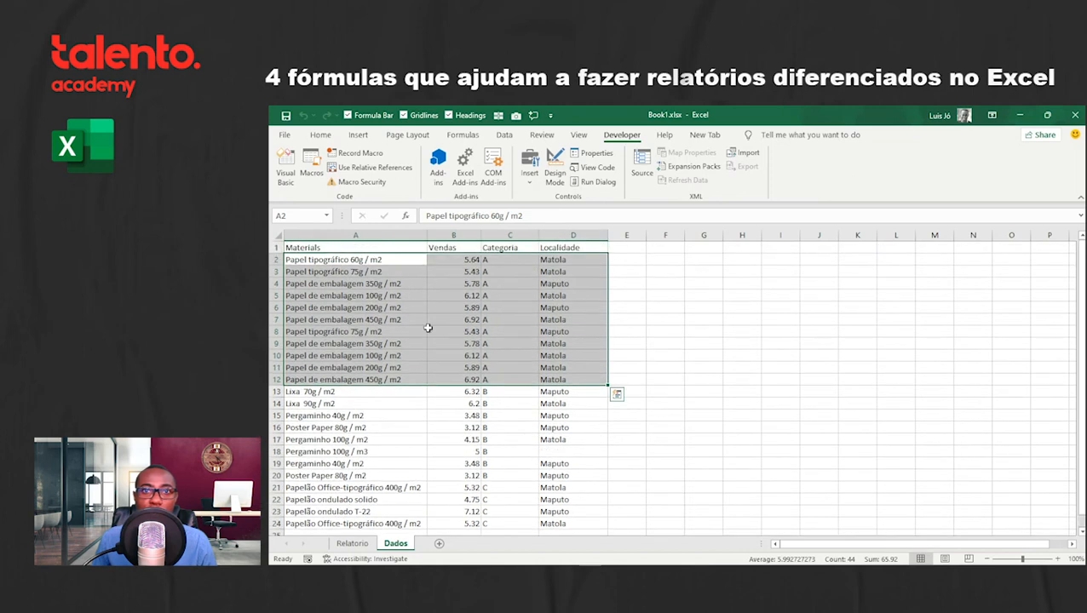
pyautogui.click(352, 542)
pyautogui.click(764, 321)
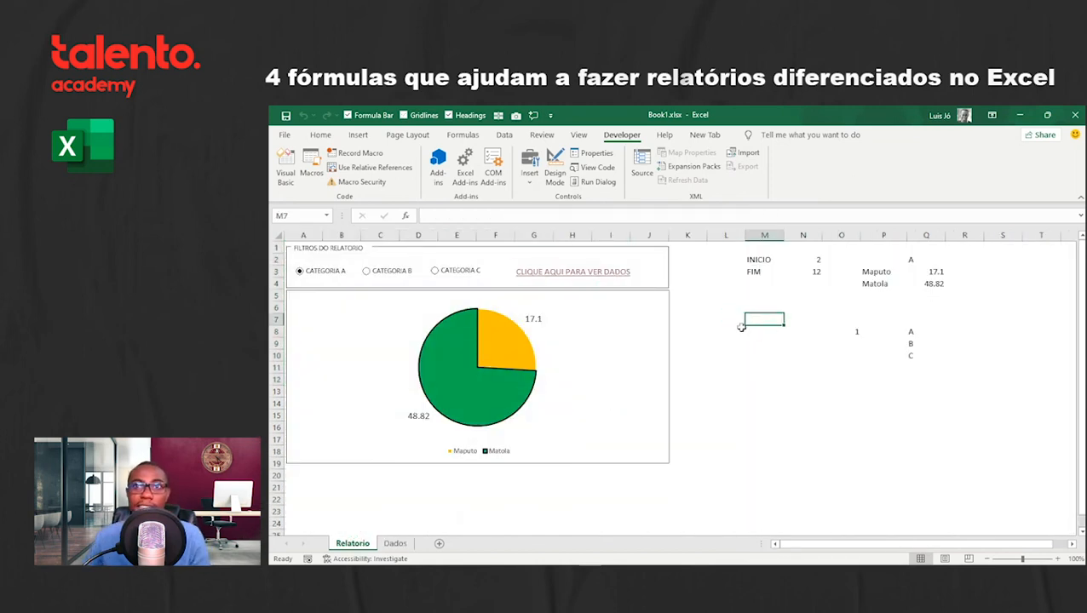
pyautogui.click(529, 271)
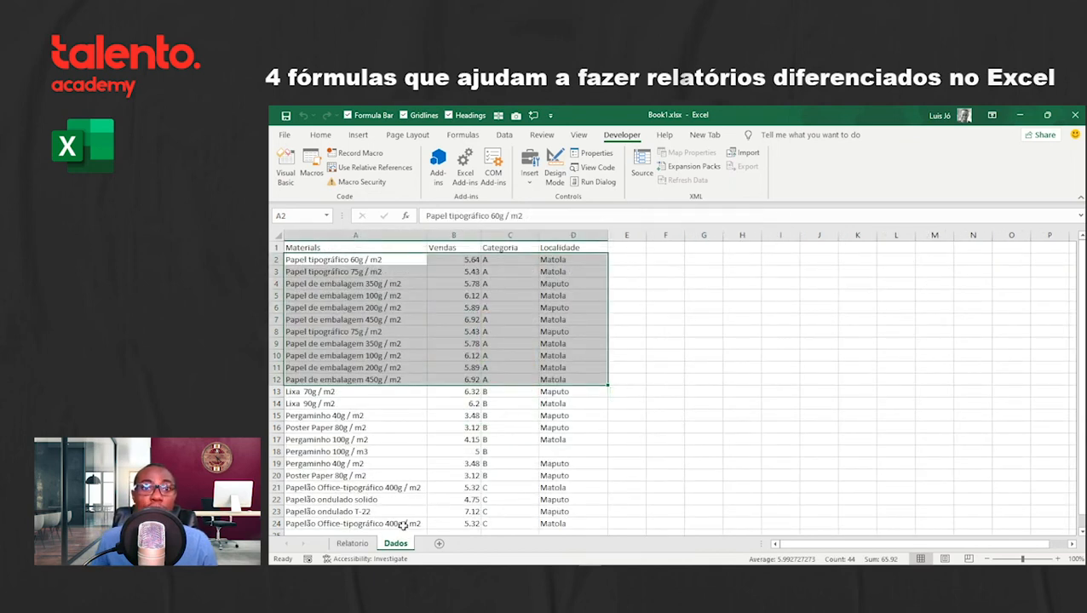
pyautogui.click(366, 545)
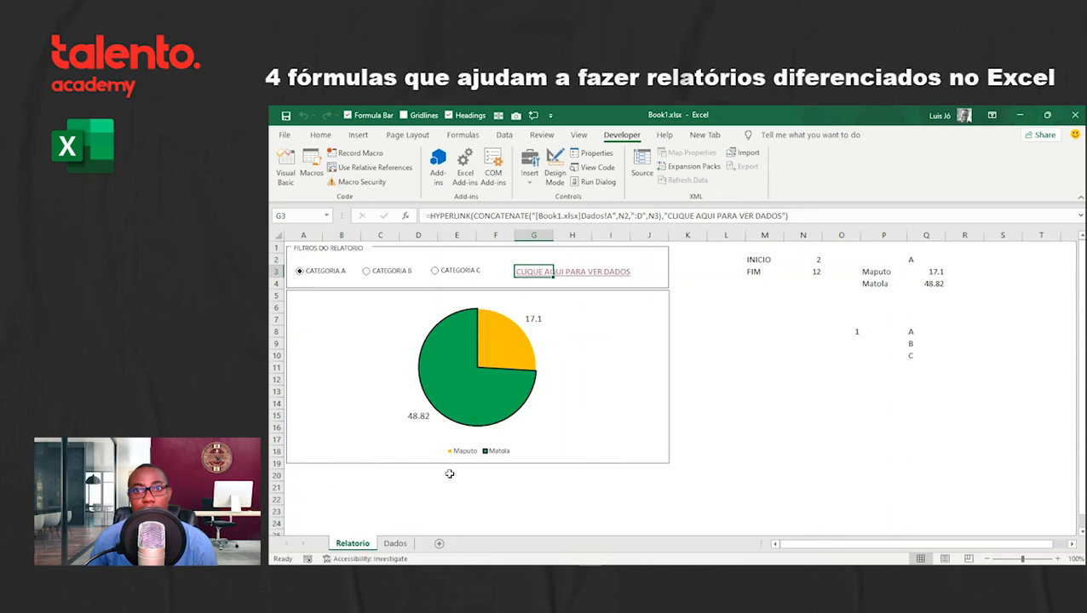
# Step: Switch the report to category B, follow the G3 link to its Dados rows, and return to the Relatorio sheet
pyautogui.click(454, 266)
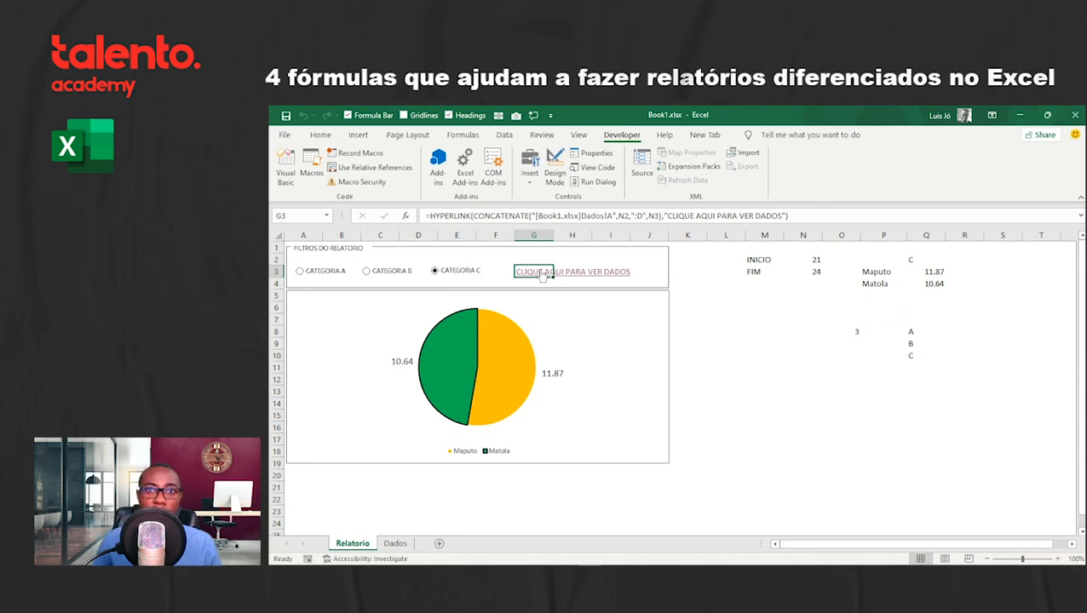
pyautogui.click(385, 271)
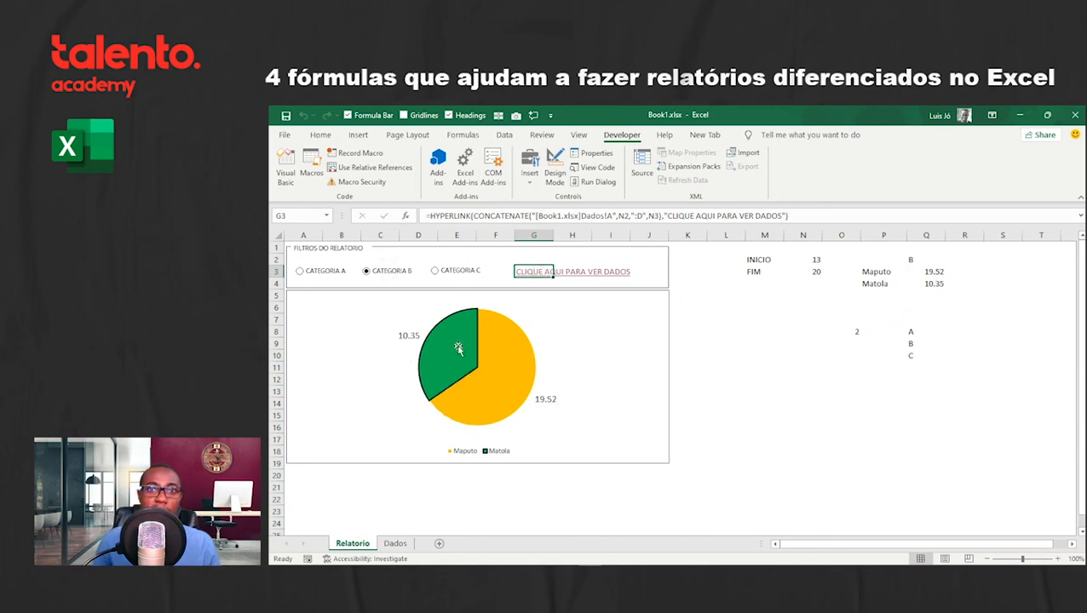
pyautogui.click(528, 272)
pyautogui.hotkey('ctrl', 'c')
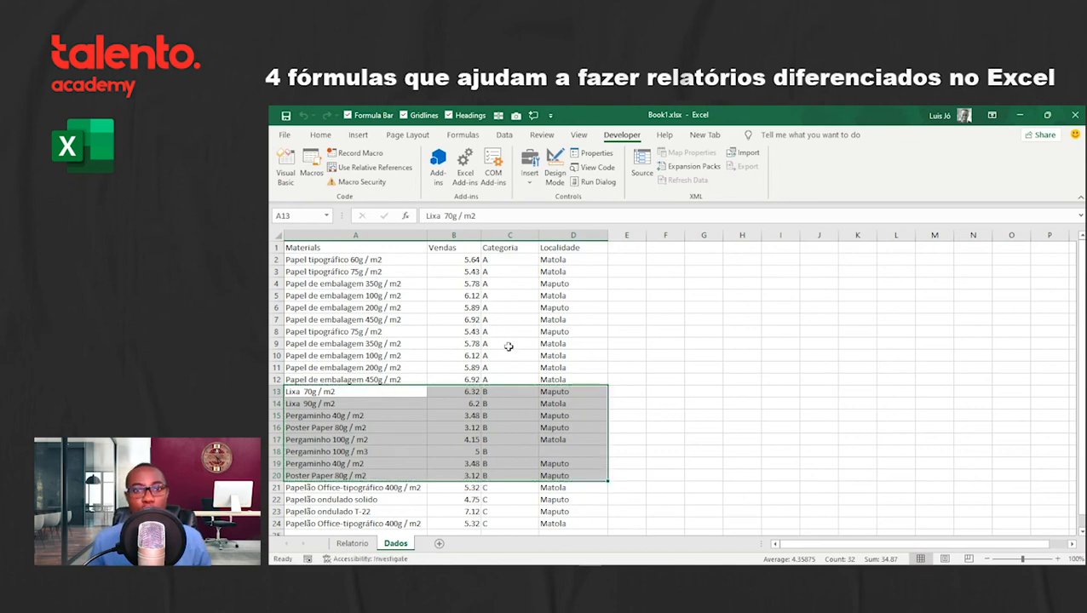
pyautogui.hotkey('ctrl', 'Home')
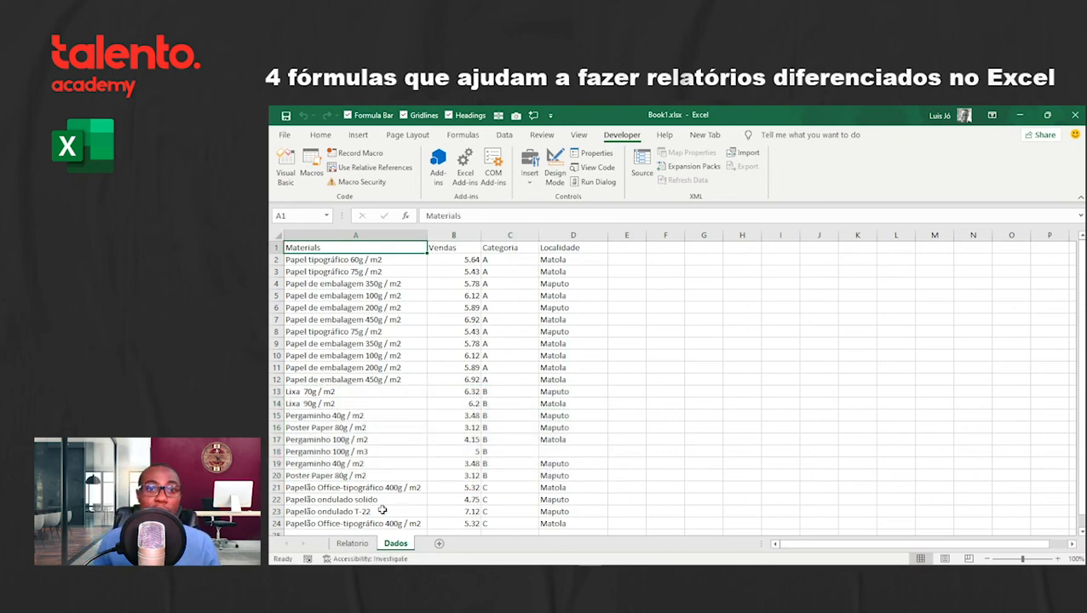
pyautogui.click(351, 543)
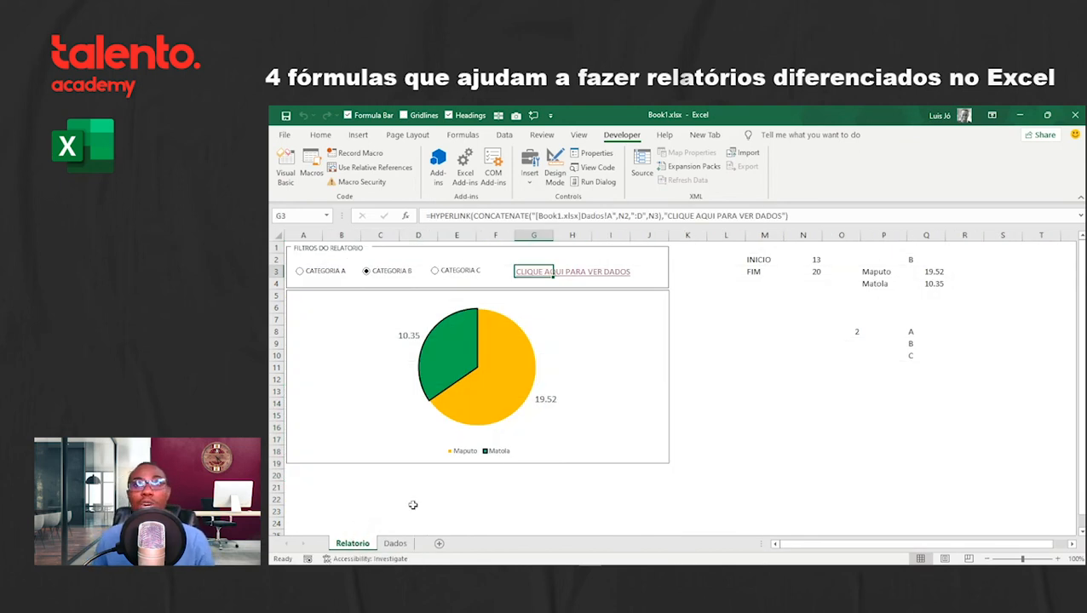
# Step: Cycle the report through categories A, B and C to check how the pie chart responds
pyautogui.click(715, 329)
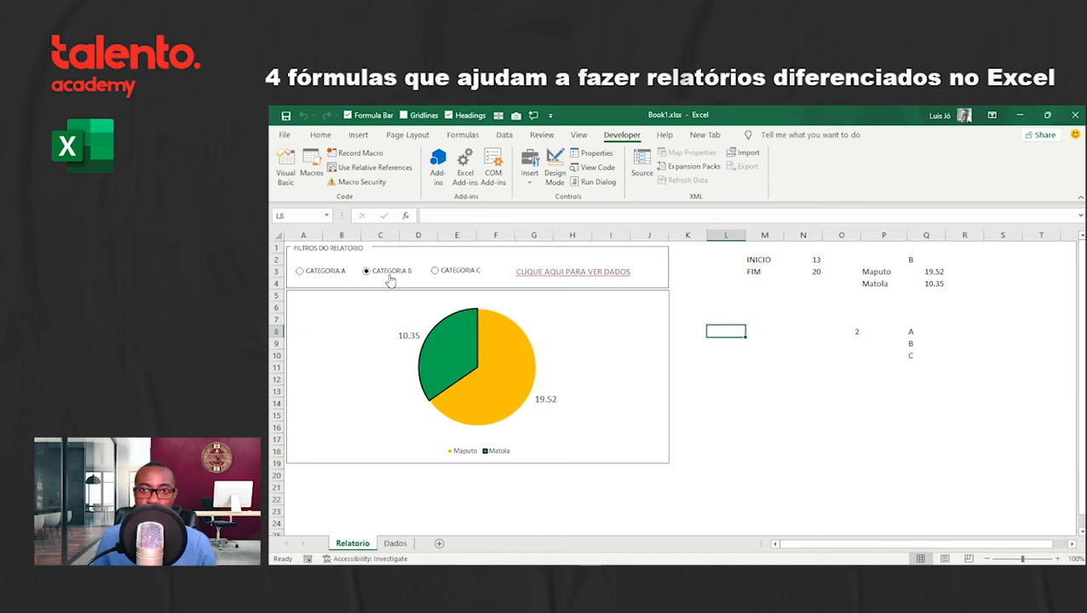
pyautogui.click(334, 275)
pyautogui.click(399, 273)
pyautogui.click(431, 271)
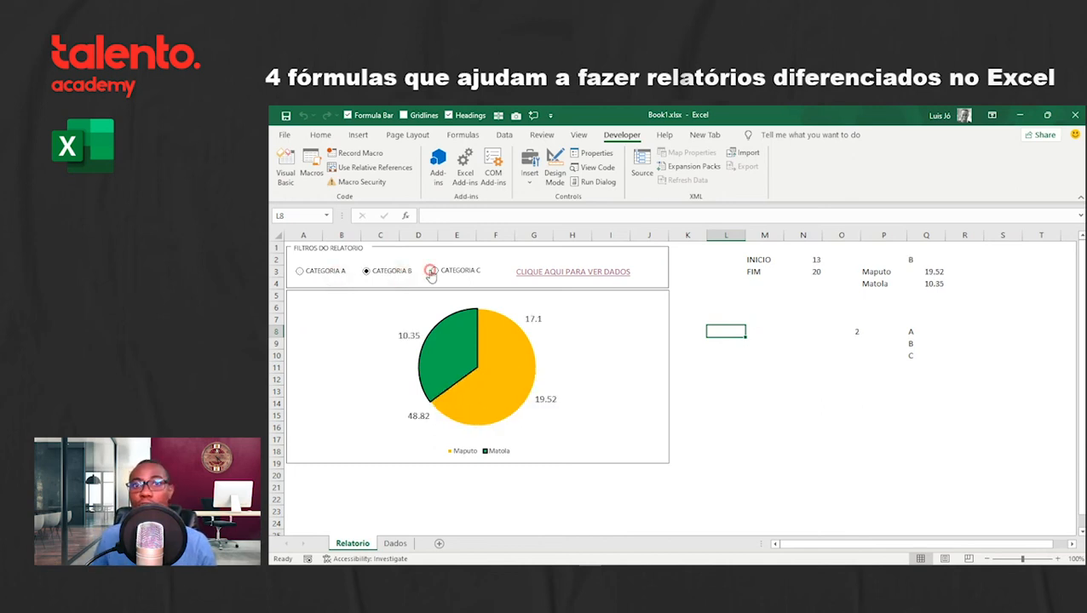
# Step: Examine helper cells Q2, N2 and O8 and the summary table P2:Q4 for category C
pyautogui.click(923, 270)
pyautogui.click(920, 259)
pyautogui.click(811, 259)
pyautogui.click(855, 330)
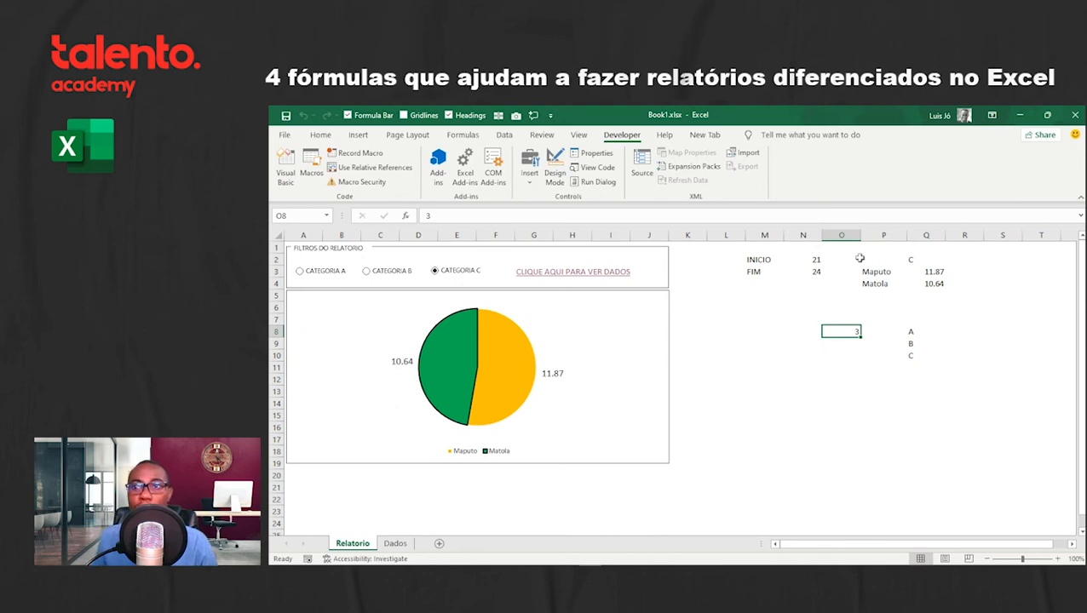
pyautogui.moveTo(884, 252); pyautogui.dragTo(933, 286)
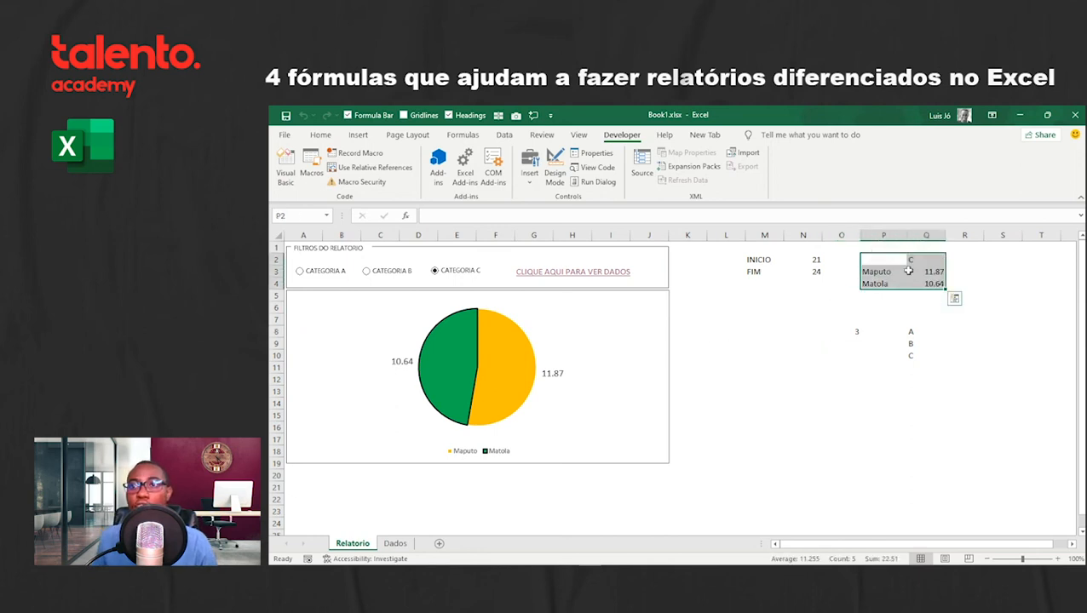
pyautogui.click(924, 260)
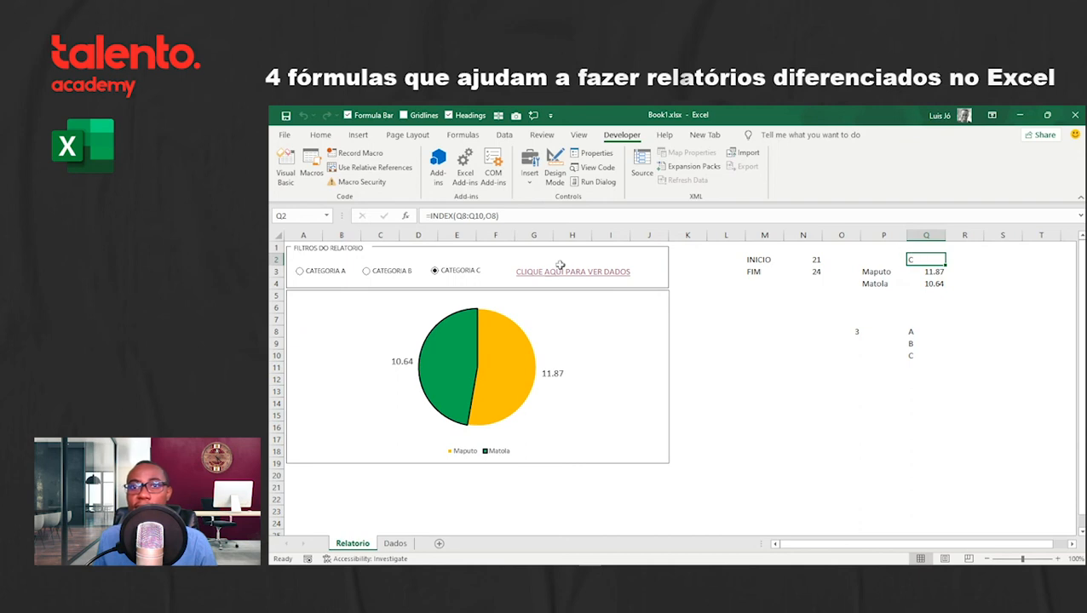
# Step: Select category B and examine the linked cell O8, the list Q8:Q10, and the formulas in Q2 and N2
pyautogui.click(383, 273)
pyautogui.click(851, 332)
pyautogui.moveTo(909, 332); pyautogui.dragTo(915, 355)
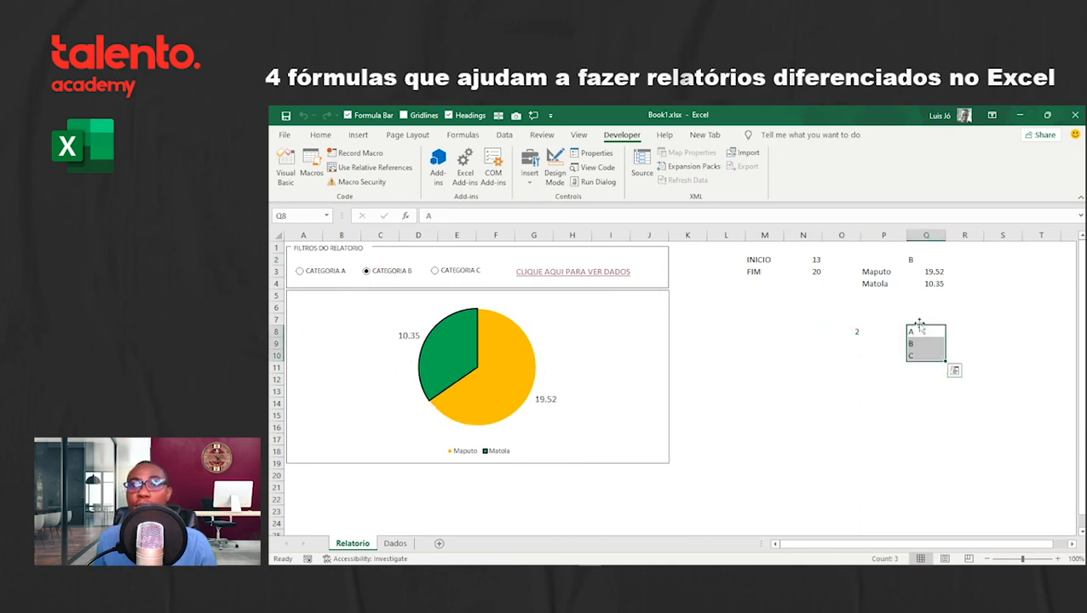
pyautogui.click(928, 271)
pyautogui.click(920, 258)
pyautogui.click(813, 259)
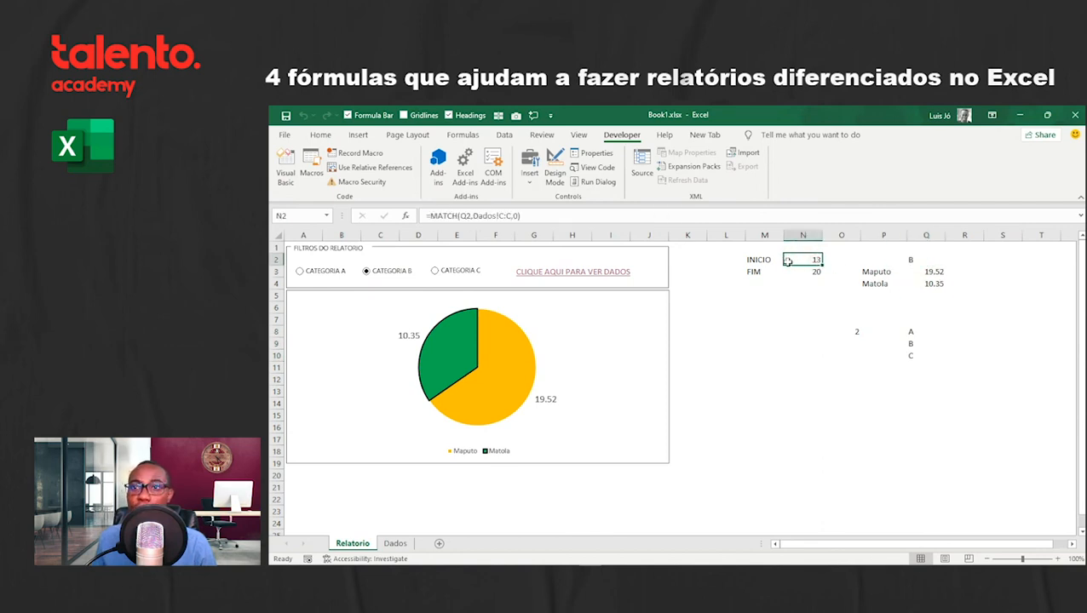
pyautogui.click(922, 263)
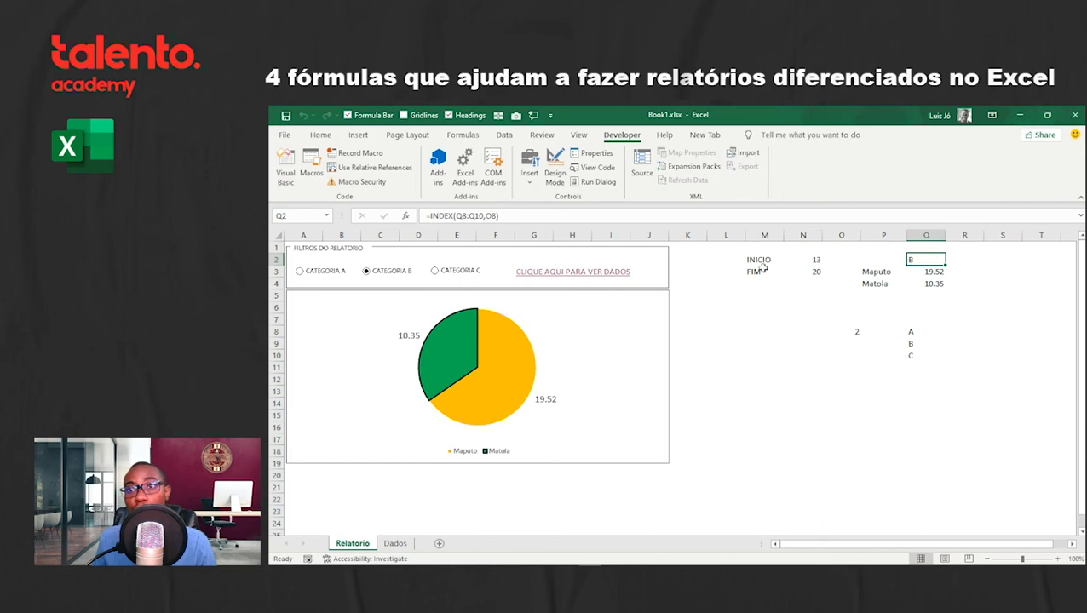
# Step: Select category C, follow the G3 link, look over the Dados table, and return to the Relatorio sheet
pyautogui.click(436, 270)
pyautogui.click(537, 273)
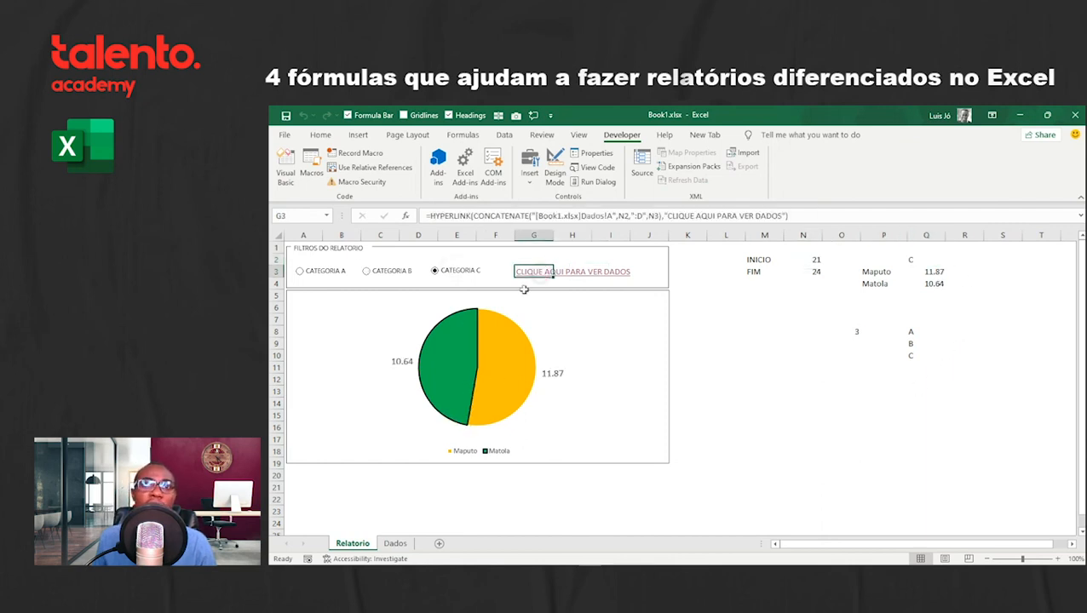
pyautogui.click(371, 543)
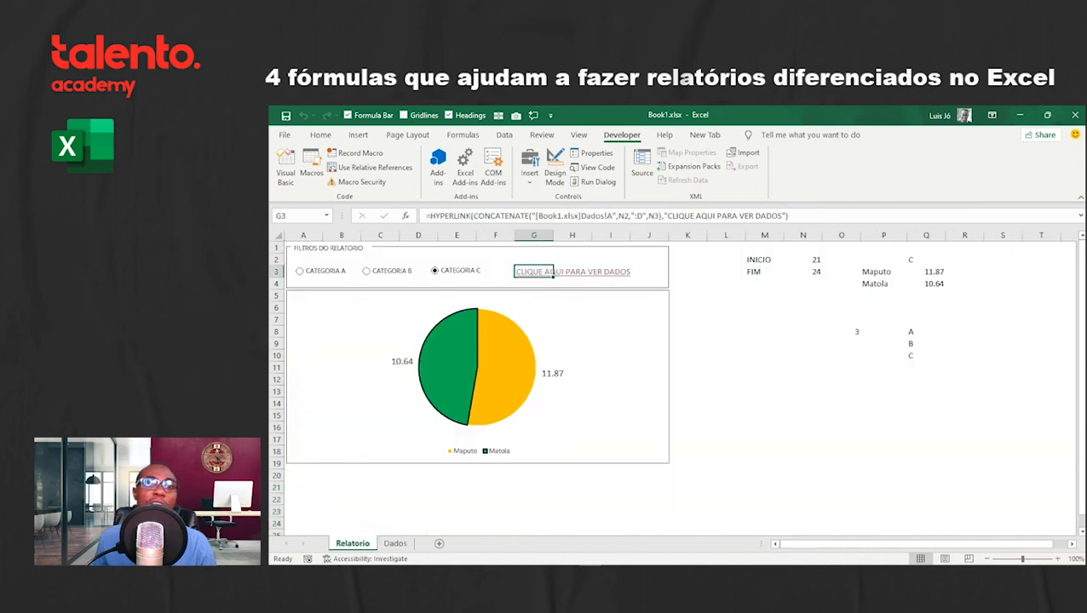
pyautogui.click(394, 543)
pyautogui.scroll(-3, 545, 426)
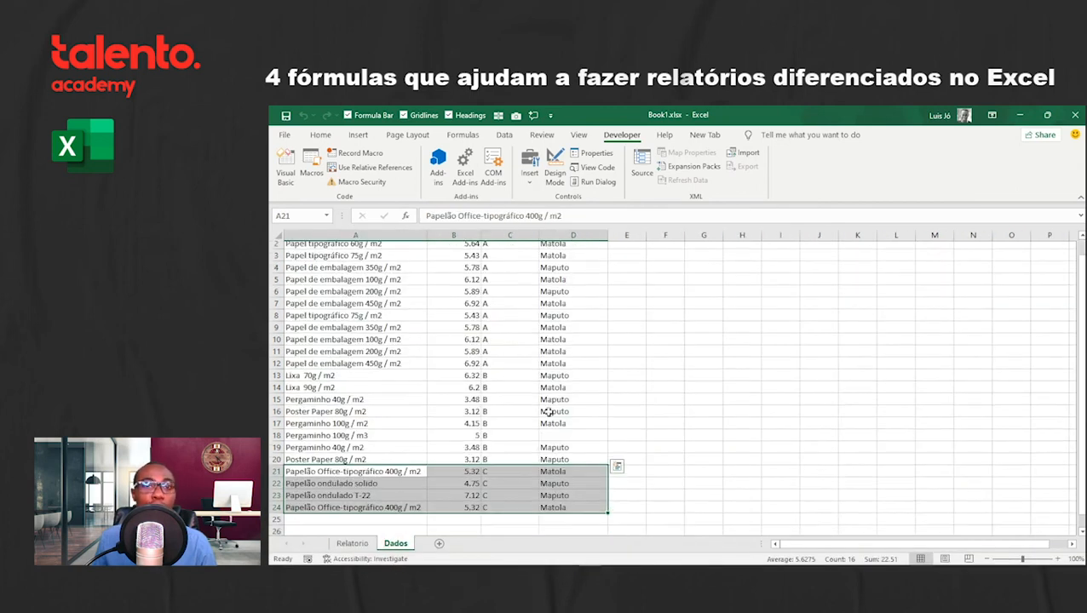
pyautogui.click(554, 439)
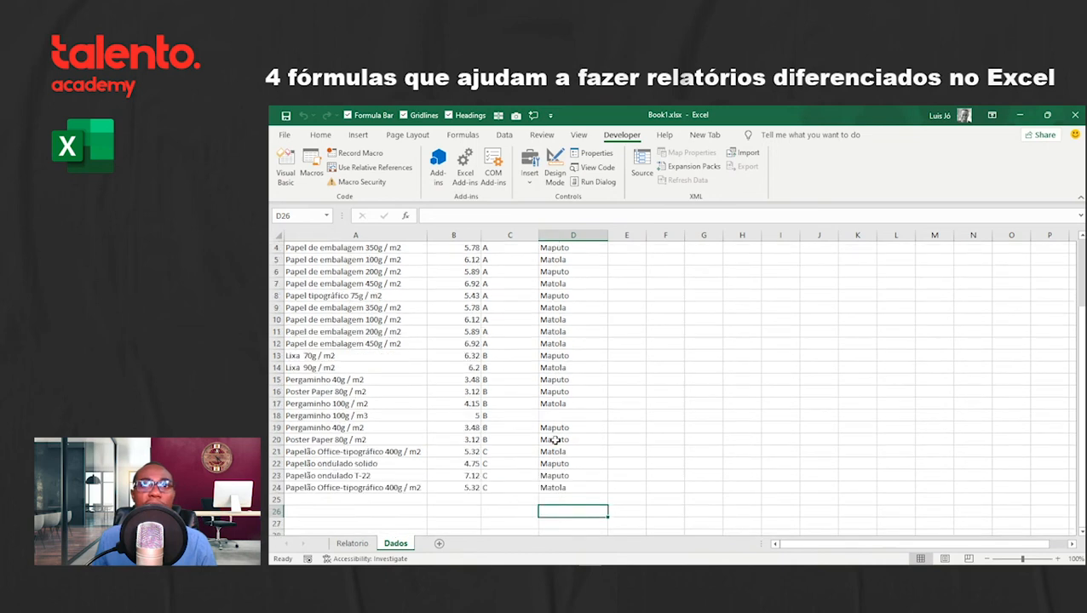
pyautogui.scroll(3, 553, 439)
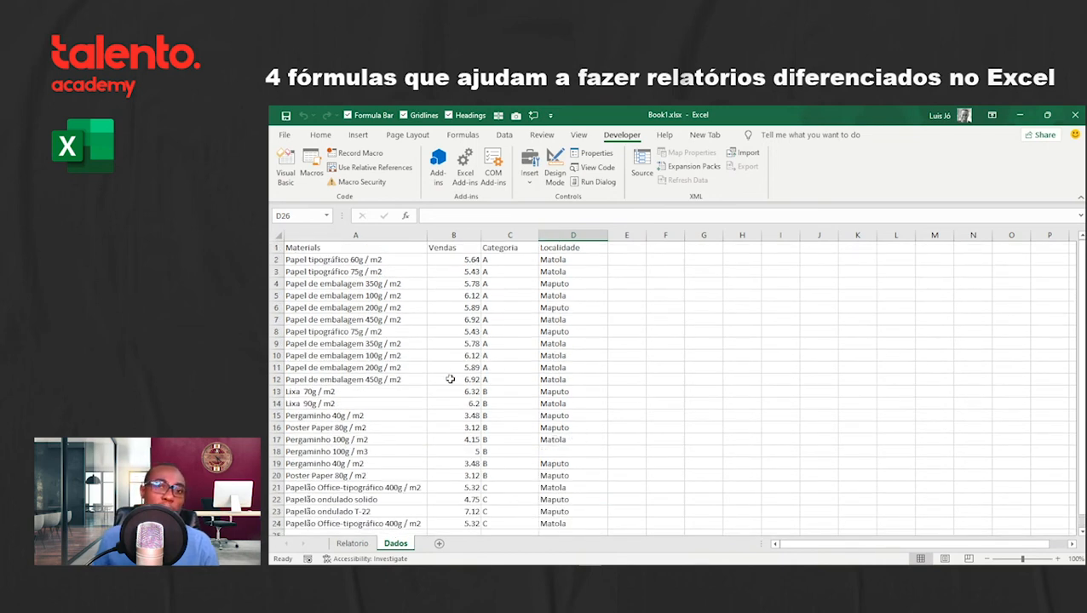
pyautogui.click(356, 543)
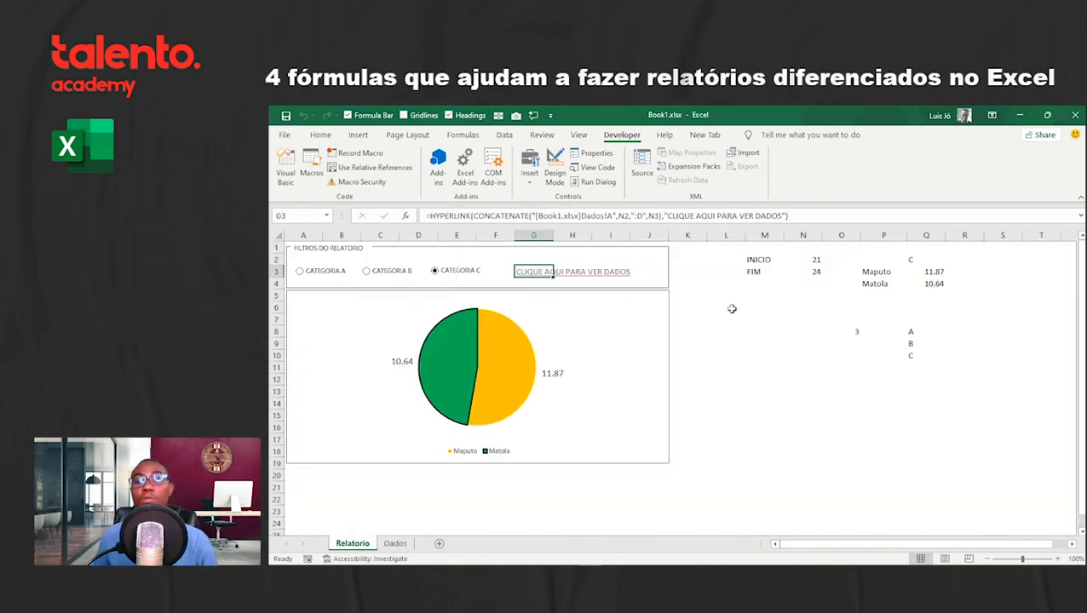
# Step: Hide the helper data in M2:Q11 by giving it a white font color, and collapse the ribbon
pyautogui.moveTo(757, 260); pyautogui.dragTo(923, 368)
pyautogui.click(320, 135)
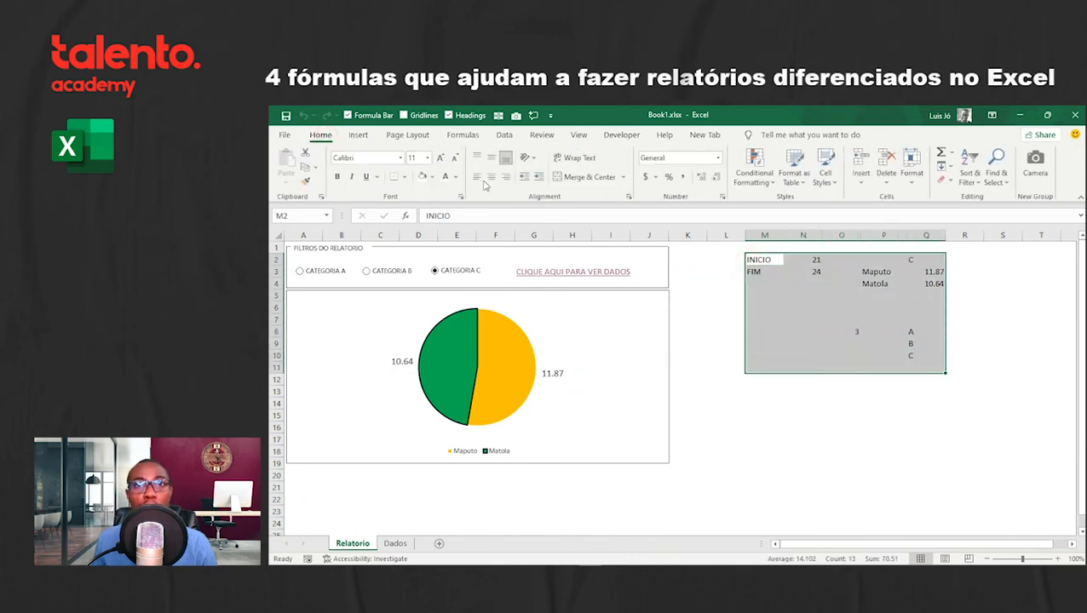
pyautogui.click(445, 176)
pyautogui.click(710, 318)
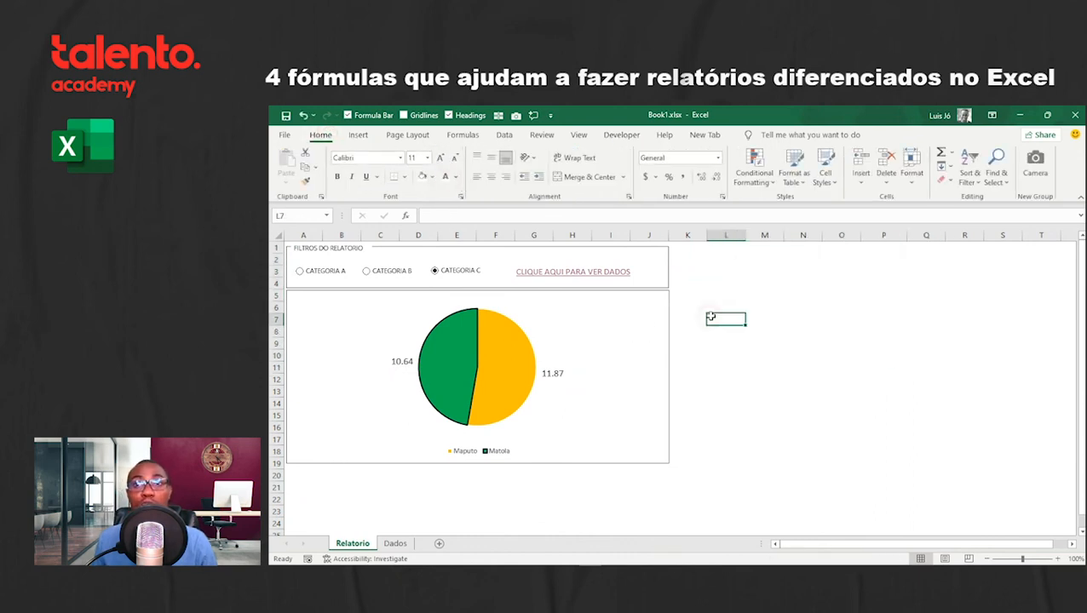
pyautogui.click(1079, 197)
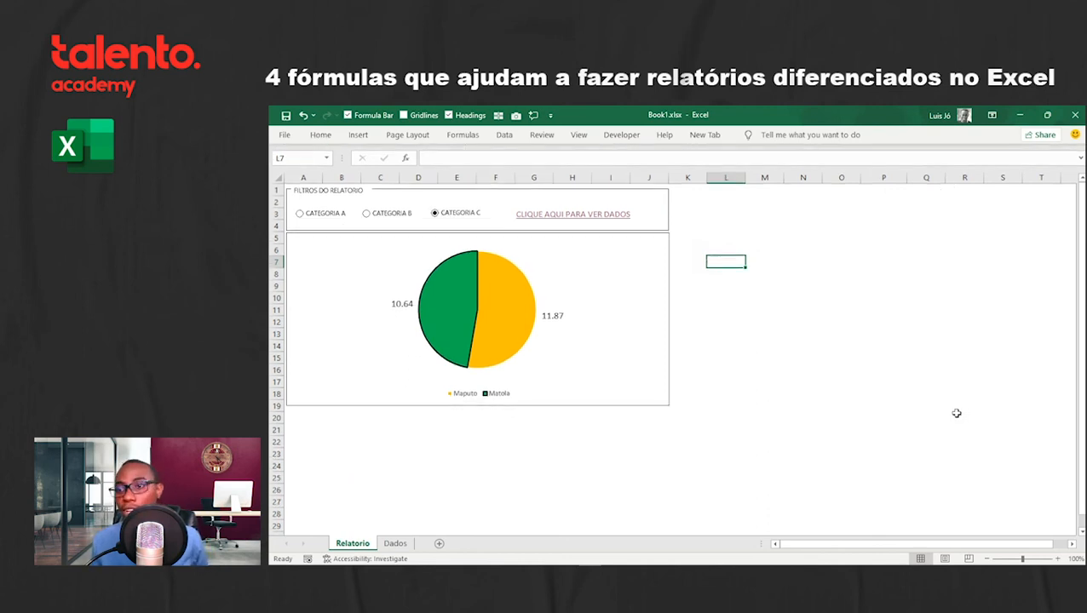
# Step: Widen the horizontal scroll bar over the sheet tabs to conceal them, and select category B in the report filters
pyautogui.click(1056, 558)
pyautogui.click(1056, 557)
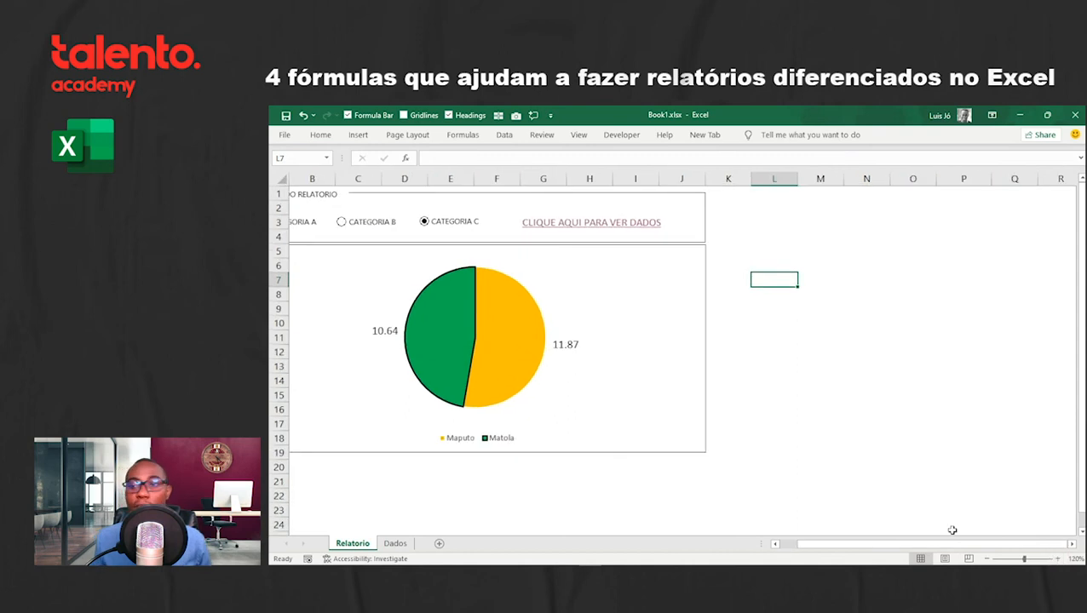
pyautogui.hscroll(-1, 931, 529)
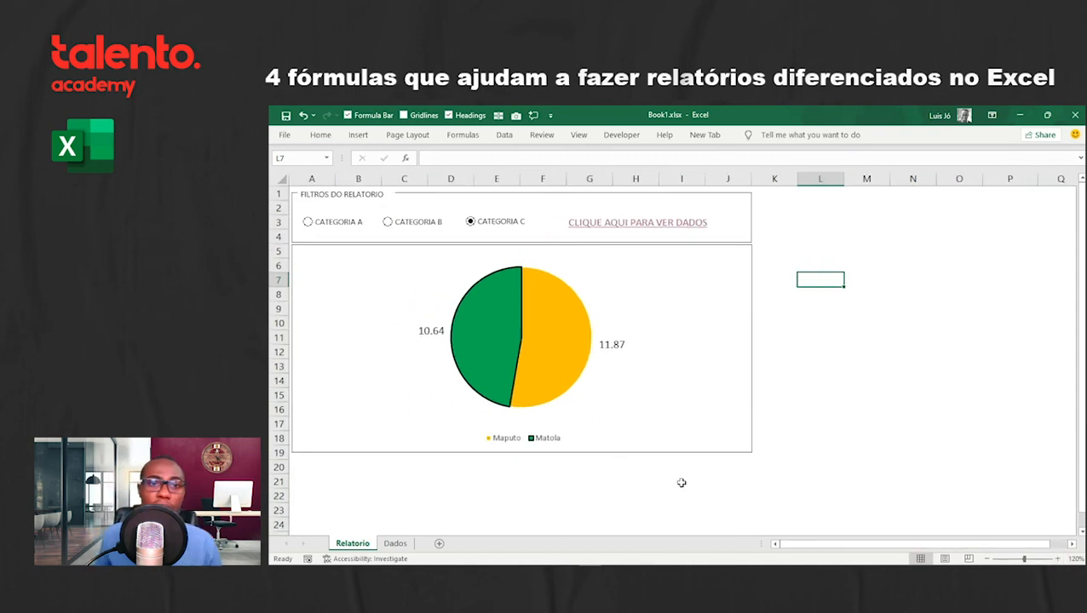
pyautogui.moveTo(764, 544); pyautogui.dragTo(296, 544)
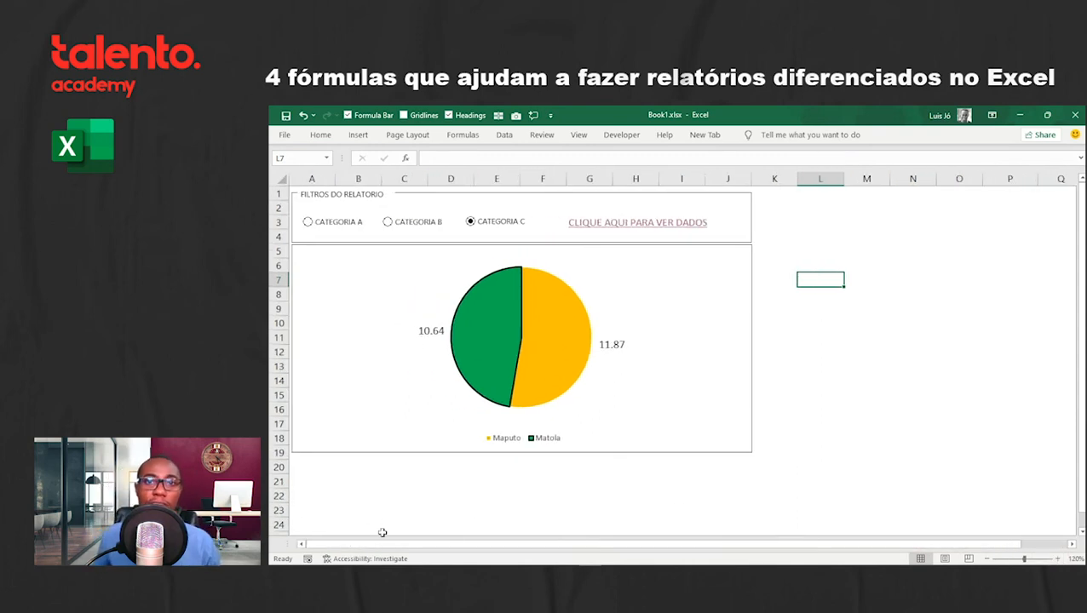
pyautogui.click(1056, 558)
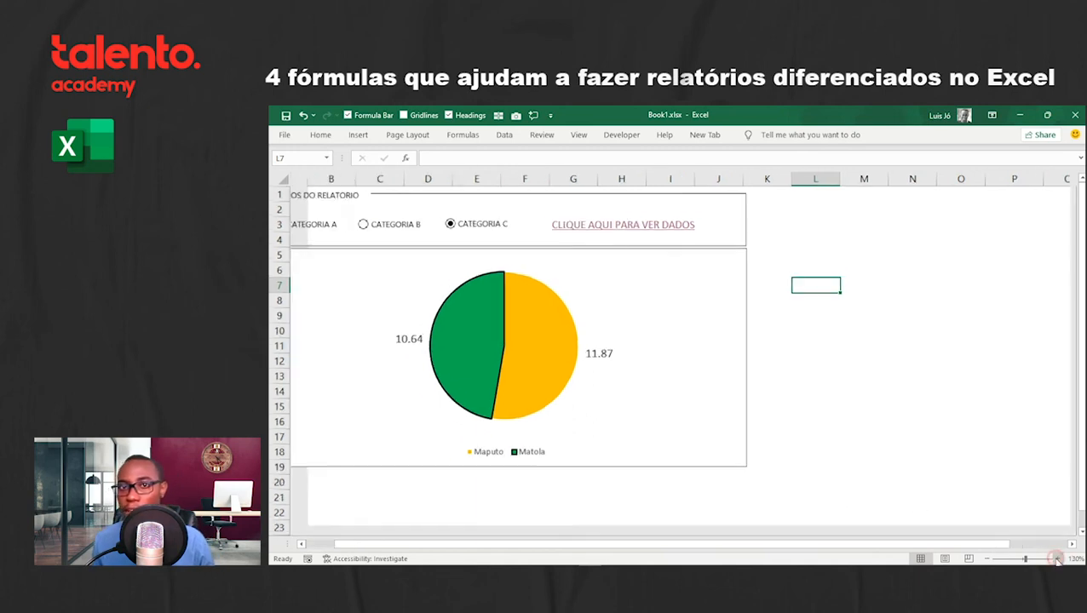
pyautogui.moveTo(998, 543); pyautogui.dragTo(952, 543)
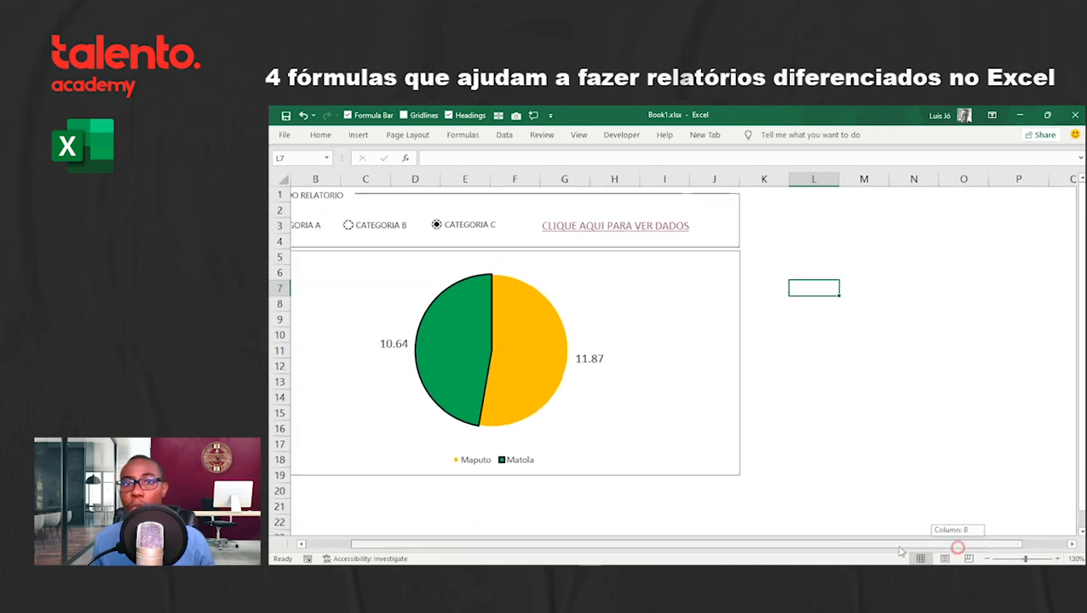
pyautogui.click(394, 224)
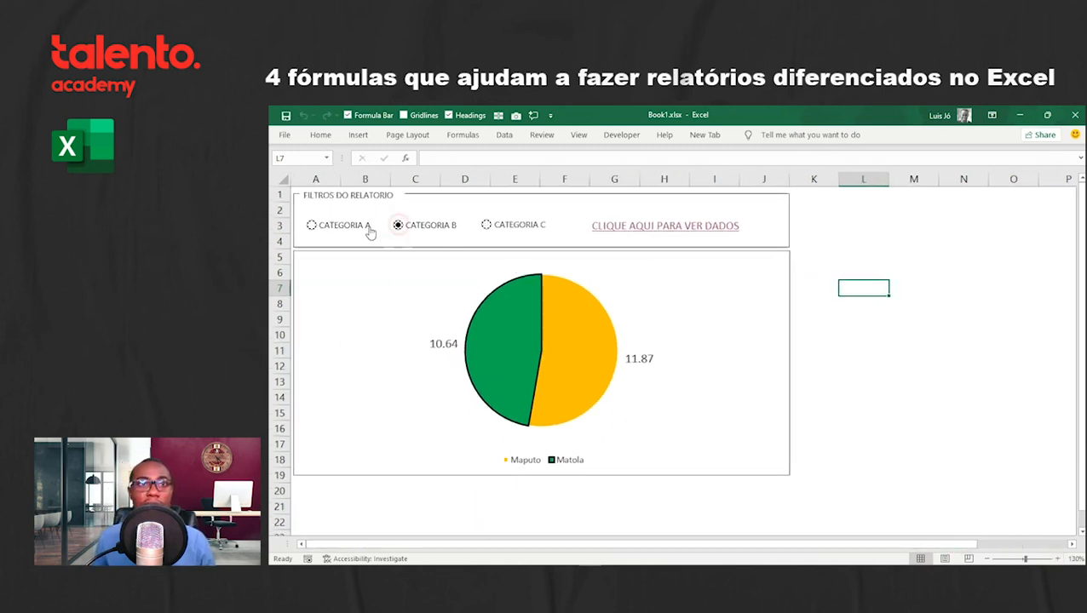
# Step: Hide the row and column headings and the formula bar, and enlarge the report to 150%
pyautogui.click(450, 115)
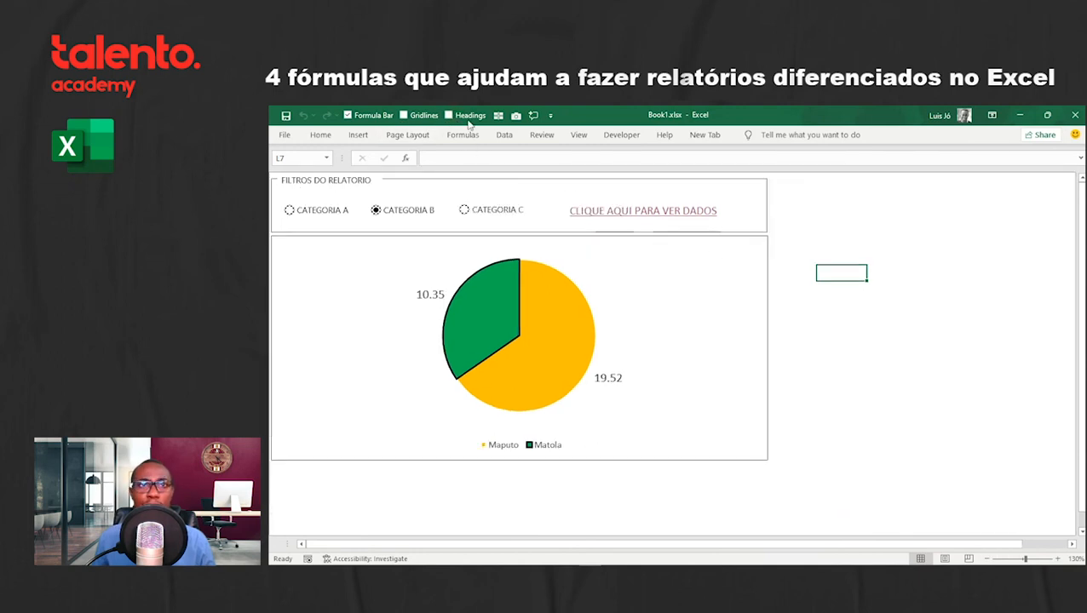
pyautogui.click(371, 116)
pyautogui.hotkey('ctrl', 'Home')
pyautogui.click(1057, 559)
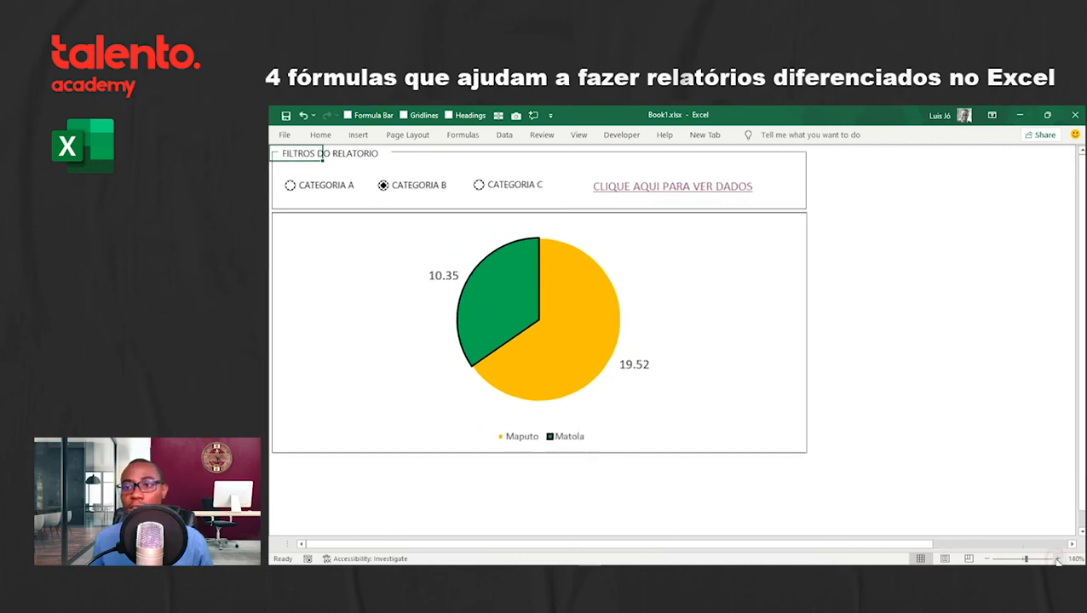
pyautogui.click(1057, 559)
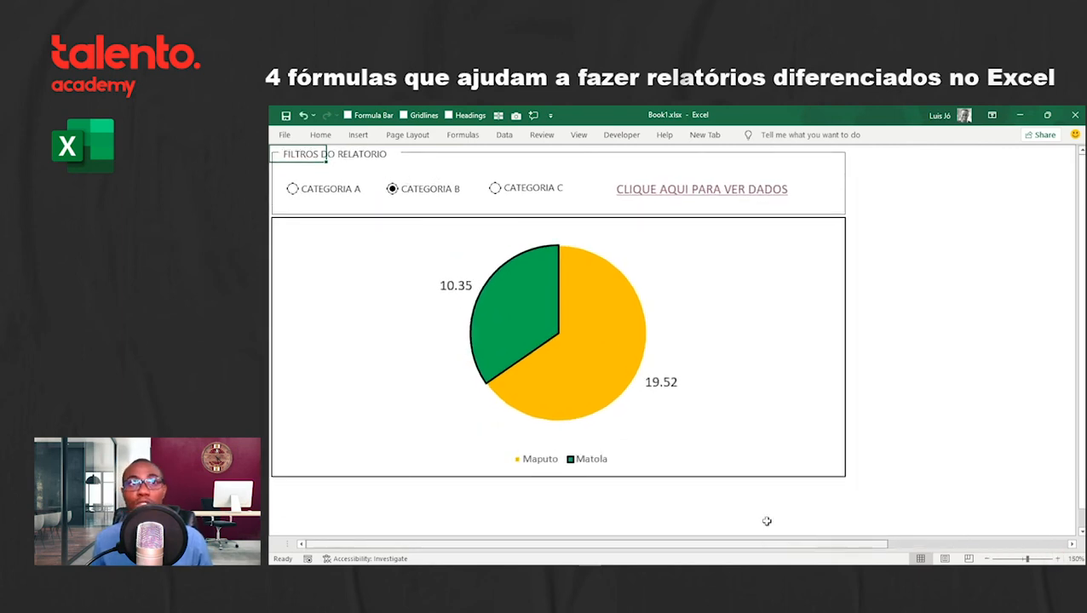
# Step: Select an empty cell well below the chart to keep the cell outline out of the report view
pyautogui.scroll(-3, 828, 505)
pyautogui.click(822, 515)
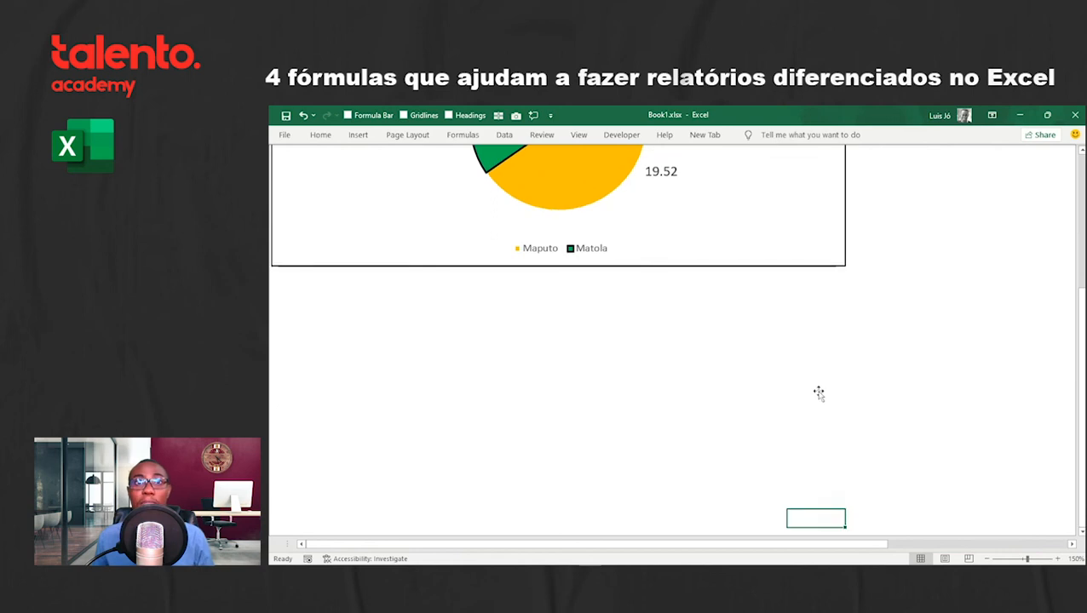
pyautogui.scroll(3, 813, 393)
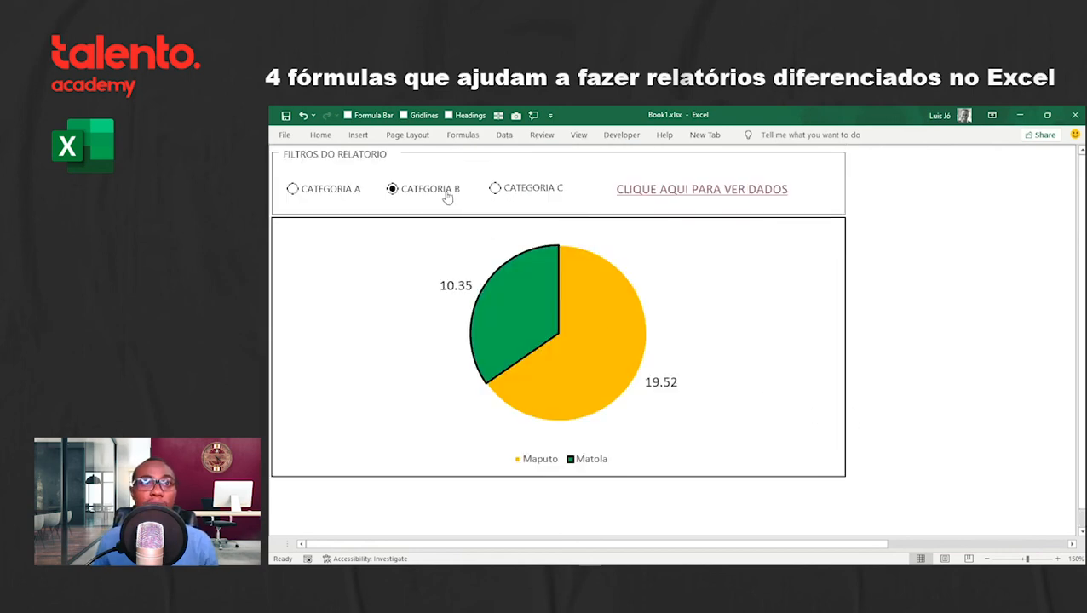
# Step: Try the category options C, A and B, park the cell selection below the chart again, and select category A
pyautogui.click(496, 188)
pyautogui.click(312, 199)
pyautogui.click(309, 194)
pyautogui.click(392, 190)
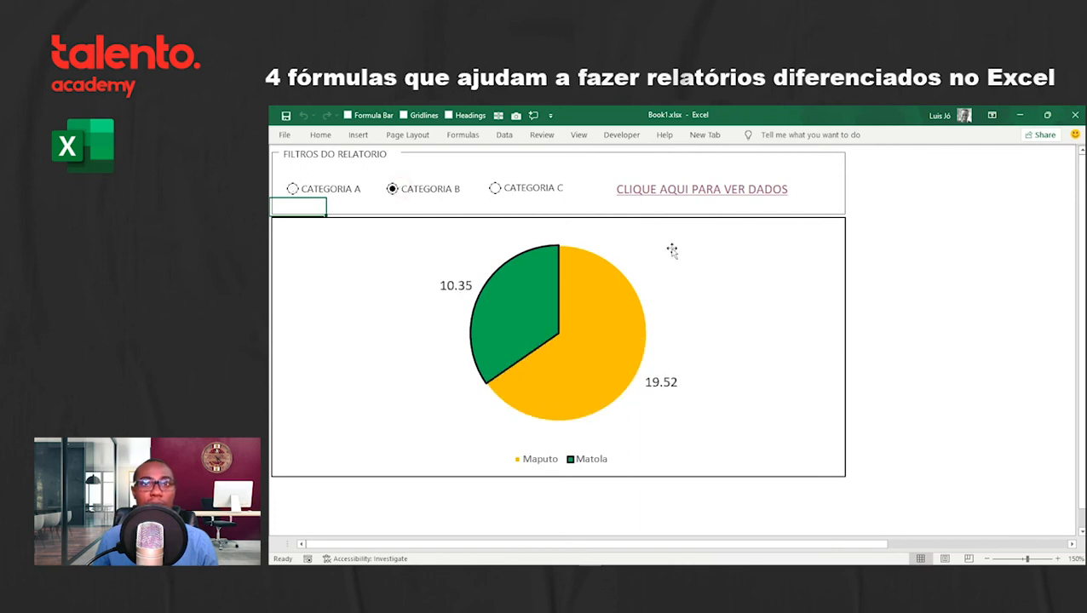
pyautogui.scroll(-3, 706, 358)
pyautogui.click(699, 494)
pyautogui.scroll(3, 613, 392)
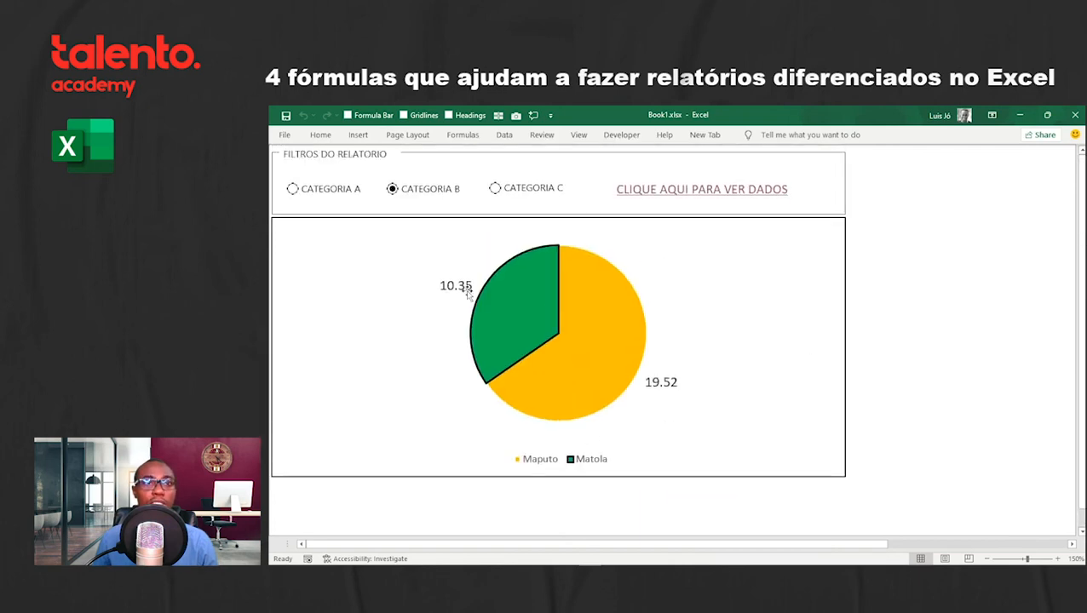
pyautogui.click(331, 189)
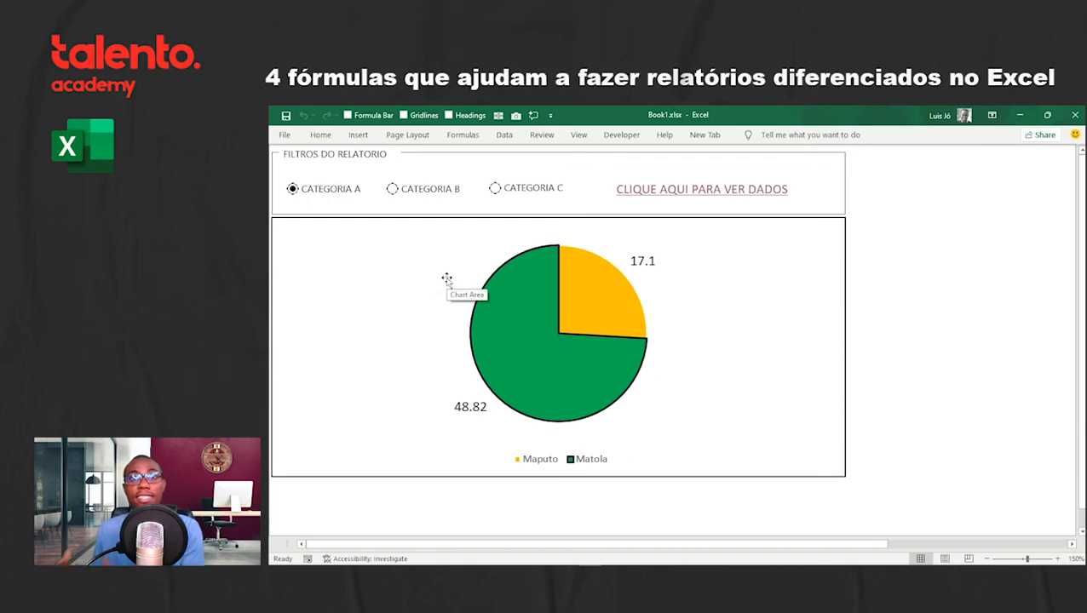